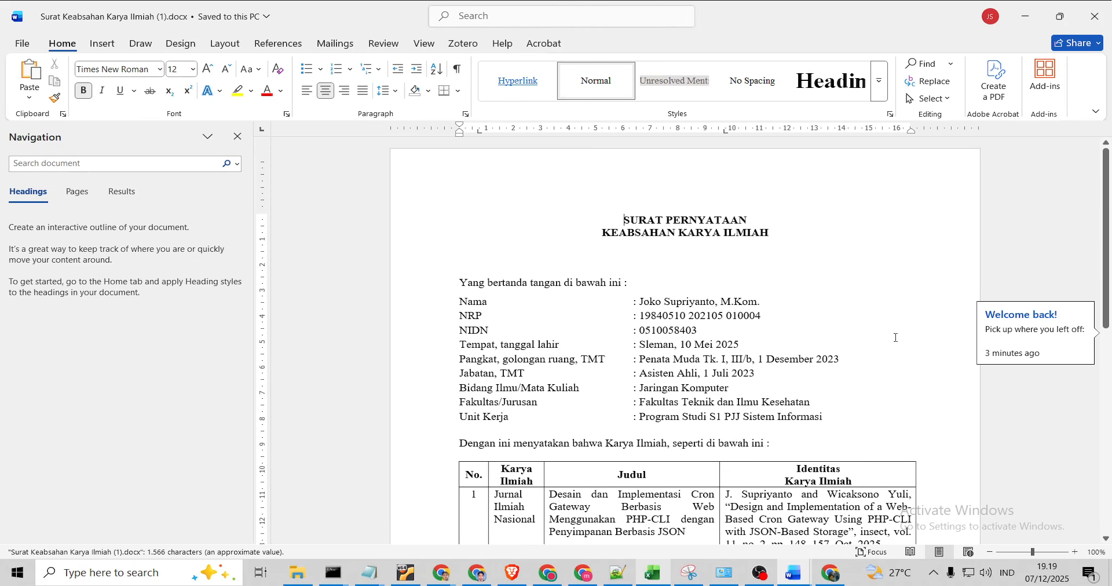
Export the signed statement letter as a standard PDF named "Surat Keabsahan Karya Ilmiah (1).pdf" in the Desktop's New folder
scroll(882, 354, down, 12)
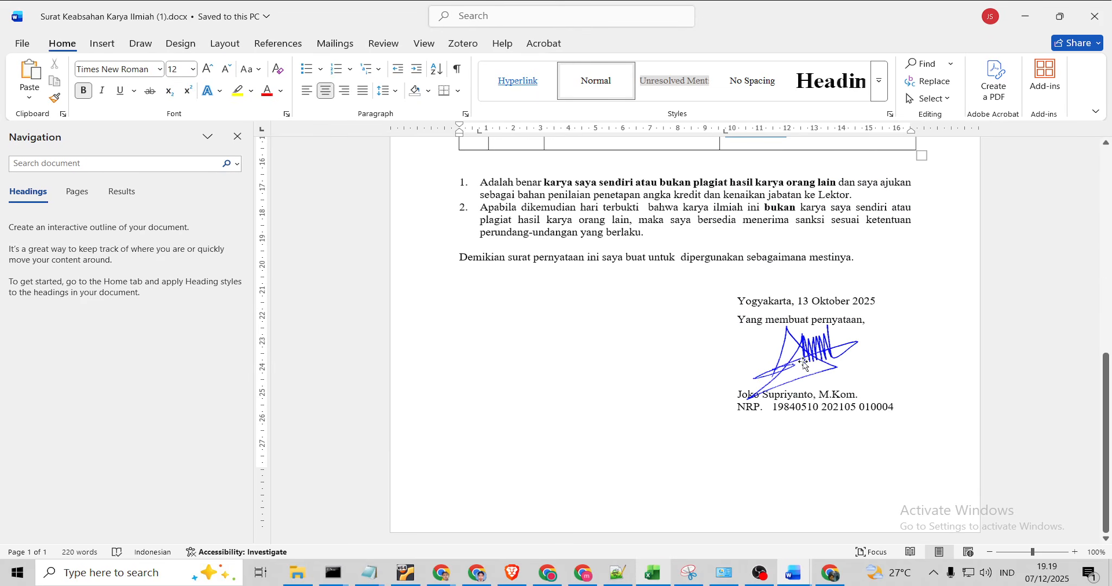
click(804, 363)
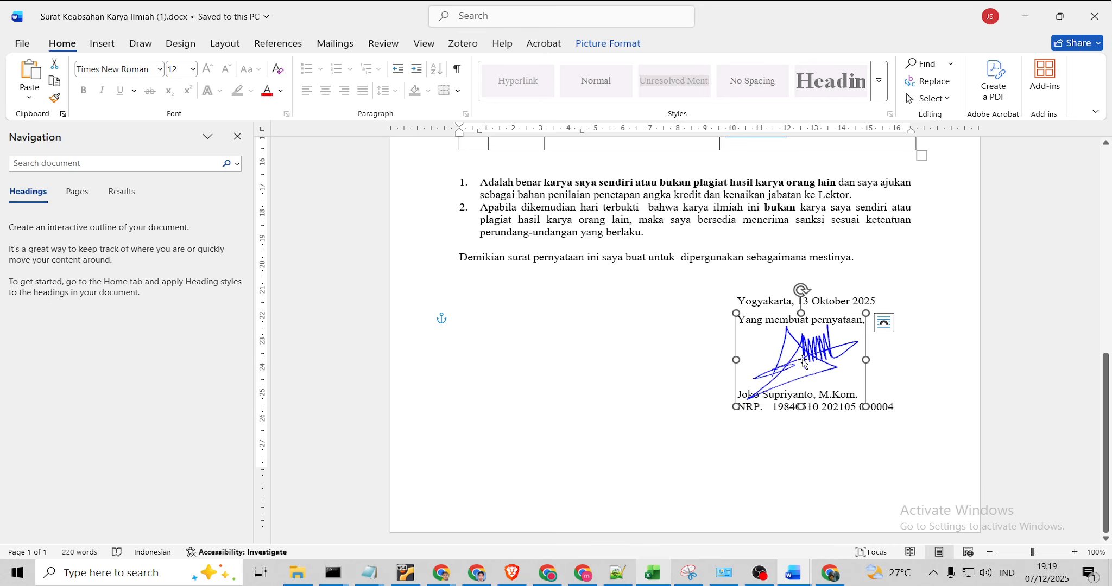
click(22, 43)
click(60, 222)
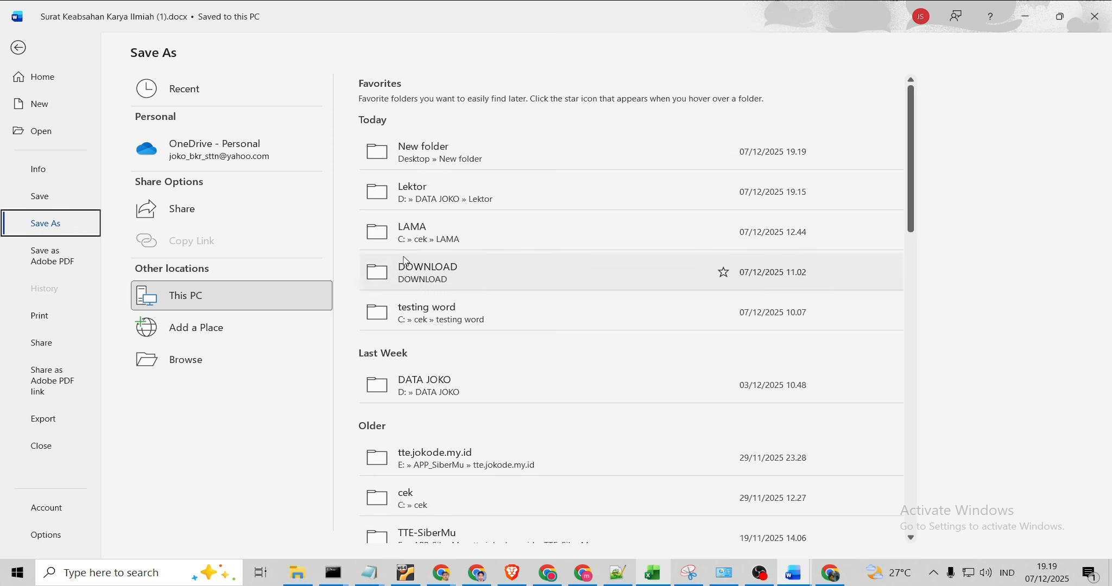
click(457, 156)
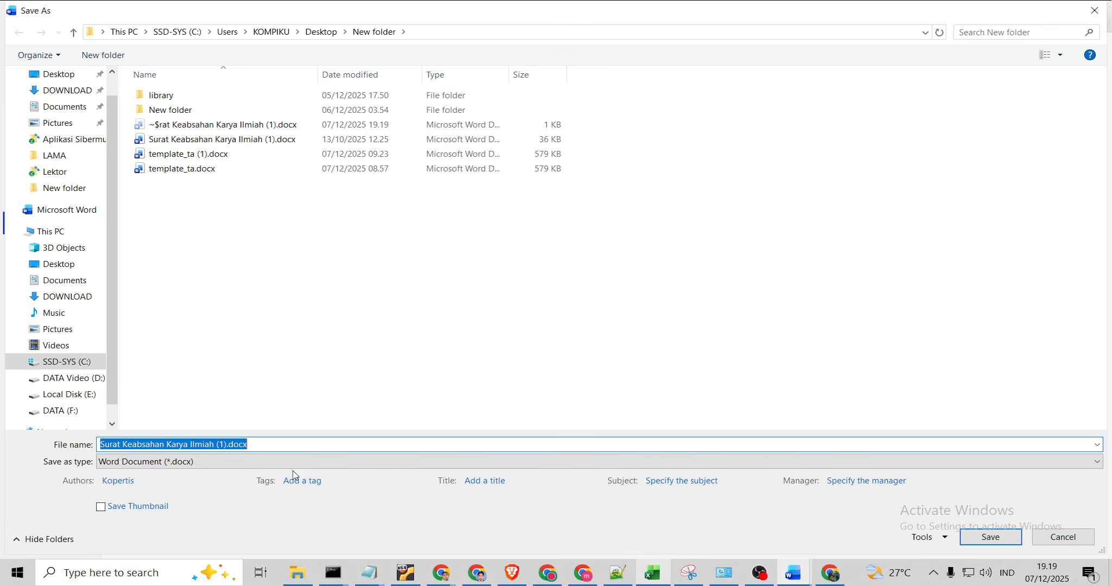
click(293, 462)
click(220, 345)
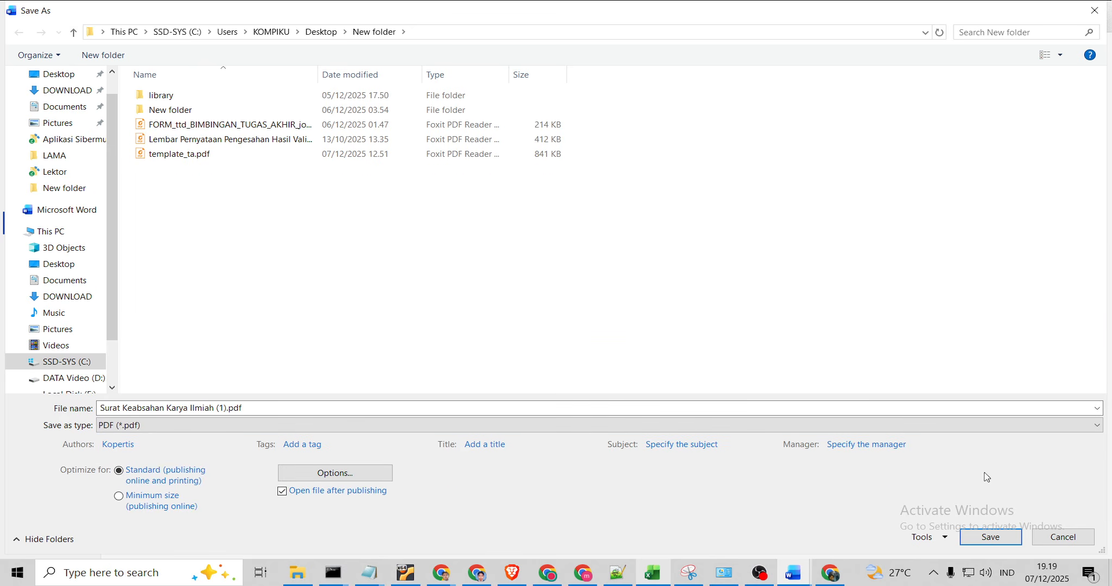
click(992, 538)
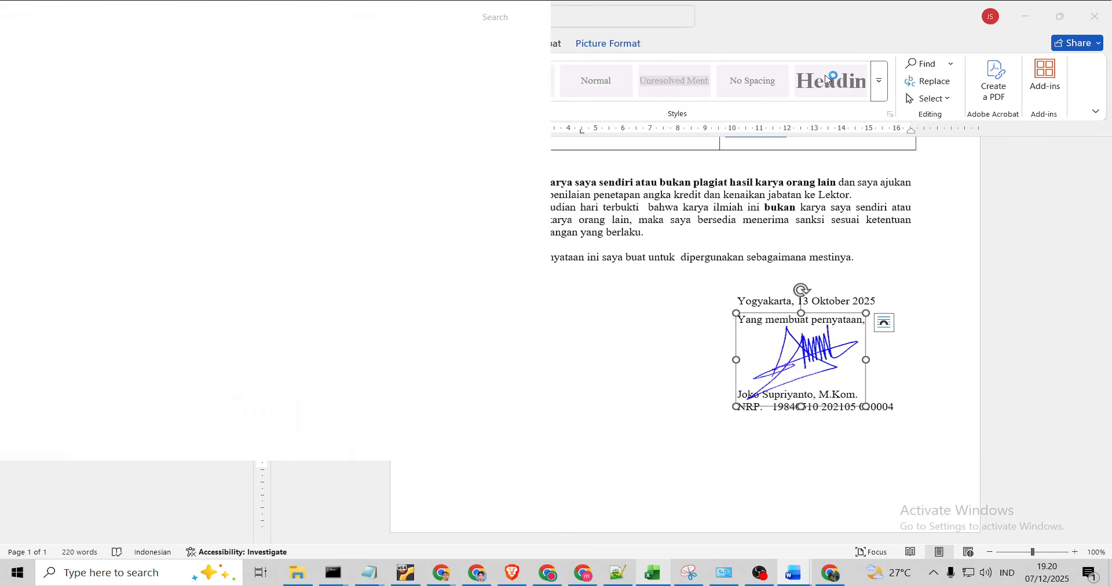
Review the exported PDF down to its signature block, and close the PDF reader
scroll(687, 335, down, 8)
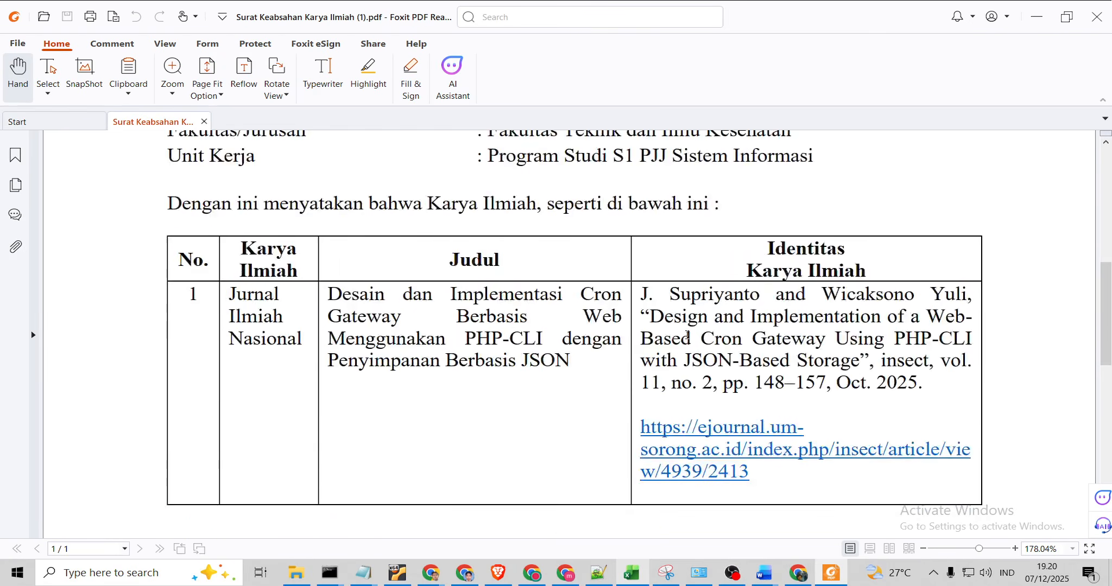
scroll(687, 335, down, 10)
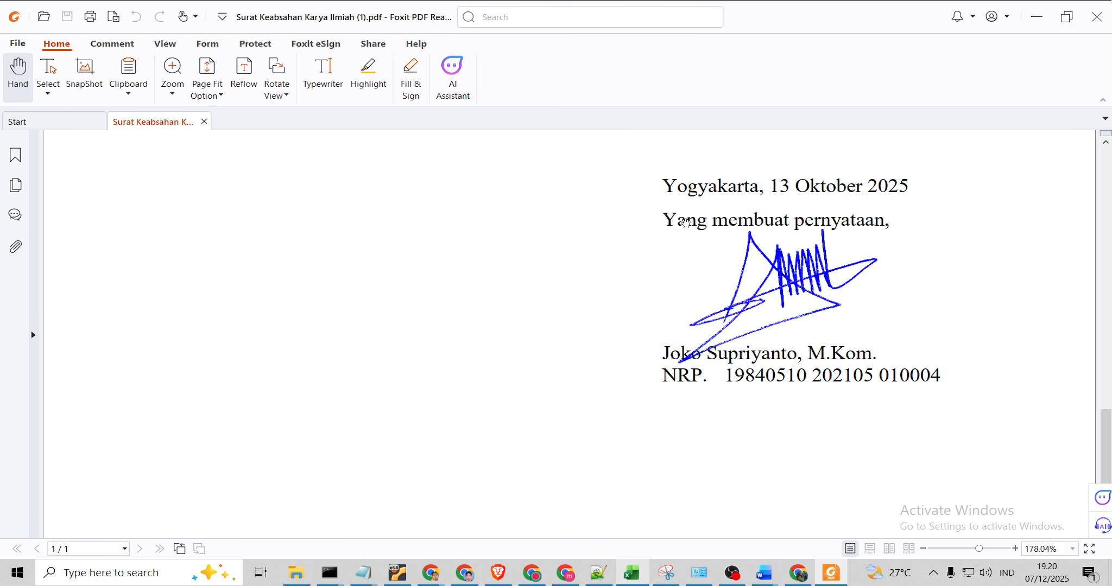
click(1096, 16)
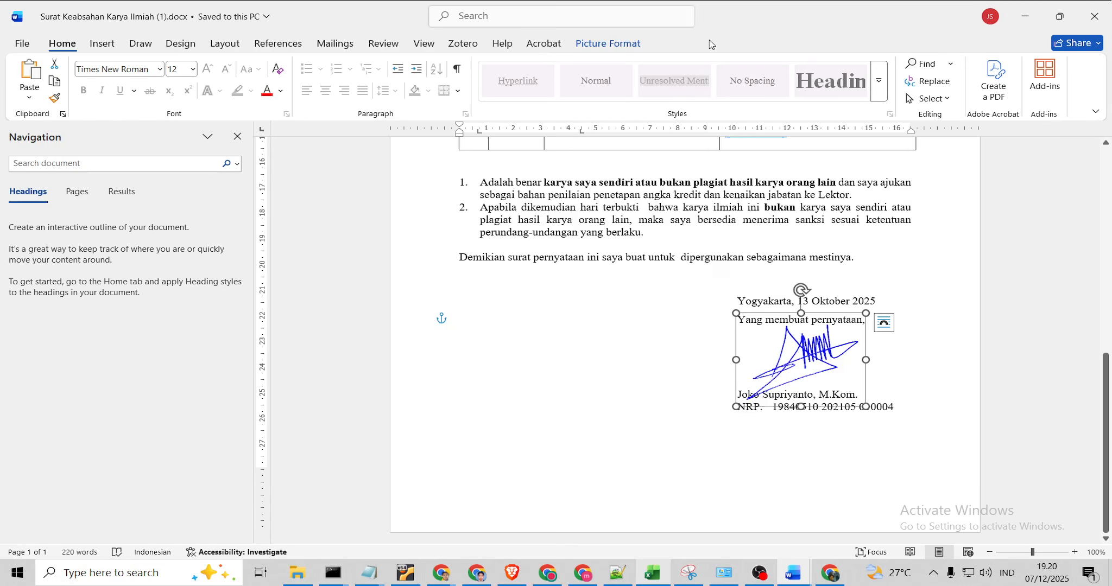
Switch to Chrome and search Google in a new tab for "aplikasi cek tte peruri"
click(1022, 14)
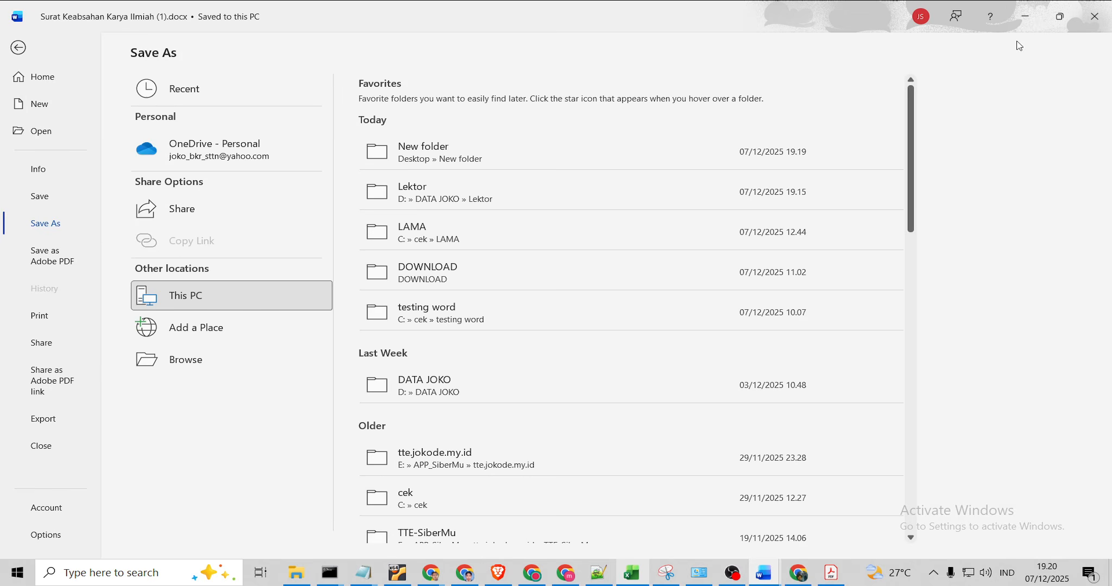
click(1024, 18)
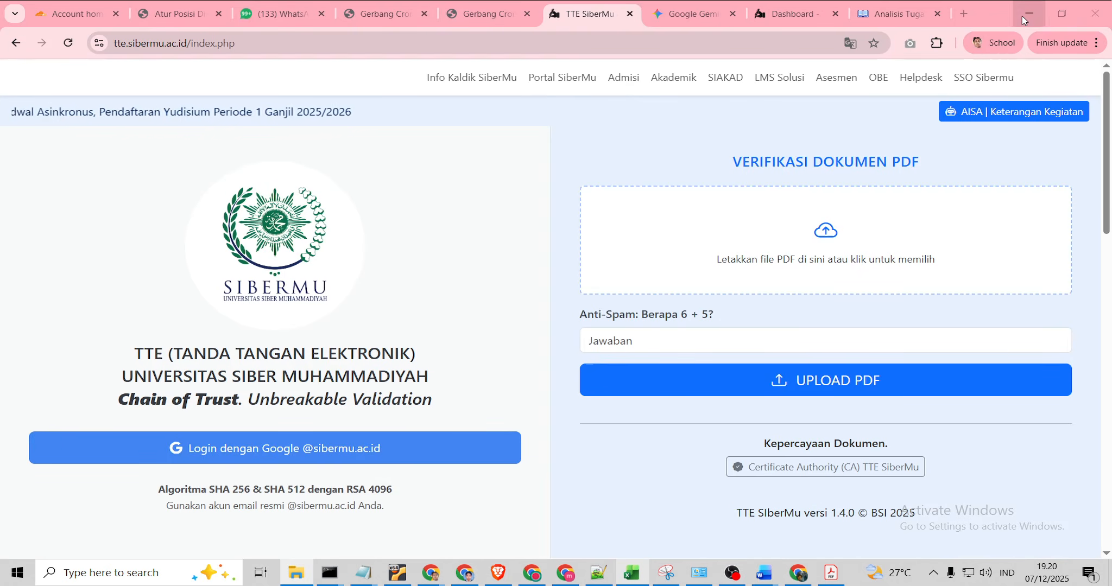
click(964, 14)
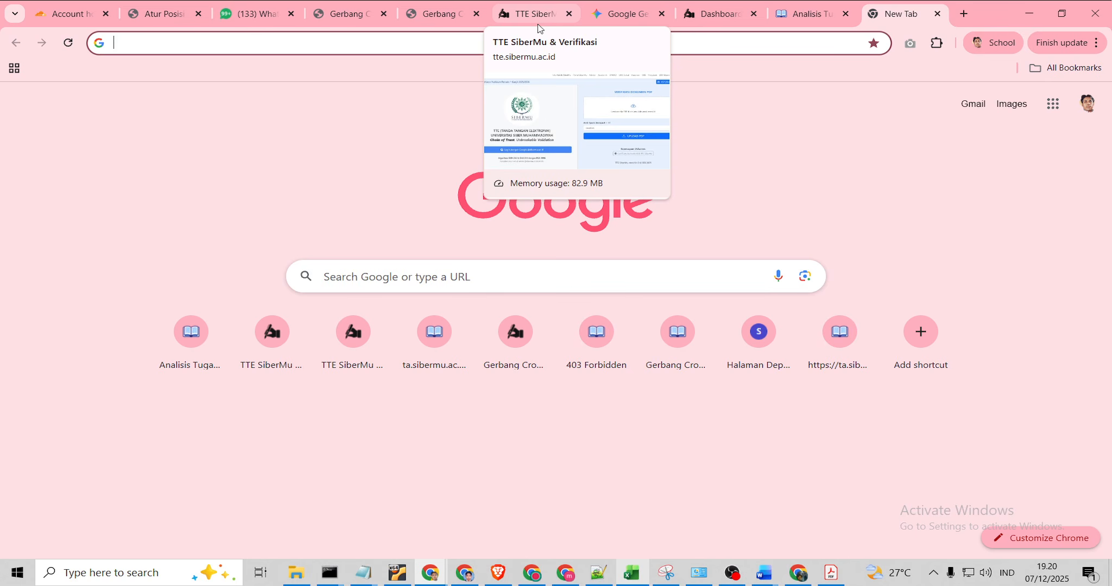
text(aplikasi ce)
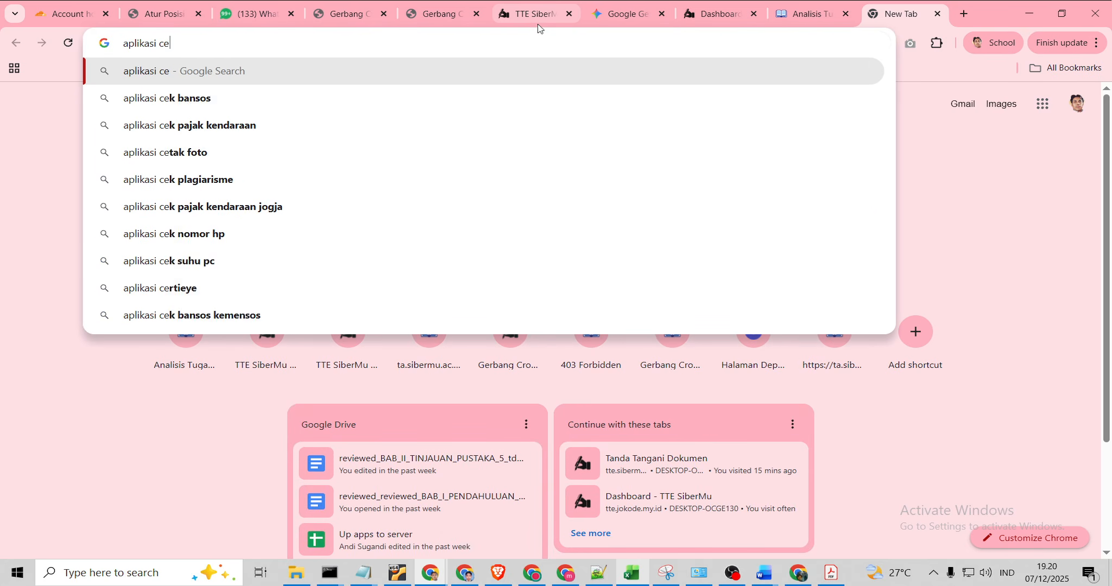
text(k)
text( tte)
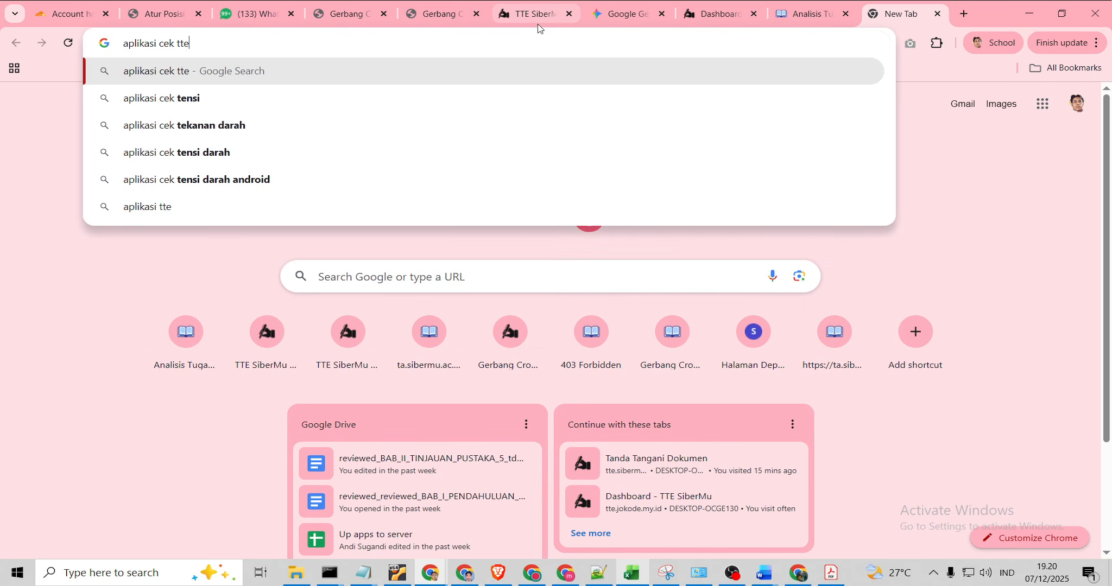
text( peruri)
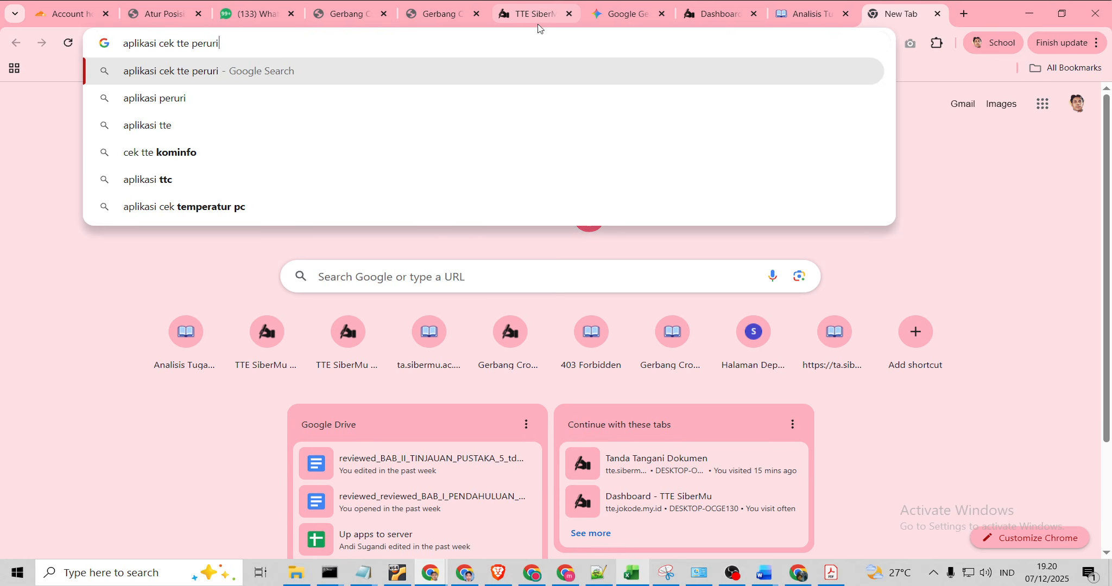
key(Return)
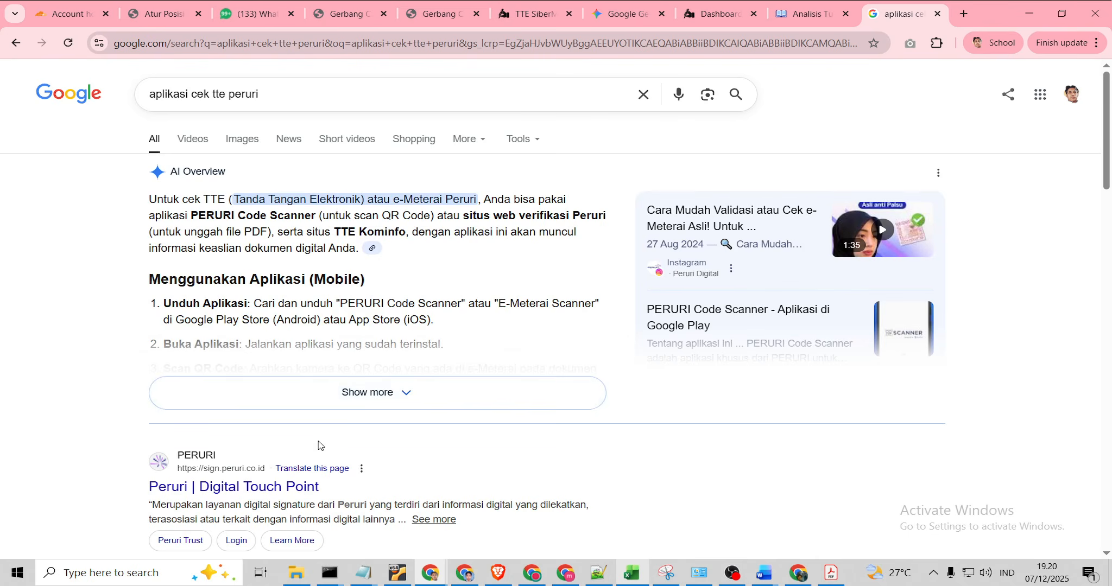
Open the Peruri Certificate Authority site from the search results and go to its PDF verification page
scroll(475, 282, down, 7)
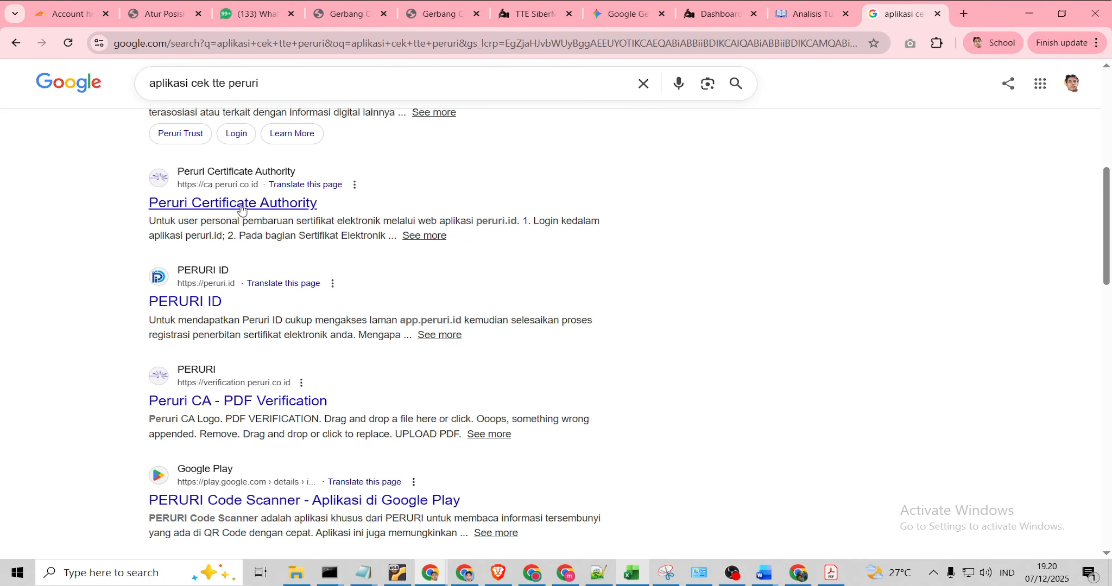
click(285, 210)
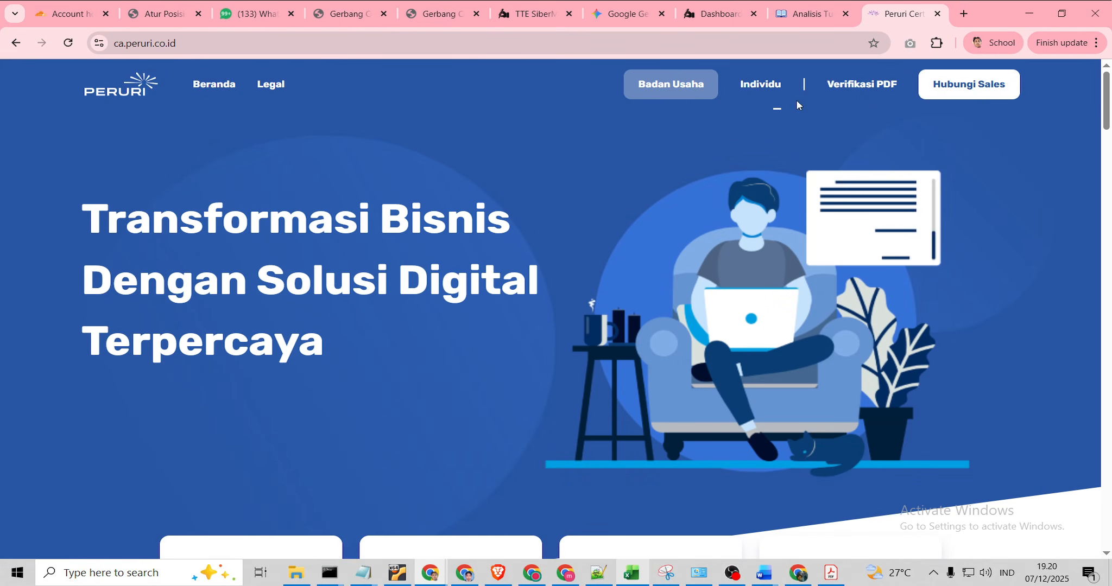
click(870, 87)
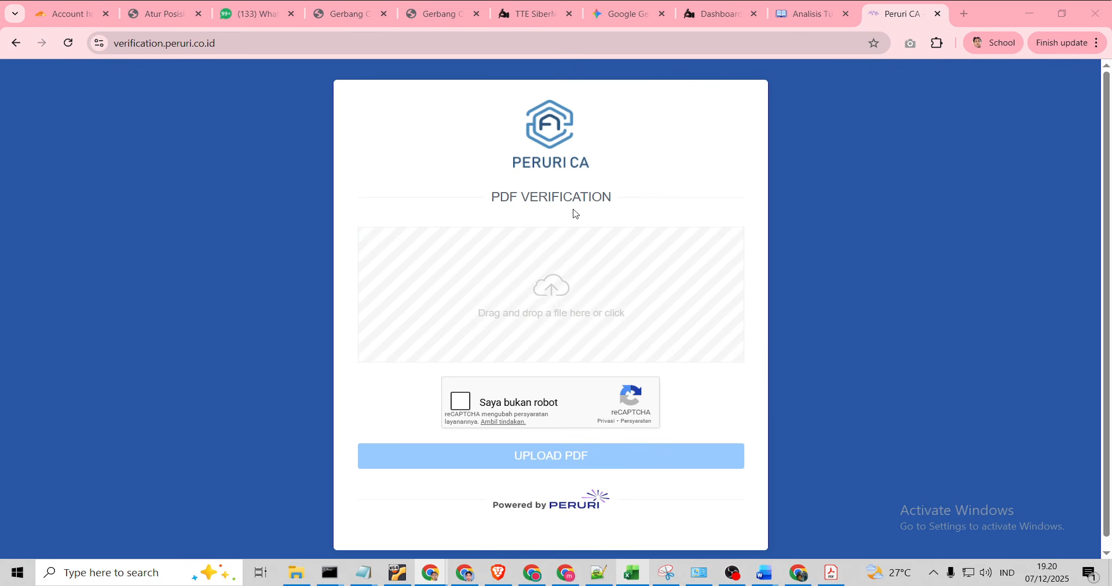
Upload "Surat Keabsahan Karya Ilmiah (1).pdf" for signature verification, completing the reCAPTCHA check
click(575, 217)
click(223, 97)
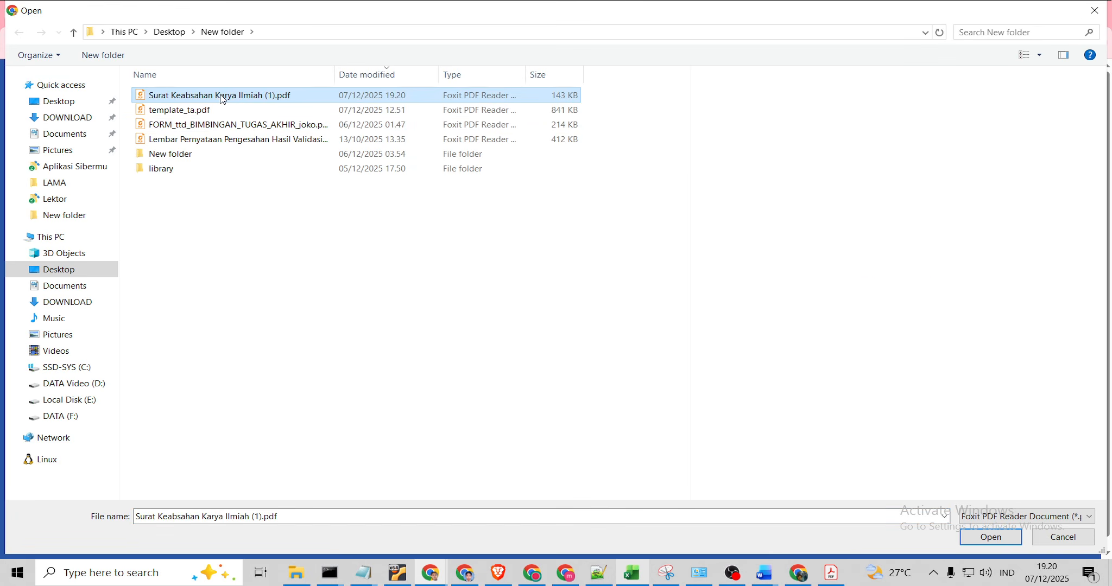
scroll(935, 329, down, 3)
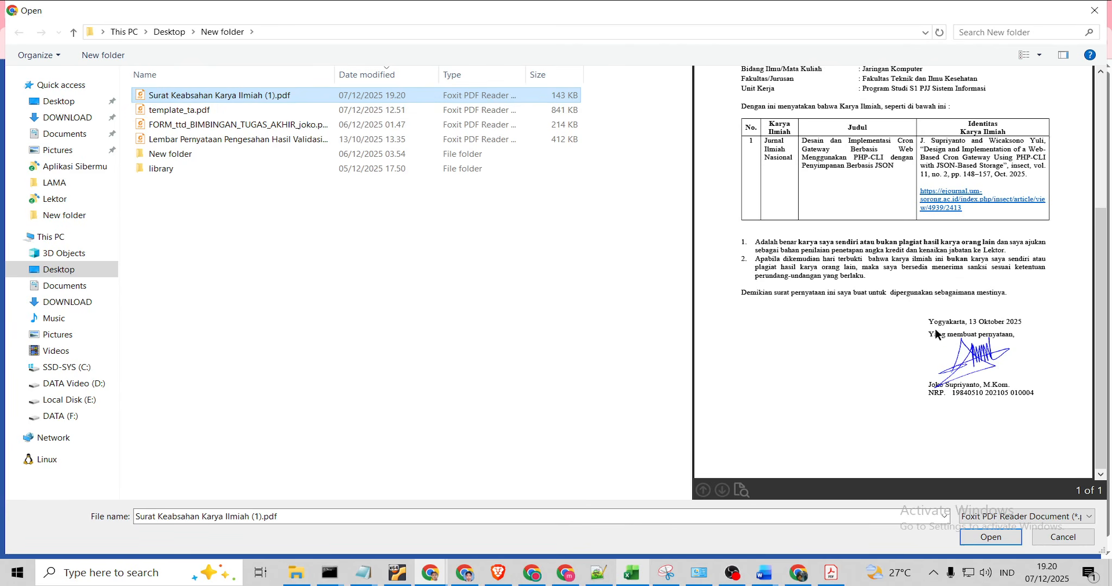
click(1007, 541)
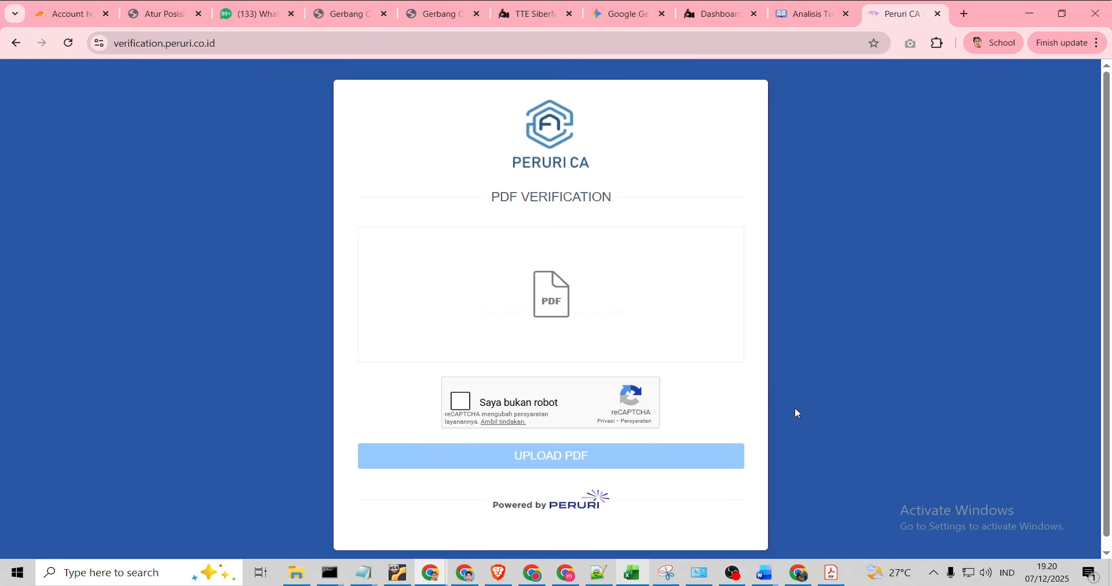
click(460, 402)
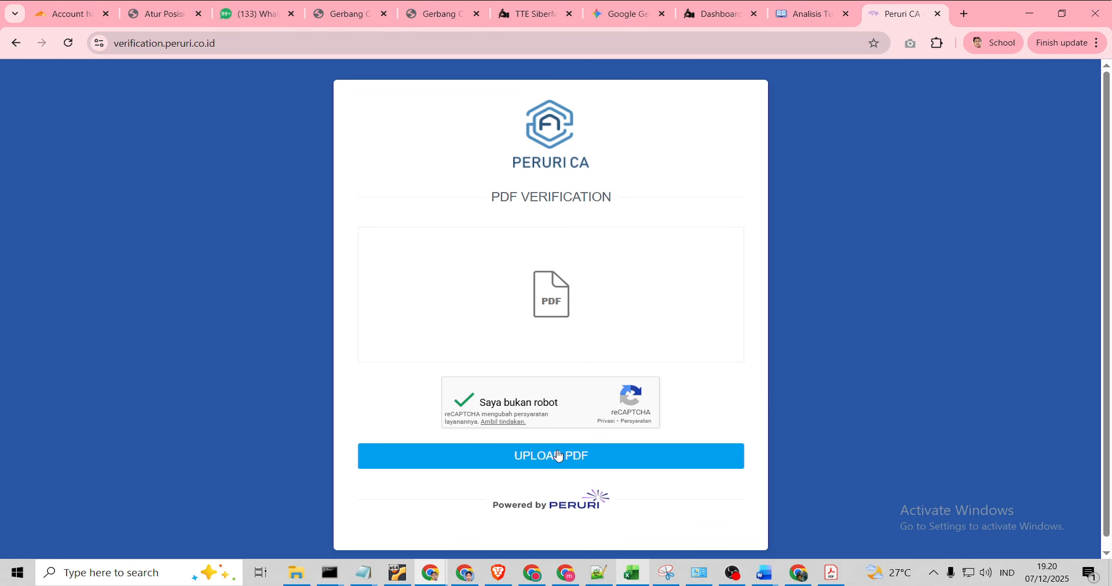
click(557, 455)
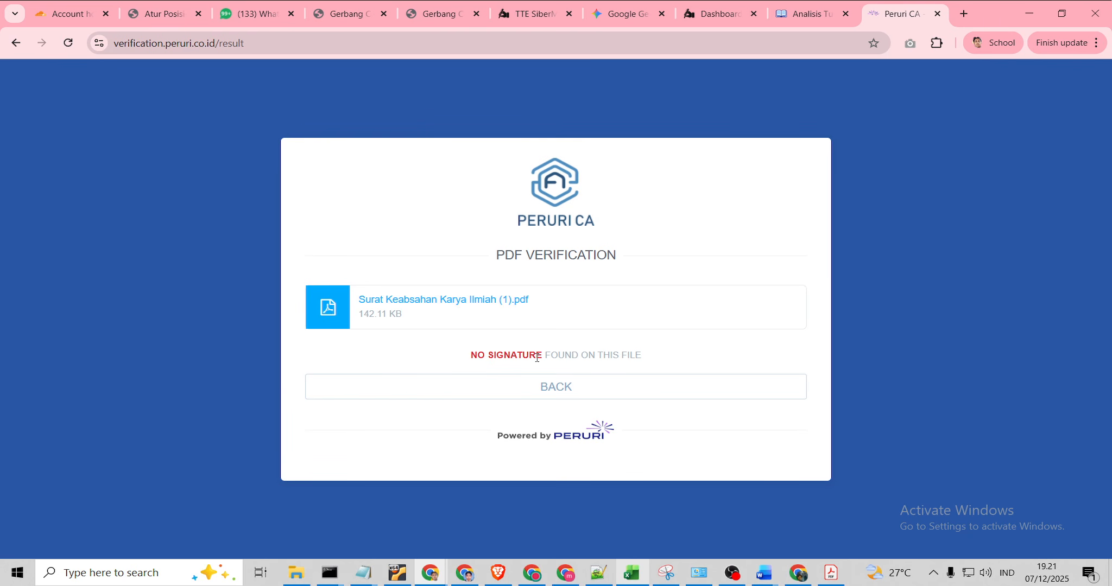
Return to the upload form and view the Lembar Pernyataan Pengesahan Hasil Validasi Karya Ilmiah PDF in a PDF reader from the file chooser
click(566, 389)
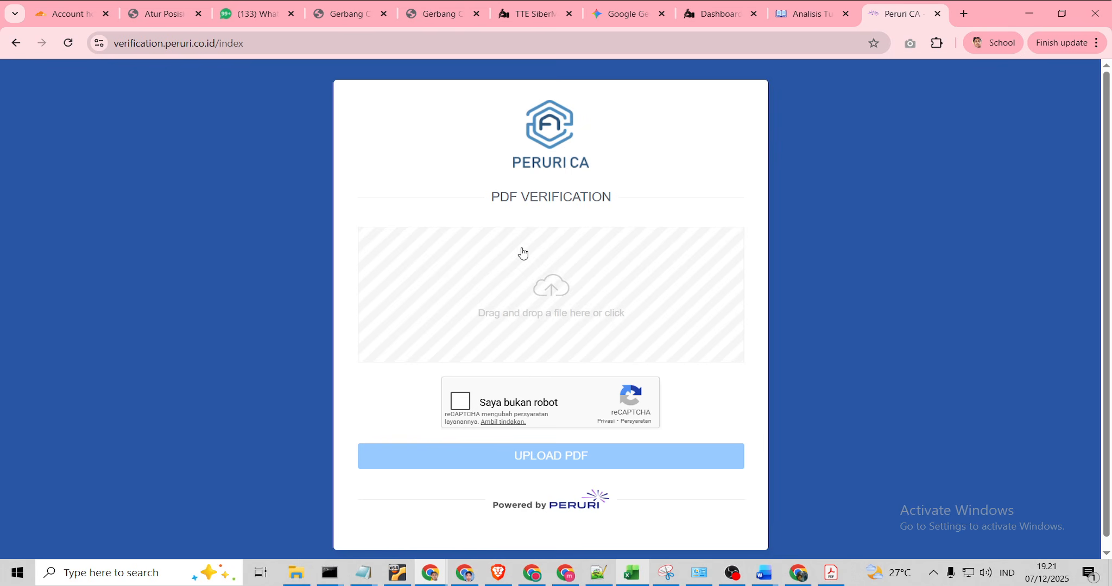
click(596, 251)
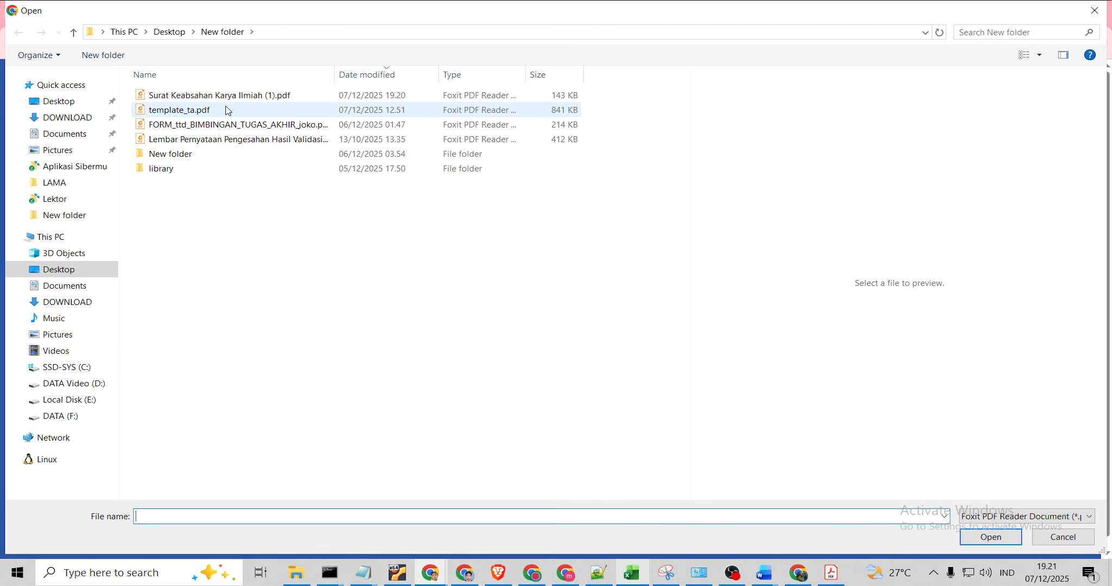
click(201, 143)
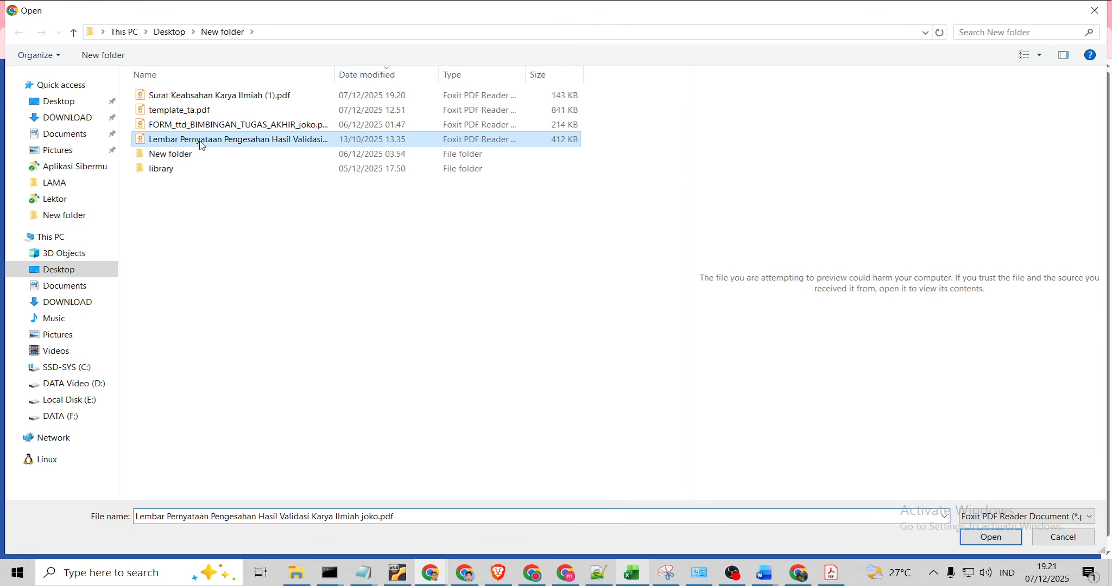
right_click(200, 142)
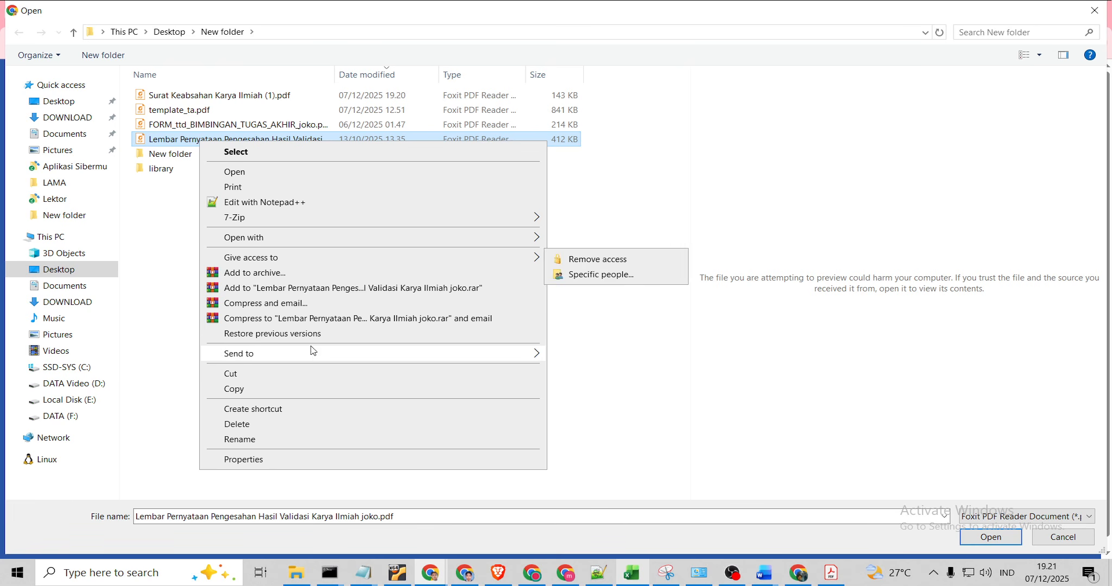
mouse_move(315, 355)
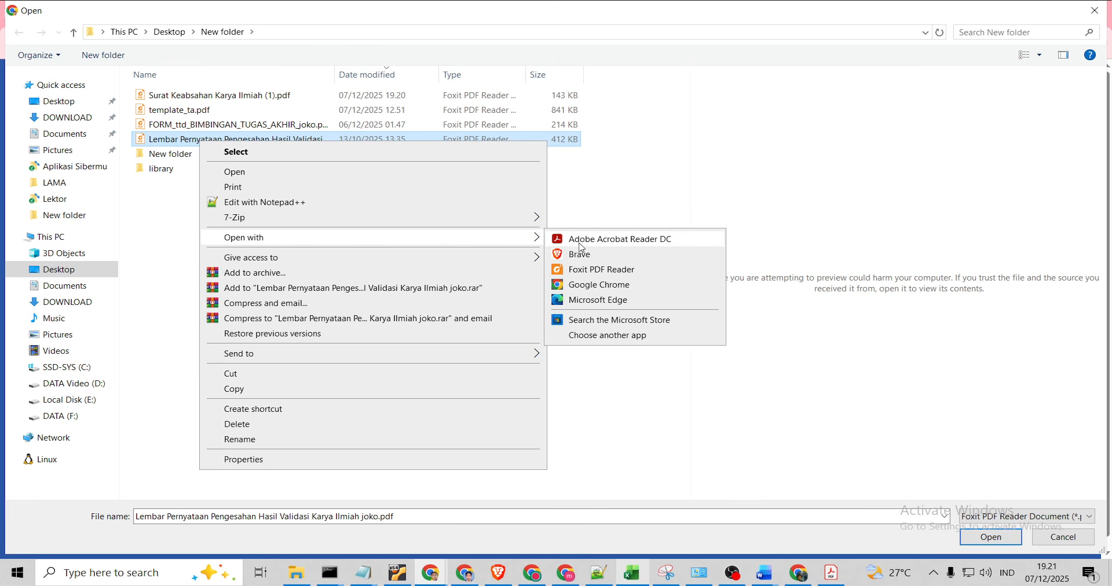
click(590, 245)
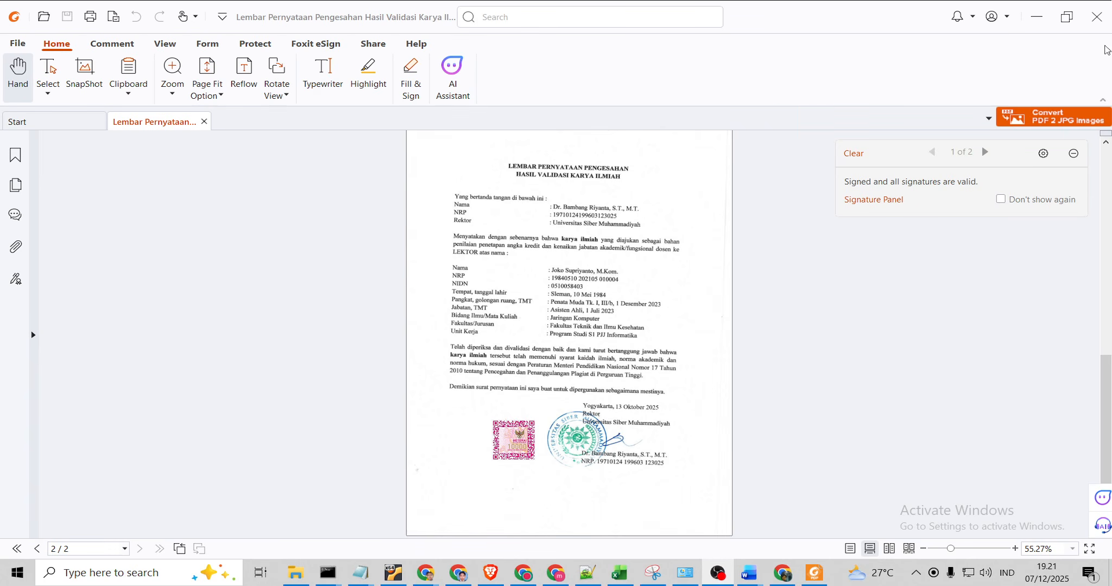
click(1097, 20)
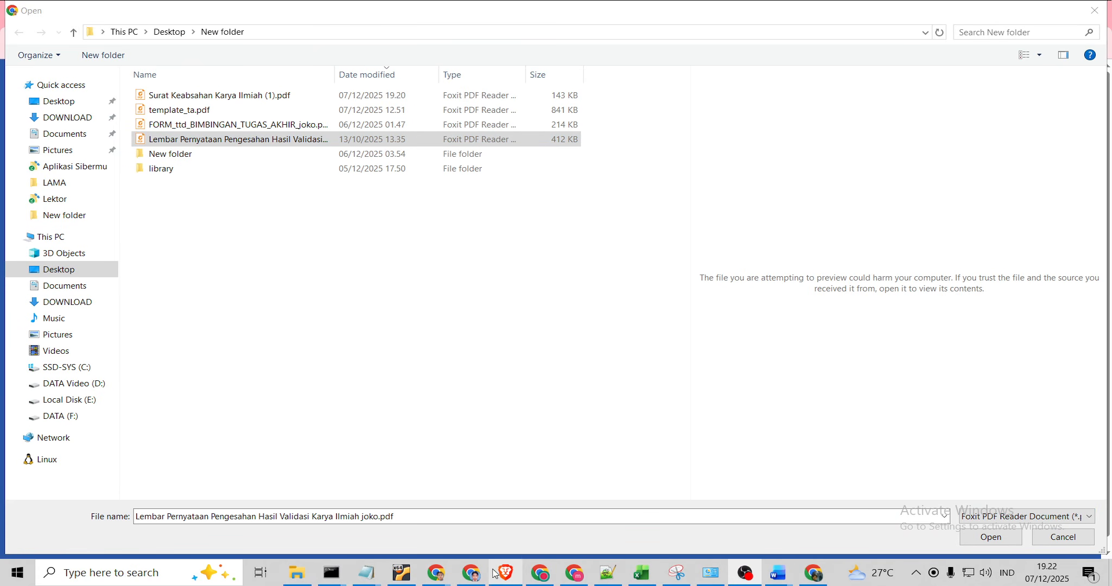
Submit the Lembar Pernyataan Pengesahan Hasil Validasi Karya Ilmiah PDF for verification, completing the reCAPTCHA check
click(991, 538)
click(480, 408)
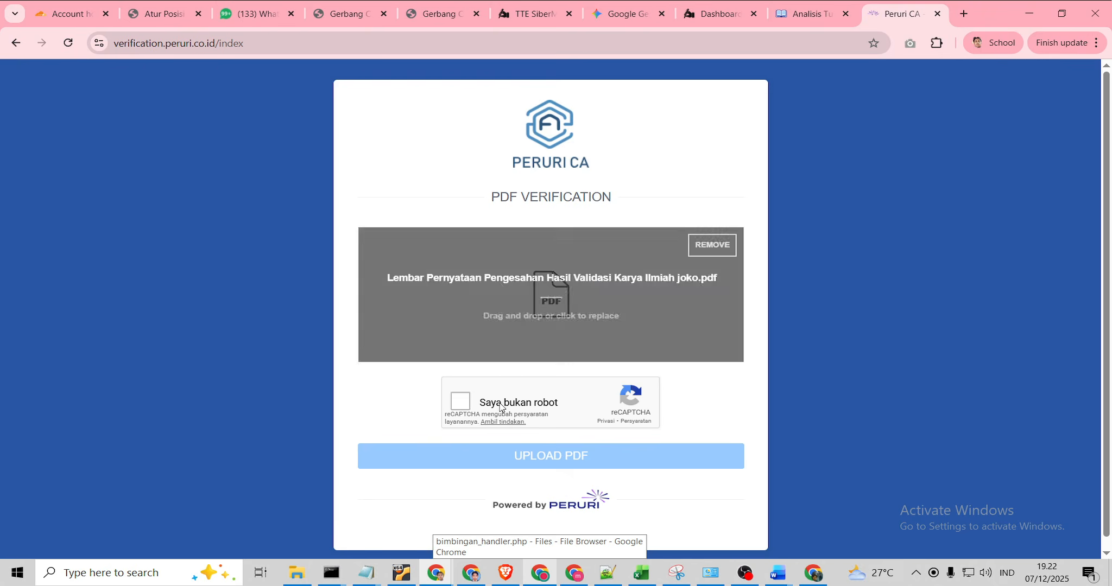
click(544, 468)
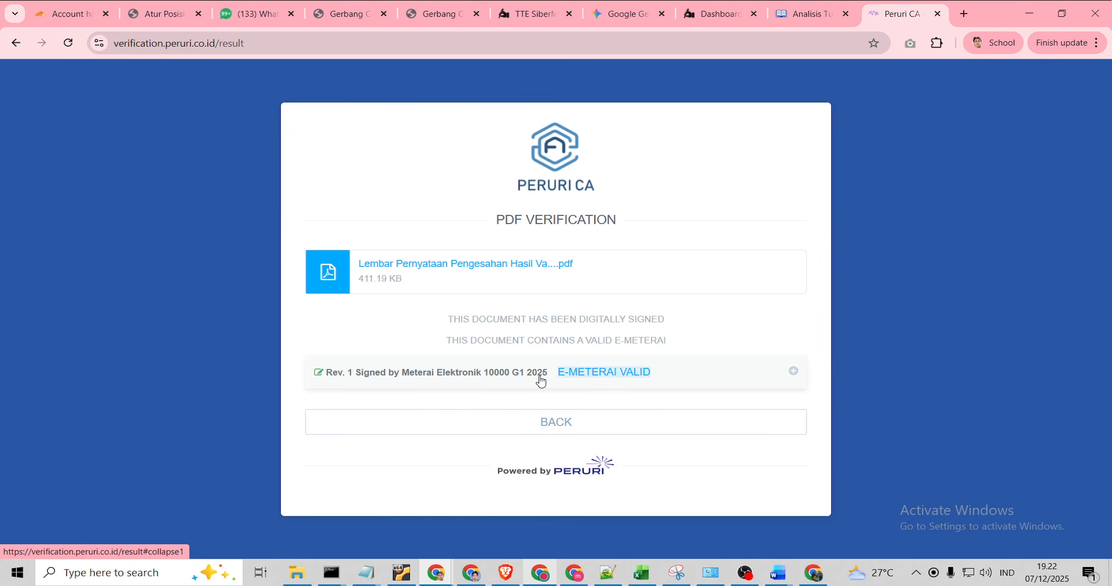
Expand the e-meterai signature entry in the verification result and examine its certificate and issuer details
click(634, 380)
scroll(634, 391, down, 8)
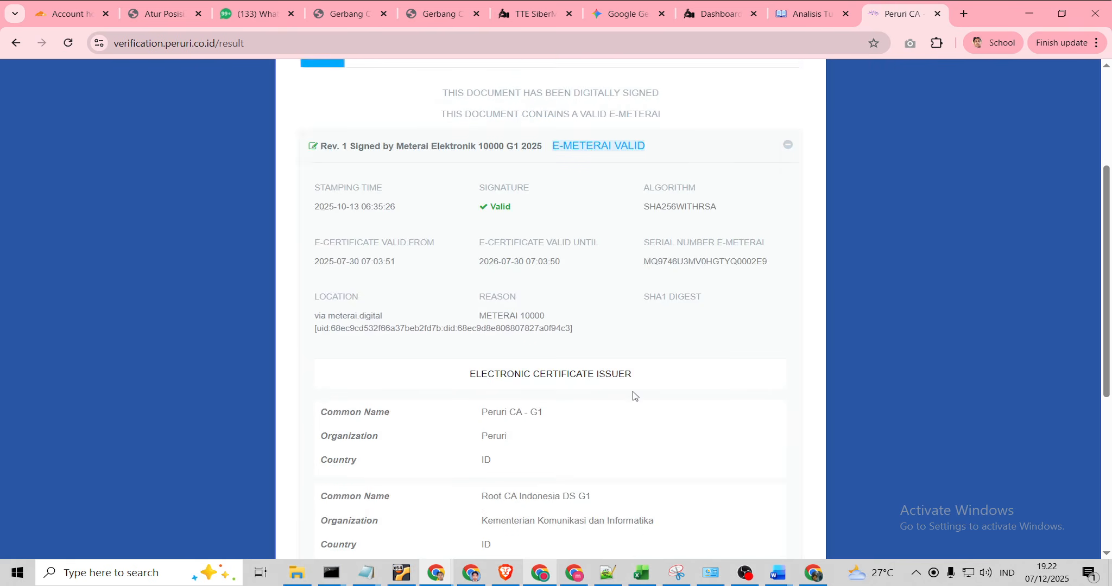
scroll(633, 394, up, 4)
scroll(633, 396, up, 5)
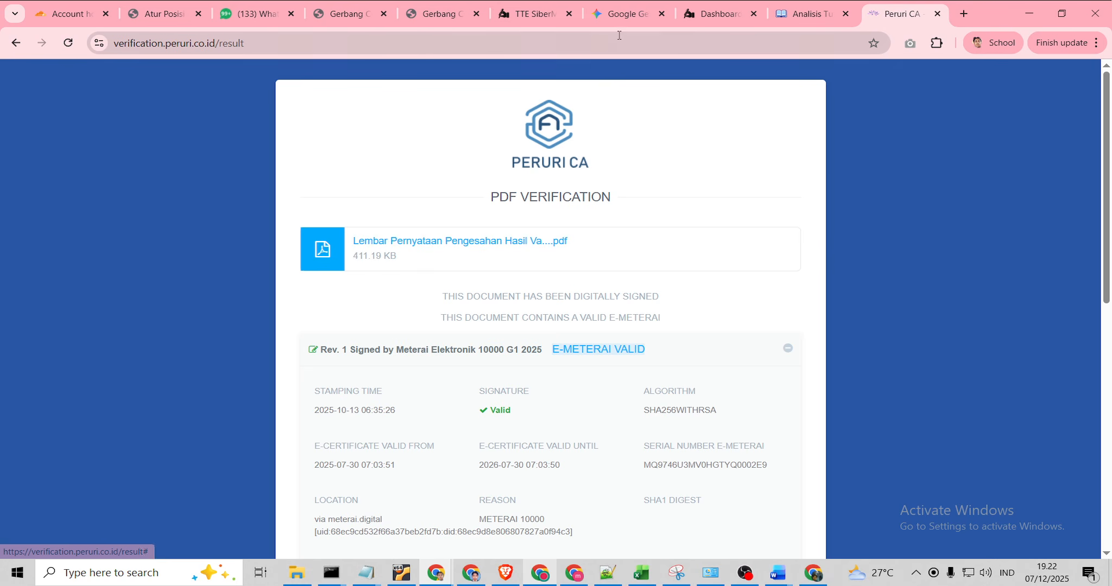
Submit "Surat Keabsahan Karya Ilmiah (1).pdf" for verification on the TTE SiberMu site, answering the anti-spam question with 11
click(706, 14)
click(532, 14)
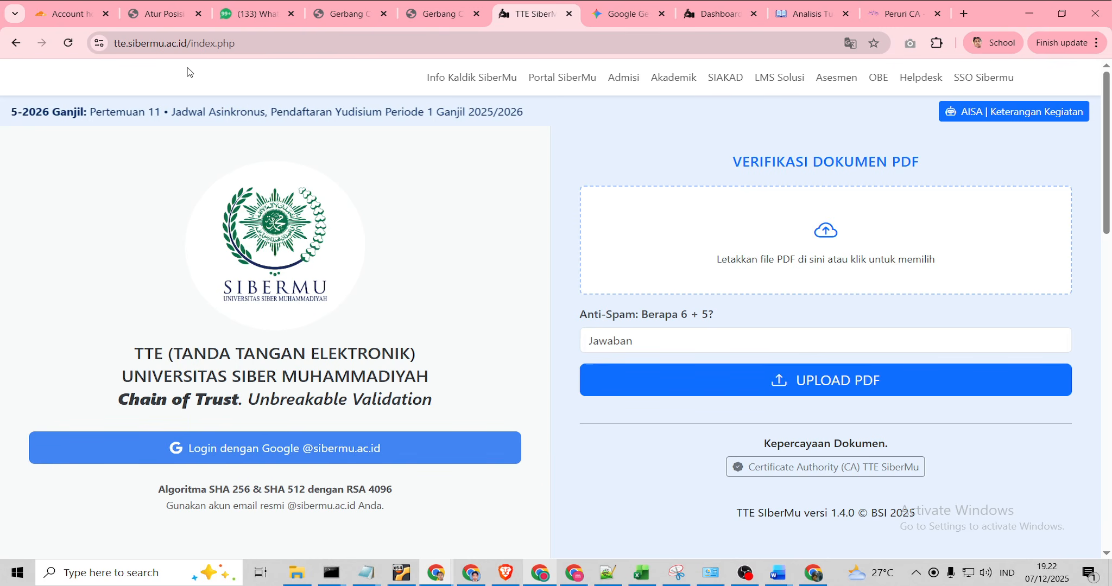
click(824, 241)
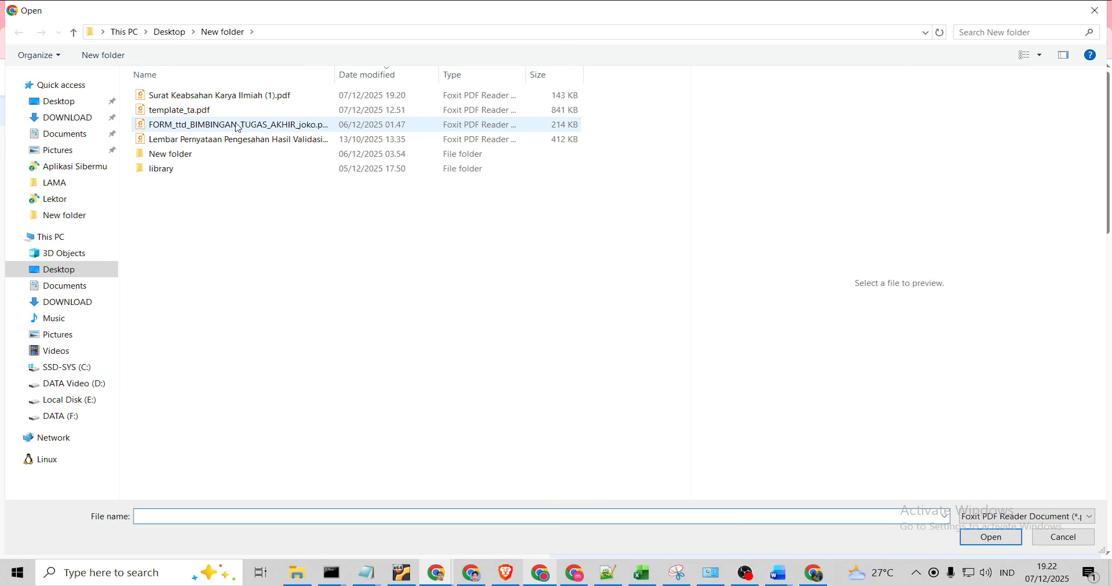
click(222, 97)
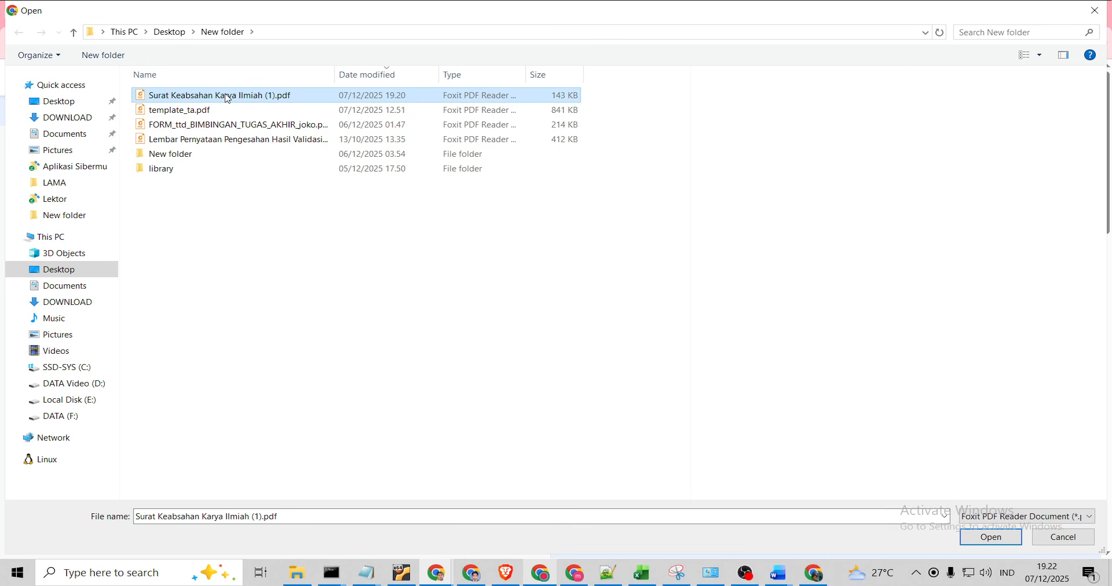
scroll(943, 372, down, 3)
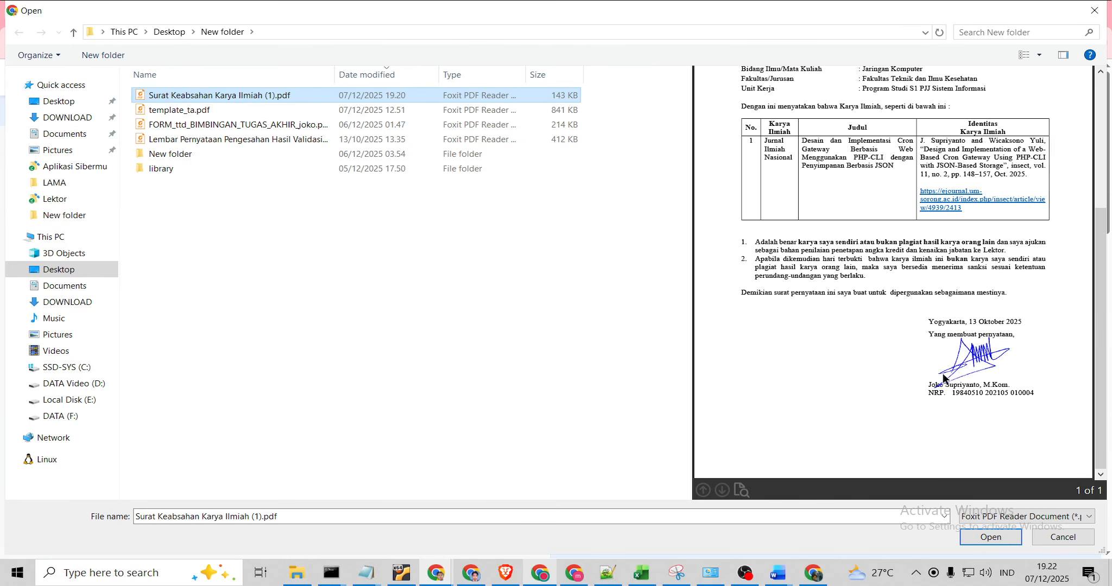
click(995, 535)
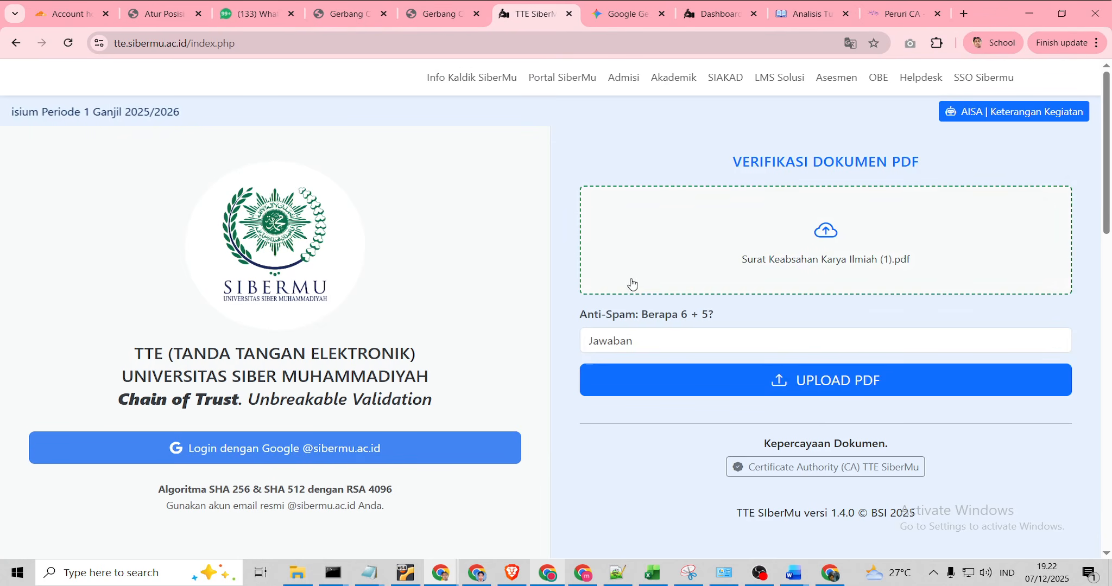
click(633, 340)
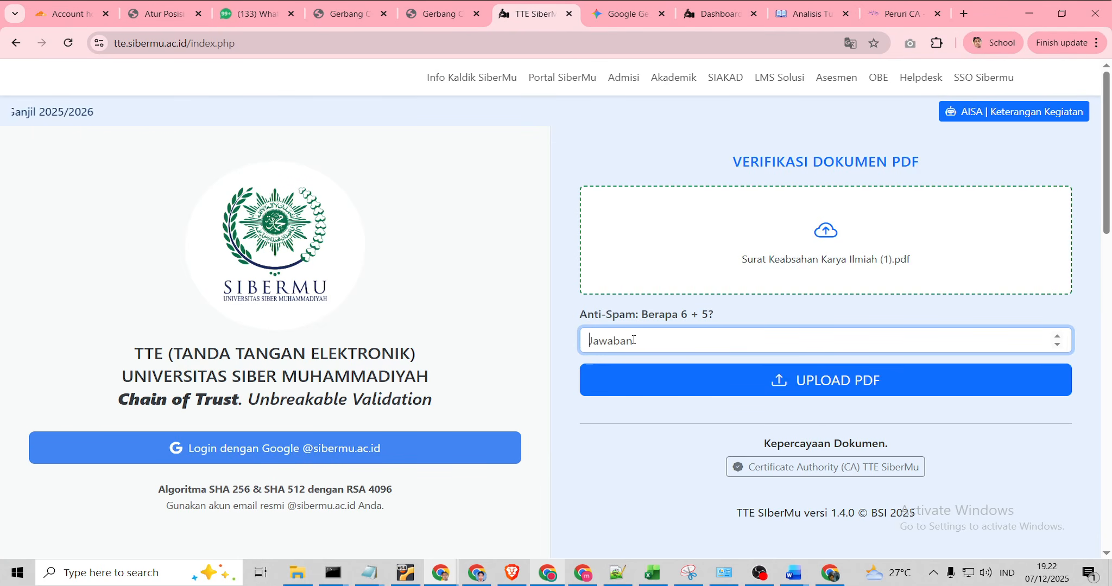
text(11)
click(787, 381)
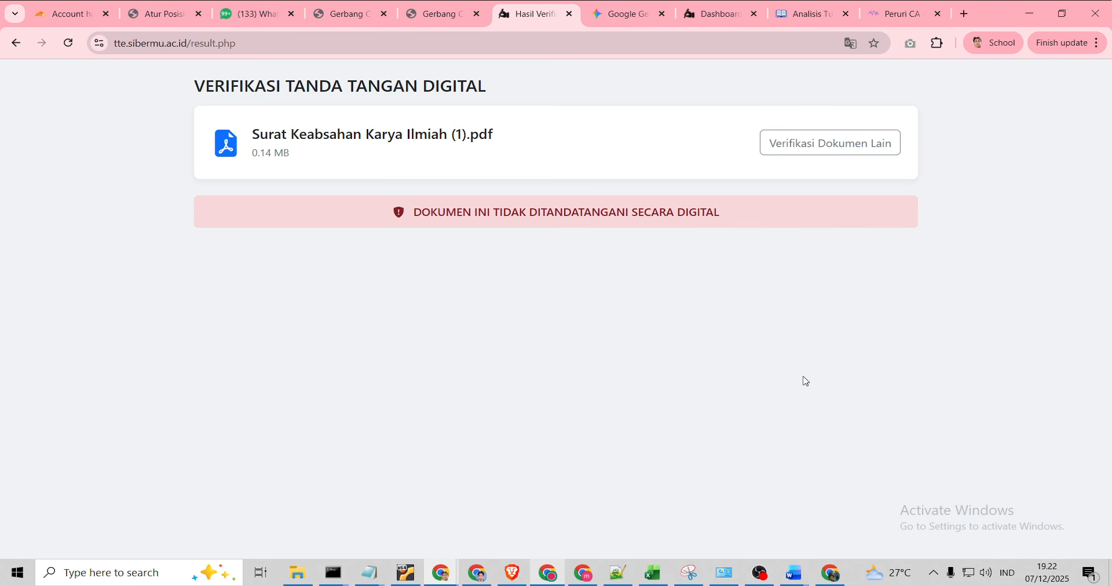
Verify the Lembar Pernyataan Pengesahan Hasil Validasi Karya Ilmiah PDF on TTE SiberMu with anti-spam answer 7, and examine its signature details
click(902, 12)
click(534, 17)
click(789, 143)
click(821, 256)
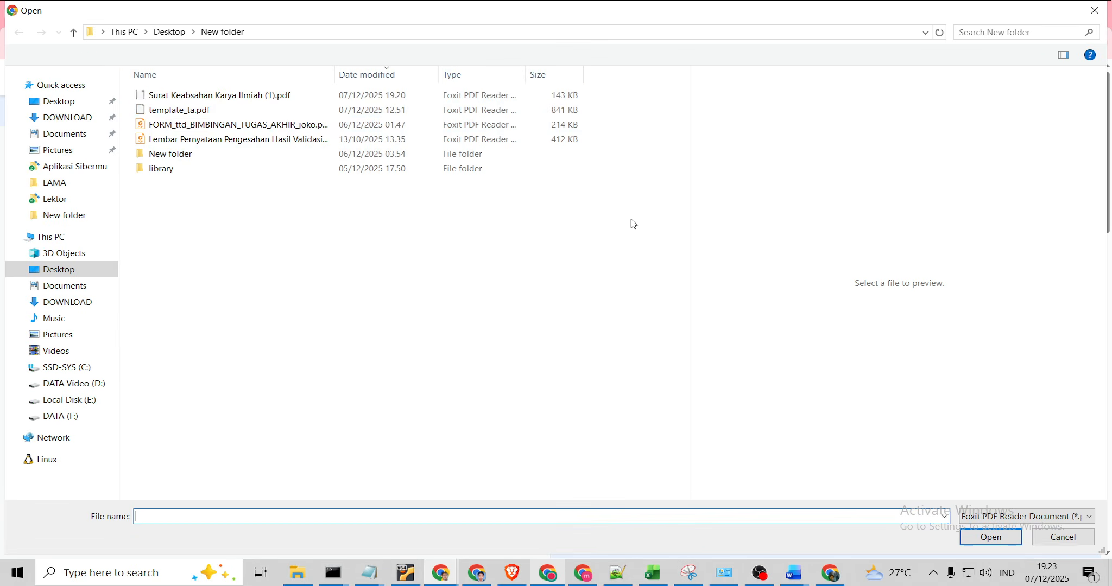
click(245, 129)
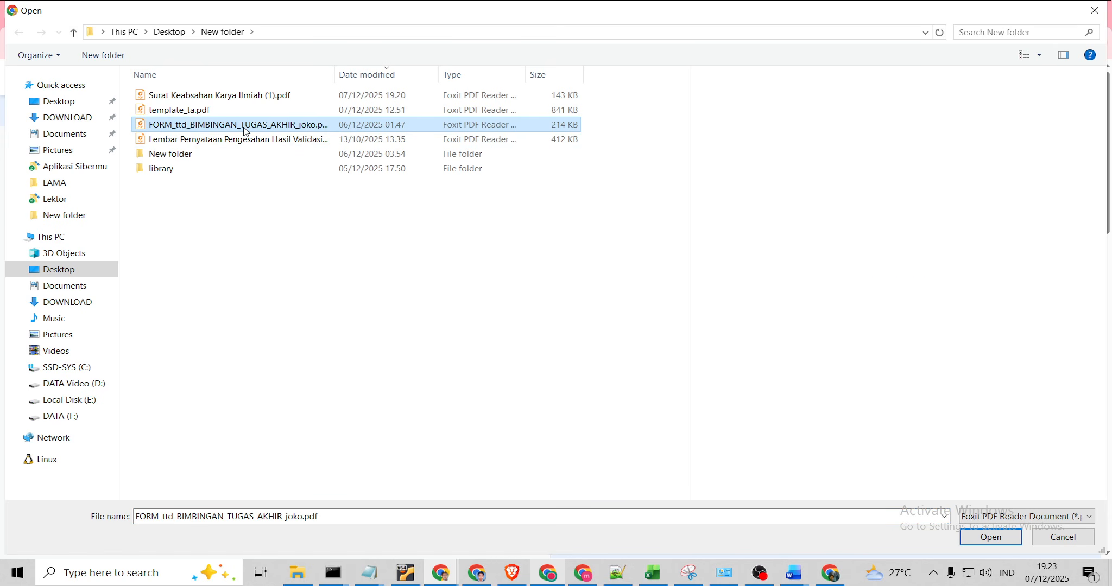
click(236, 141)
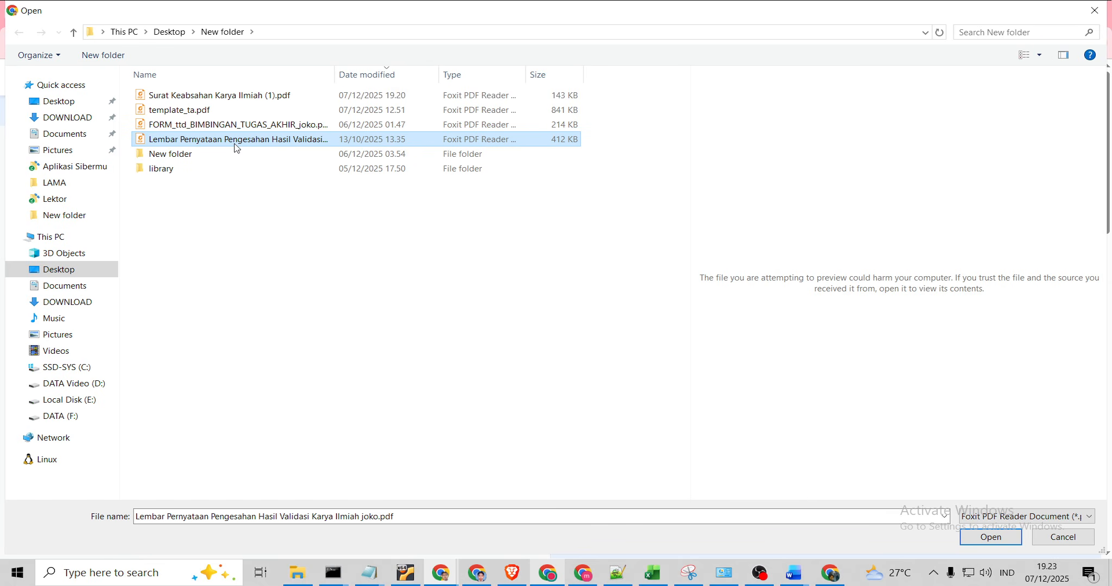
click(990, 540)
click(643, 342)
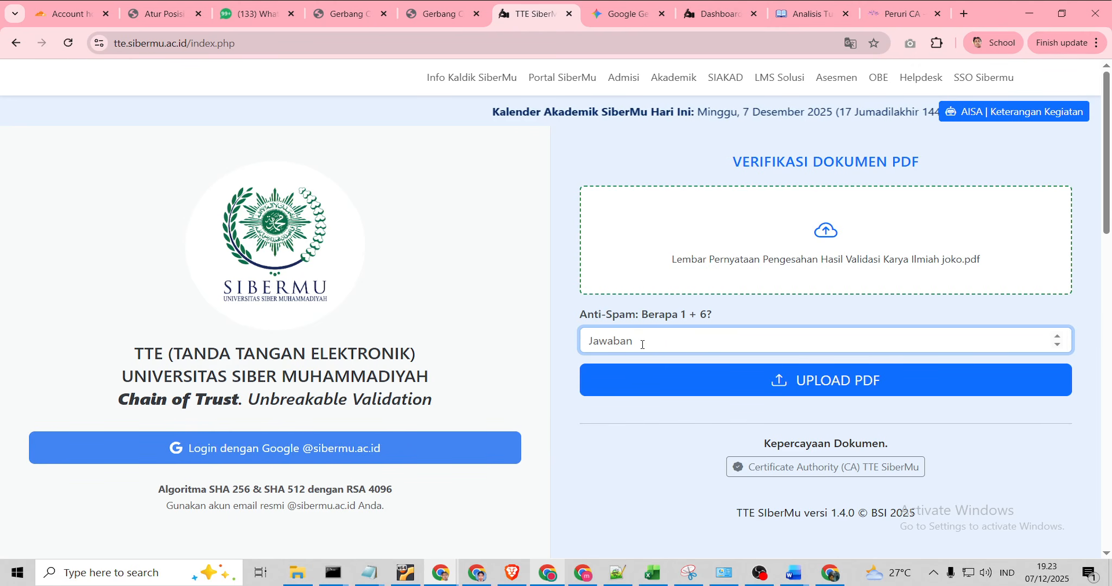
text(7)
click(858, 392)
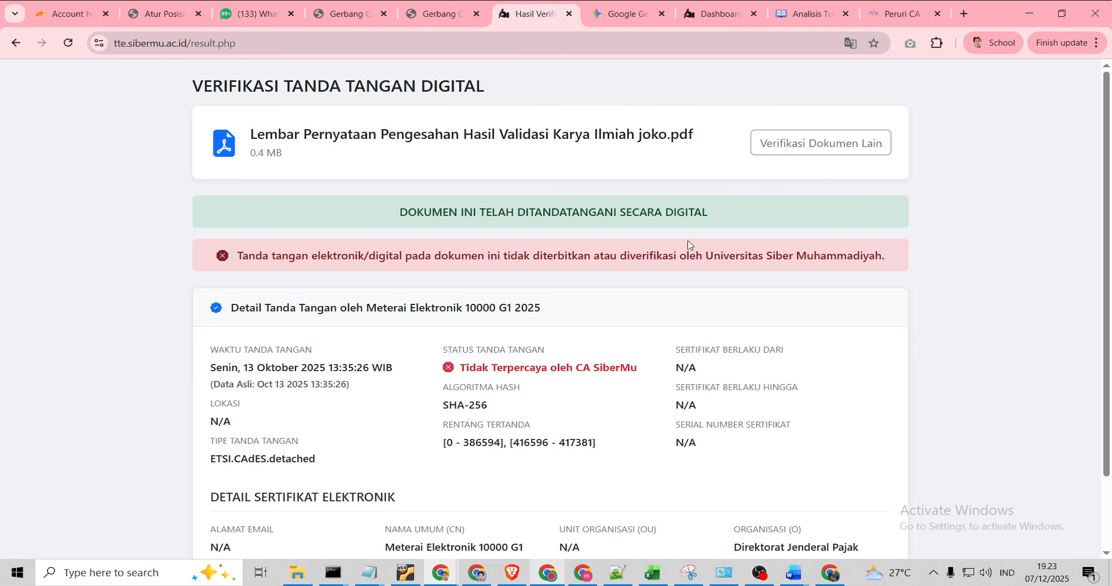
scroll(701, 272, down, 1)
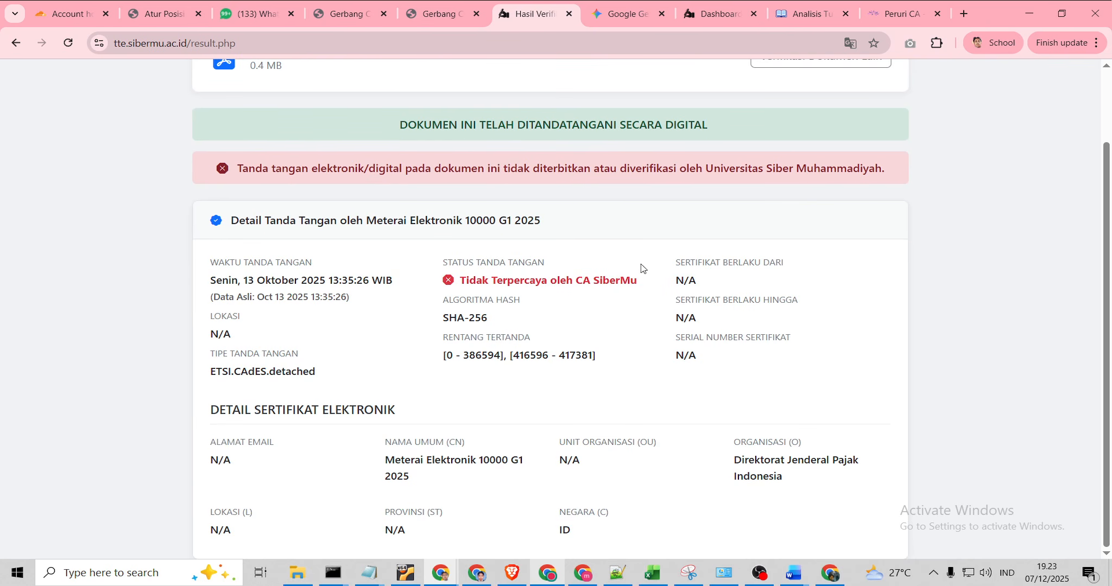
Close both Cron Gateway pages in the browser, keeping the TTE SiberMu verification result open
click(443, 15)
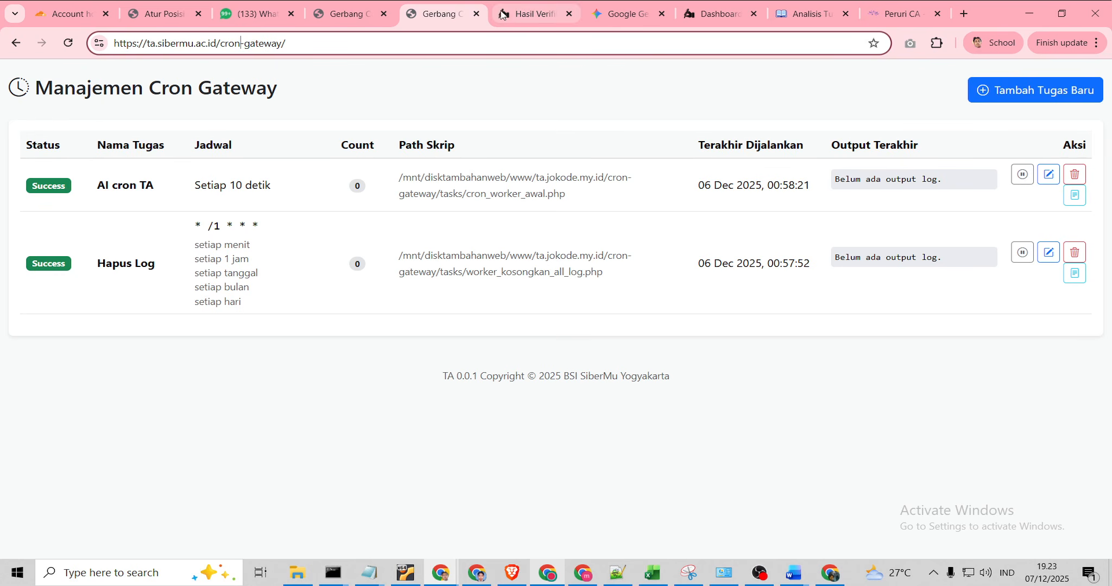
click(476, 13)
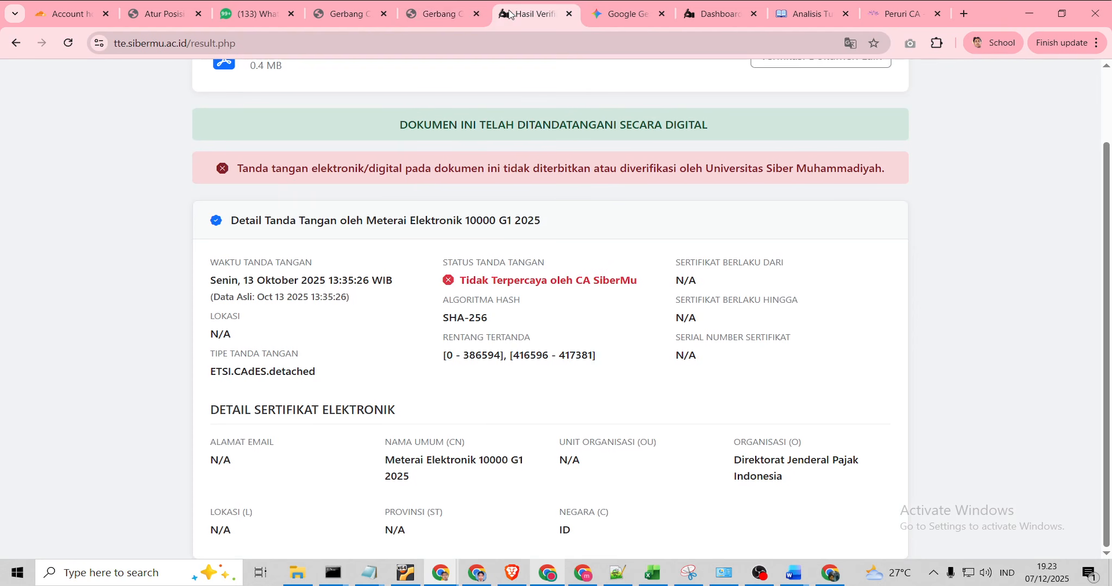
click(383, 14)
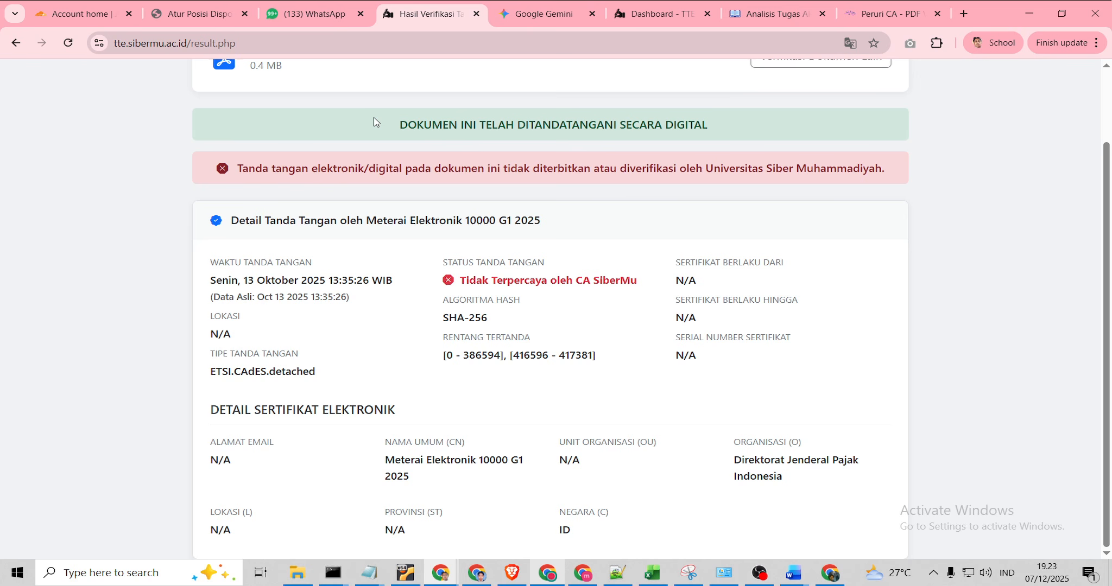
Compare Peruri's verification result for the e-meterai PDF with the TTE SiberMu result
click(881, 19)
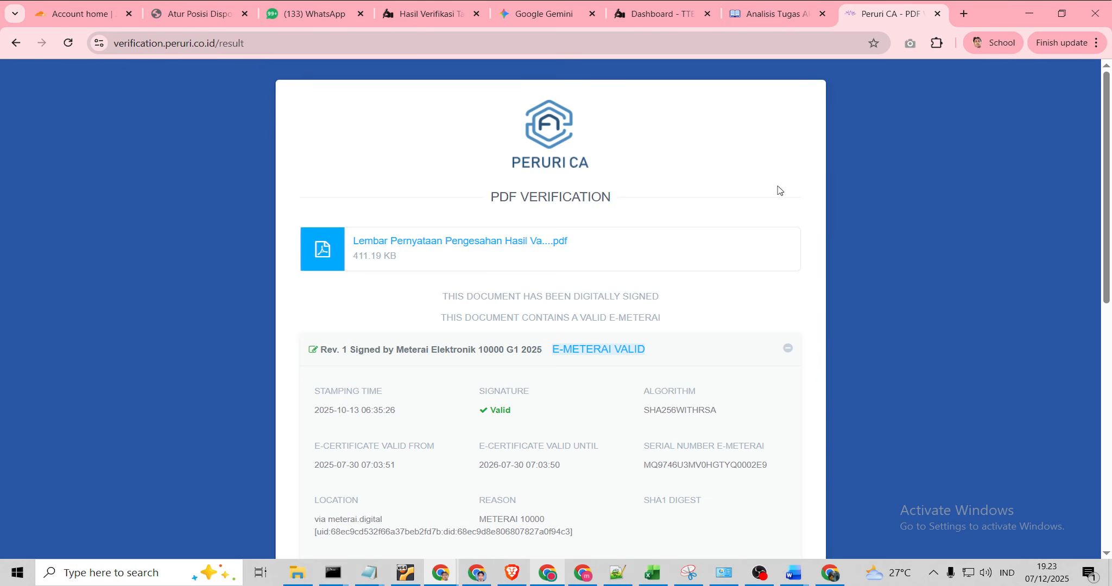
click(676, 15)
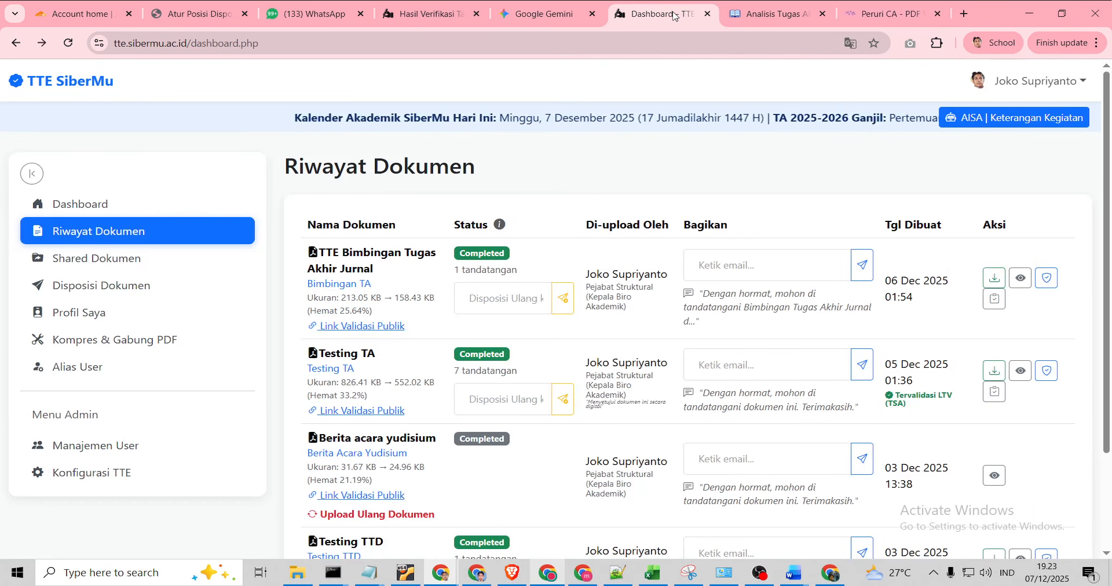
click(438, 15)
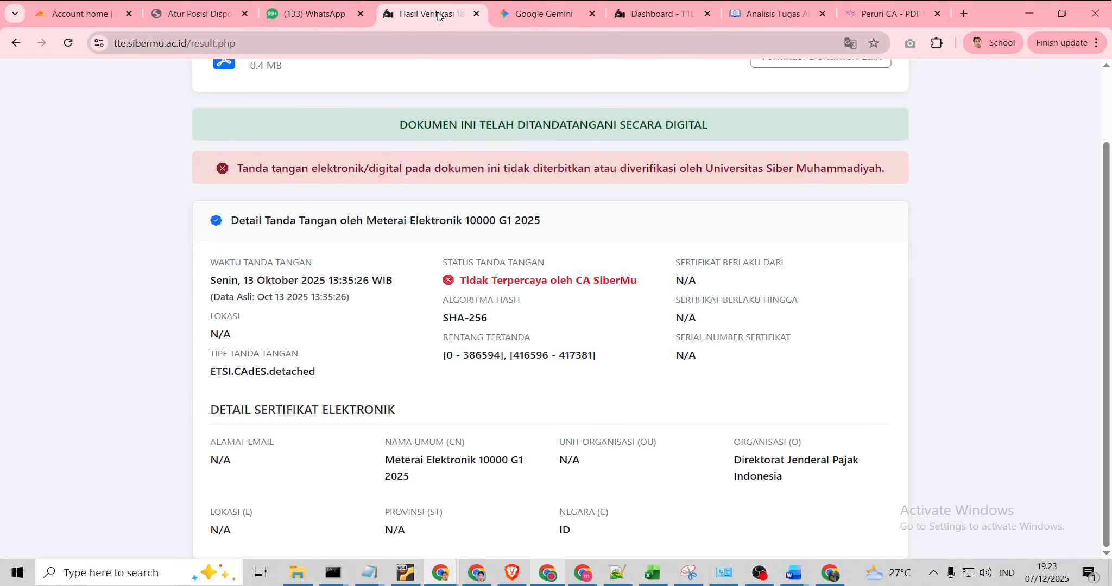
click(642, 25)
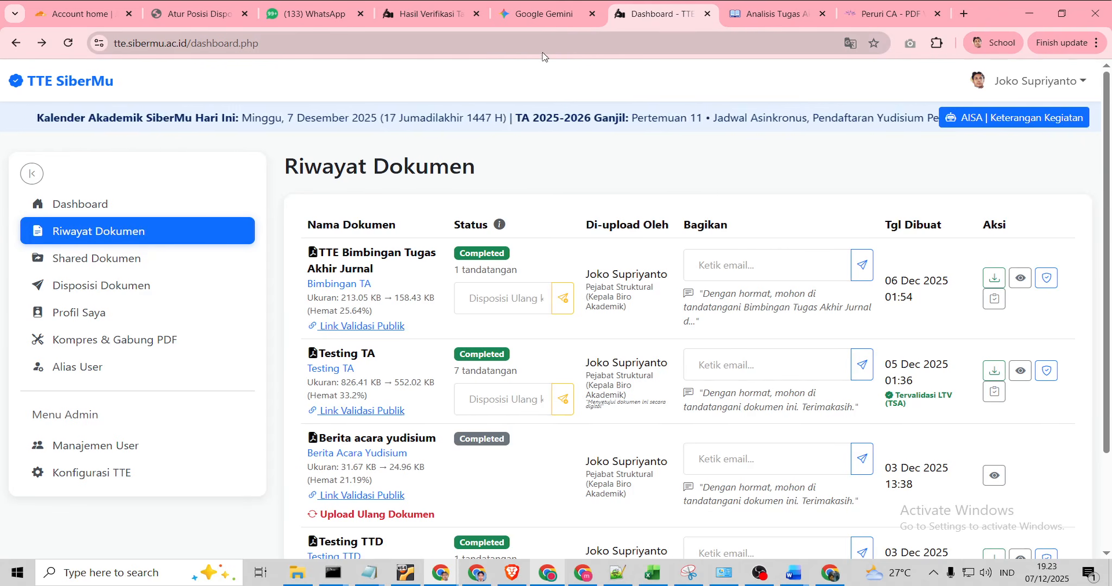
click(15, 43)
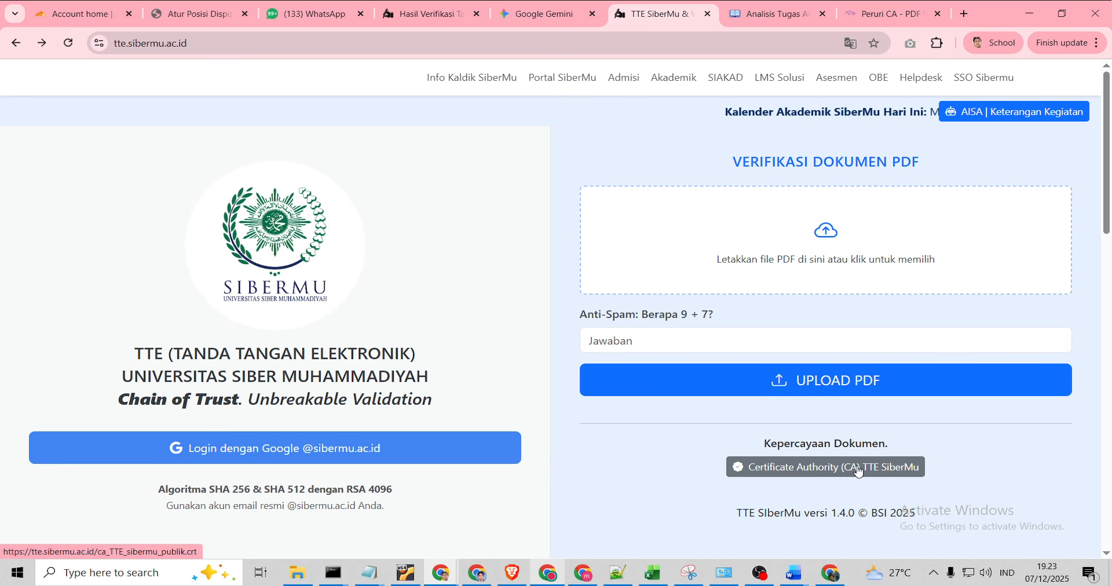
click(901, 22)
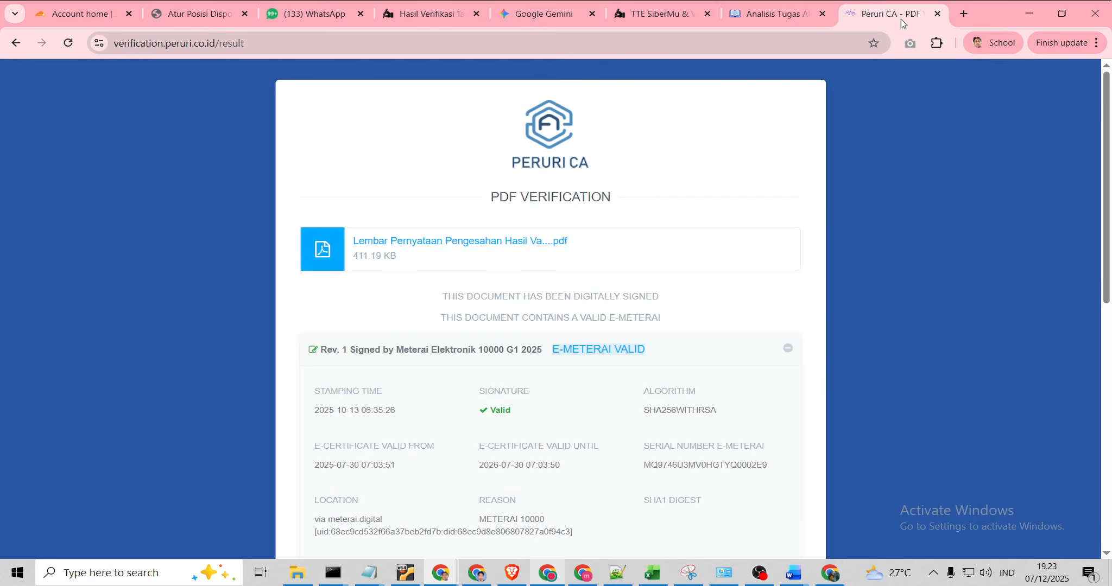
click(660, 21)
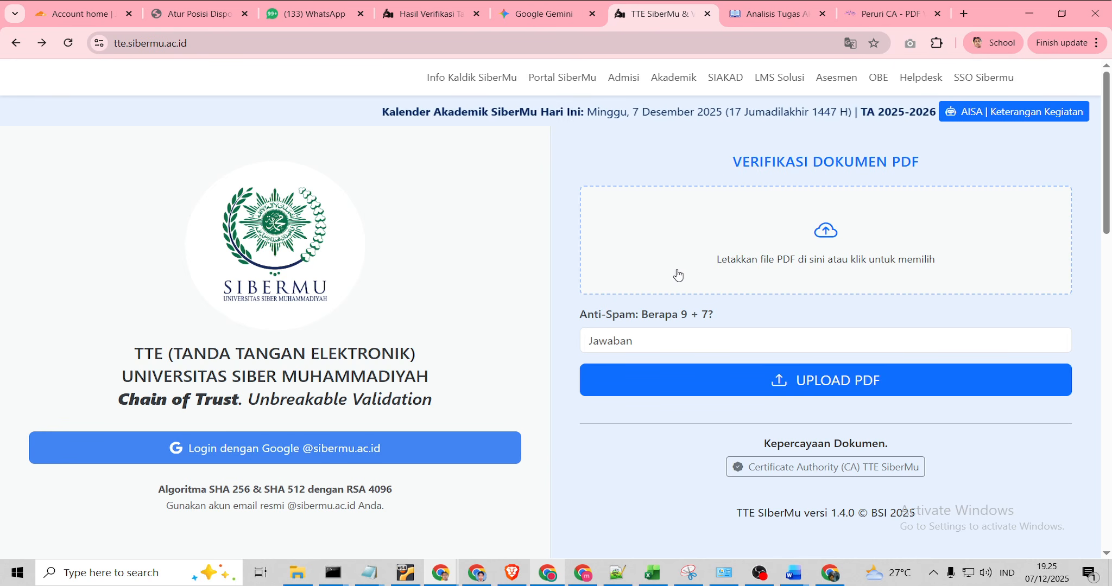
click(345, 452)
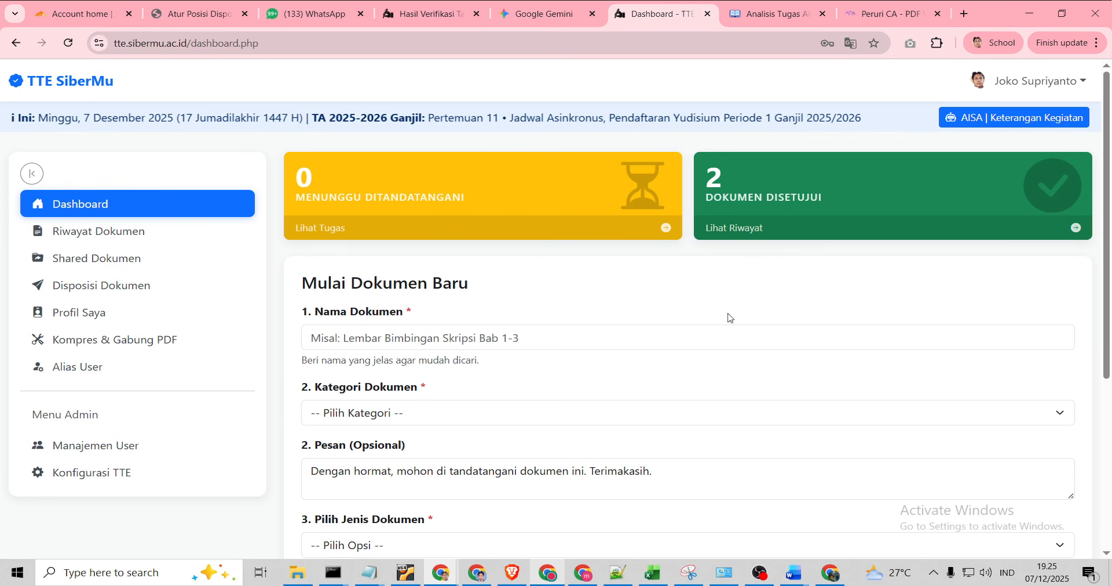
scroll(608, 317, down, 2)
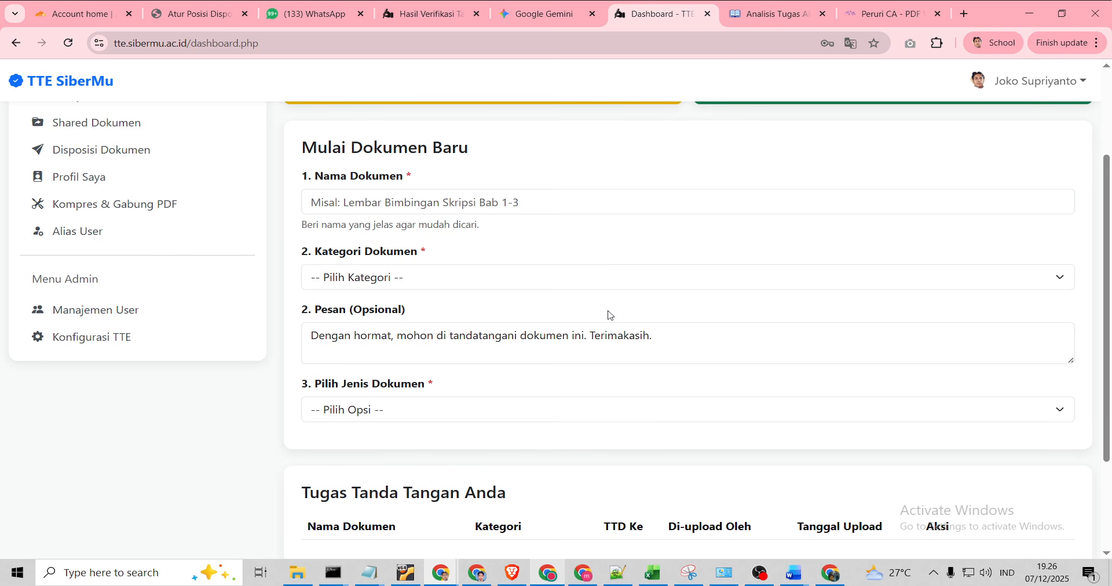
scroll(609, 314, up, 2)
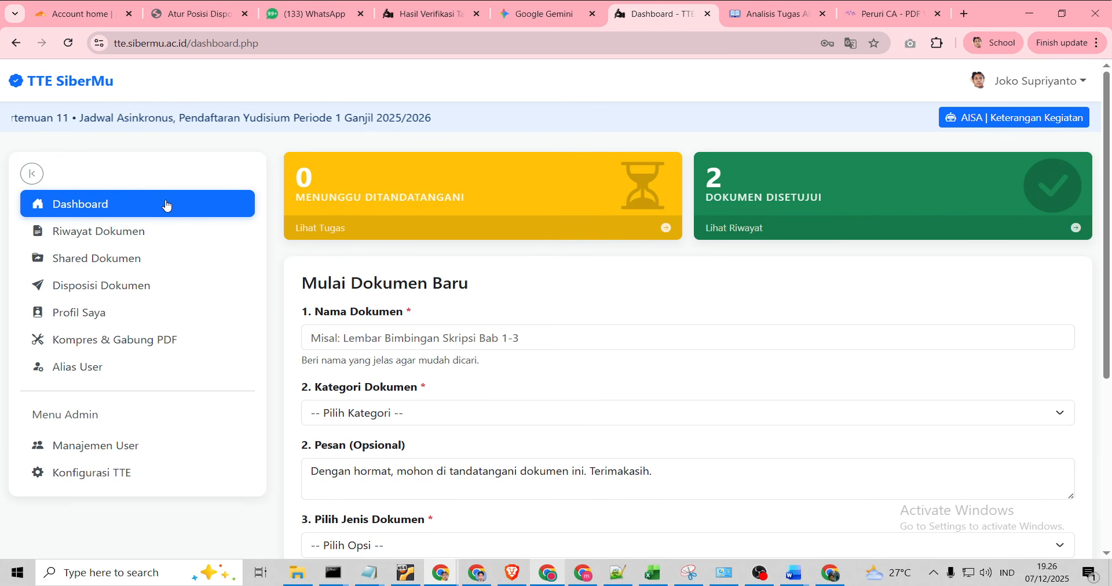
Review the Riwayat Dokumen list and the Shared Dokumen and Disposisi Dokumen pages
click(137, 235)
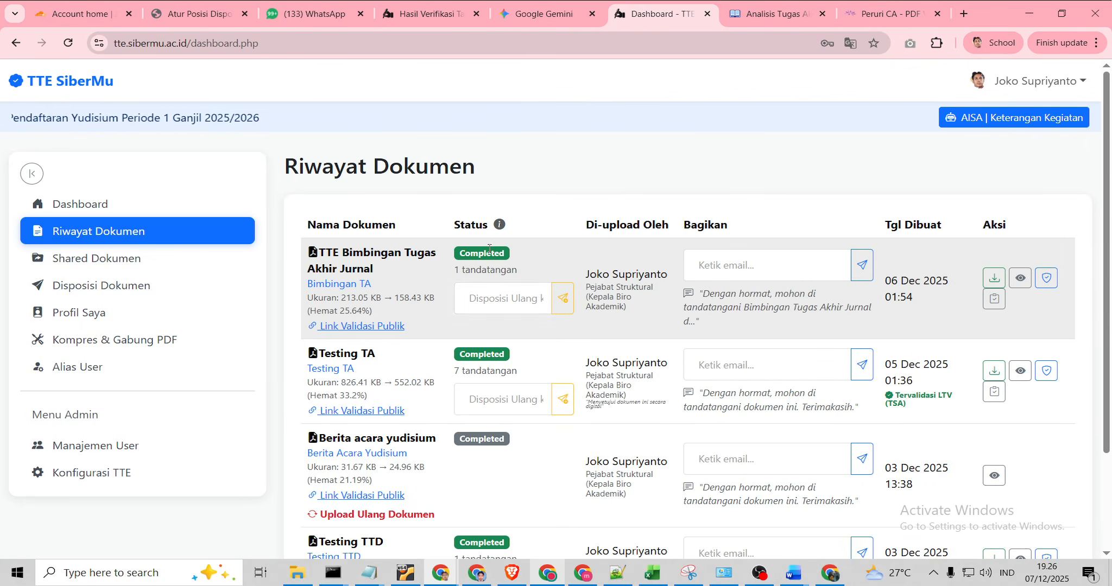
scroll(459, 451, down, 2)
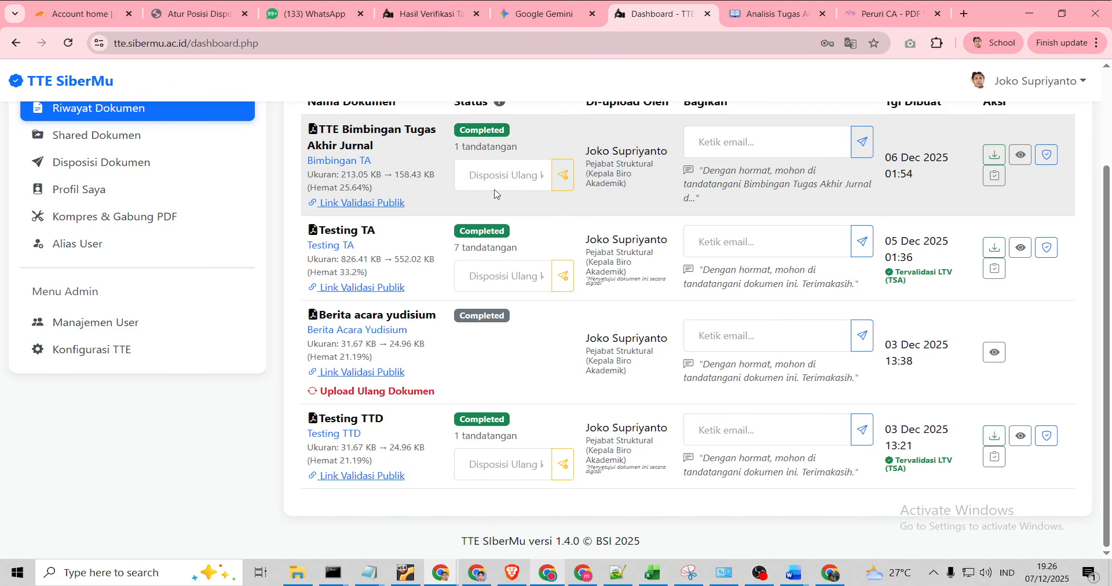
scroll(494, 194, up, 1)
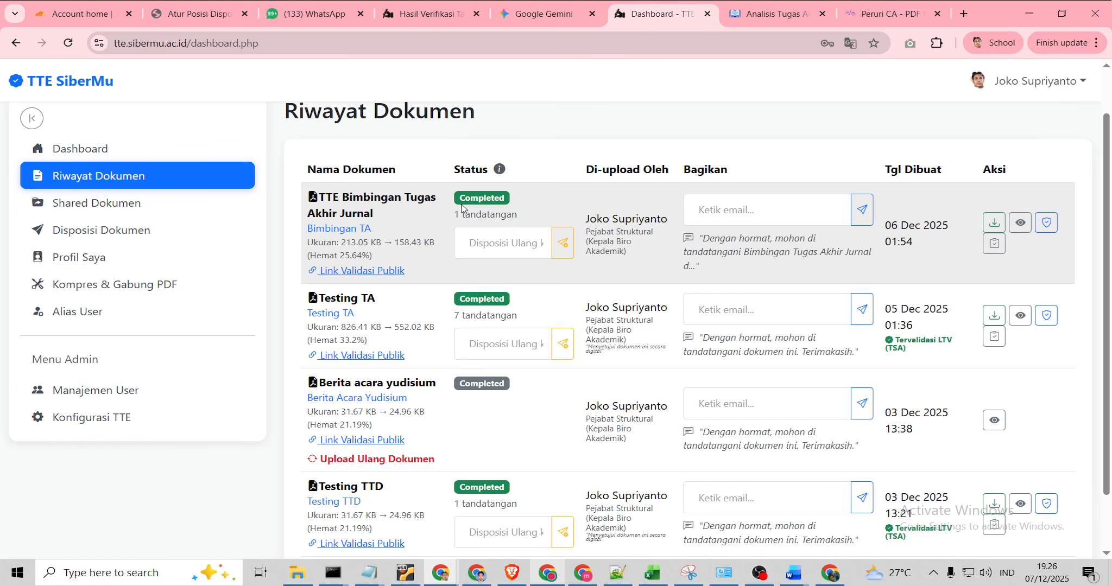
click(106, 204)
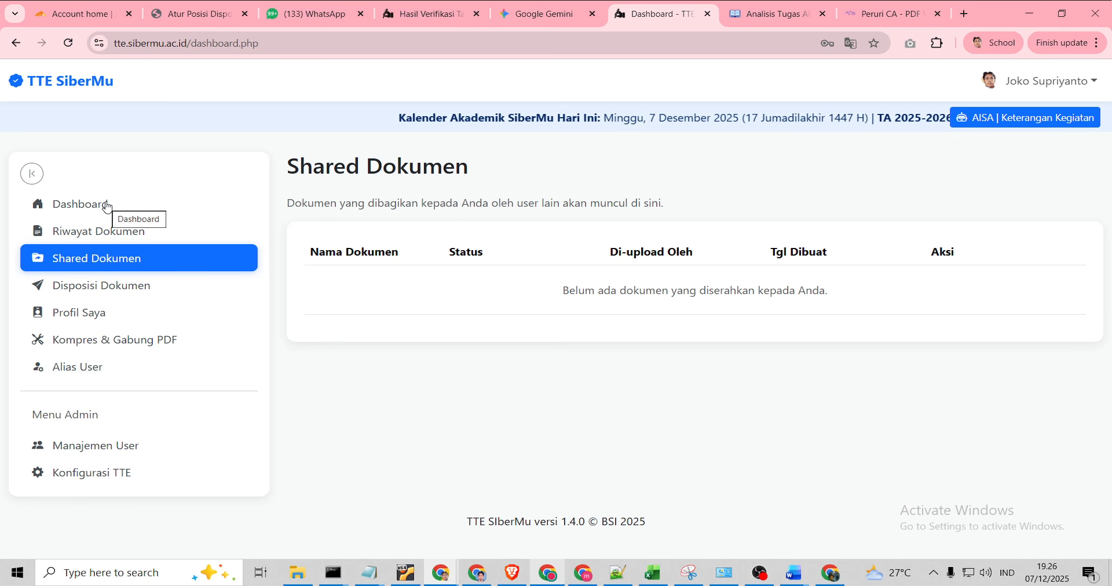
click(124, 287)
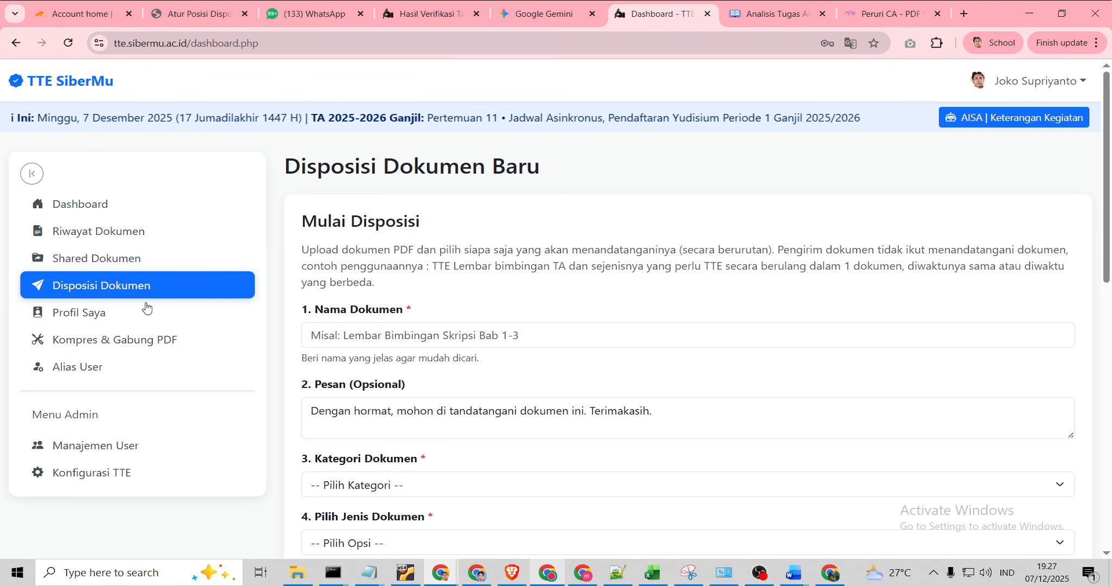
Open Profil Saya and review the Informasi Dasar fields for full name, phone number, Kabupaten, and NIM / NIP
click(170, 320)
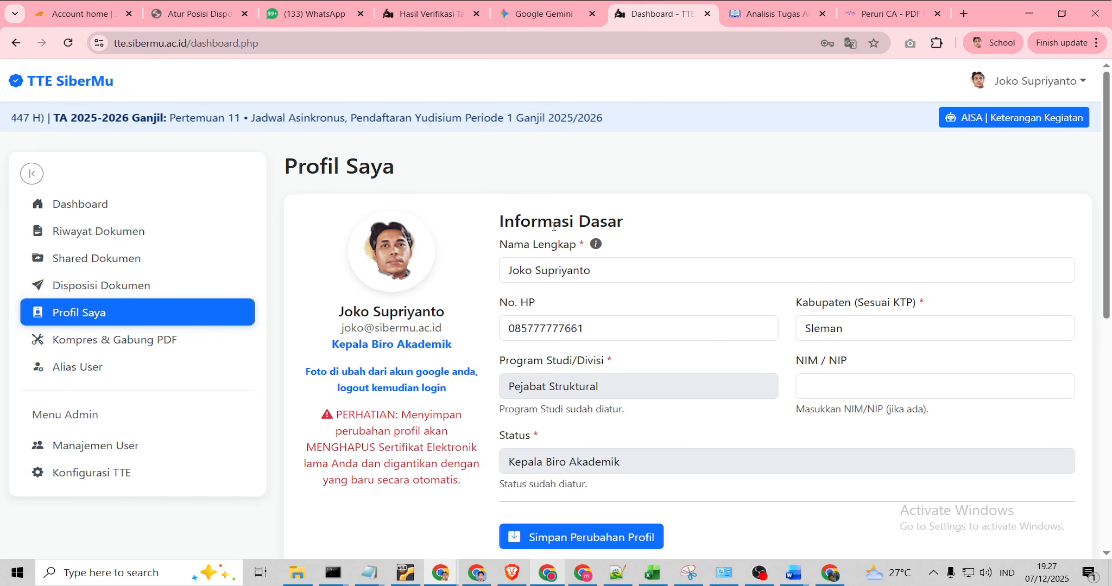
scroll(577, 296, down, 1)
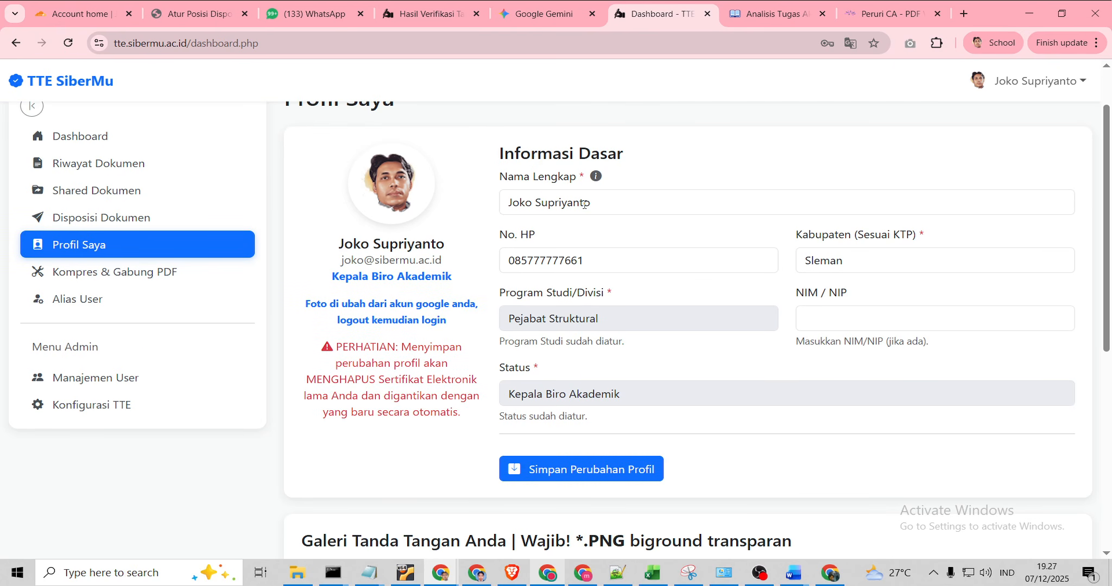
drag(584, 203, 492, 200)
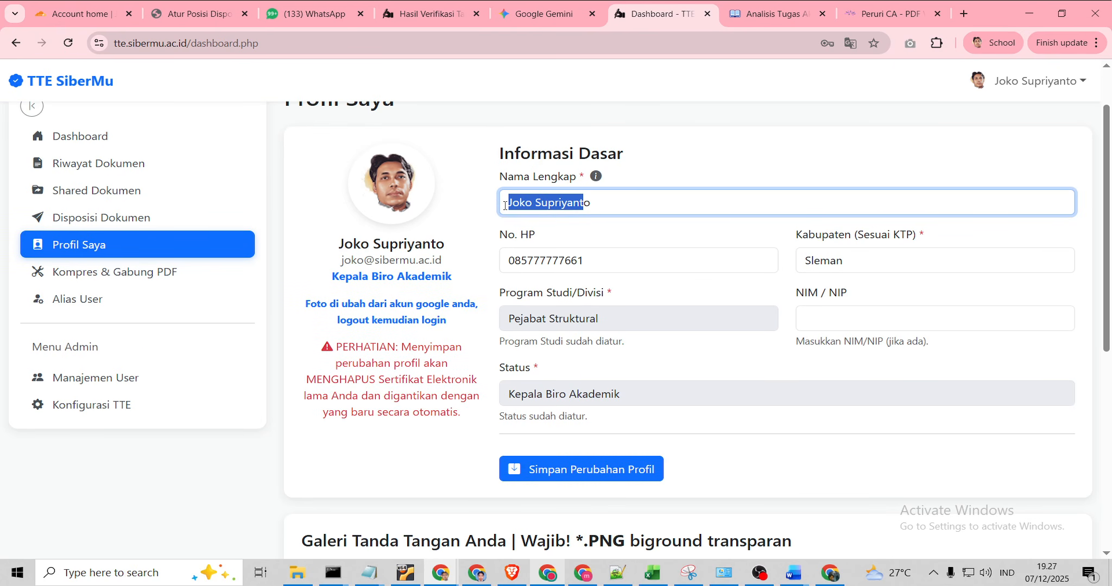
click(607, 259)
drag(606, 259, 490, 267)
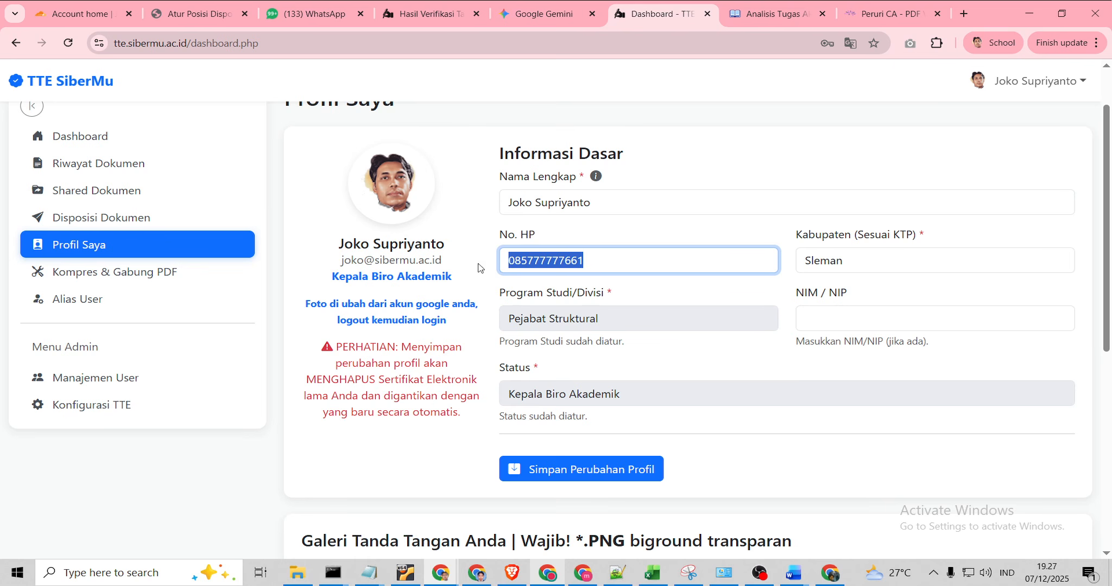
drag(888, 258, 782, 266)
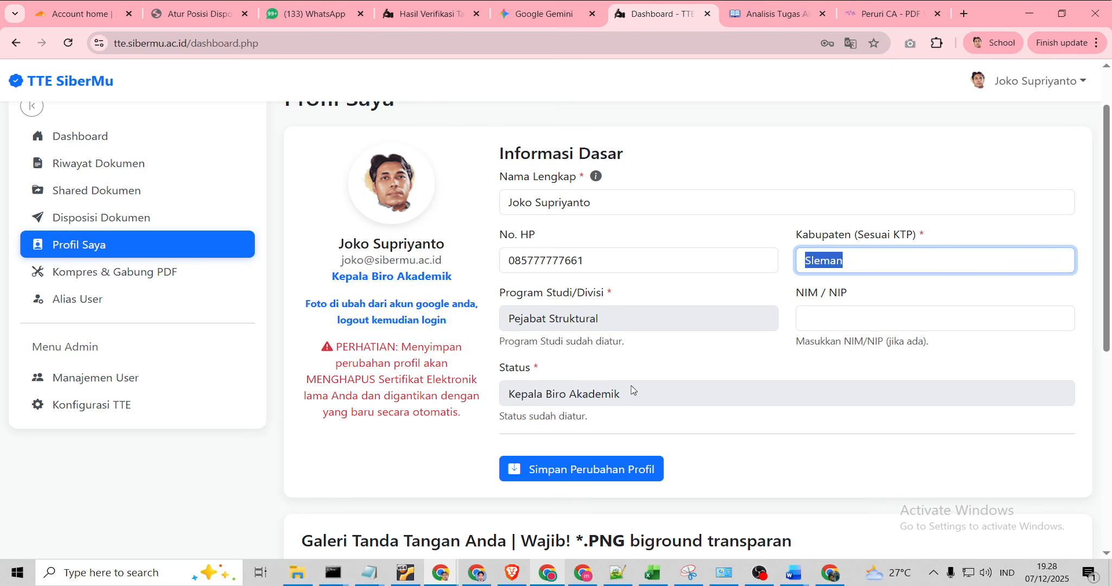
click(895, 312)
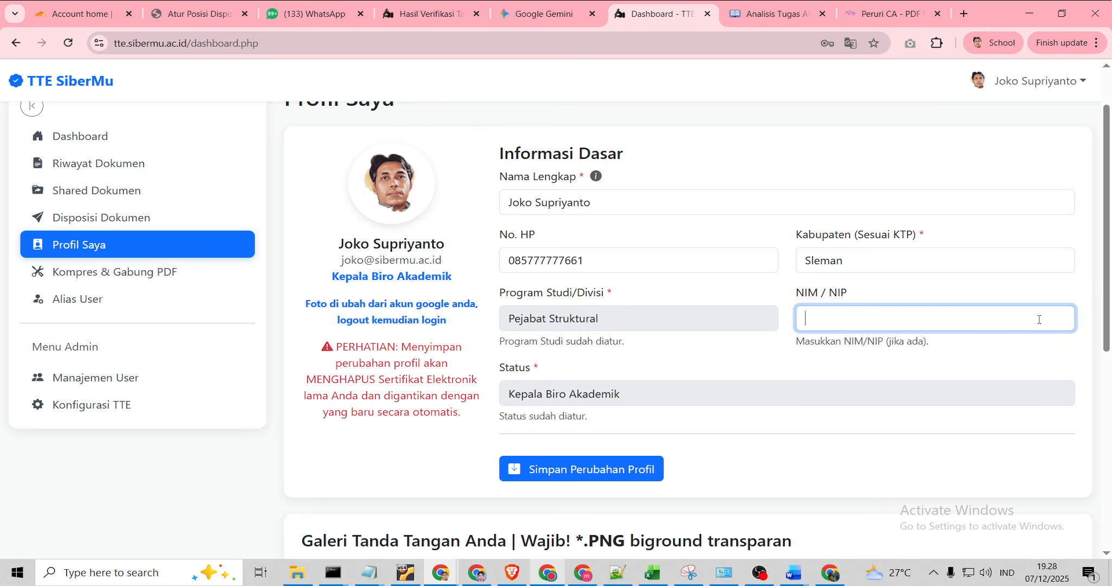
Read the profile photo note, the electronic certificate warning, and the info hint beside Nama Lengkap
scroll(258, 234, up, 2)
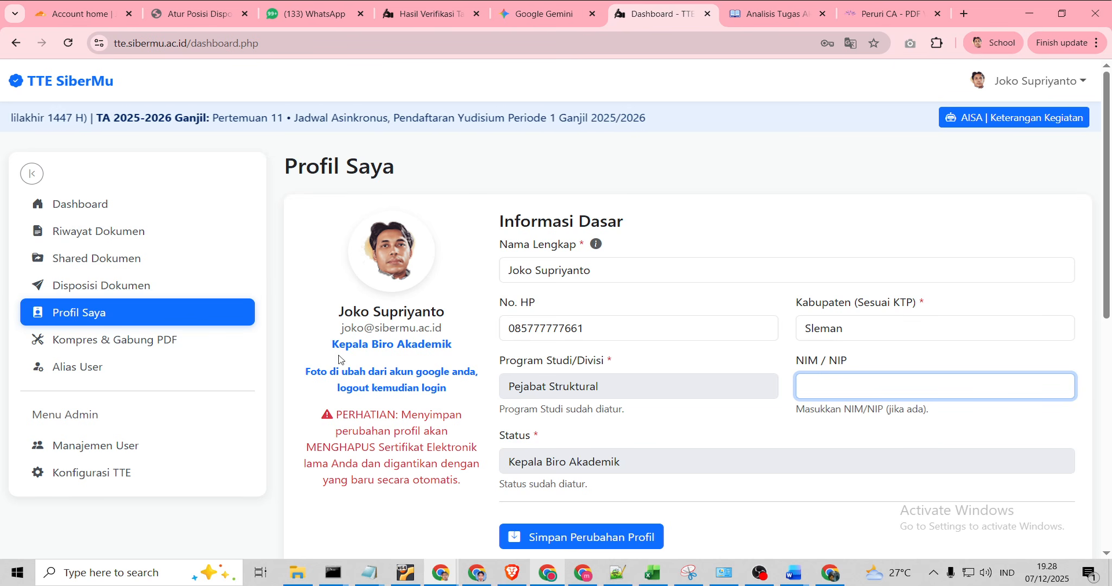
drag(304, 372, 471, 397)
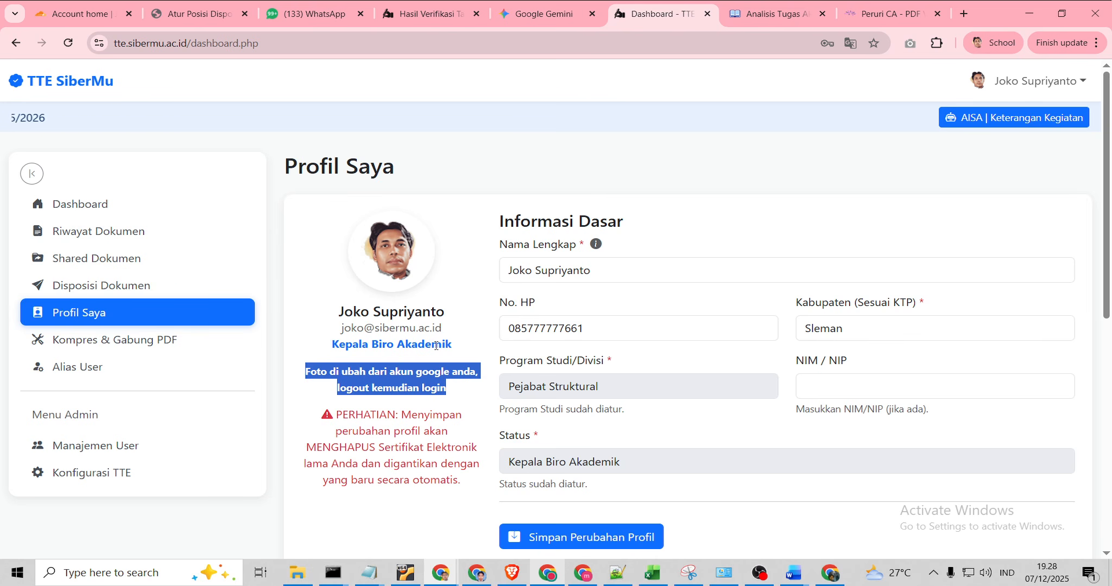
scroll(436, 348, down, 2)
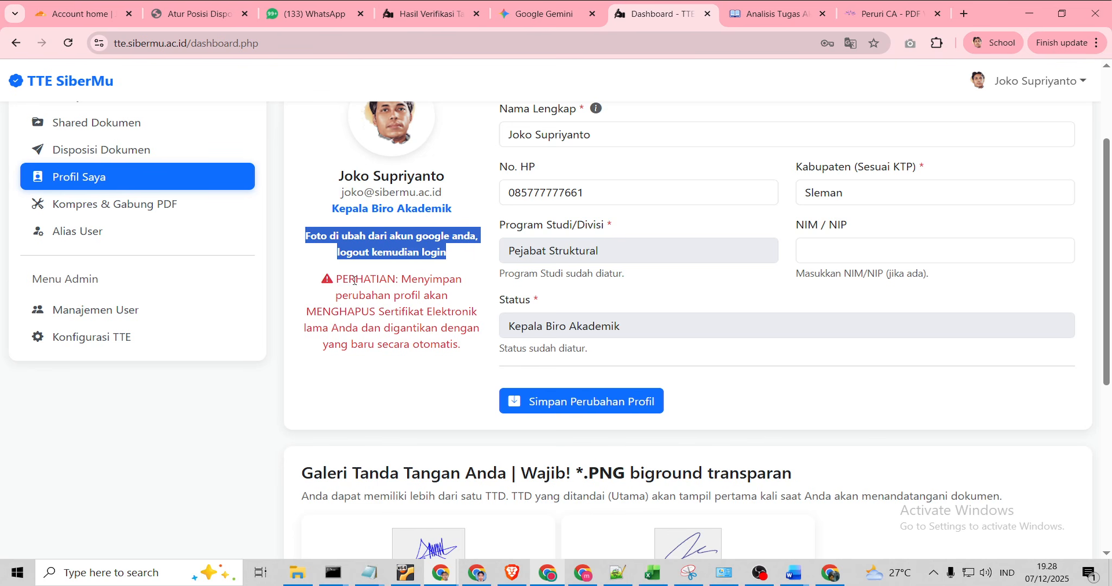
scroll(608, 331, up, 3)
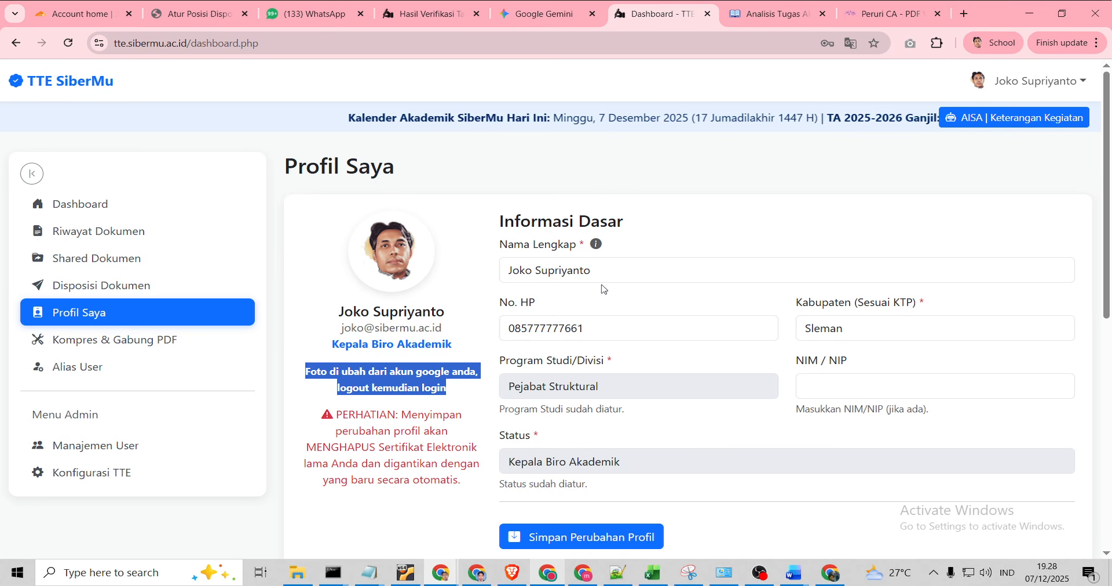
mouse_move(598, 243)
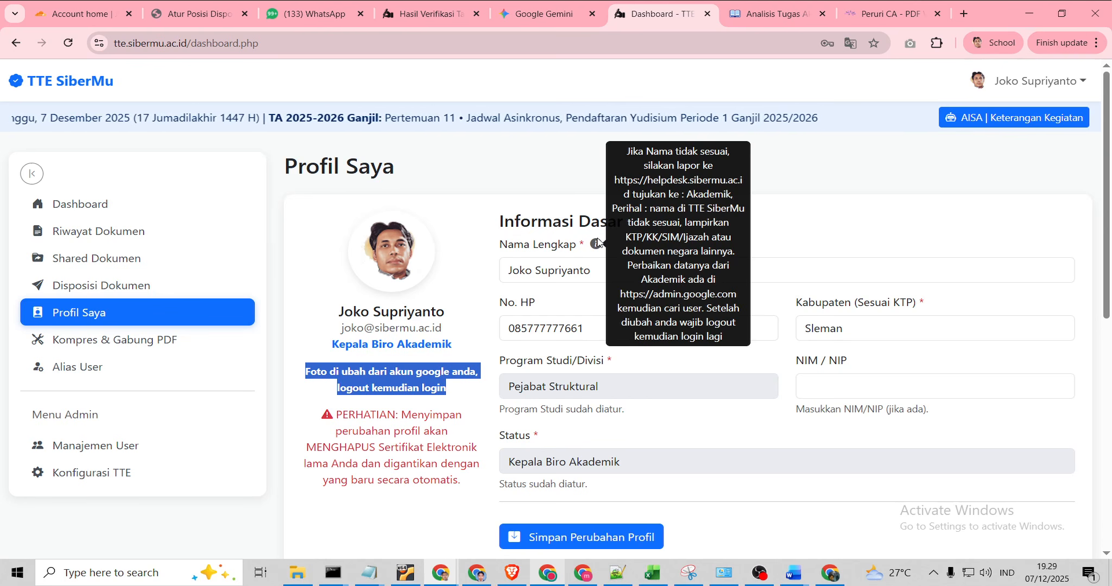
Examine the Galeri Tanda Tangan section and its Tambah TTD Baru upload form on the profile page
scroll(645, 263, down, 5)
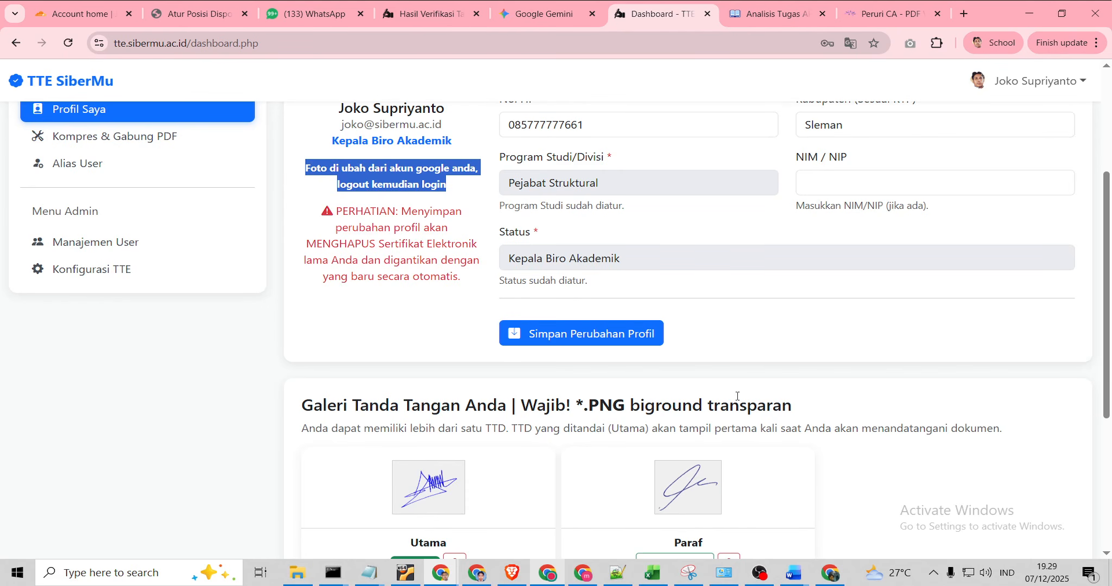
scroll(737, 397, down, 1)
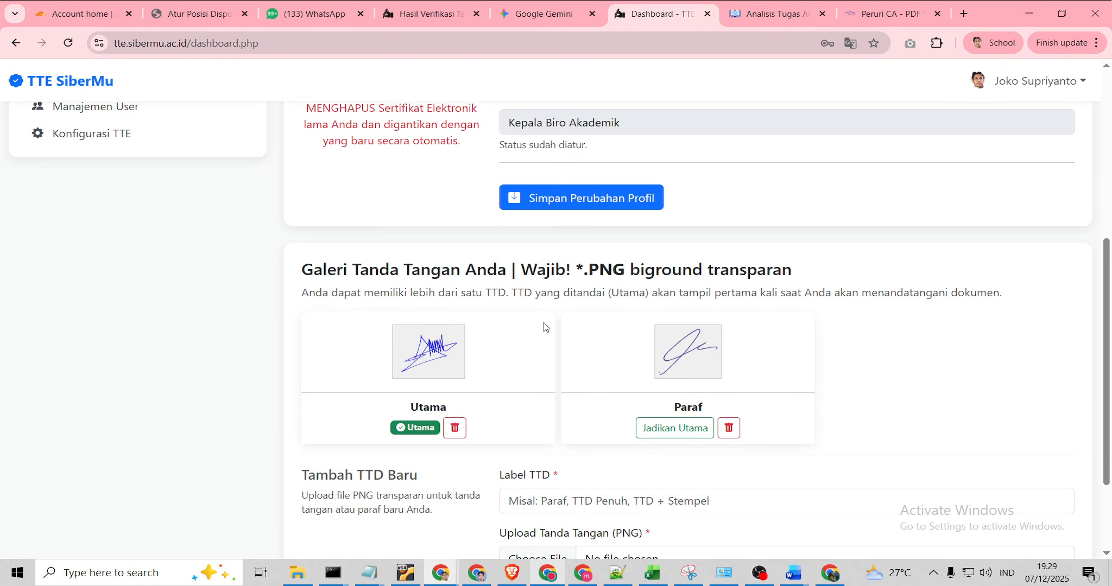
scroll(545, 326, down, 2)
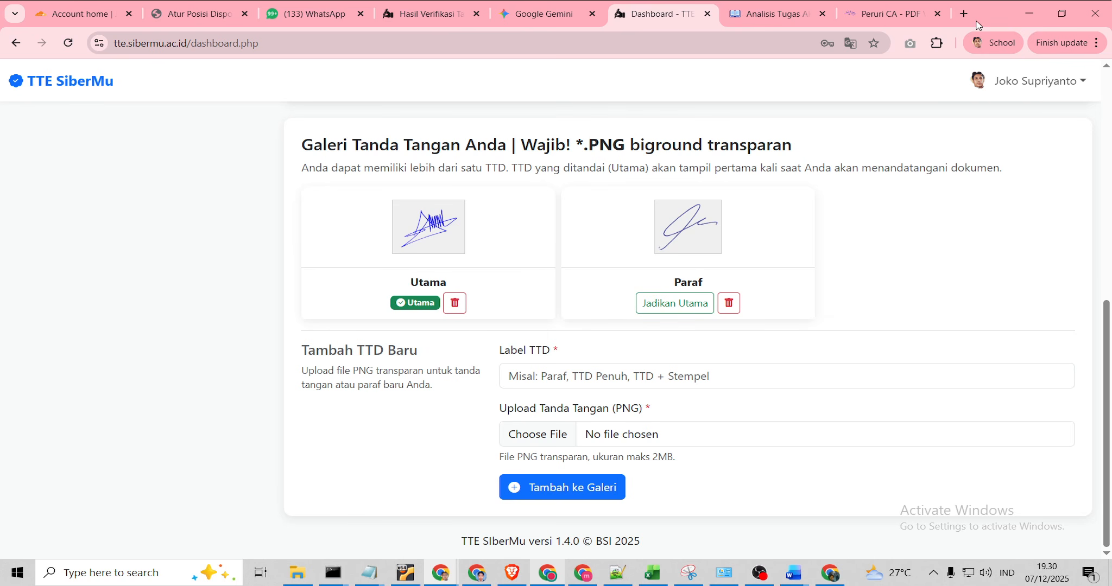
Look over the Kompres PDF and Gabung PDF tools, including their file limits and storage notes, and return to the dashboard's new document form
scroll(251, 304, up, 5)
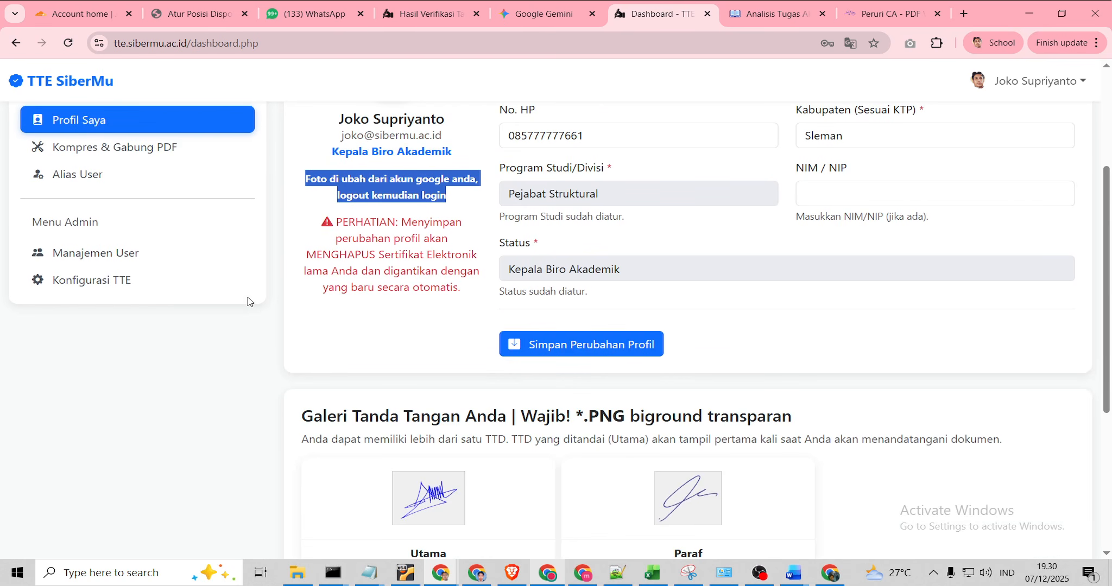
scroll(262, 273, up, 1)
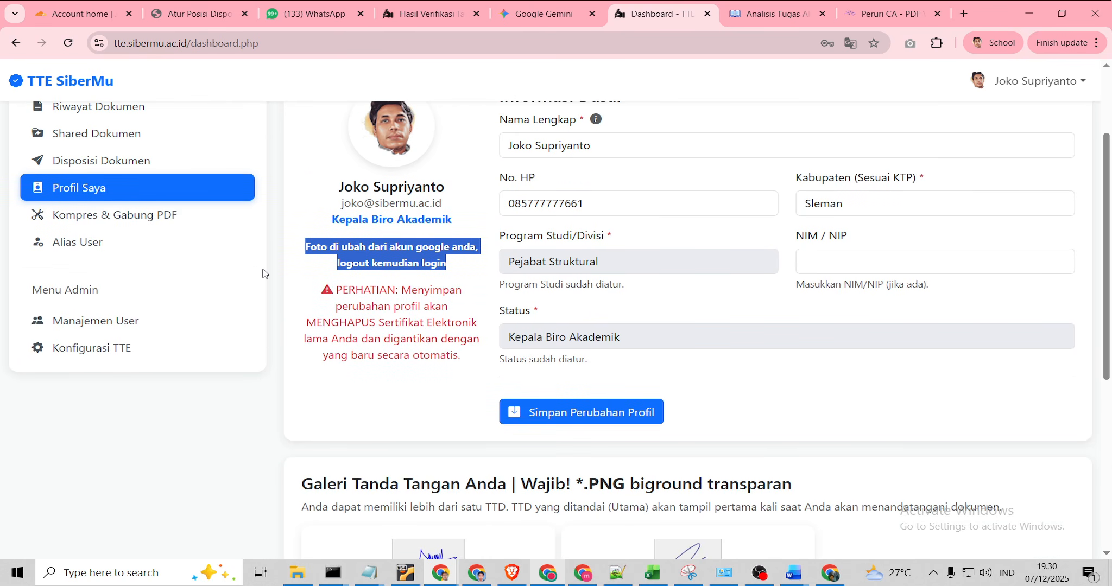
scroll(262, 273, up, 2)
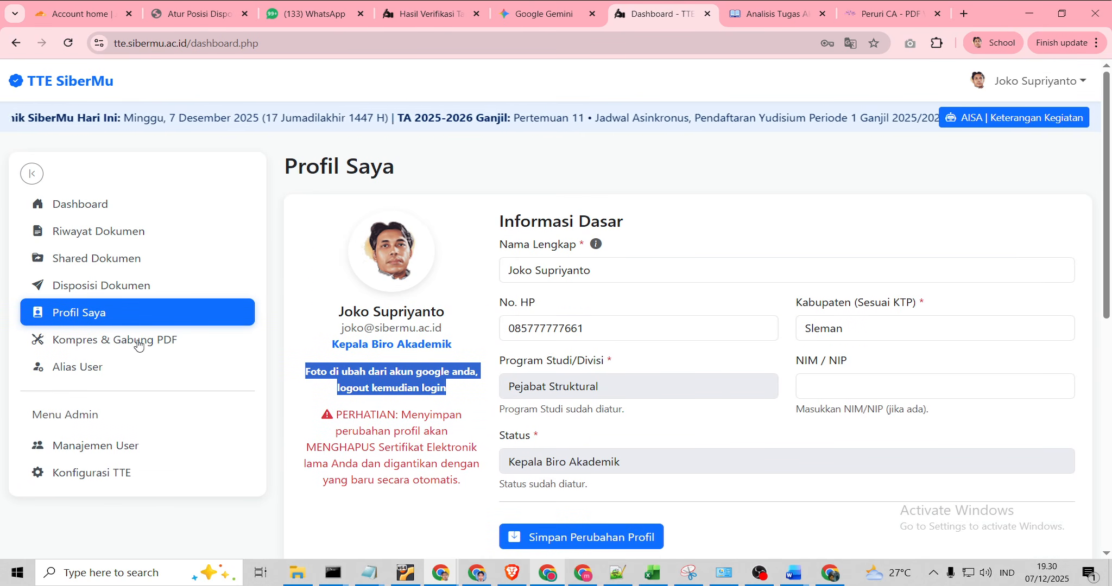
click(199, 343)
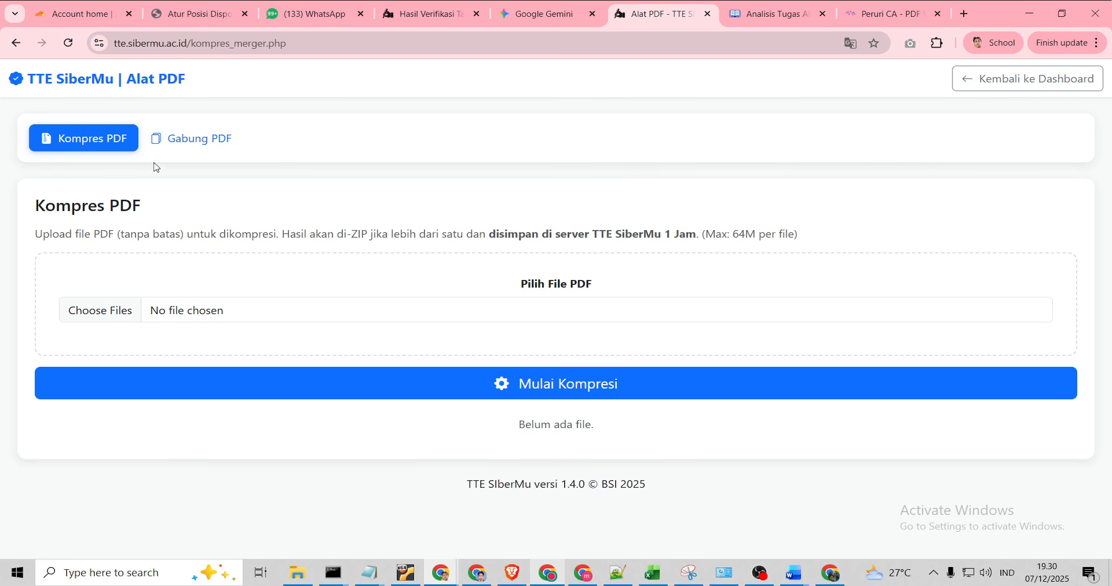
click(169, 141)
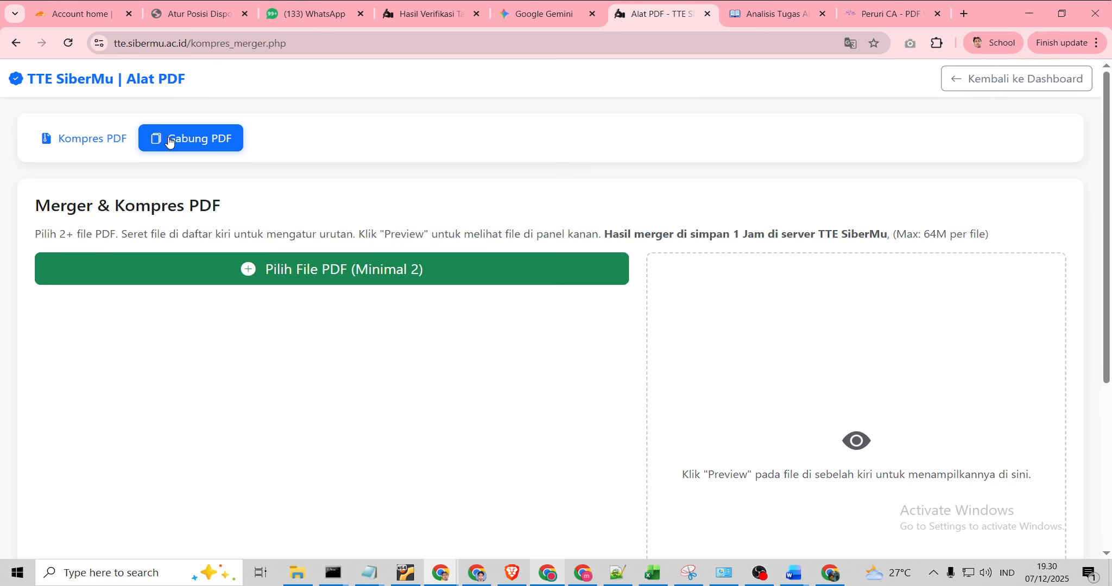
click(112, 136)
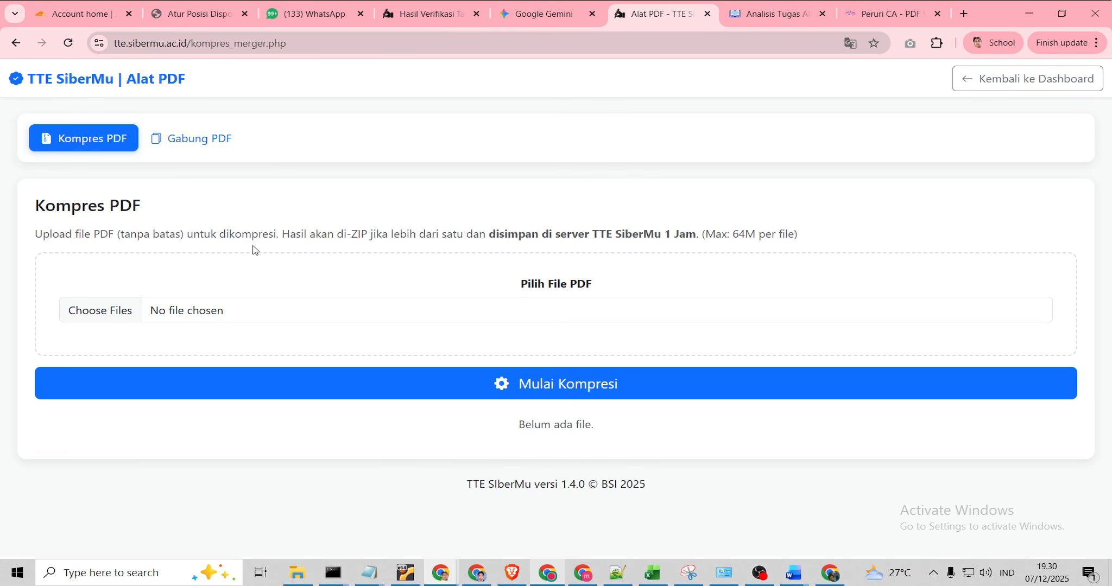
drag(296, 235, 488, 235)
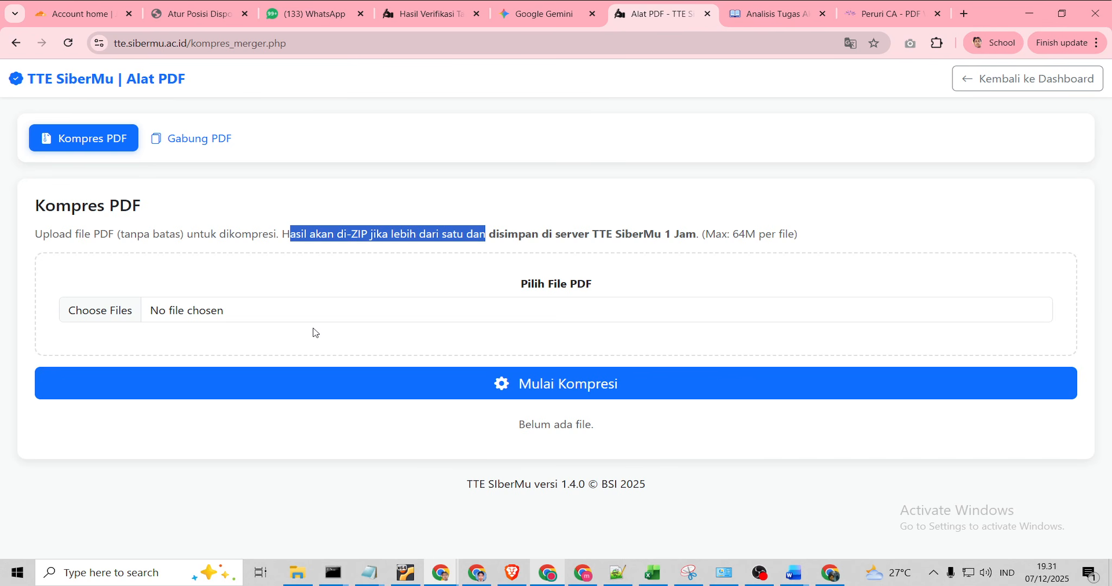
click(202, 140)
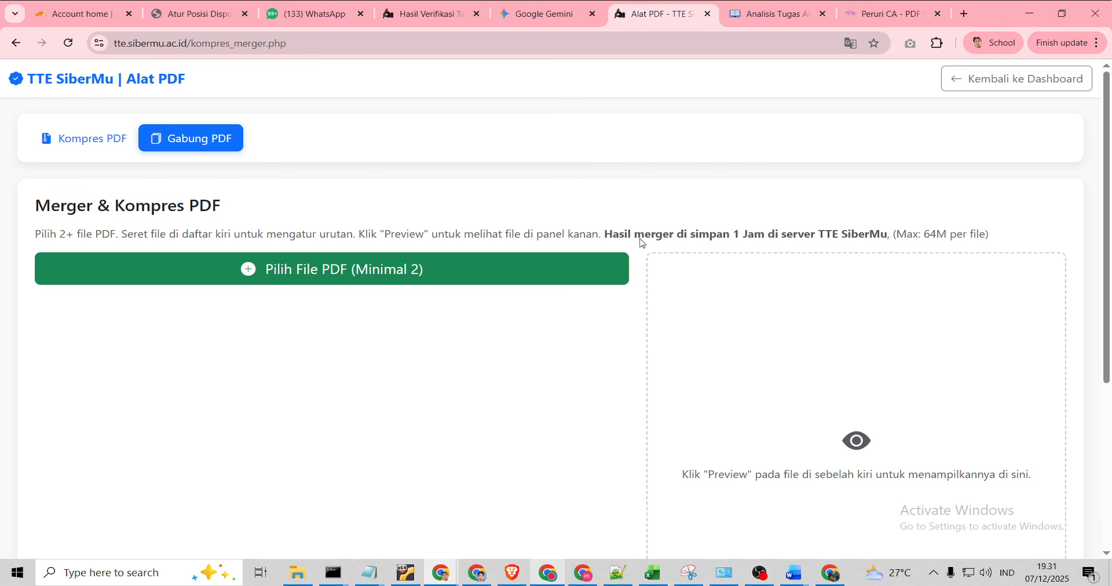
drag(990, 234, 751, 234)
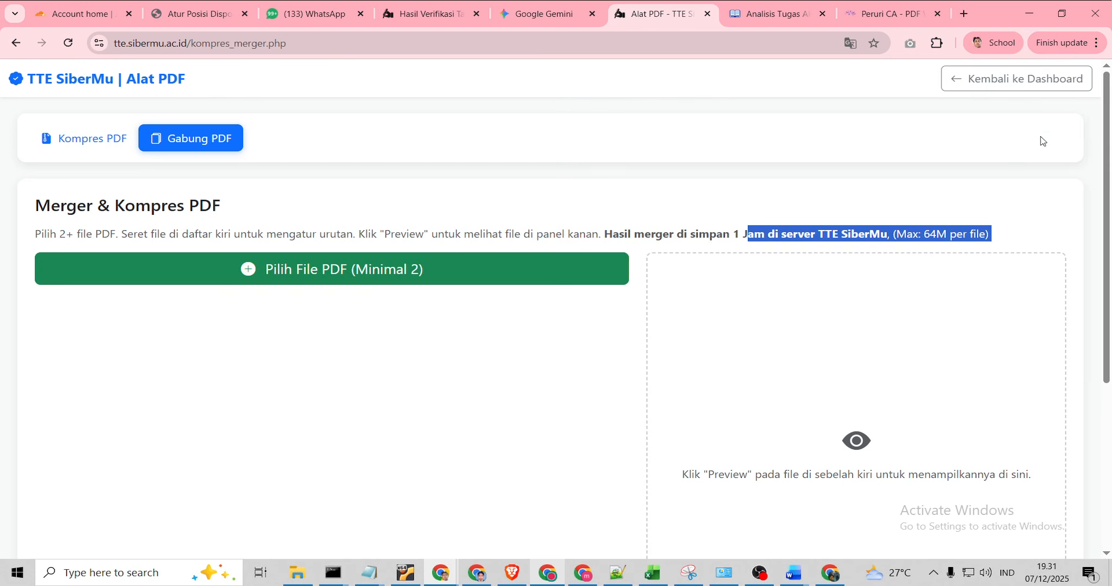
click(1036, 82)
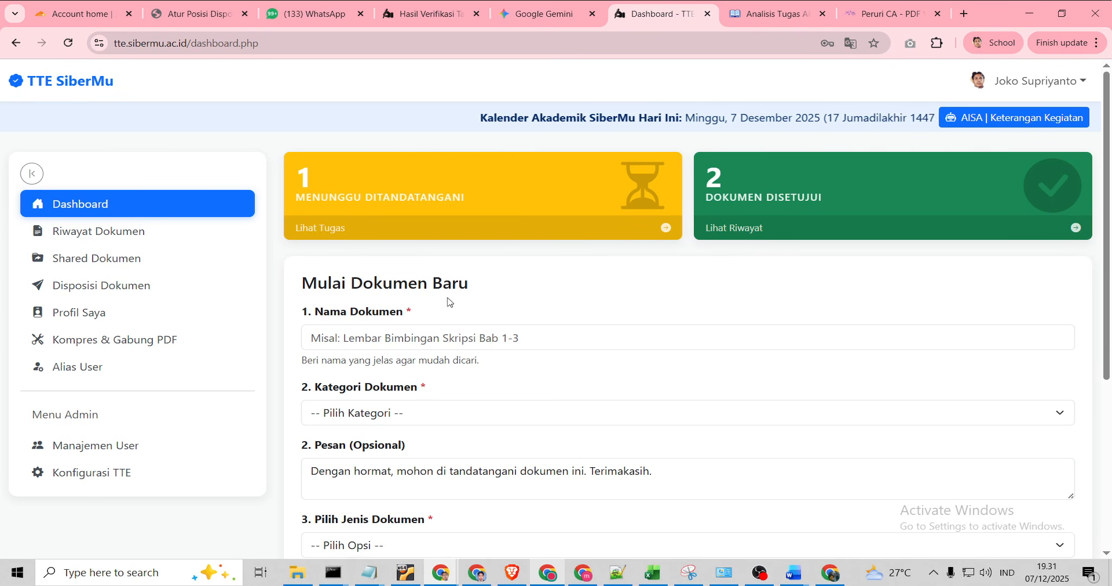
scroll(461, 309, down, 1)
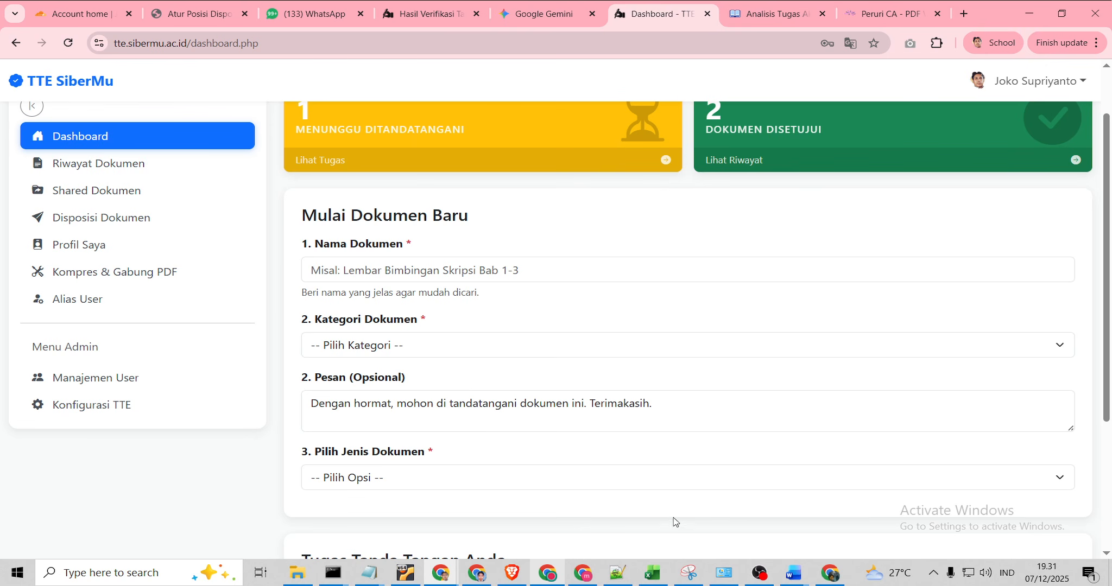
Switch to Surat Keabsahan Karya Ilmiah (1).docx in Word and delete the signature image above the signer's name
mouse_move(787, 567)
click(857, 507)
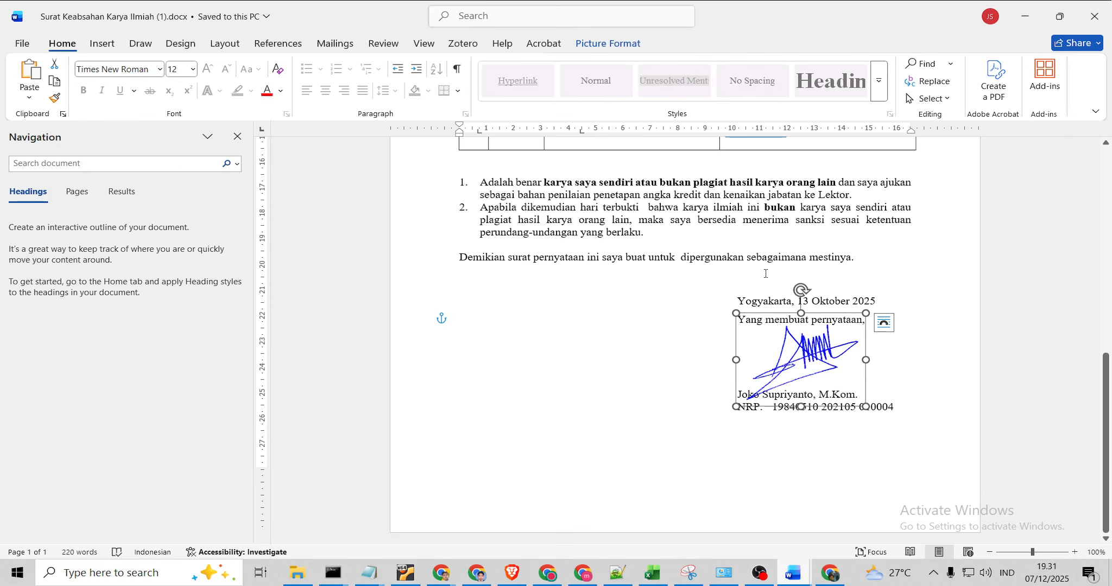
key(Delete)
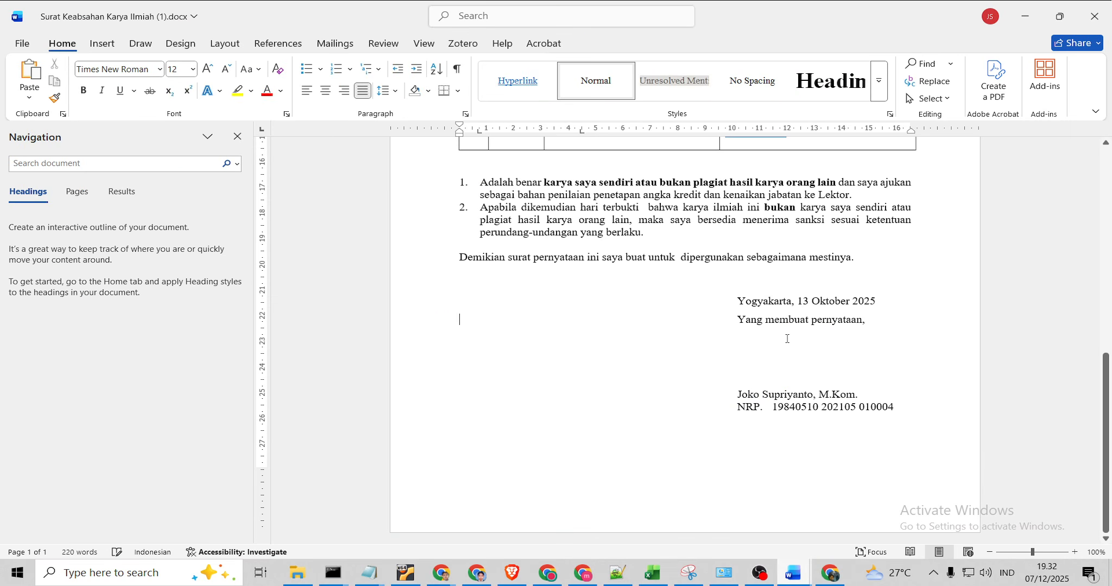
scroll(785, 362, up, 3)
scroll(794, 398, up, 8)
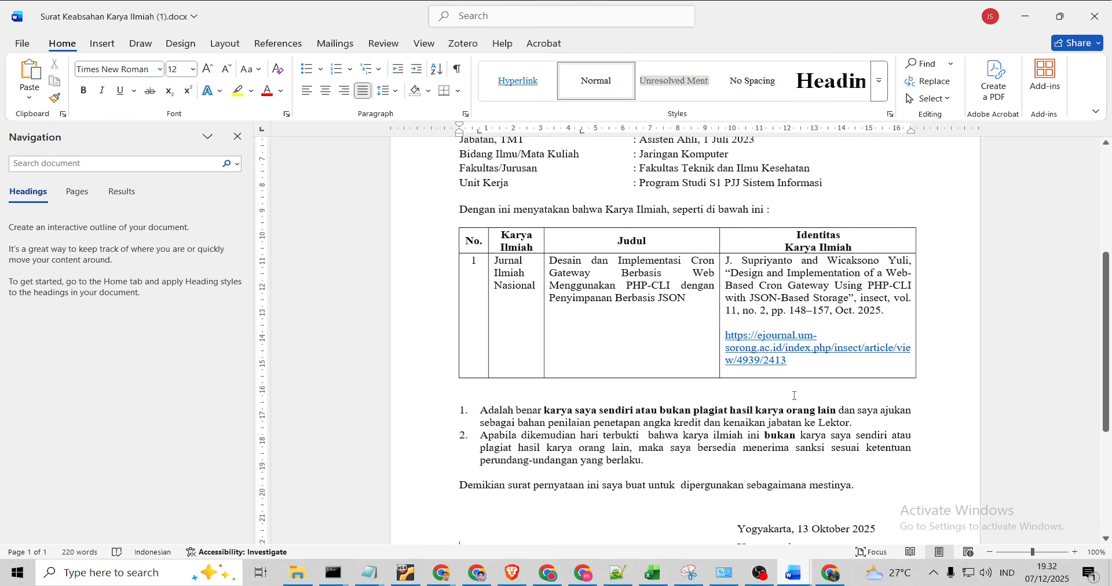
Save the letter as Surat Keabsahan Karya Ilmiah (1).pdf in the Desktop's New folder, replacing the existing PDF, and look over the opened file
click(22, 48)
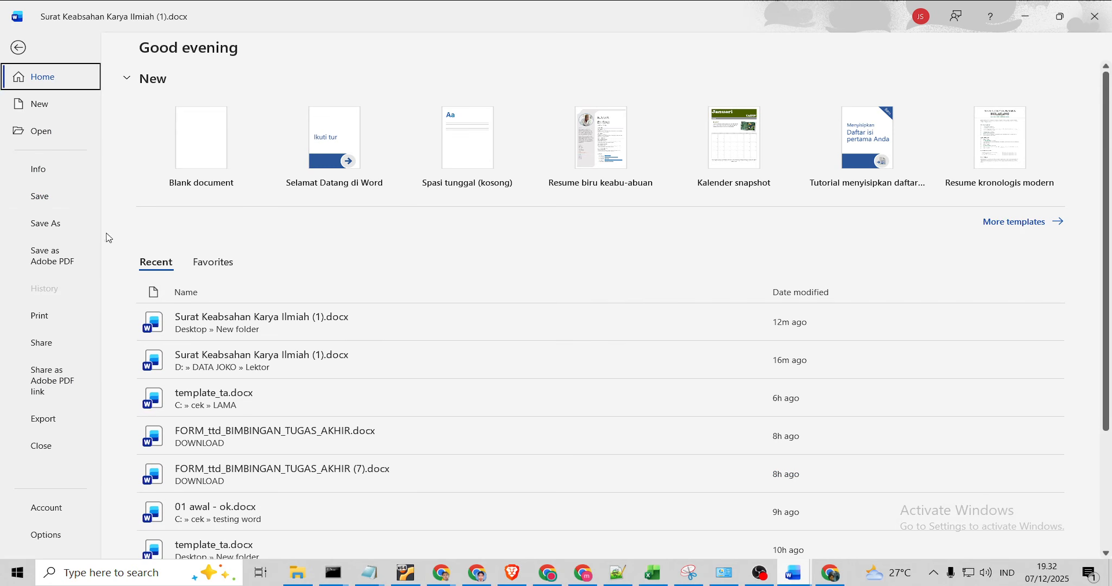
click(46, 223)
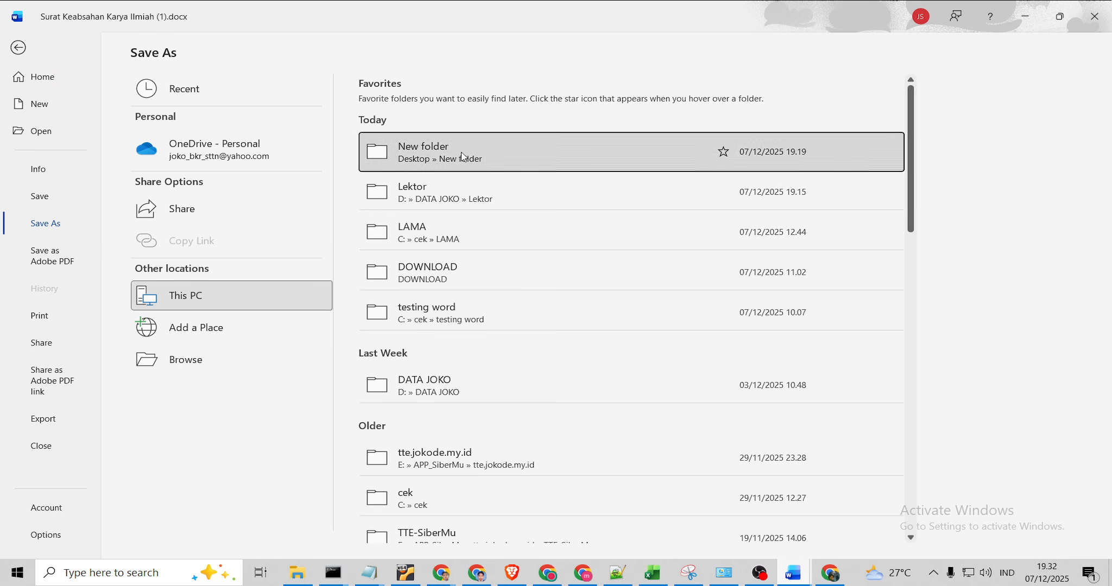
click(673, 158)
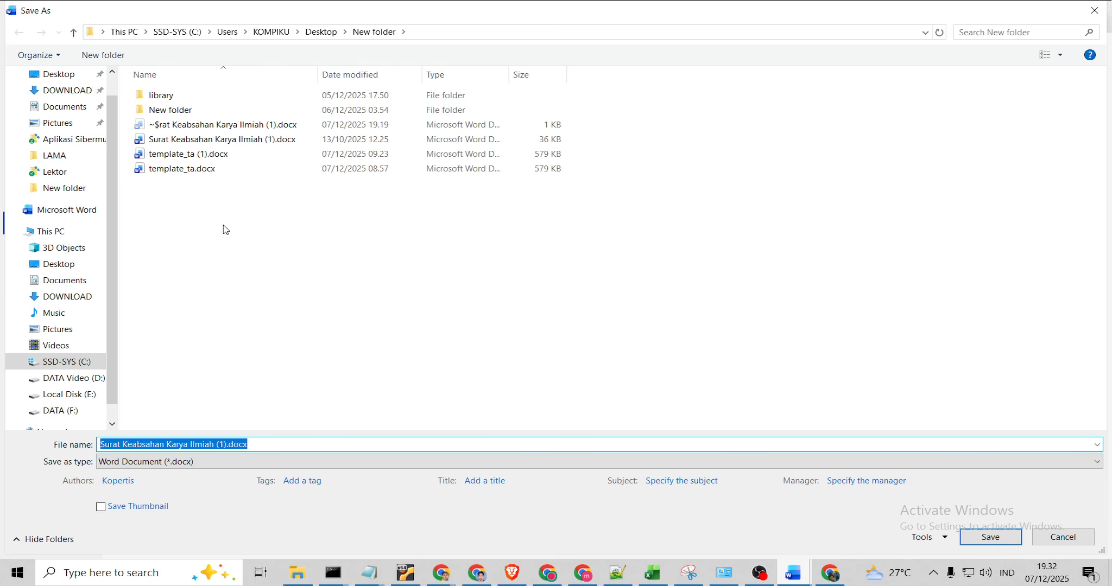
click(310, 462)
click(310, 461)
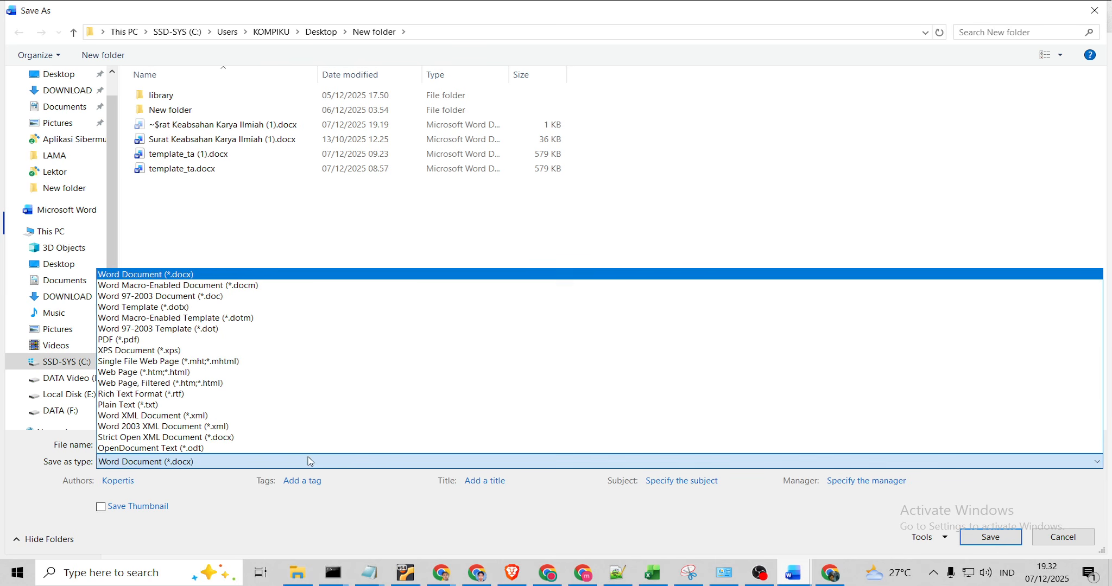
click(253, 343)
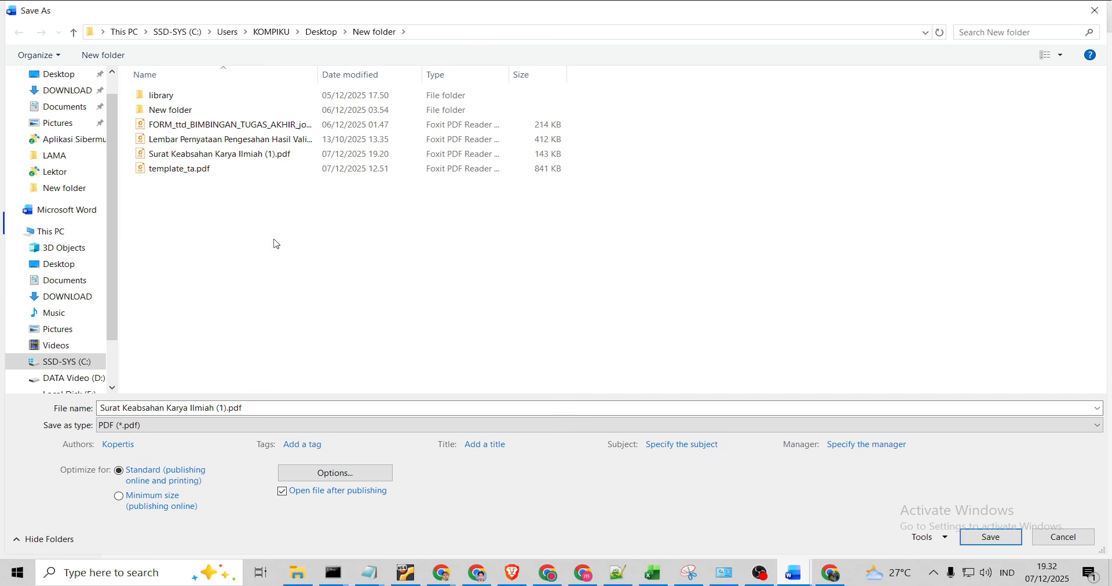
click(991, 537)
click(533, 325)
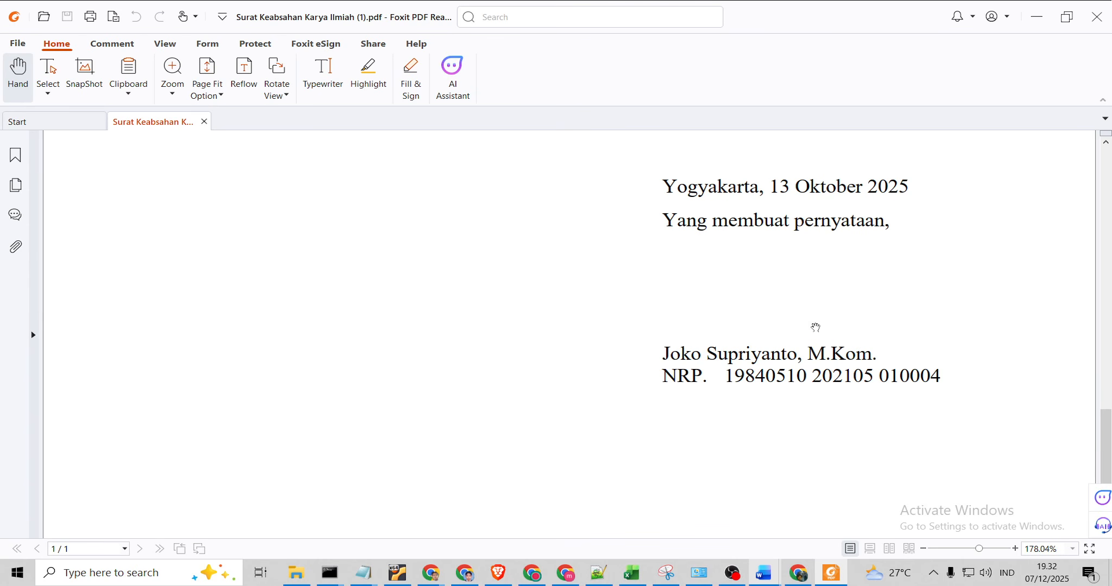
scroll(923, 458, up, 10)
scroll(923, 458, up, 3)
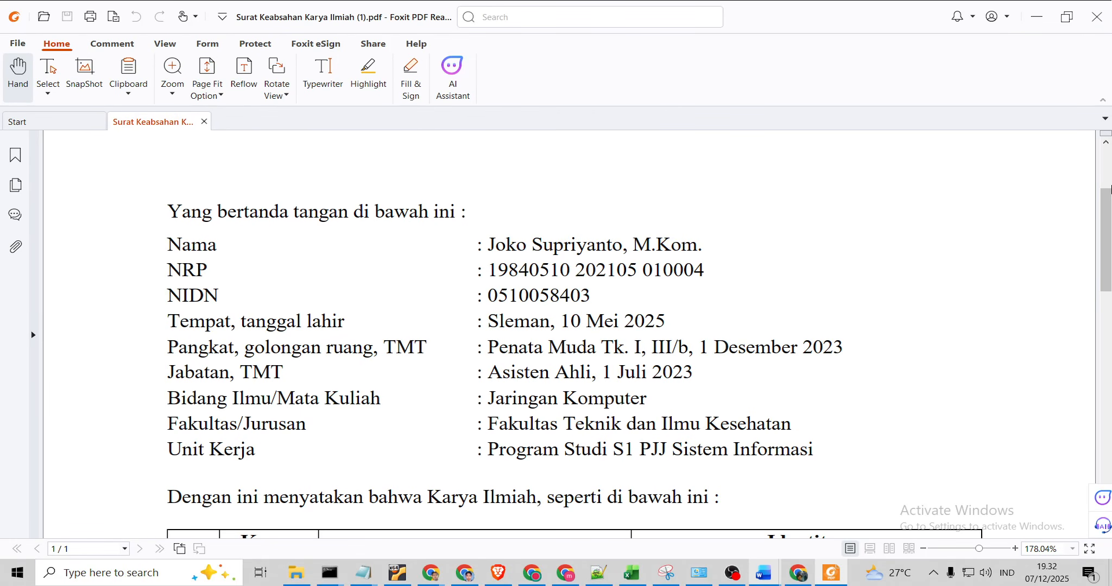
Close the reviewed PDF letter and return to the dashboard's Mulai Dokumen Baru form in the browser
mouse_move(1107, 212)
mouse_down()
mouse_move(1106, 184)
mouse_move(1107, 451)
mouse_move(1108, 180)
mouse_up()
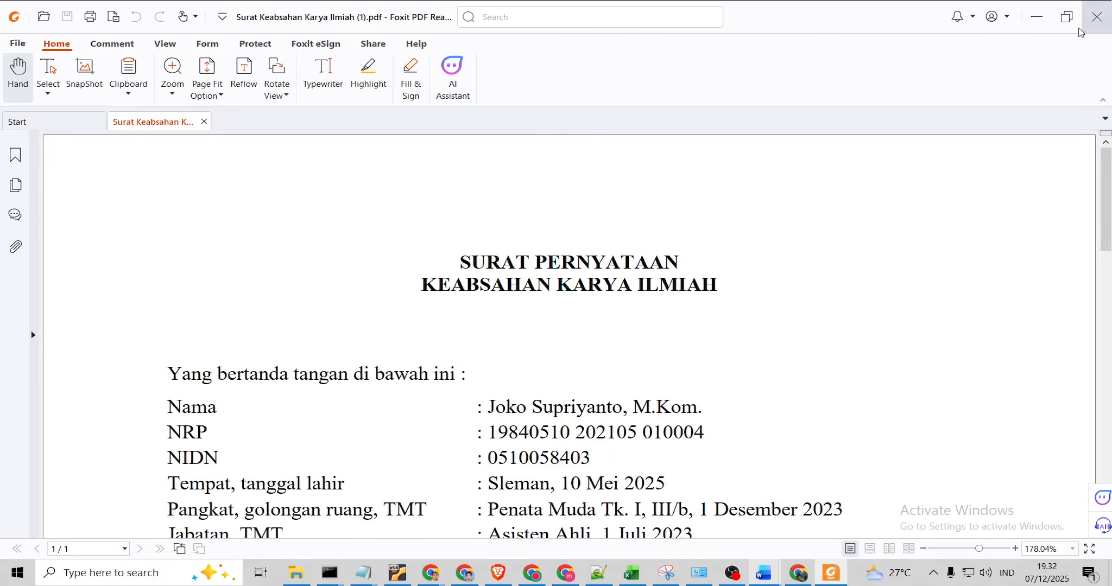
click(1097, 17)
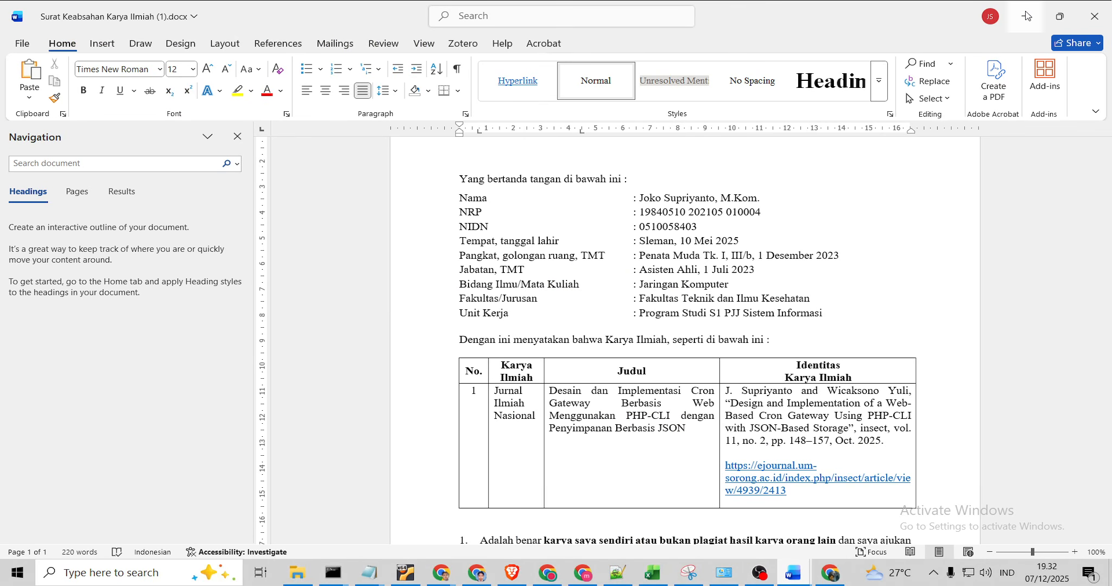
click(1025, 16)
click(373, 266)
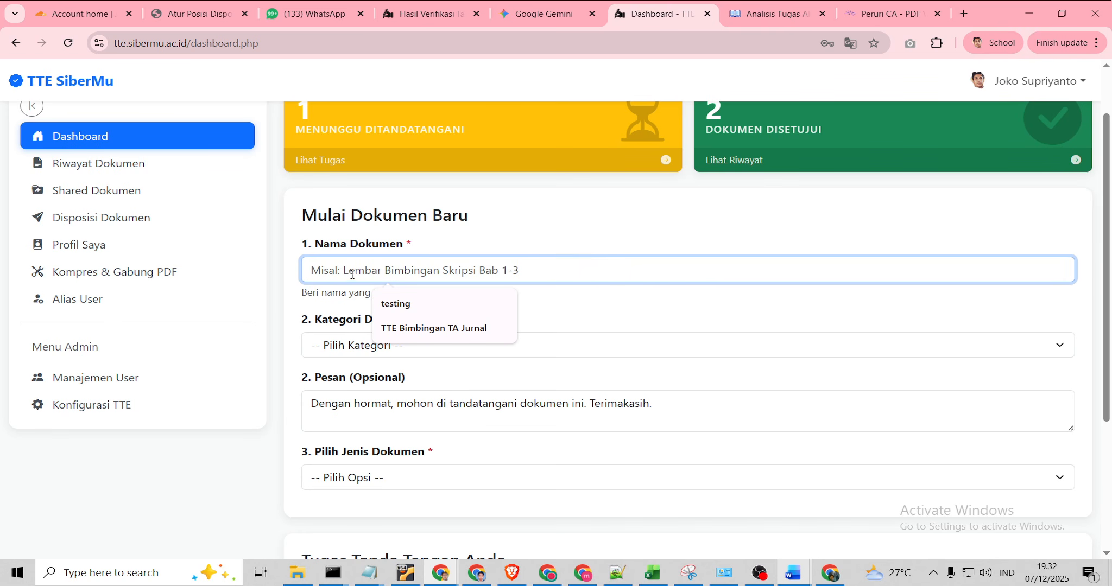
Copy the letter's two-line title from Word and enter it as the Nama Dokumen: SURAT PERNYATAAN KEABSAHAN KARYA ILMIAH
click(794, 573)
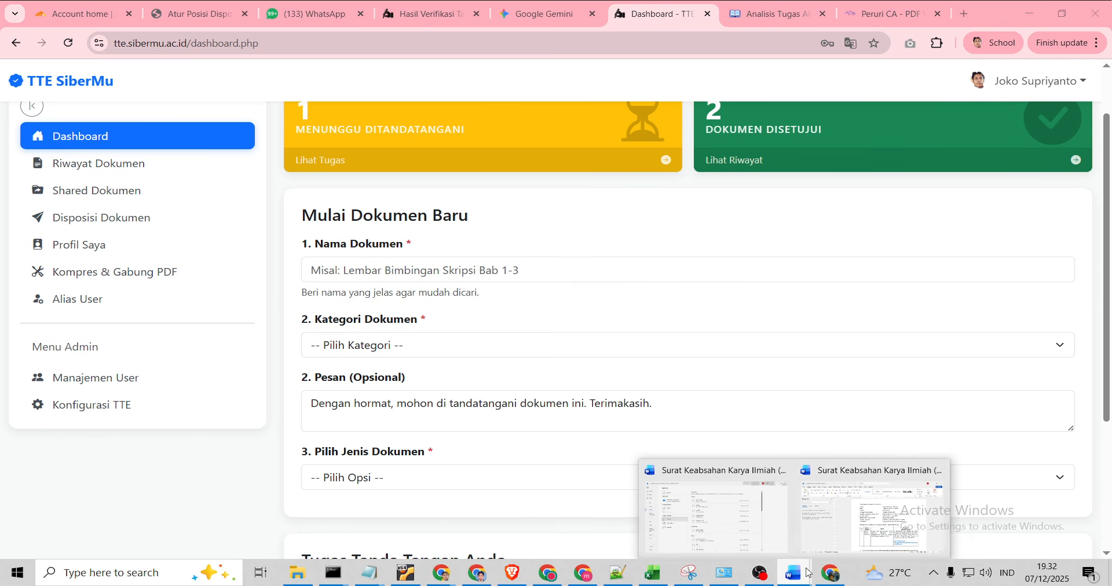
click(864, 529)
scroll(716, 367, up, 3)
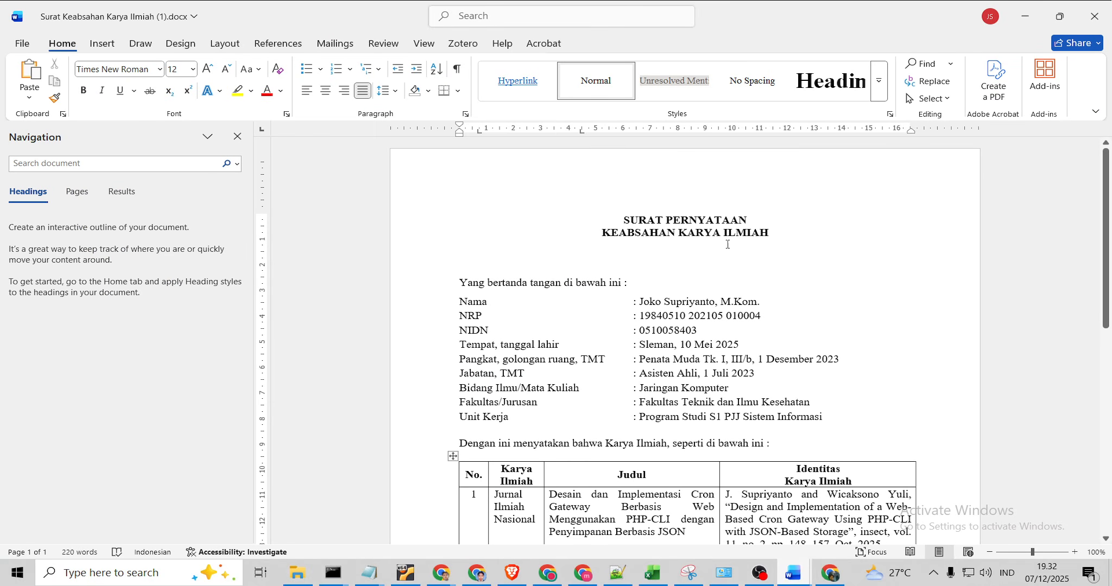
drag(775, 234, 624, 220)
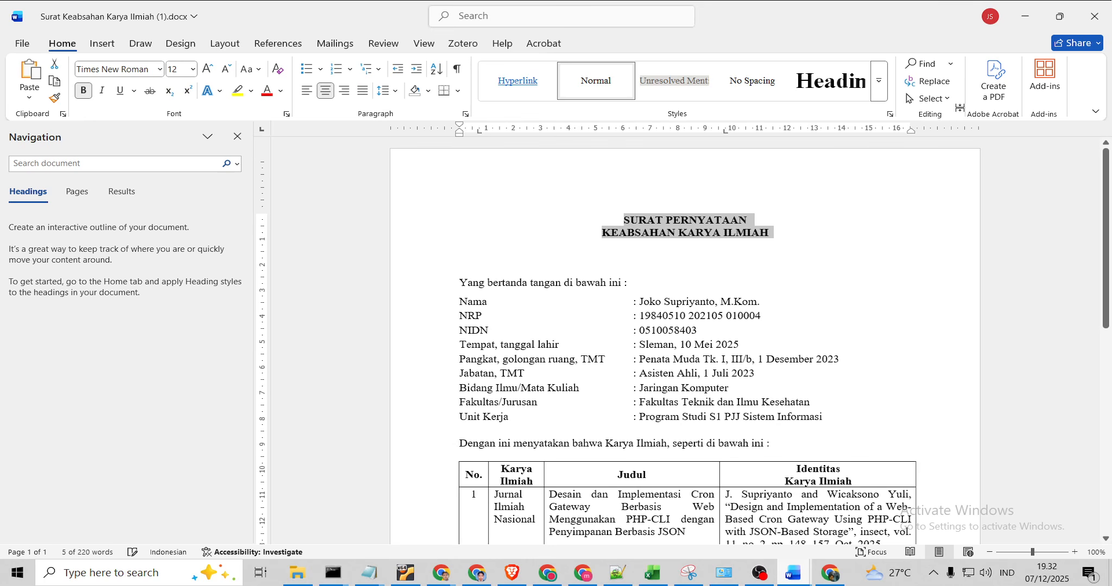
key(ctrl+c)
click(1025, 16)
click(379, 271)
key(ctrl+v)
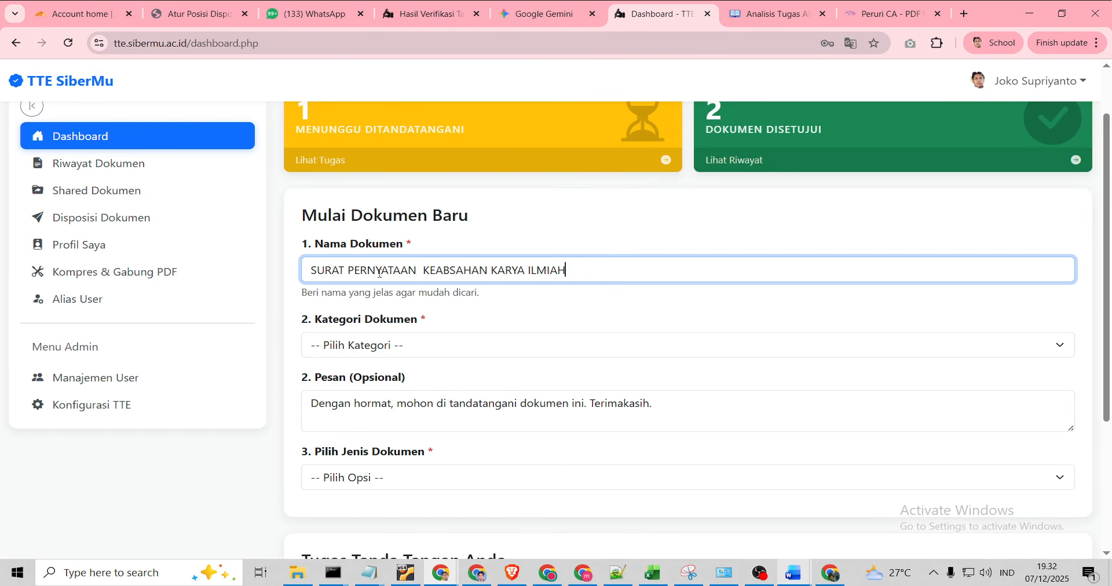
Set the document category to Lainnya... and fill its description with the full document name, SURAT PERNYATAAN KEABSAHAN KARYA ILMIAH
click(430, 348)
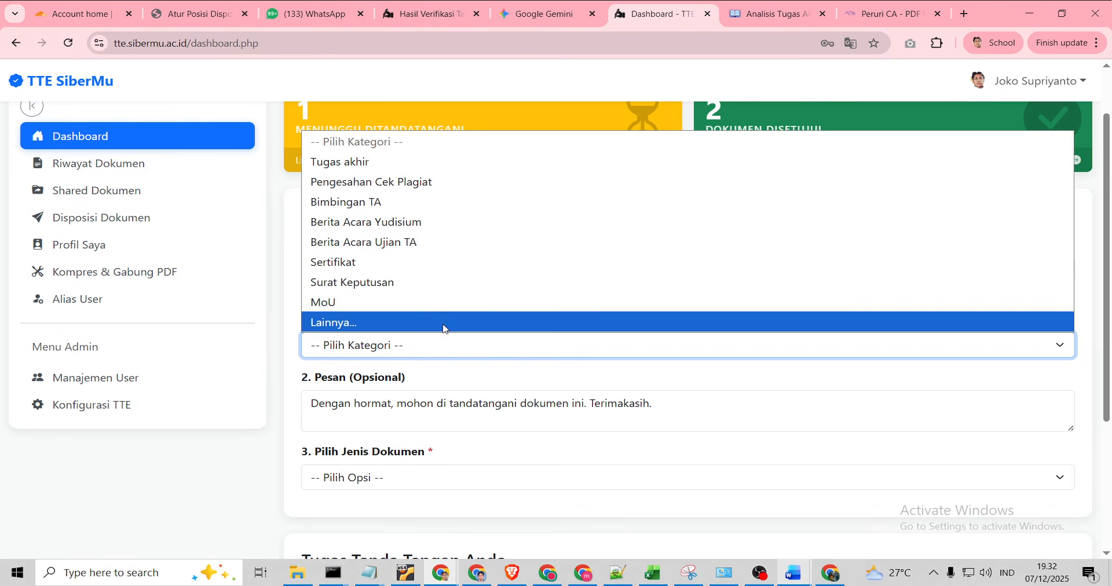
click(366, 323)
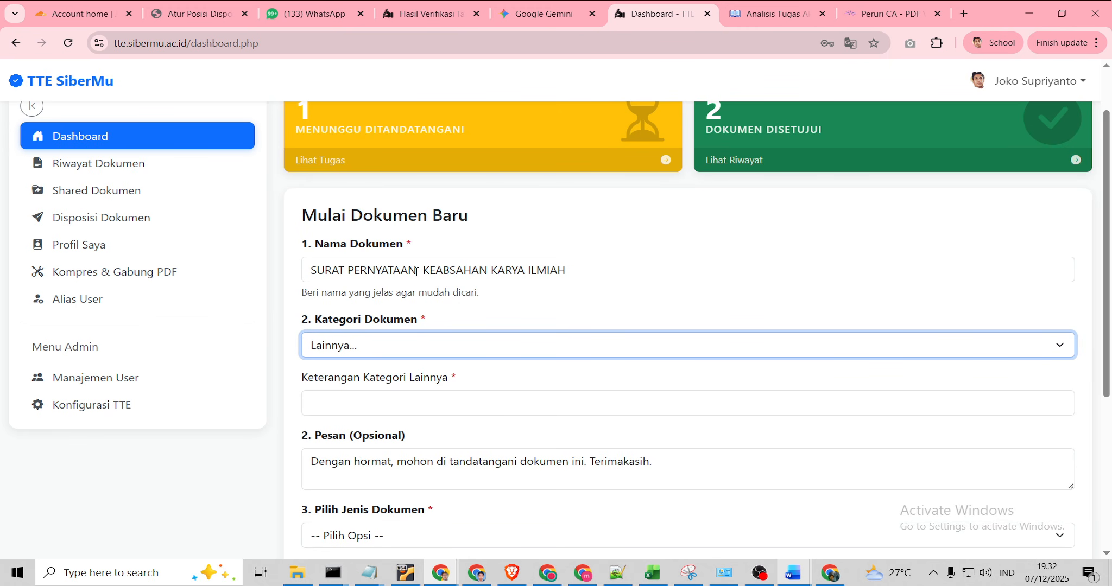
drag(416, 271, 300, 272)
click(368, 403)
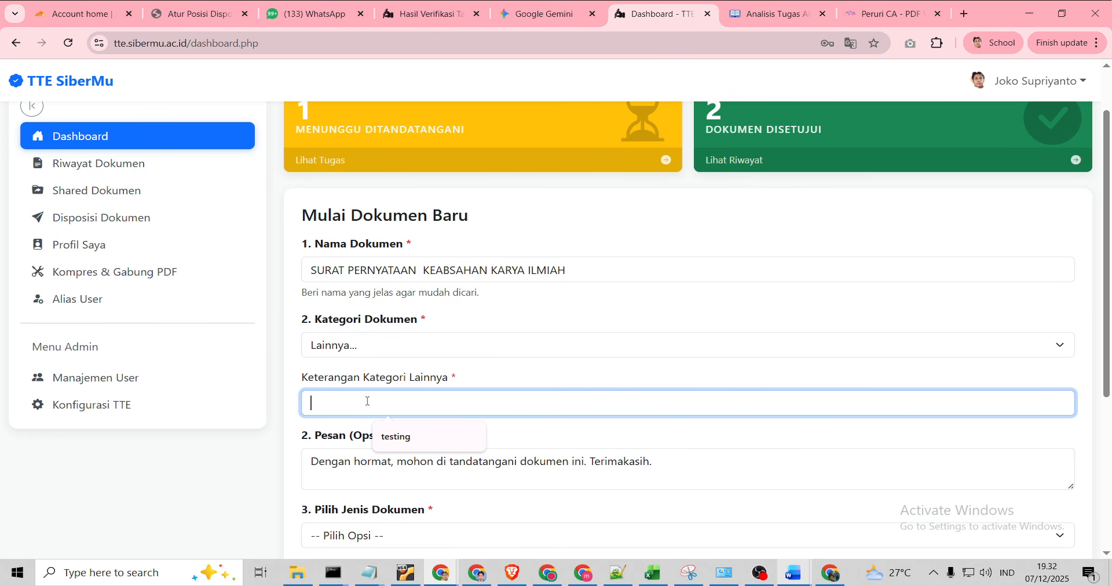
key(ctrl+v)
click(583, 265)
drag(583, 265, 247, 264)
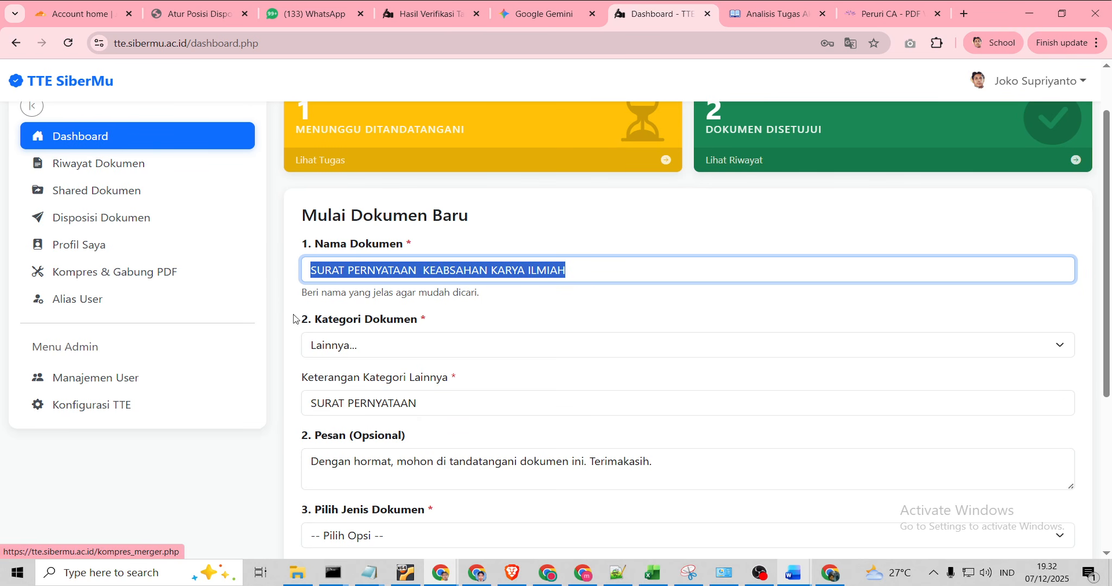
triple_click(435, 406)
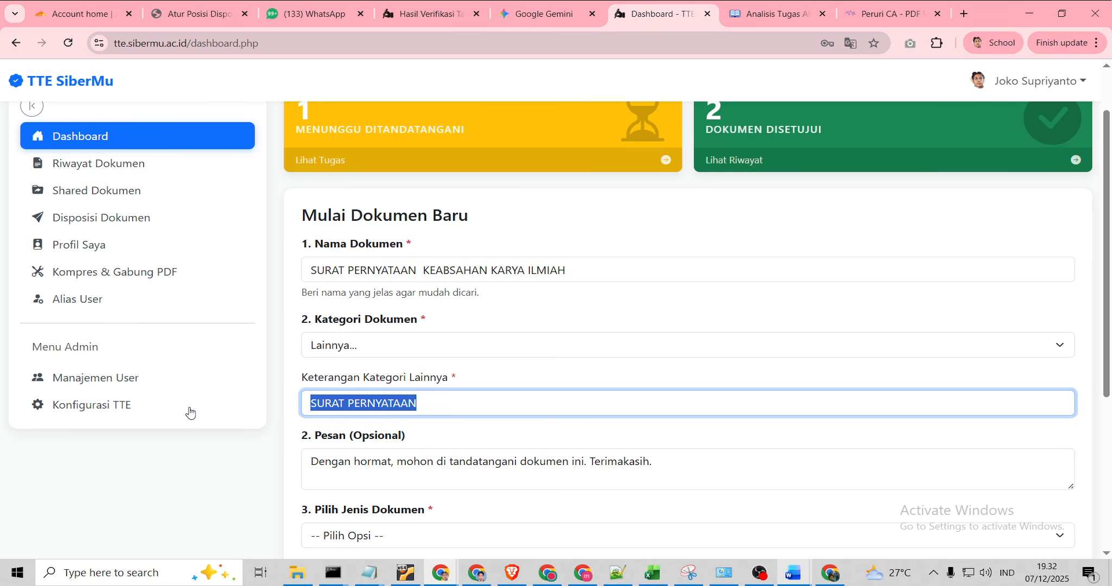
key(ctrl+v)
Set Jenis Dokumen to Dokumen BARU & belum ada TTD digital (Normalisasi)
scroll(460, 406, down, 3)
click(377, 329)
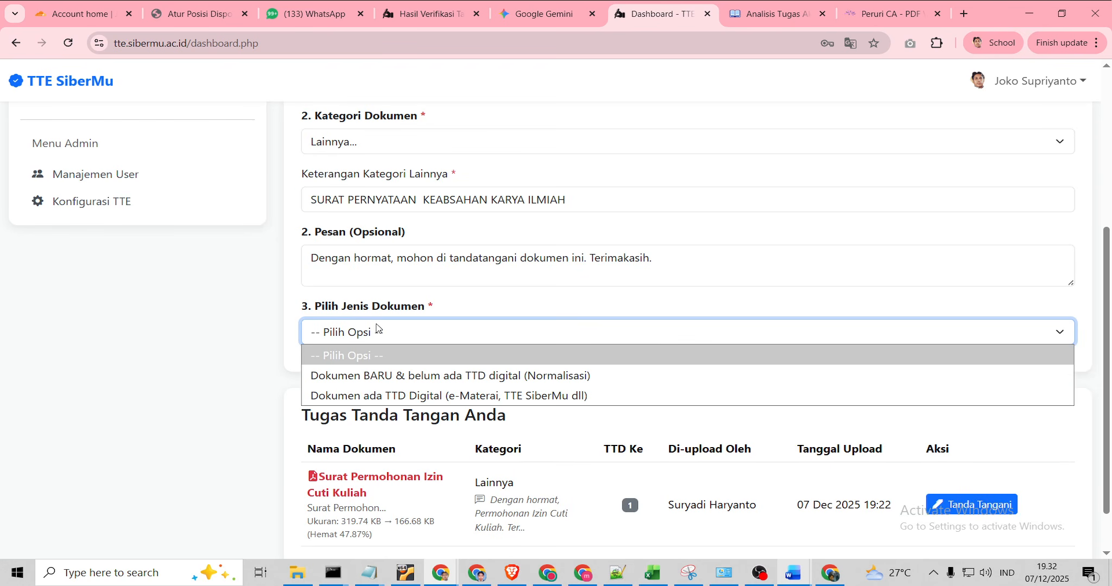
click(407, 376)
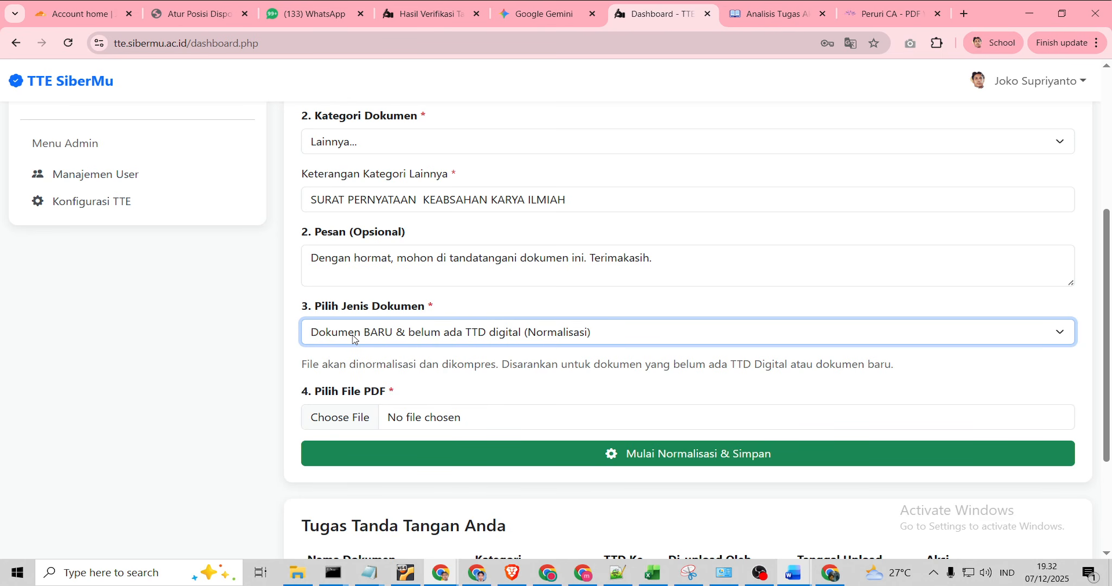
Compare the notes for the Dokumen ada TTD Digital and Dokumen BARU document types, ending on Dokumen BARU (Normalisasi)
click(501, 339)
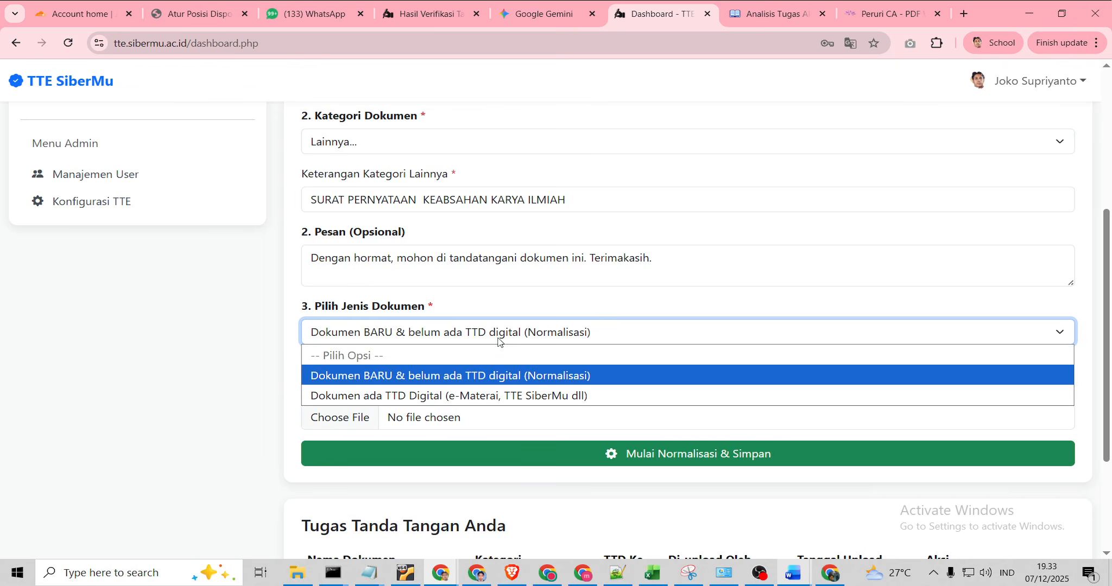
click(485, 395)
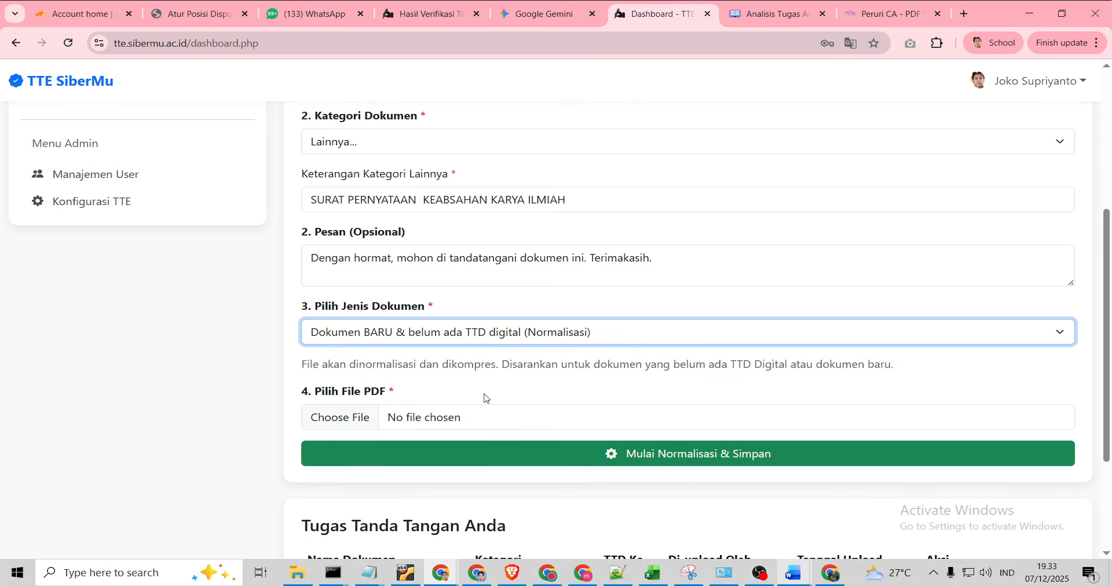
click(491, 335)
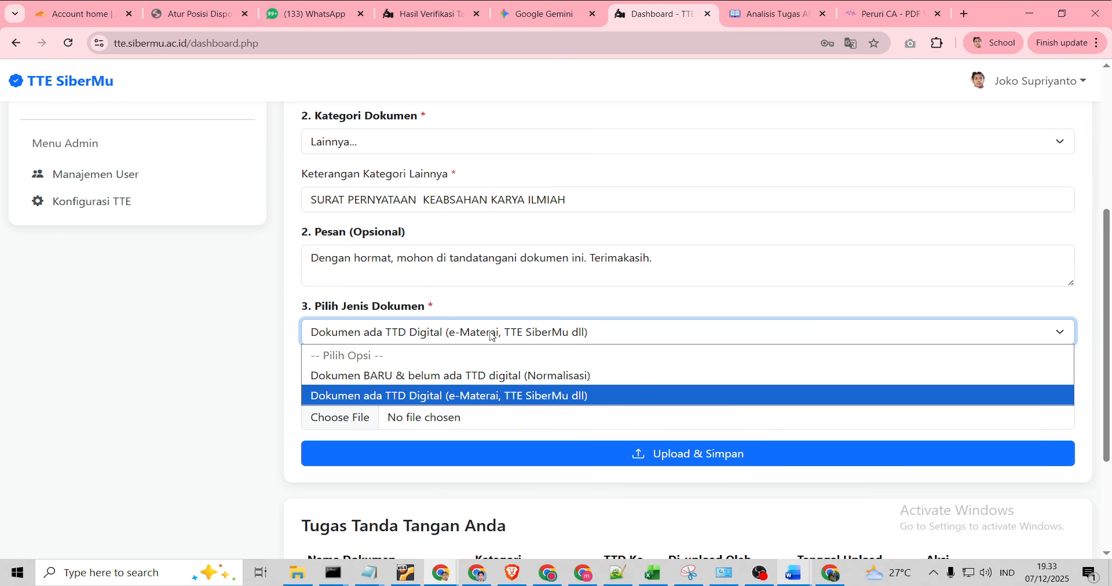
click(473, 376)
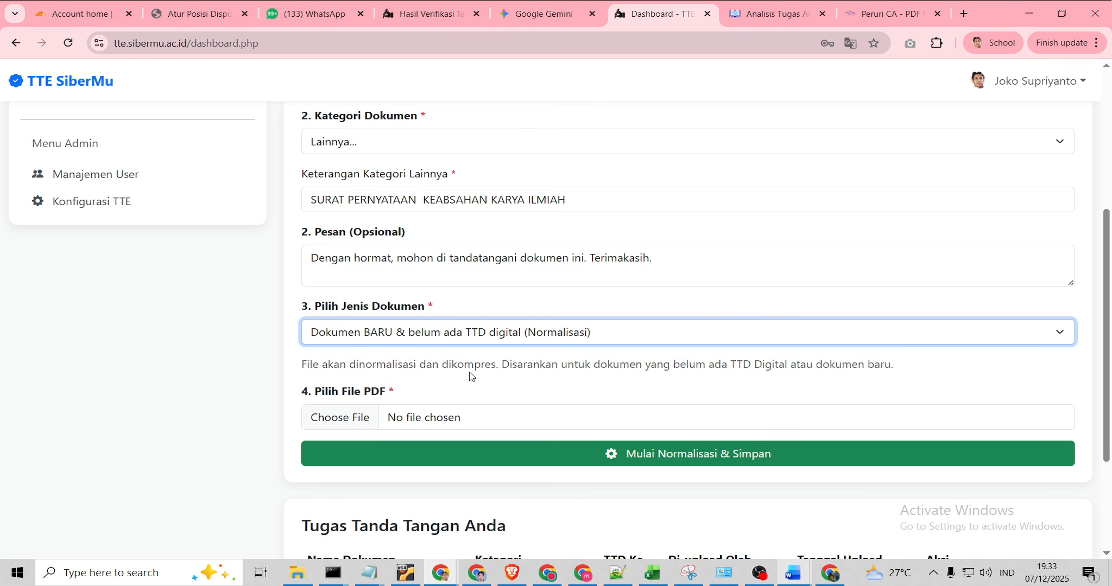
click(471, 331)
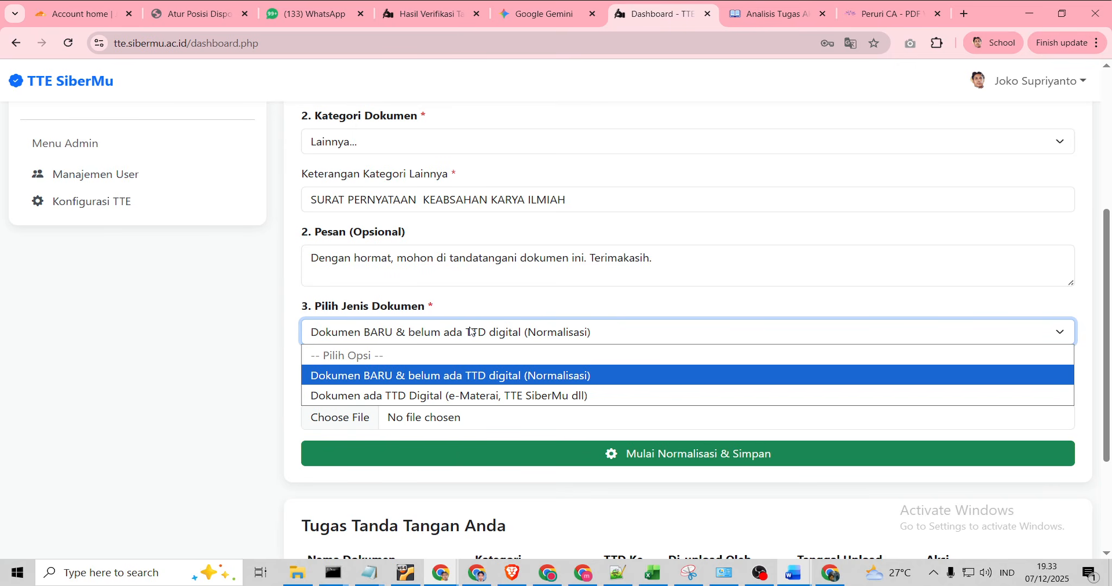
click(455, 394)
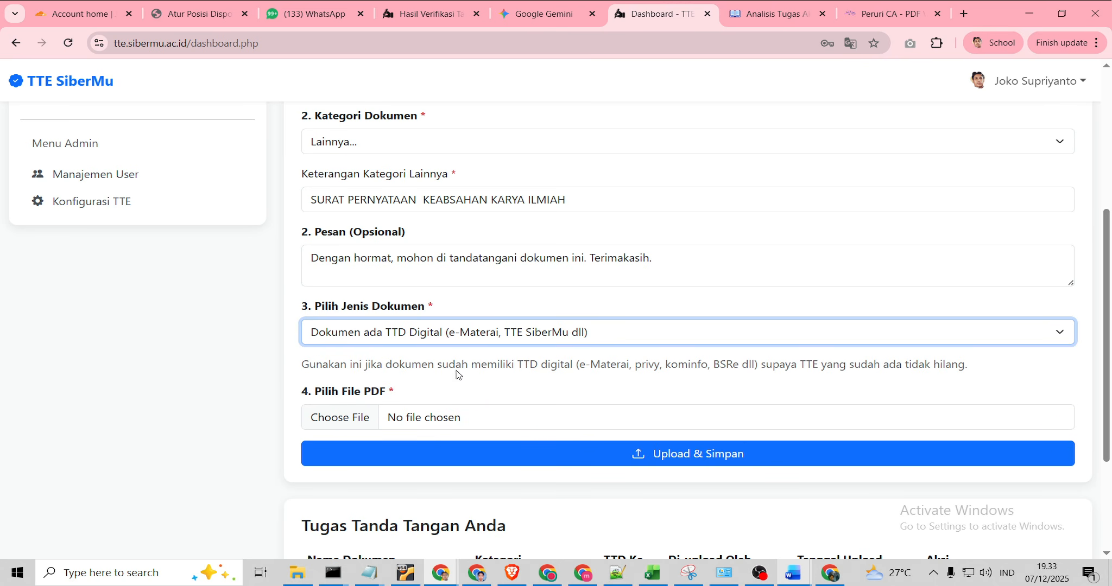
click(599, 342)
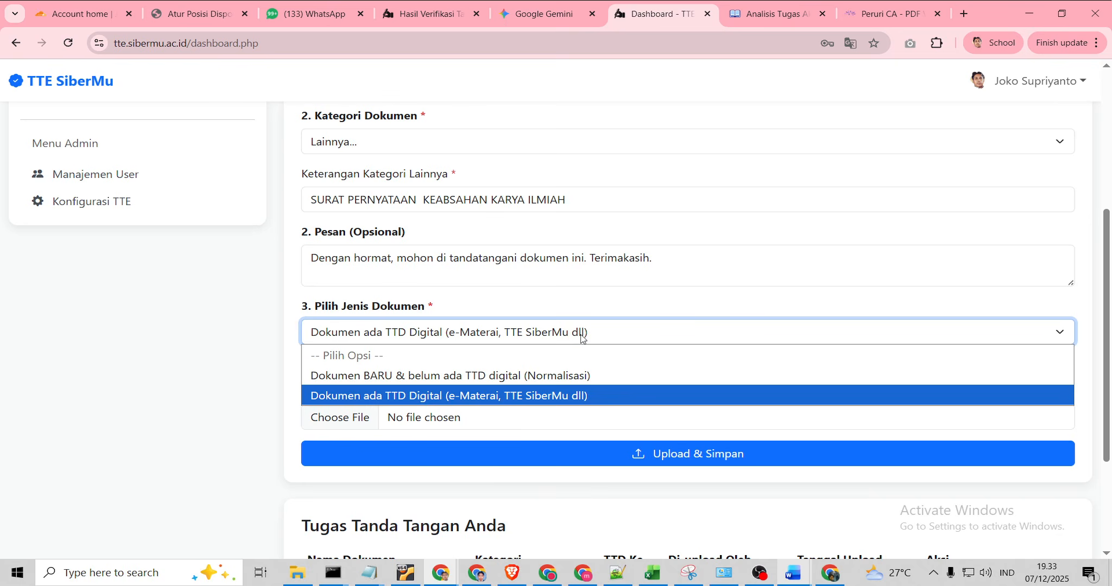
click(560, 376)
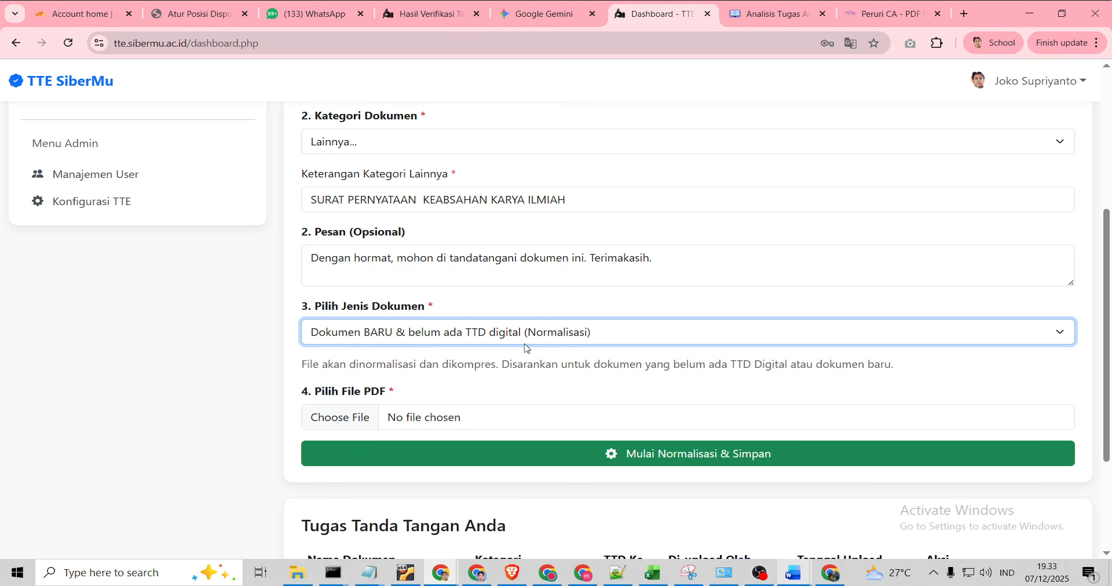
Attach Surat Keabsahan Karya Ilmiah (1).pdf from the Desktop's New folder and start normalising and saving it
click(347, 419)
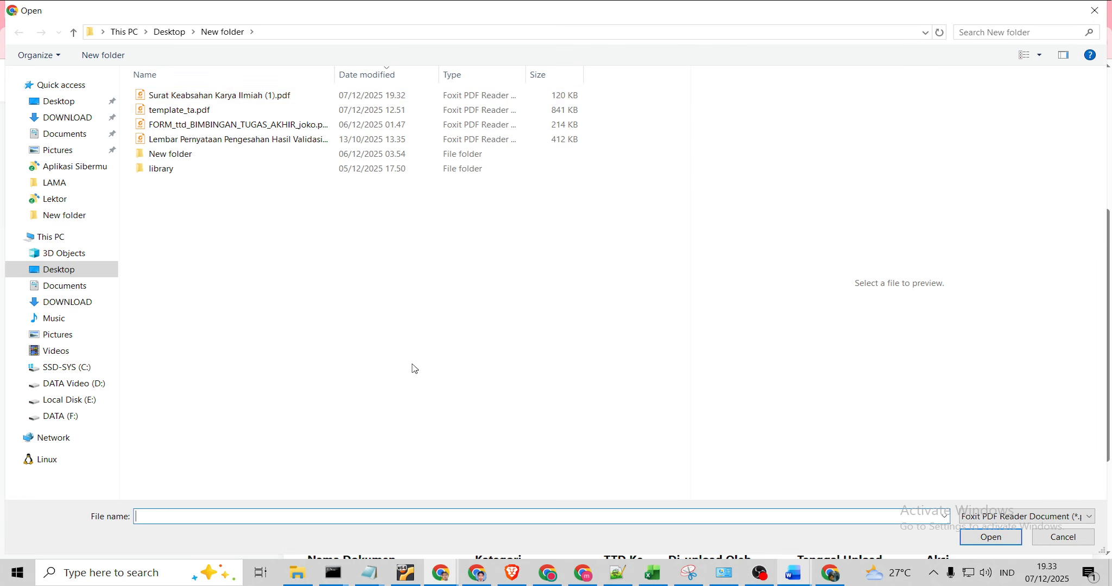
click(219, 98)
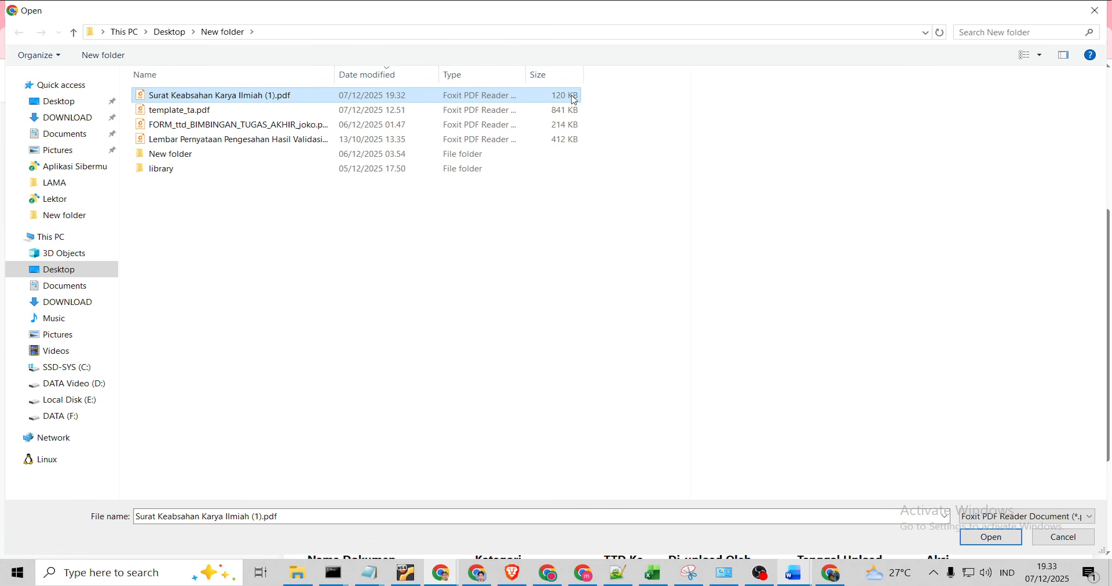
click(1001, 539)
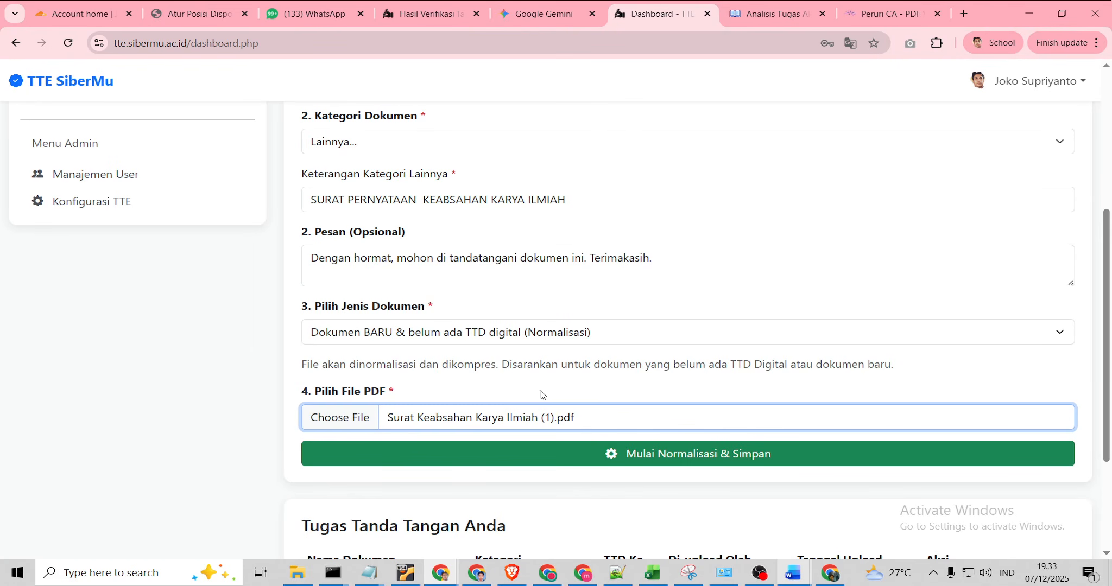
click(677, 459)
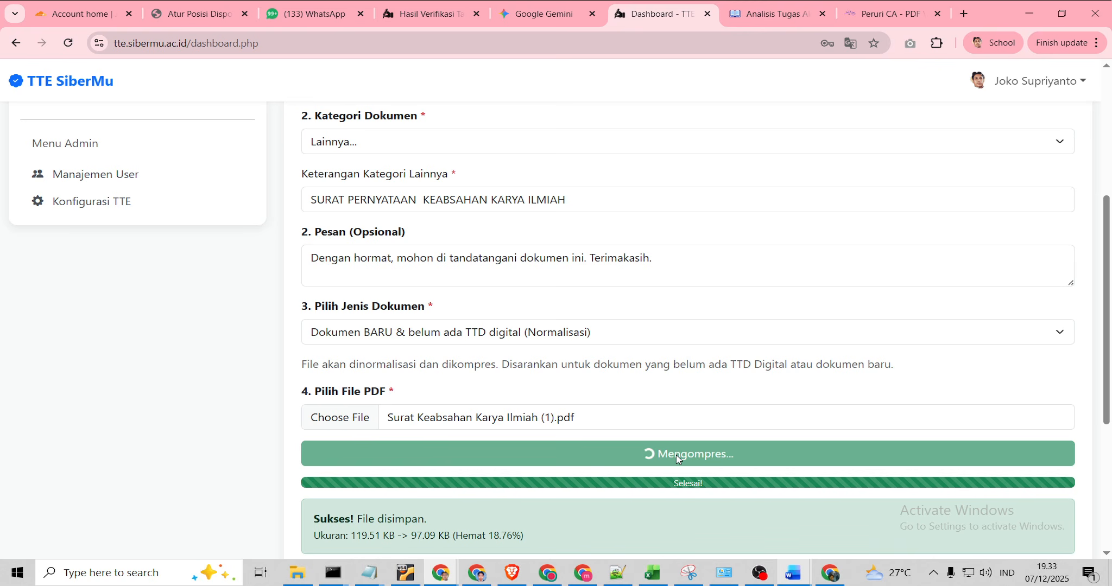
Open the uploaded letter from Tugas Tanda Tangan Anda for signing and place the shrunken signature and QR code above the signer's name
scroll(676, 451, down, 4)
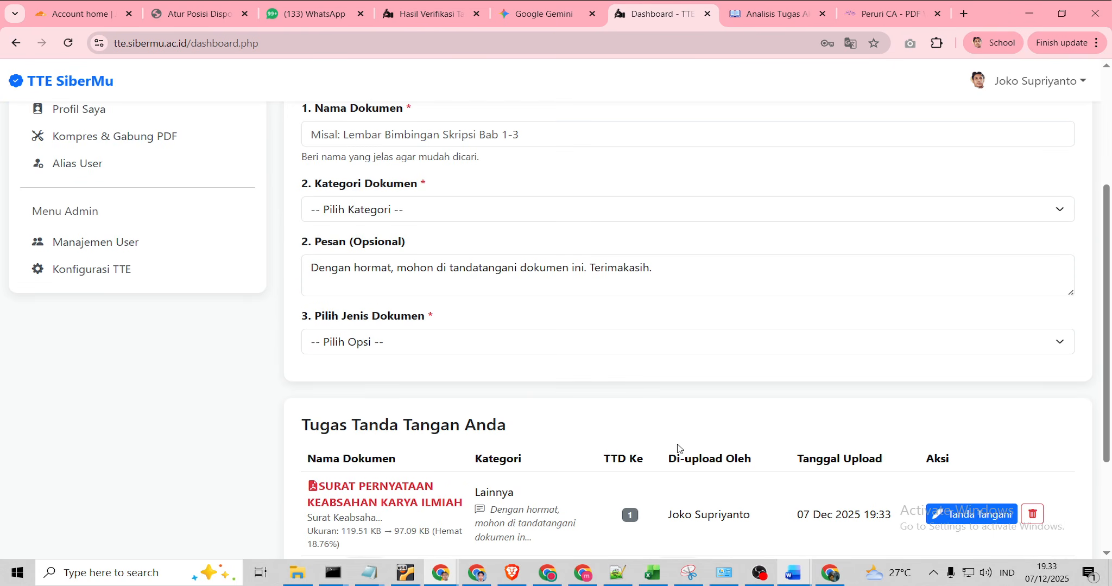
scroll(677, 448, down, 2)
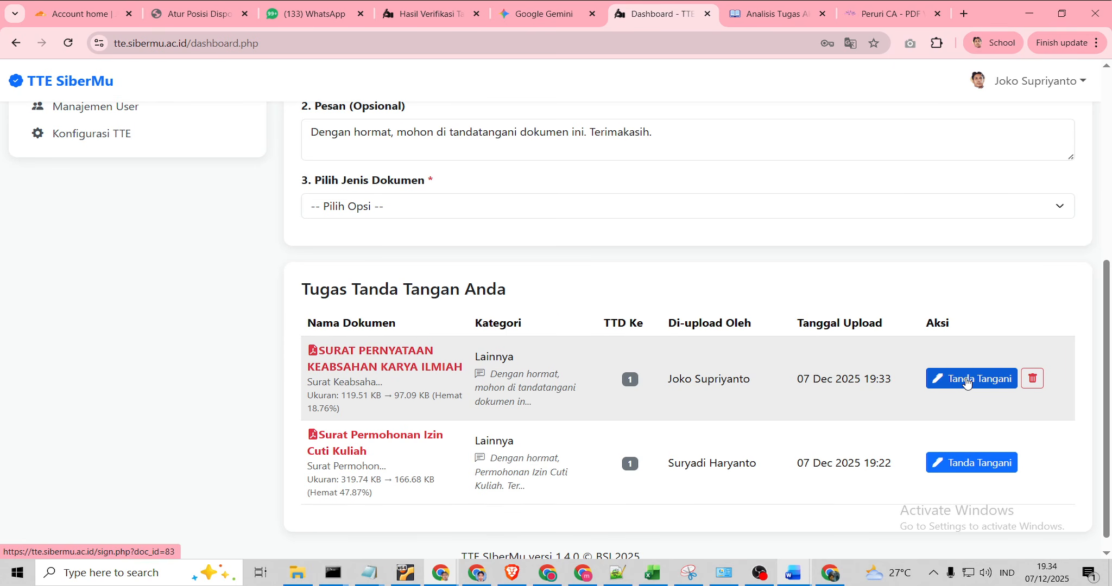
click(966, 380)
scroll(360, 234, down, 5)
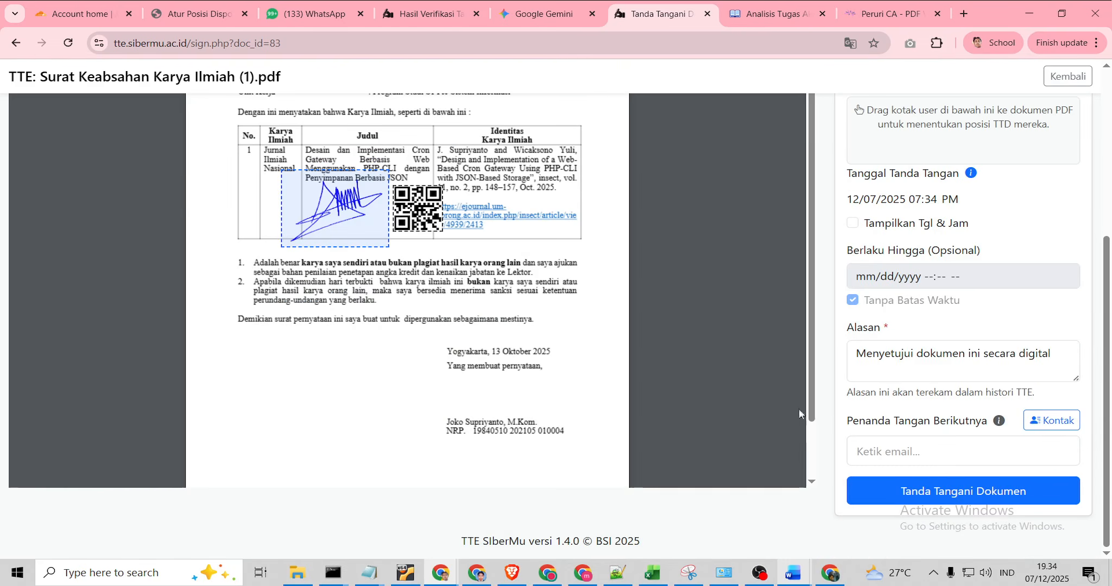
mouse_move(389, 246)
mouse_down()
mouse_move(344, 214)
mouse_move(541, 389)
mouse_move(493, 392)
mouse_up()
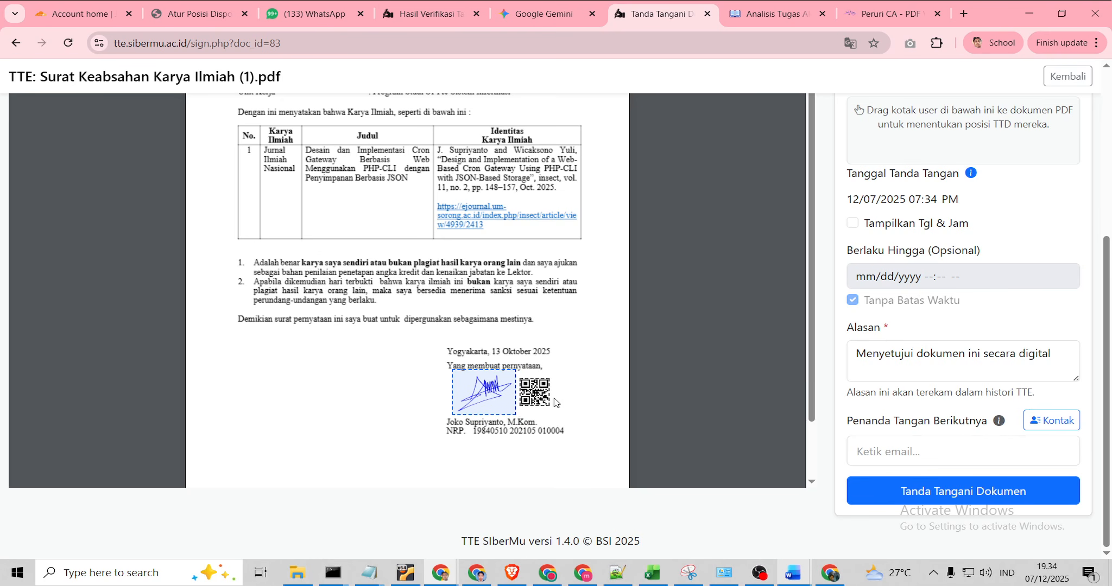
Swap the signature image to Paraf, preview it on the letter, and change it back to Utama
scroll(1031, 391, up, 5)
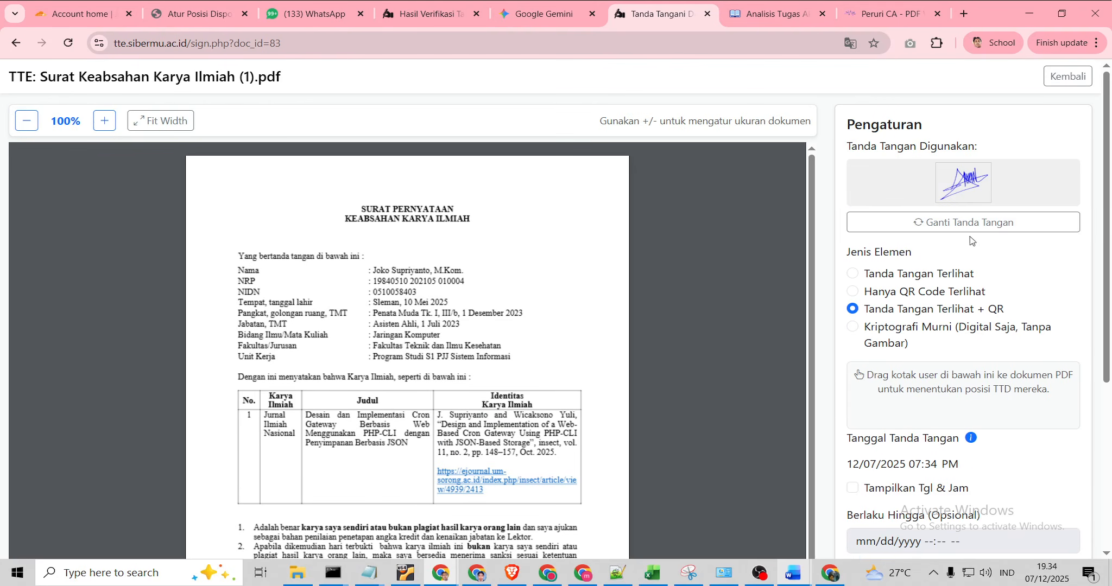
click(958, 224)
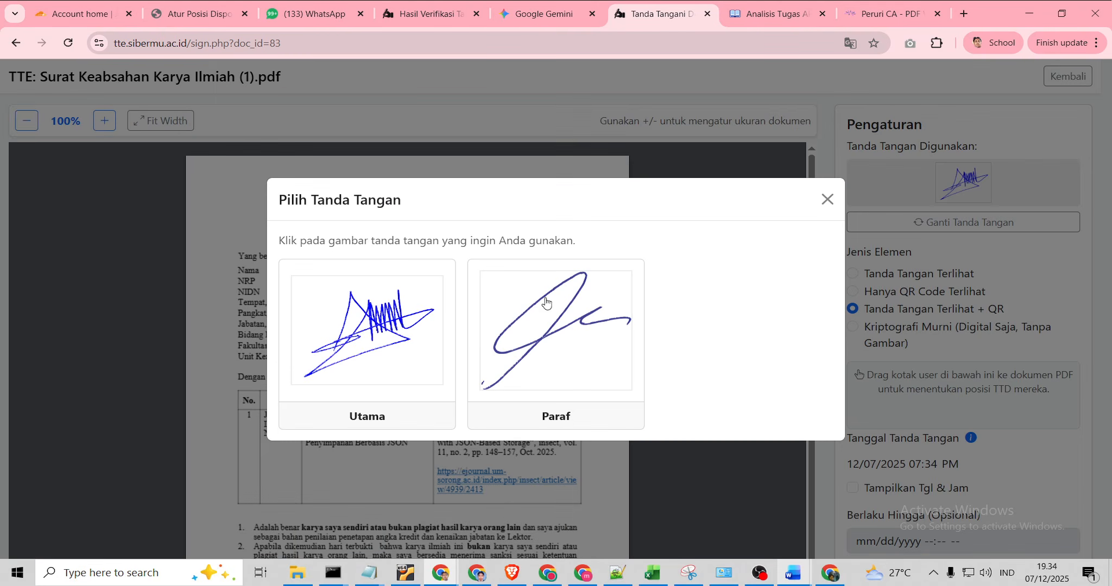
click(552, 424)
scroll(659, 392, down, 5)
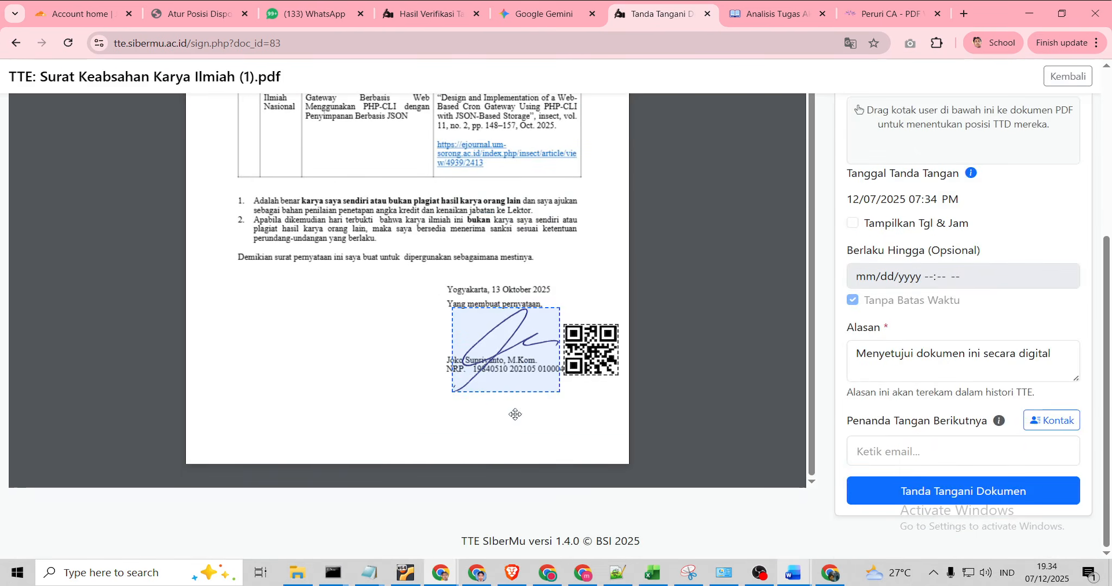
scroll(900, 361, up, 4)
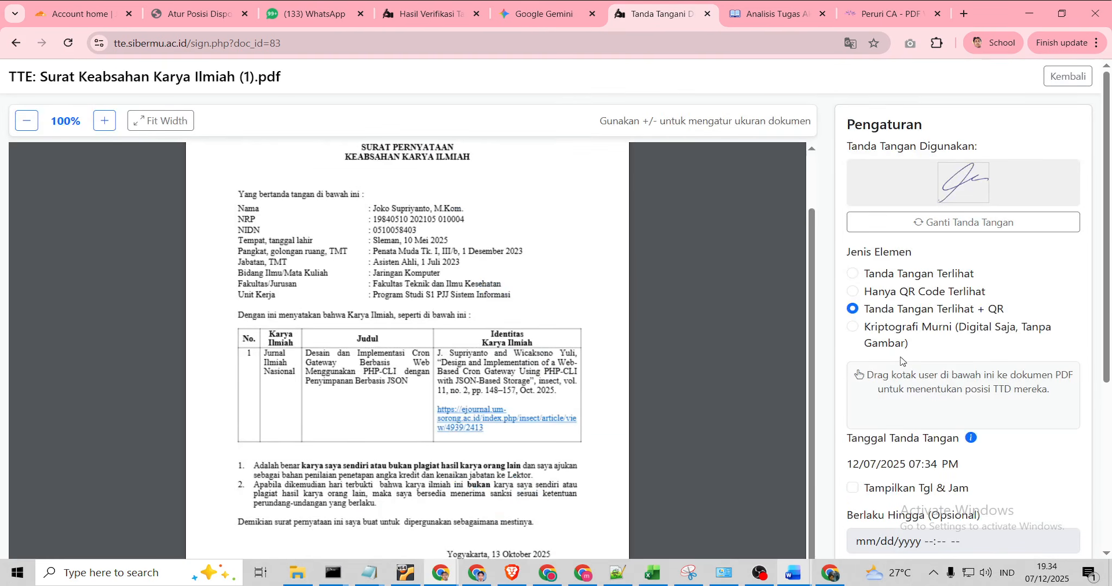
click(967, 213)
click(364, 419)
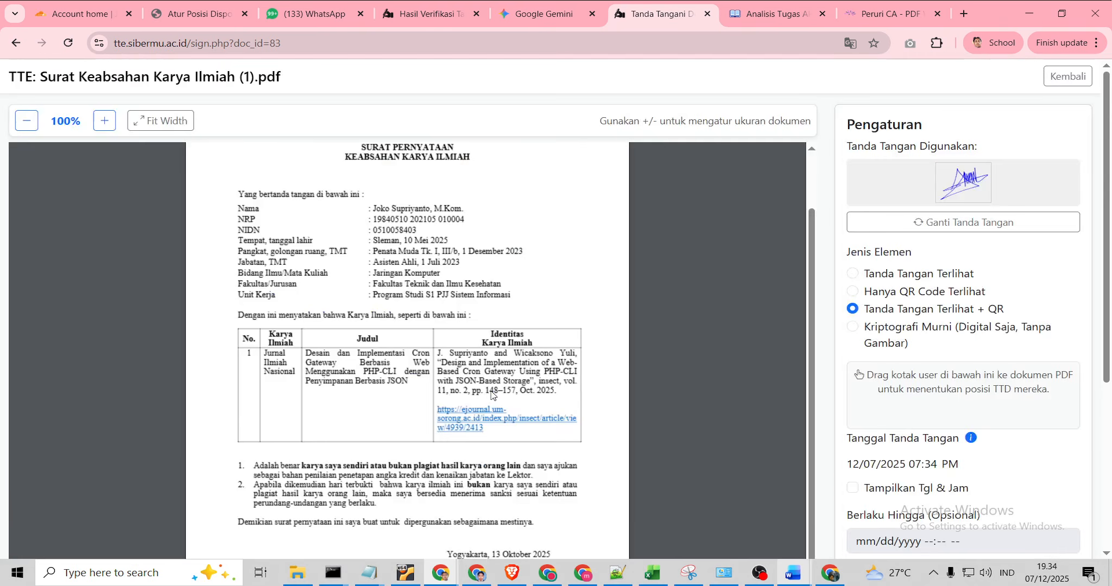
Shrink the signature and its QR code and place them side by side between "Yang membuat pernyataan," and the signer's name
scroll(491, 340, down, 5)
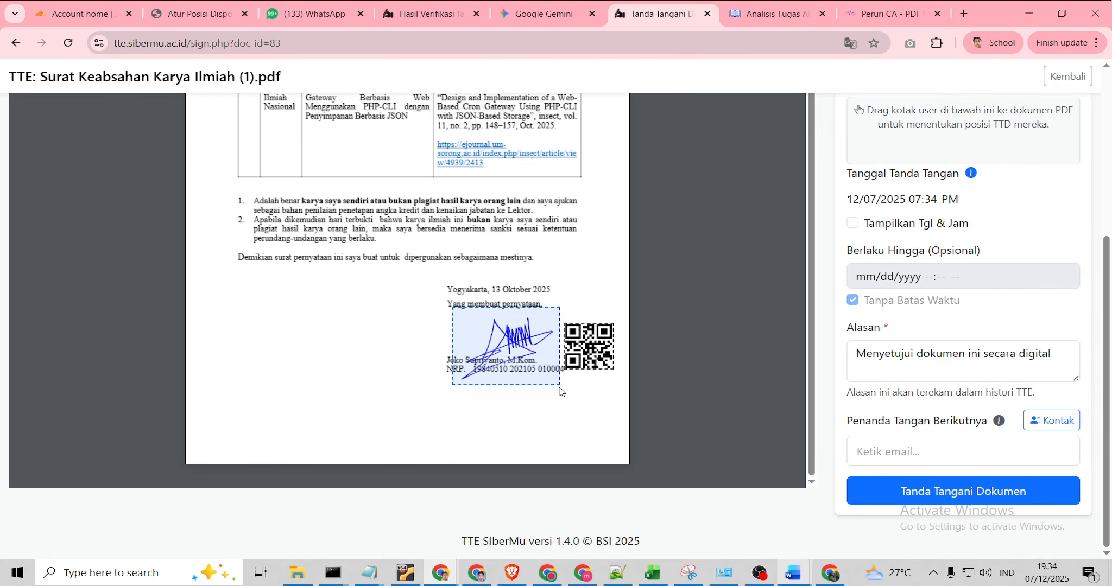
drag(558, 384, 507, 338)
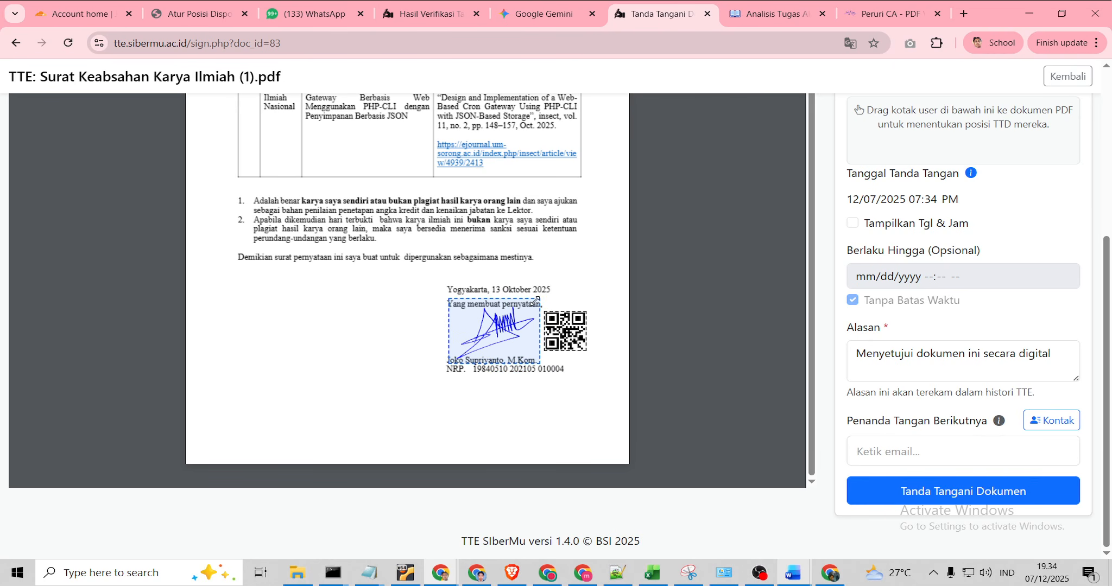
drag(542, 300, 567, 282)
mouse_move(522, 315)
mouse_down()
mouse_move(490, 320)
mouse_move(507, 320)
mouse_up()
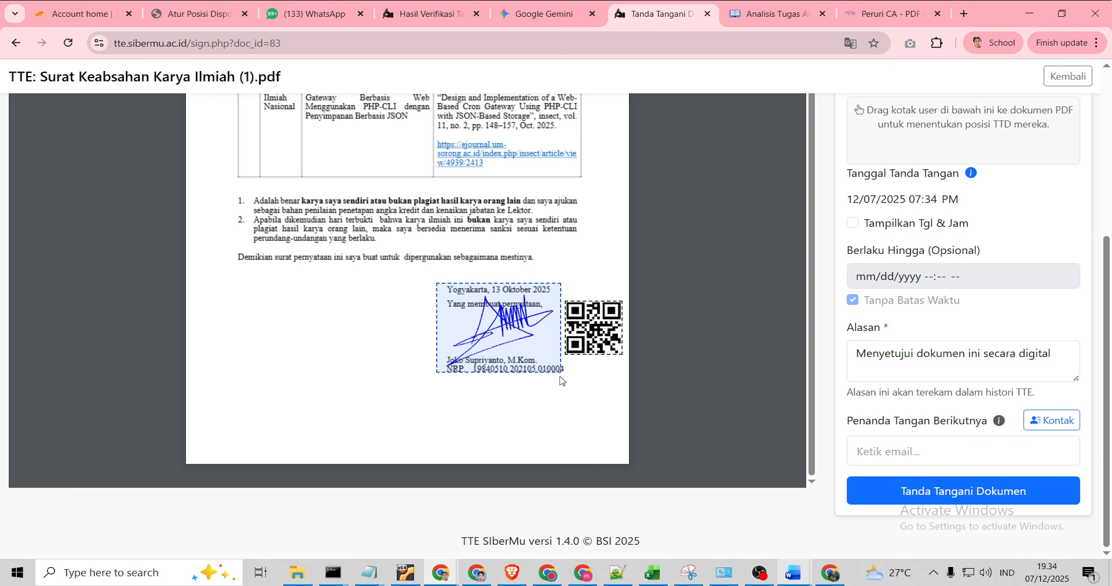
drag(559, 371, 507, 340)
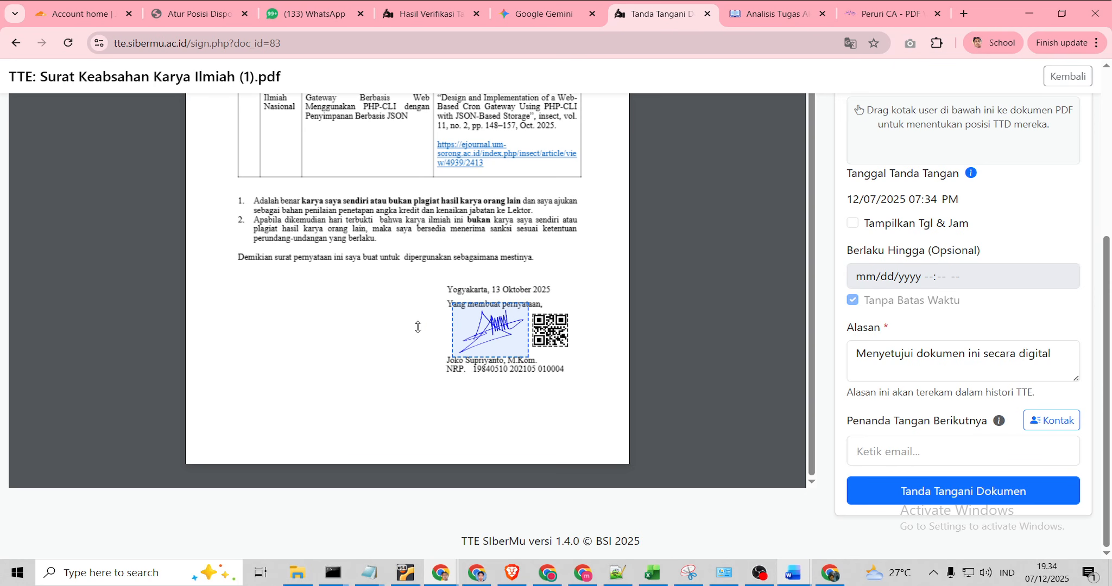
mouse_move(549, 336)
mouse_down()
mouse_move(597, 348)
mouse_move(412, 388)
mouse_move(421, 331)
mouse_move(372, 372)
mouse_move(420, 333)
mouse_move(491, 333)
mouse_up()
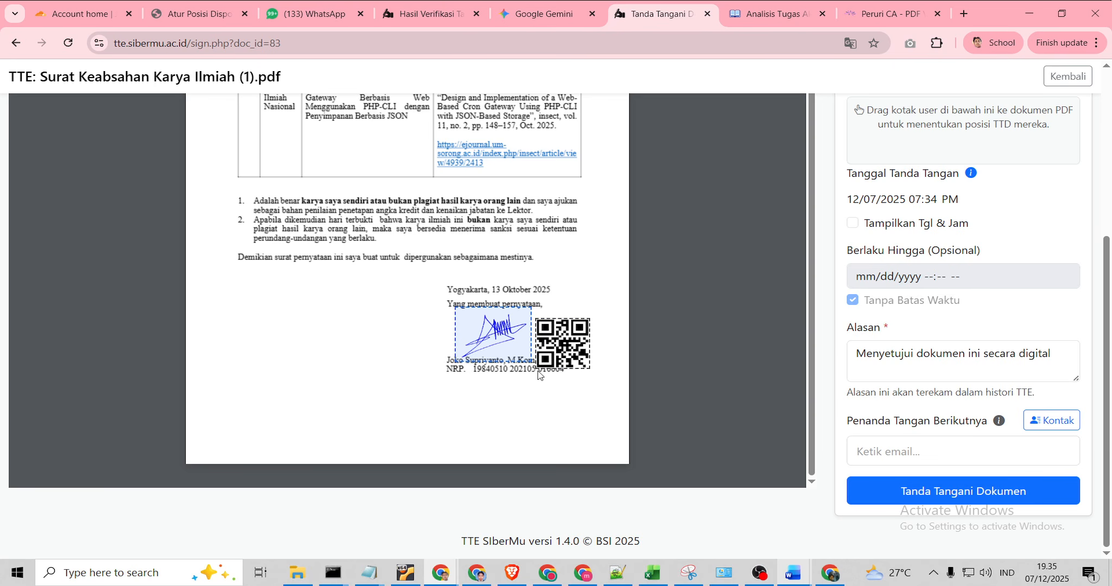
drag(534, 369, 553, 333)
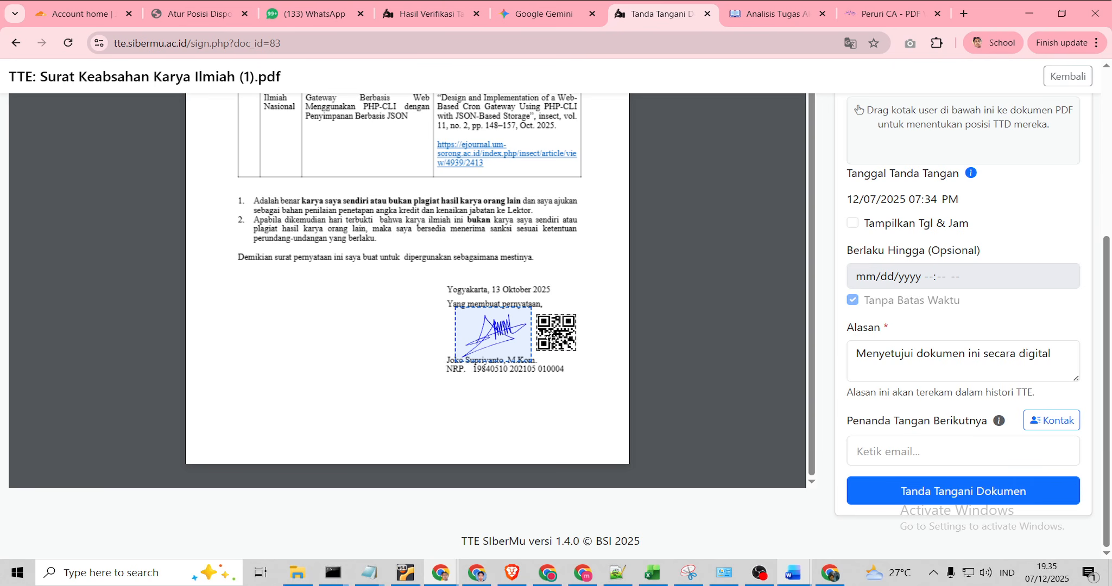
drag(503, 328, 497, 327)
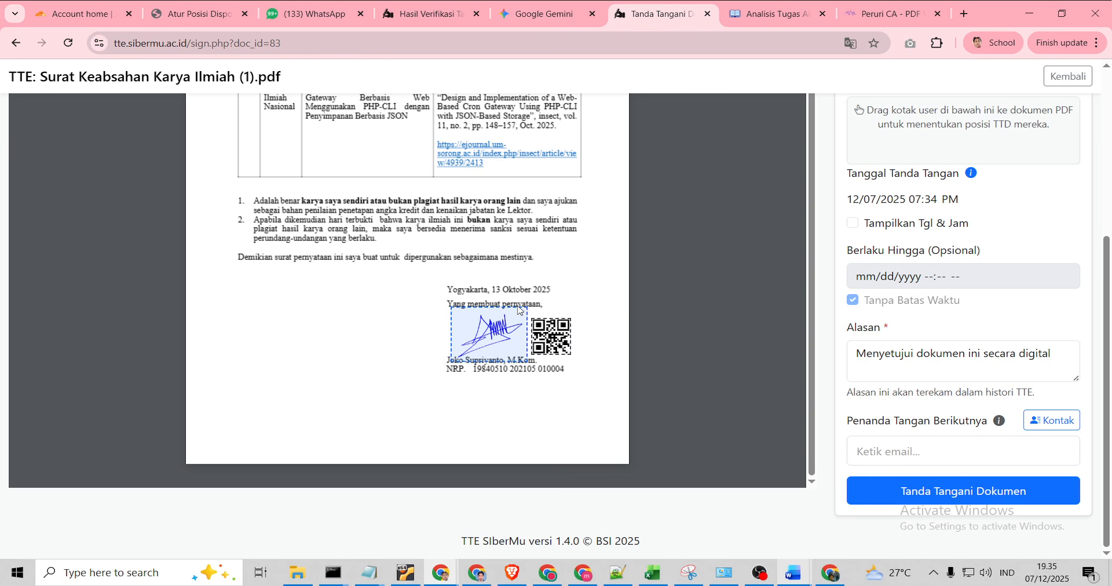
Review the signing settings and digitally sign the letter with Tanda Tangan Terlihat + QR and the reason "Menyetujui dokumen ini secara digital"
scroll(717, 328, up, 1)
scroll(777, 318, down, 1)
scroll(816, 312, up, 5)
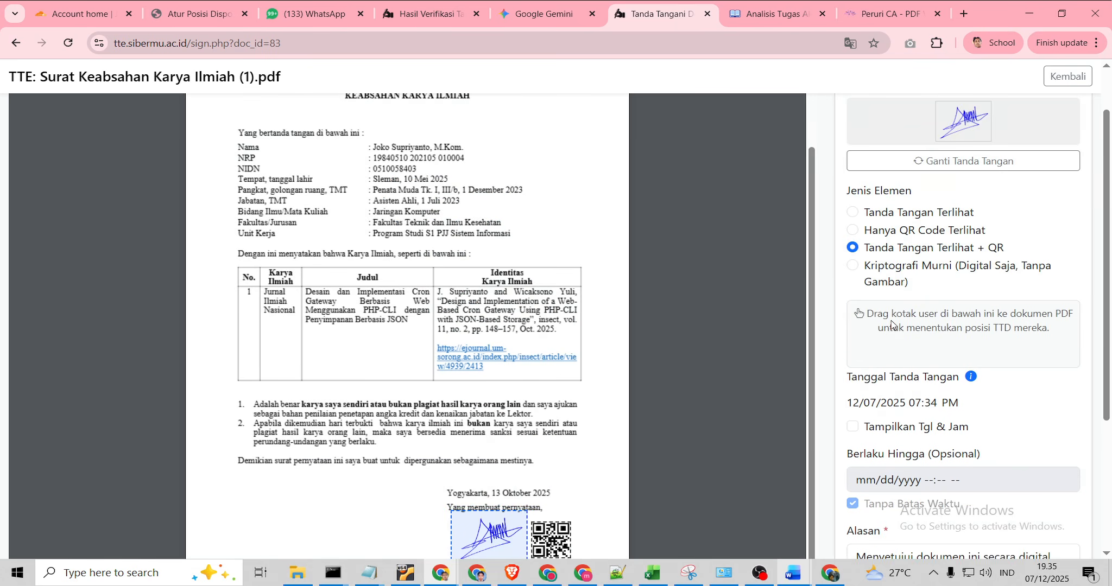
scroll(892, 325, down, 5)
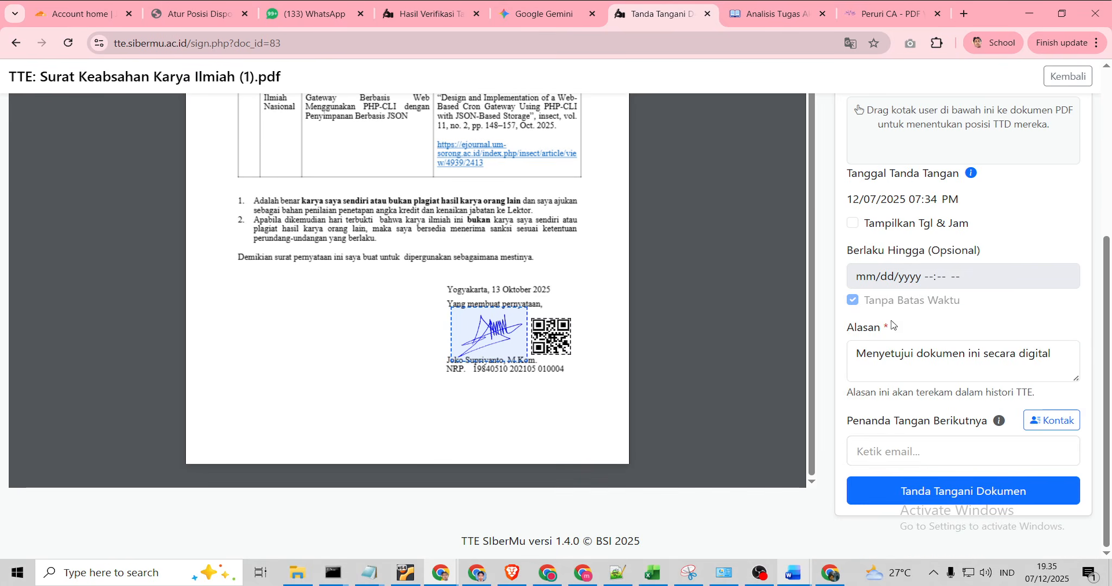
click(970, 496)
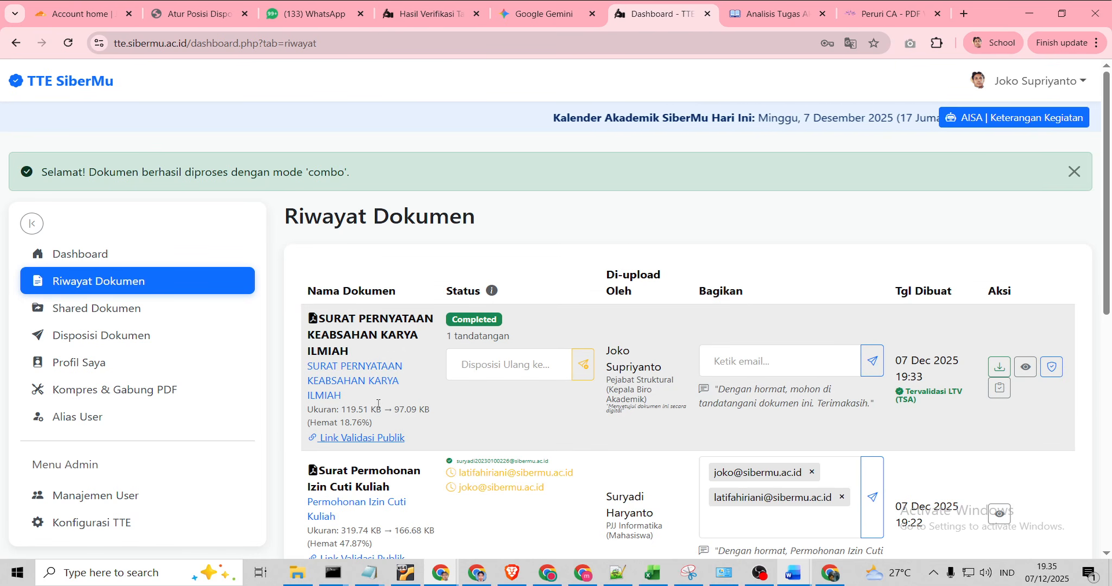
Open the signed letter's public validation link and view the signature and QR code in the document preview
click(354, 444)
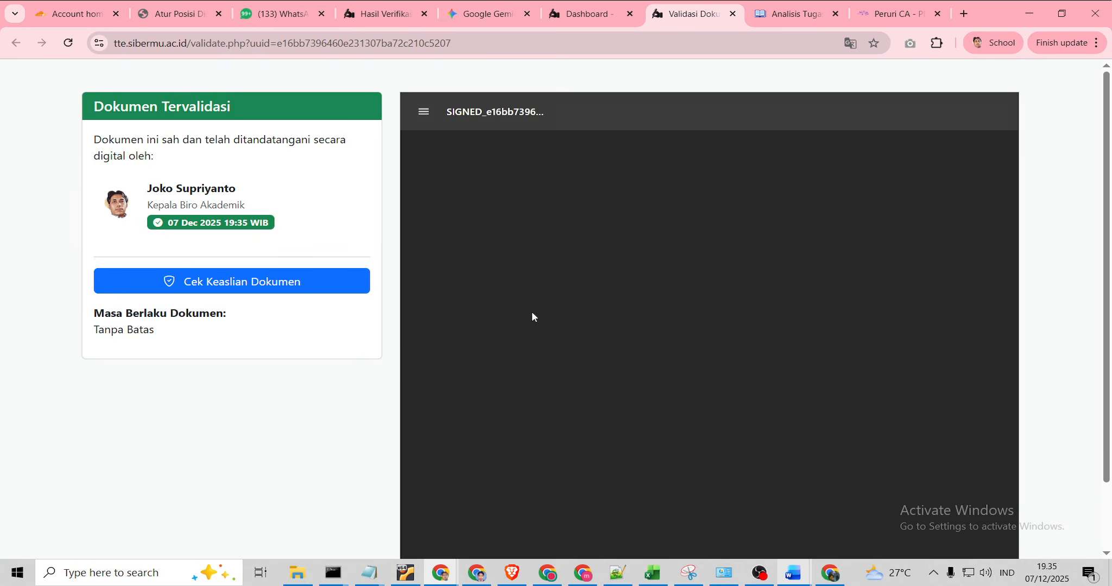
scroll(595, 345, down, 3)
scroll(595, 345, down, 3)
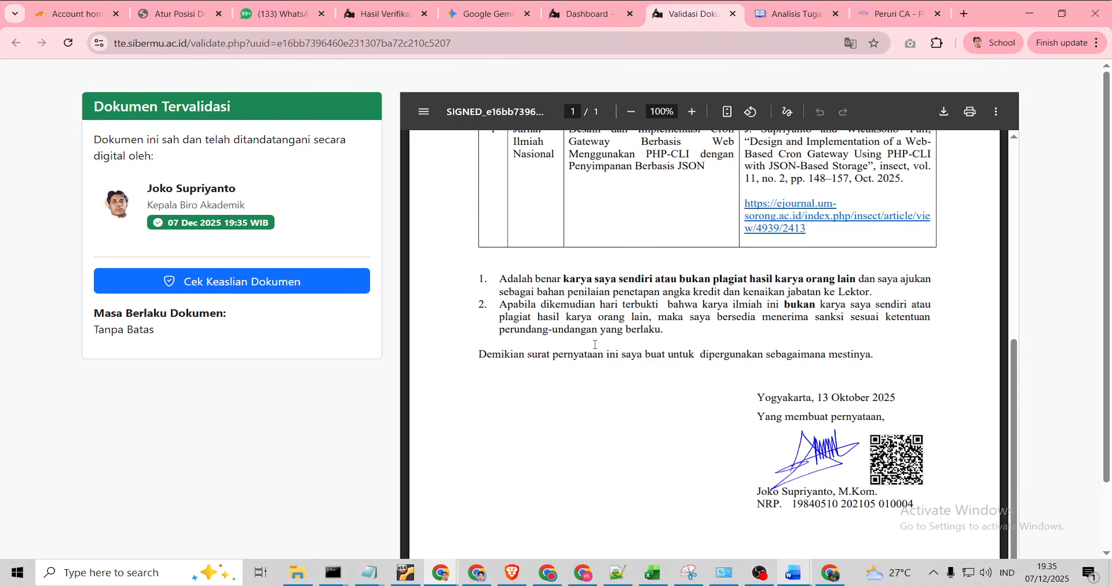
Return to Riwayat Dokumen, open the signed letter's digital signature verification result, and view the signature block in its preview
click(589, 14)
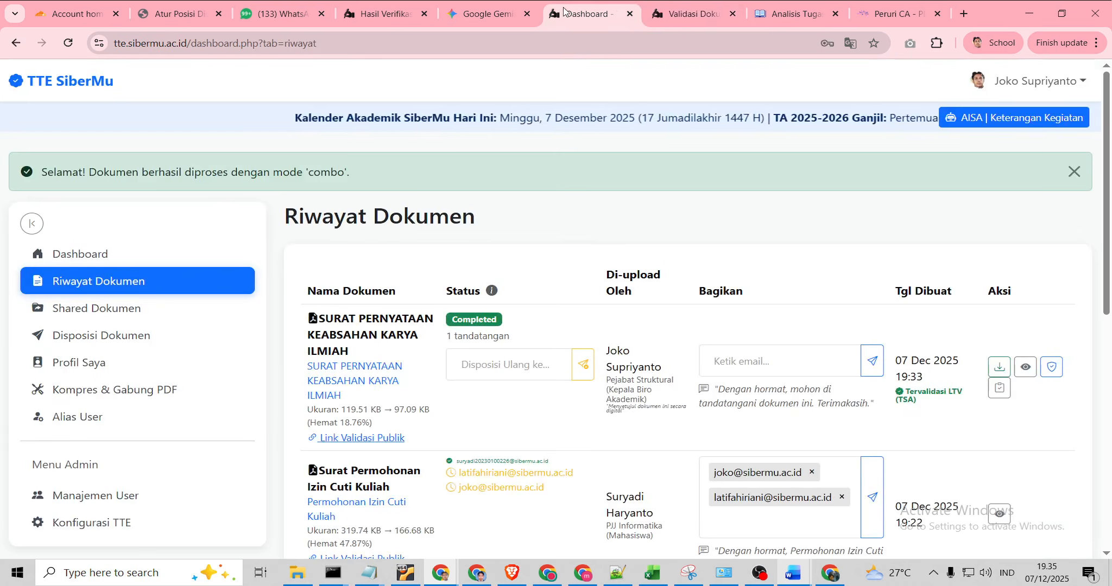
click(1051, 371)
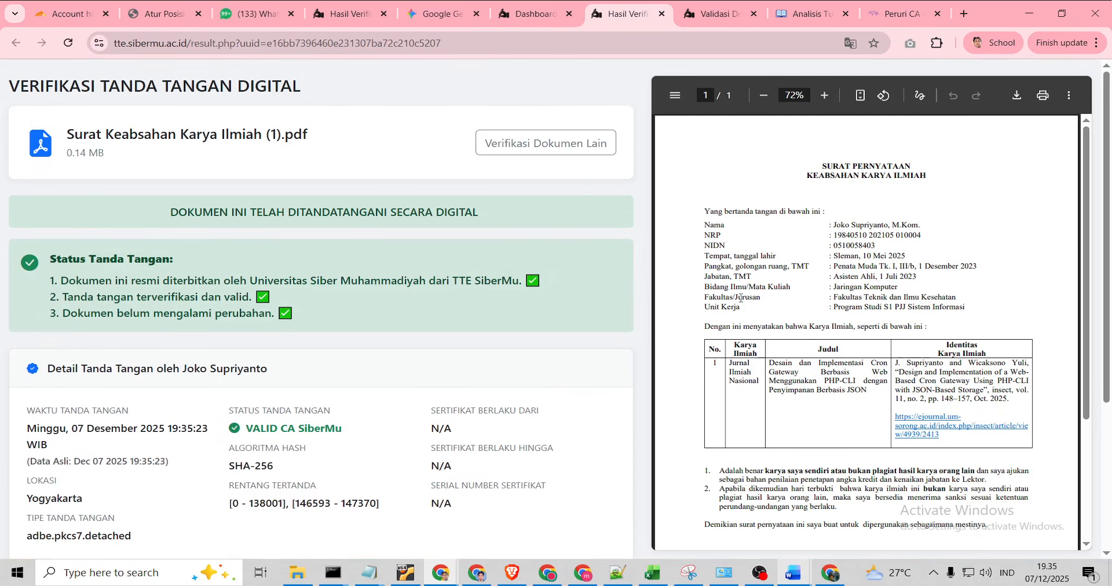
scroll(809, 308, down, 5)
scroll(306, 271, up, 1)
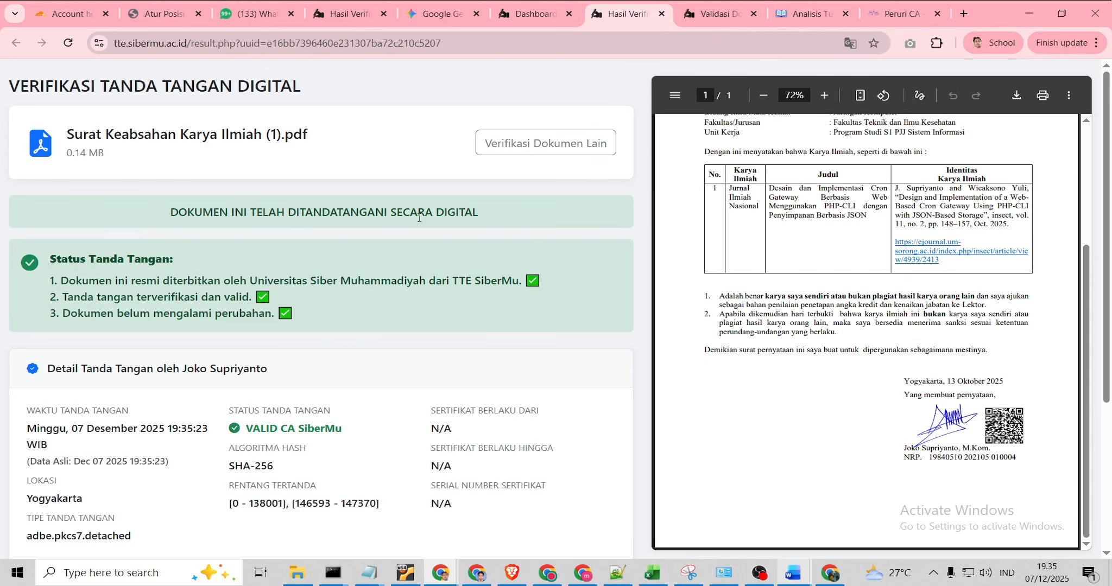
Examine the signature status and the Detail Sertifikat Elektronik fields for common name and organisational unit on the verification result
scroll(456, 312, down, 3)
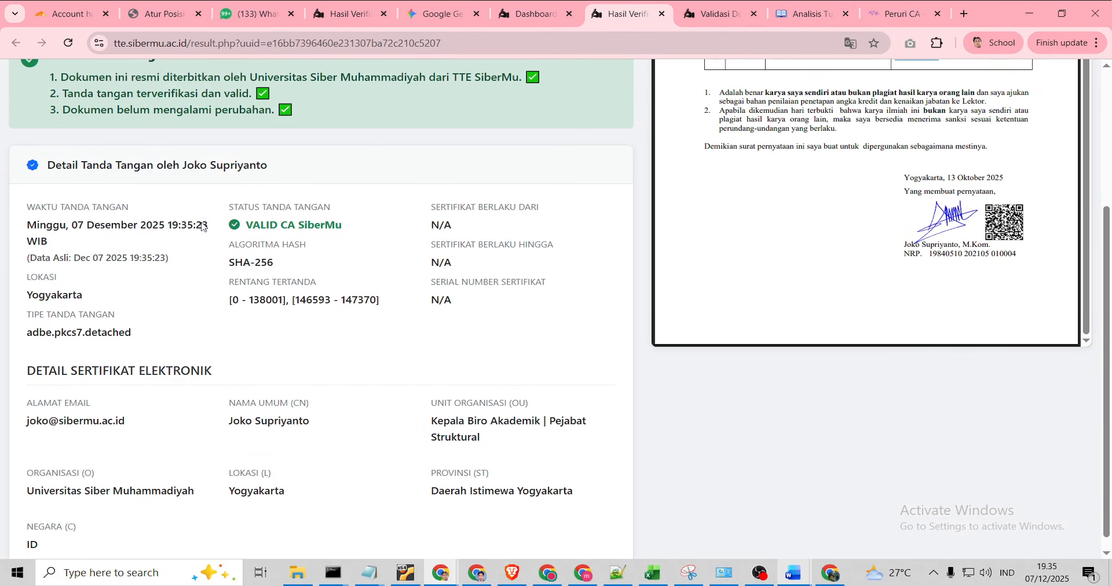
drag(249, 226, 372, 229)
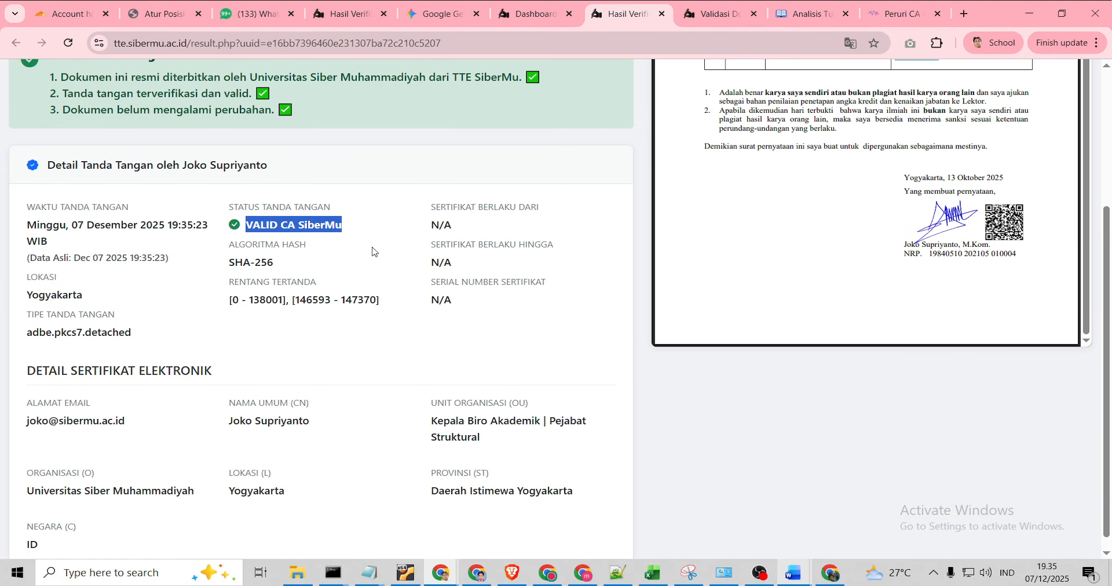
scroll(373, 306, down, 1)
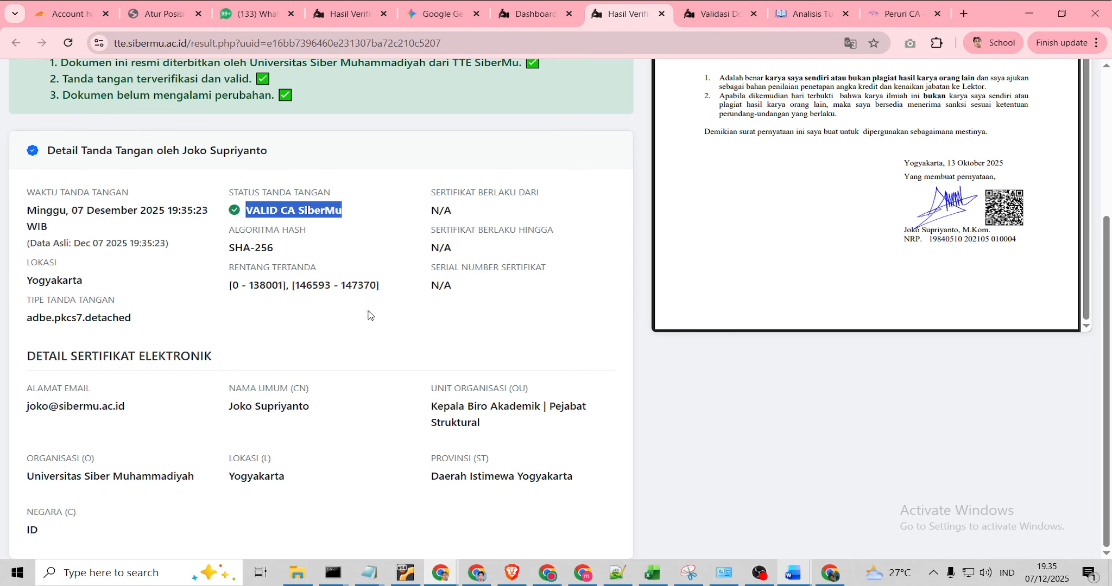
drag(24, 354, 312, 420)
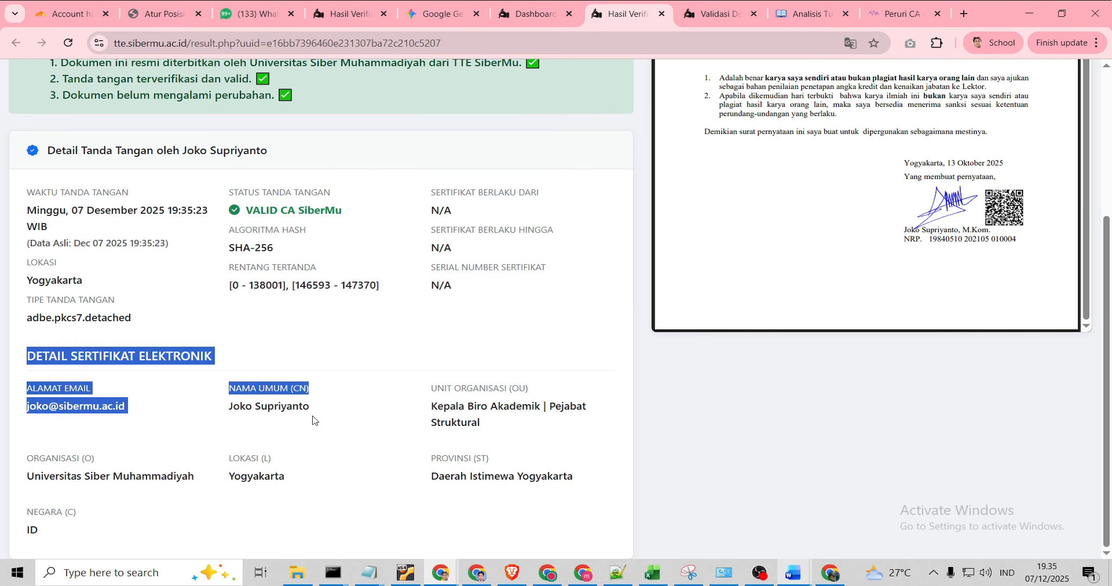
click(313, 419)
double_click(288, 407)
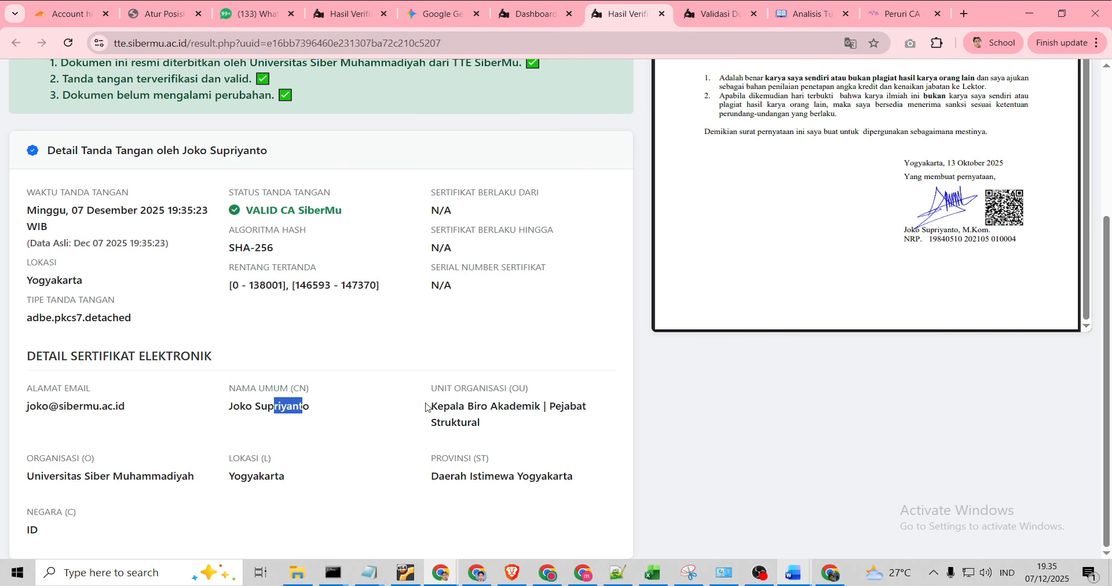
drag(428, 407, 515, 424)
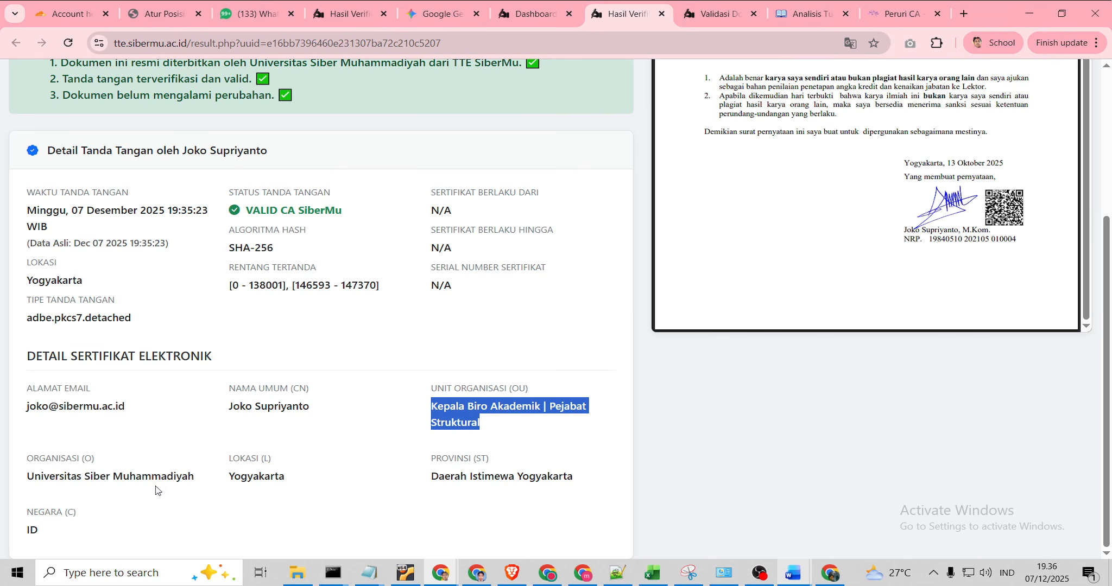
scroll(591, 388, up, 4)
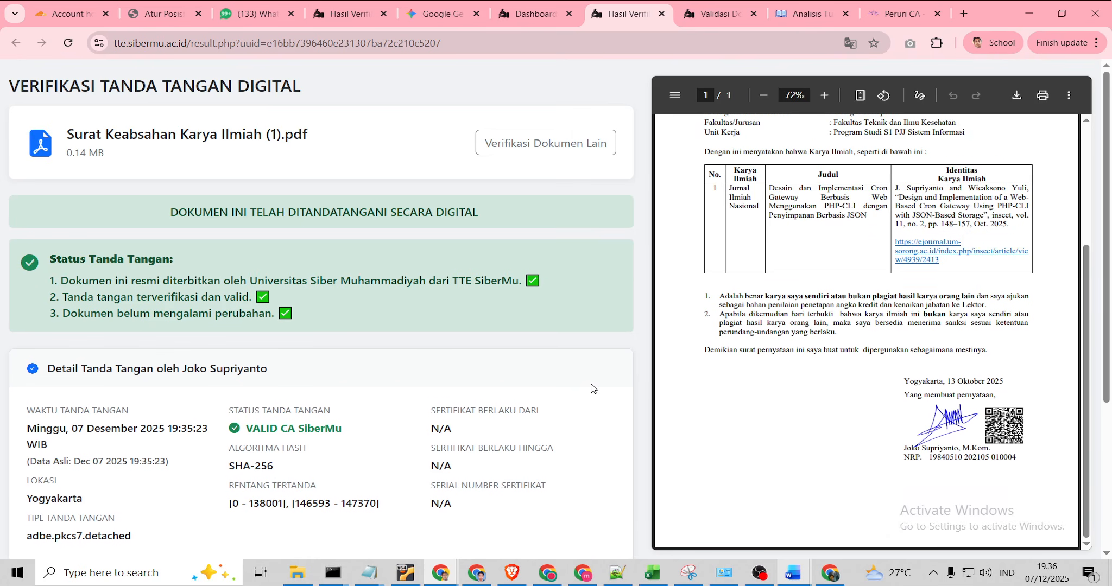
Download the signed PDF into the Desktop's New folder, then open the saved file and view its signature block
click(1016, 95)
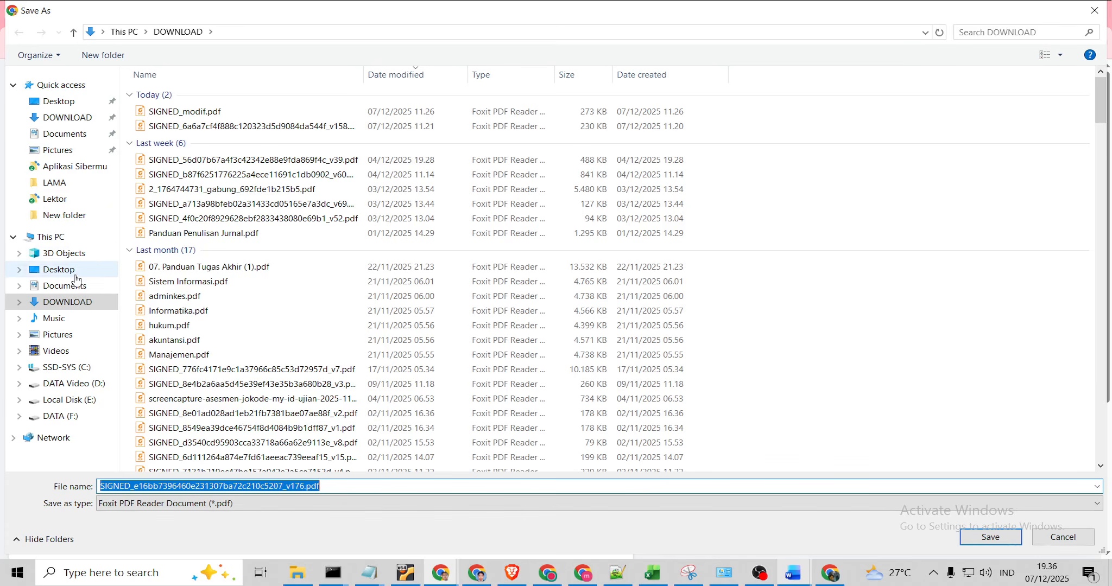
click(59, 270)
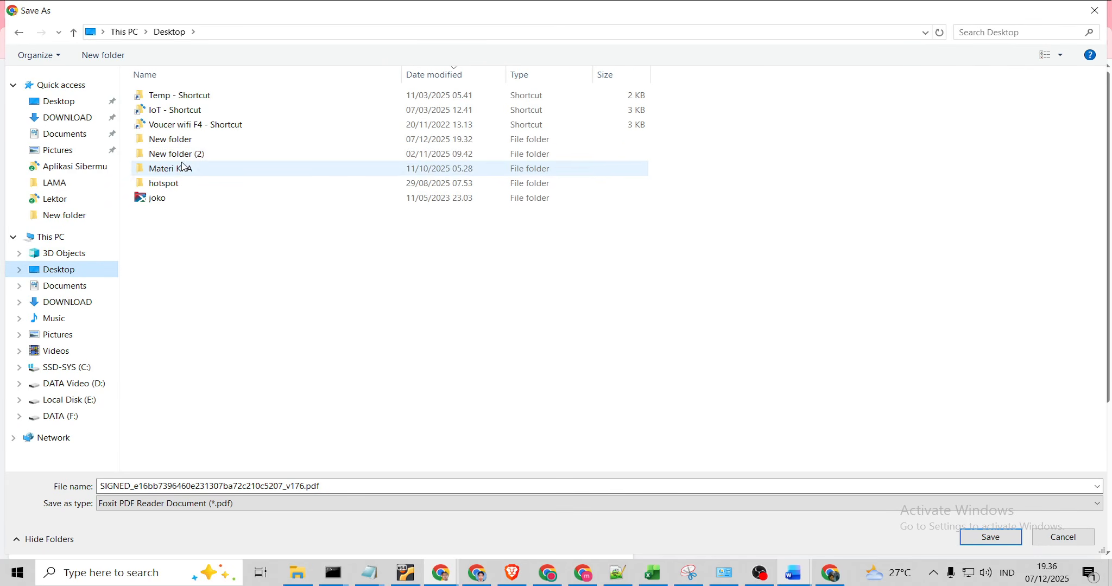
click(177, 143)
double_click(177, 142)
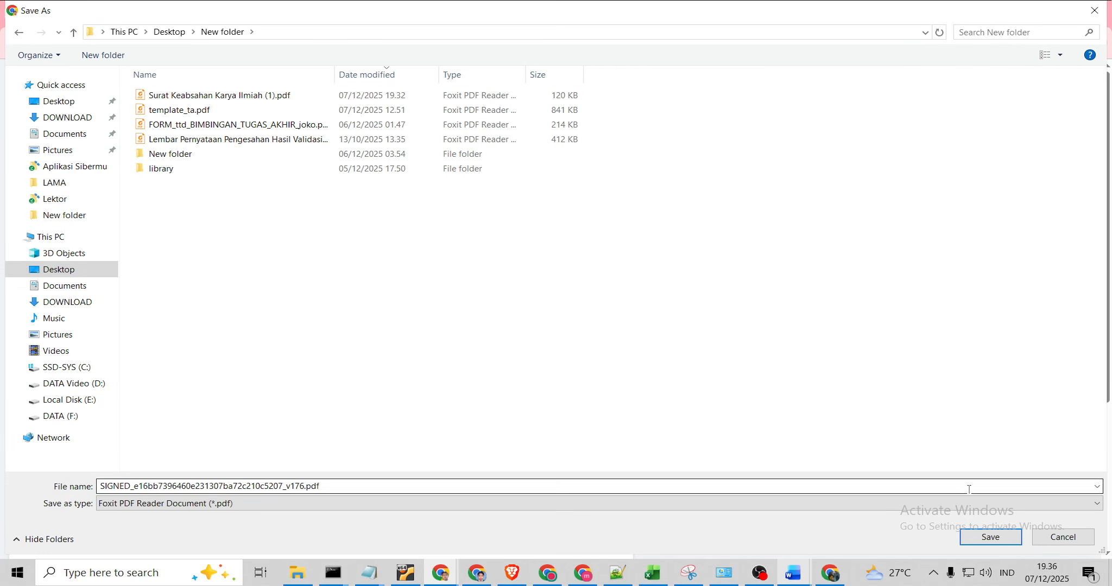
click(991, 538)
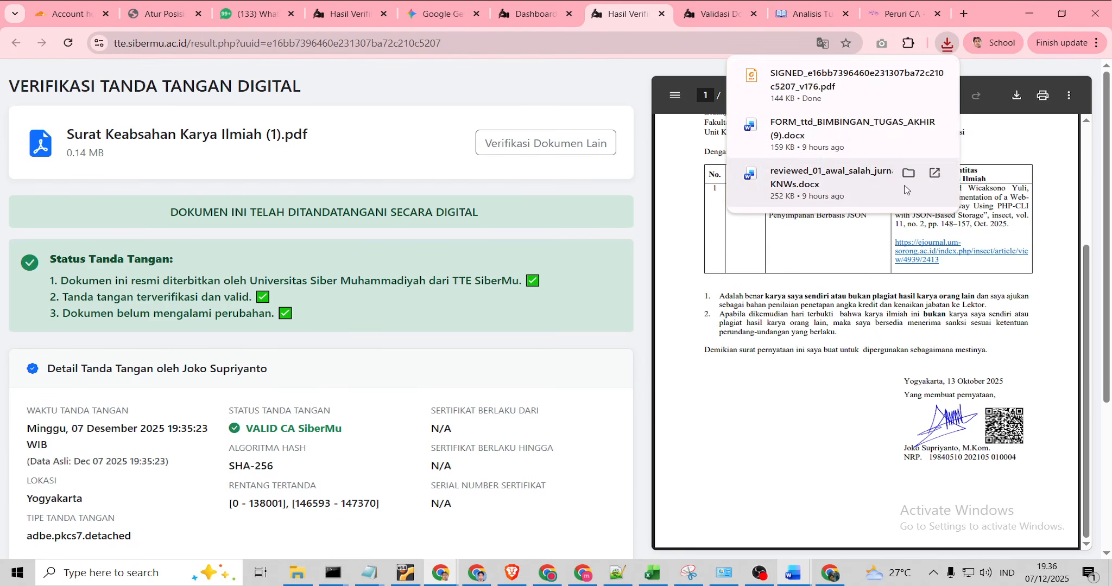
click(831, 87)
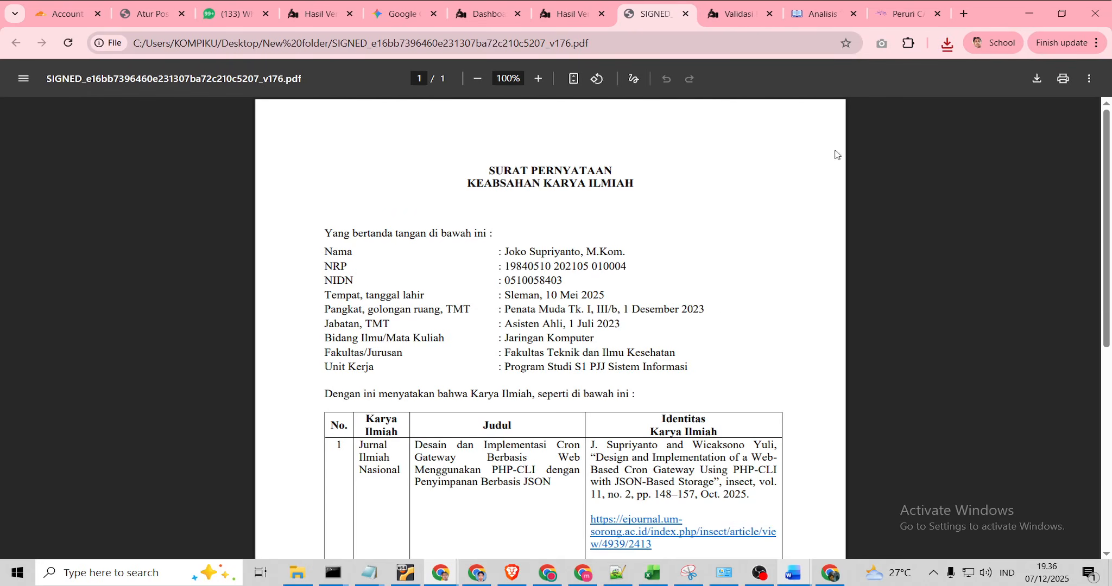
scroll(719, 300, down, 7)
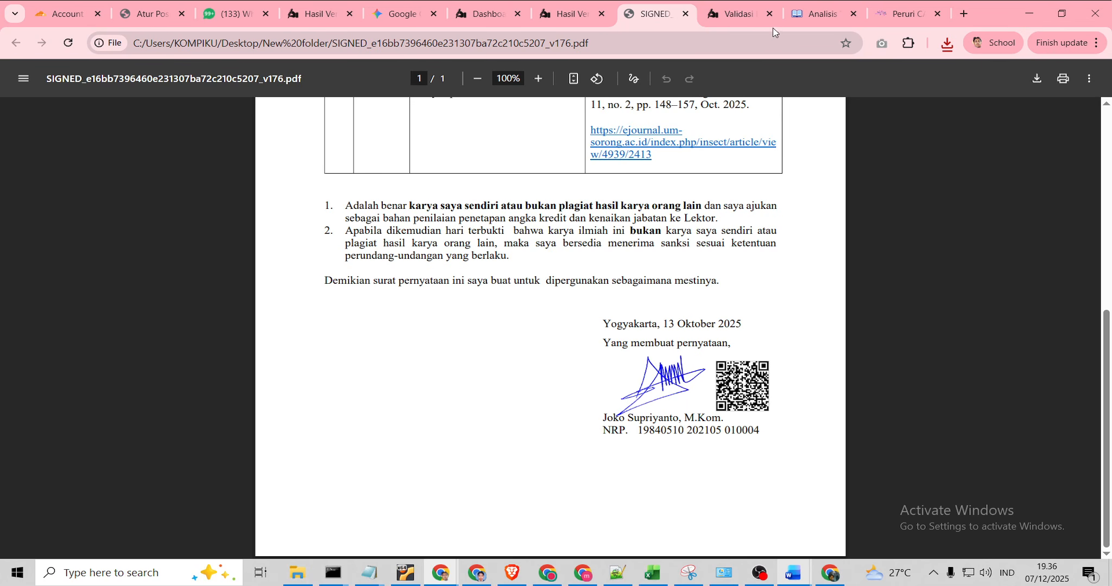
Switch to Peruri CA's PDF verification and submit SIGNED_e16bb7396460e231307ba72c210c5207_v176.pdf from New folder, completing the reCAPTCHA check
click(896, 17)
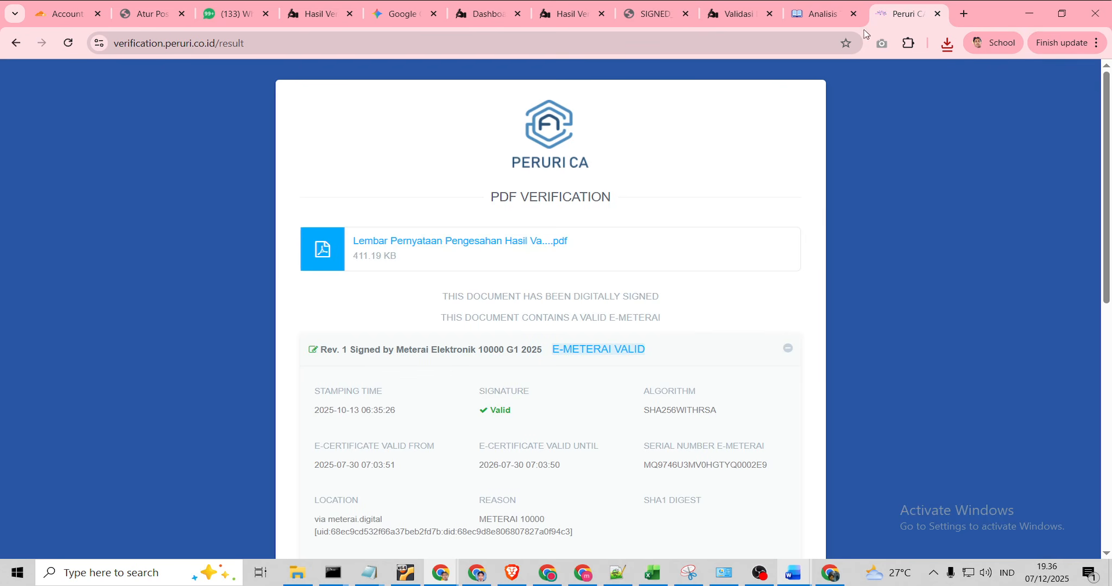
scroll(717, 353, down, 3)
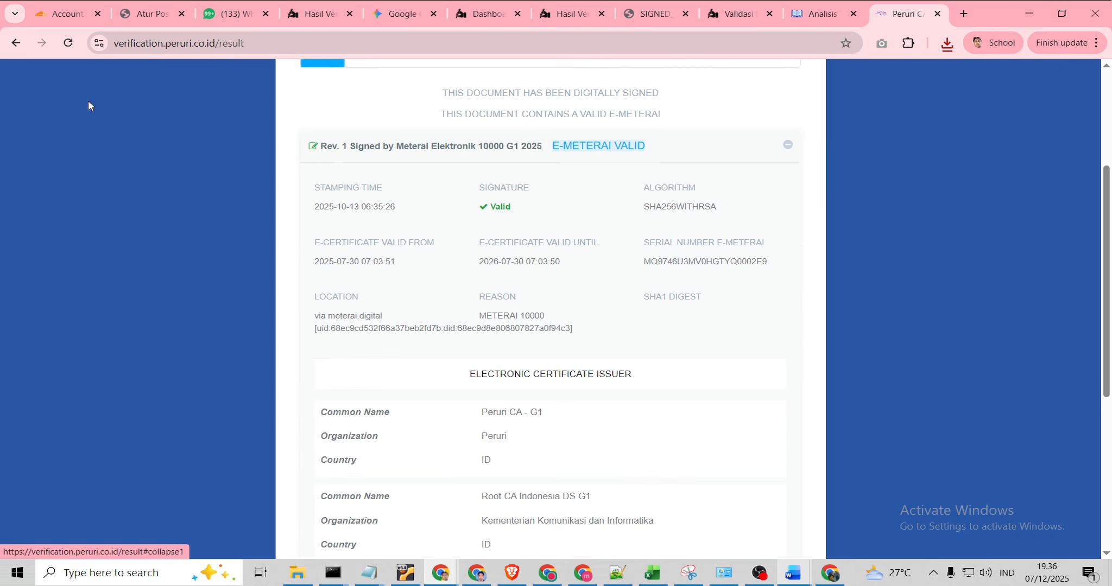
click(16, 43)
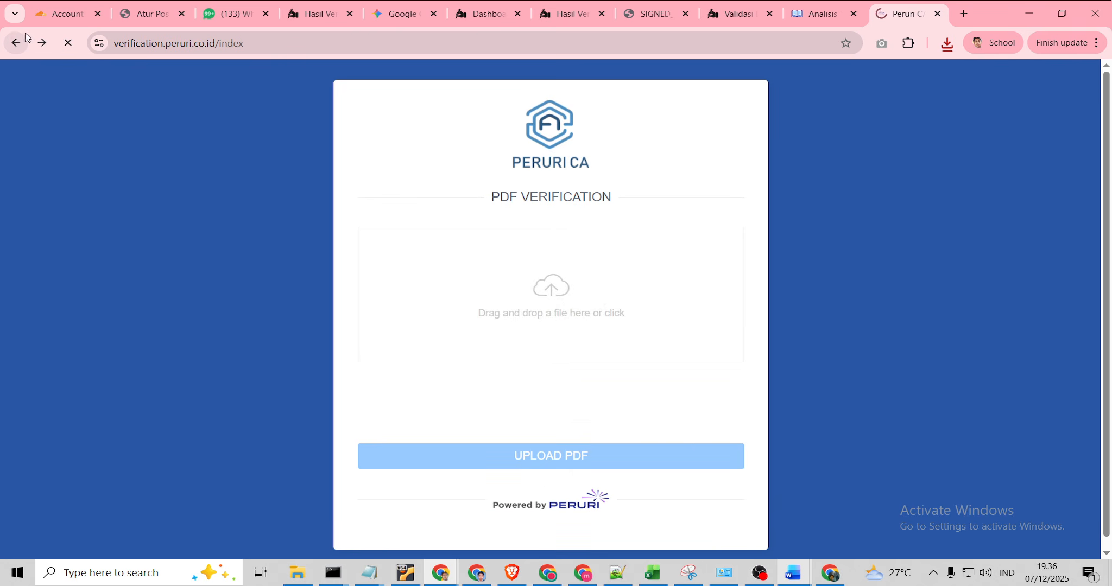
click(588, 302)
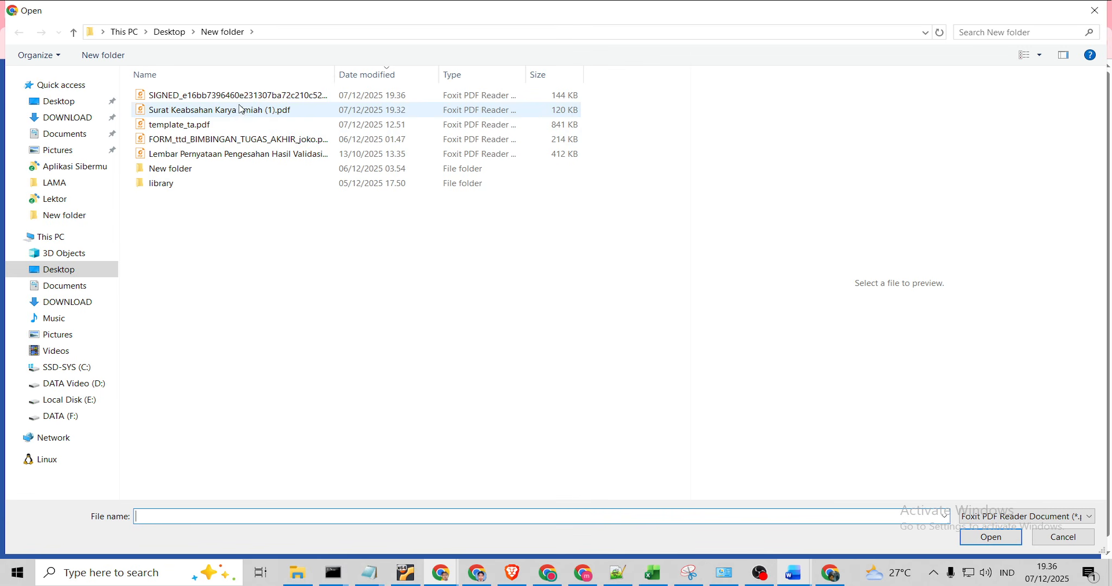
click(184, 96)
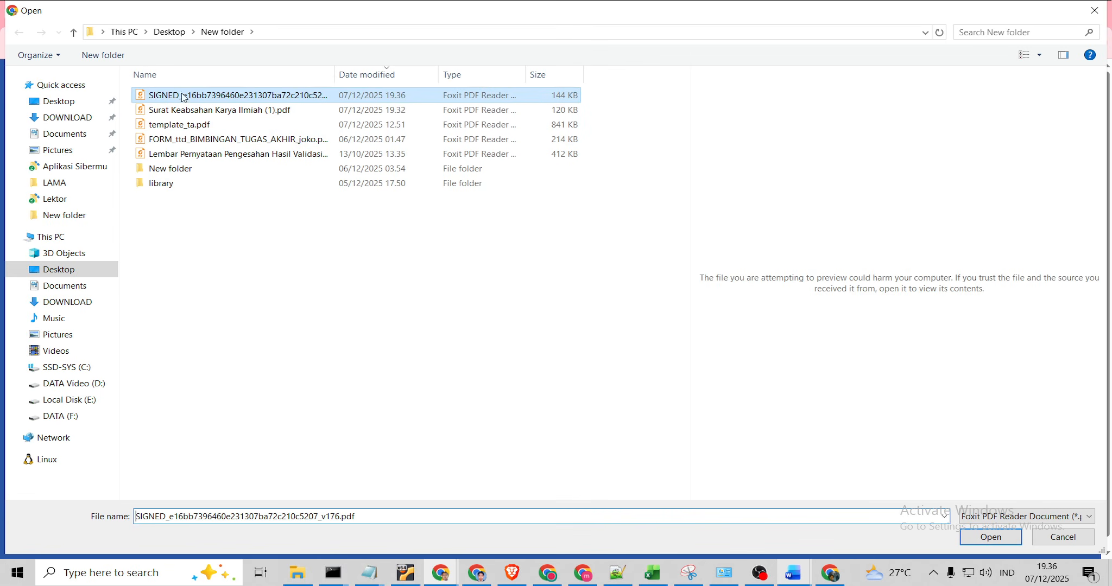
click(989, 539)
click(460, 403)
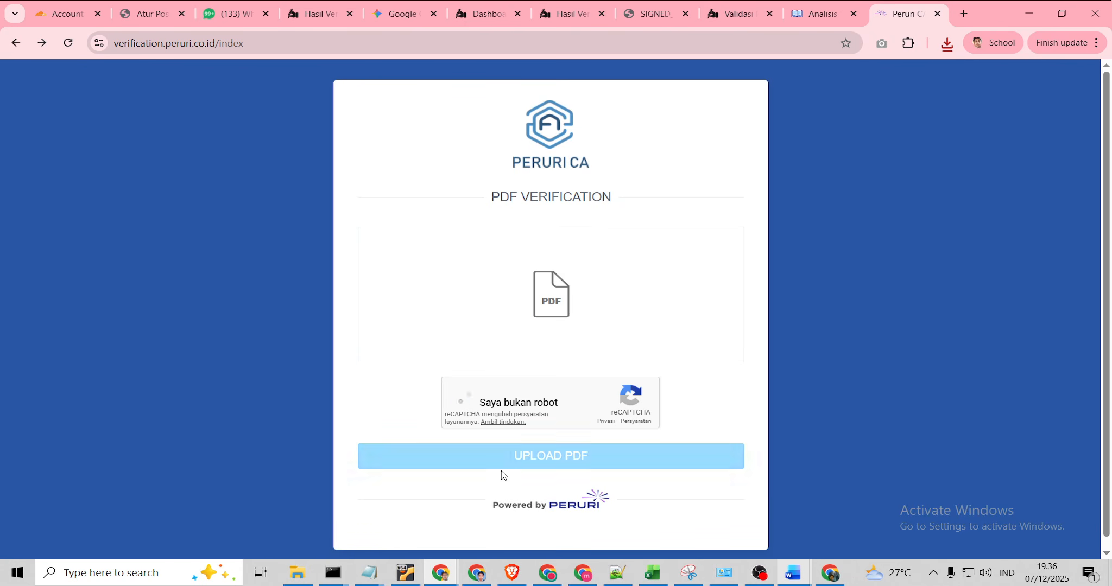
click(546, 464)
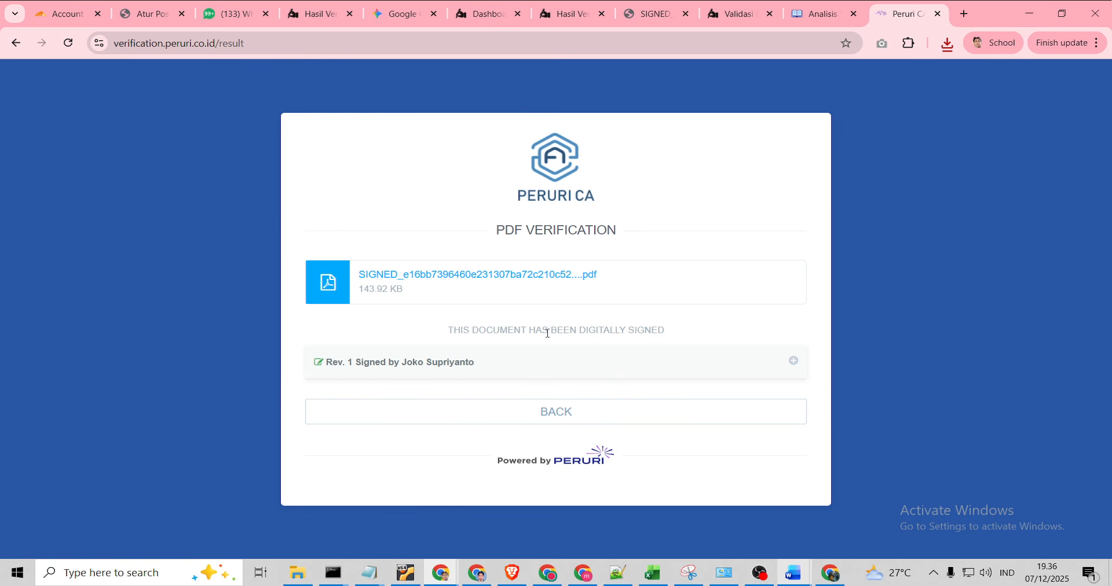
Expand the Rev. 1 signature entry in the Peruri result and examine its signing time, signature status, certificate issuer and certificate details
drag(683, 335, 442, 333)
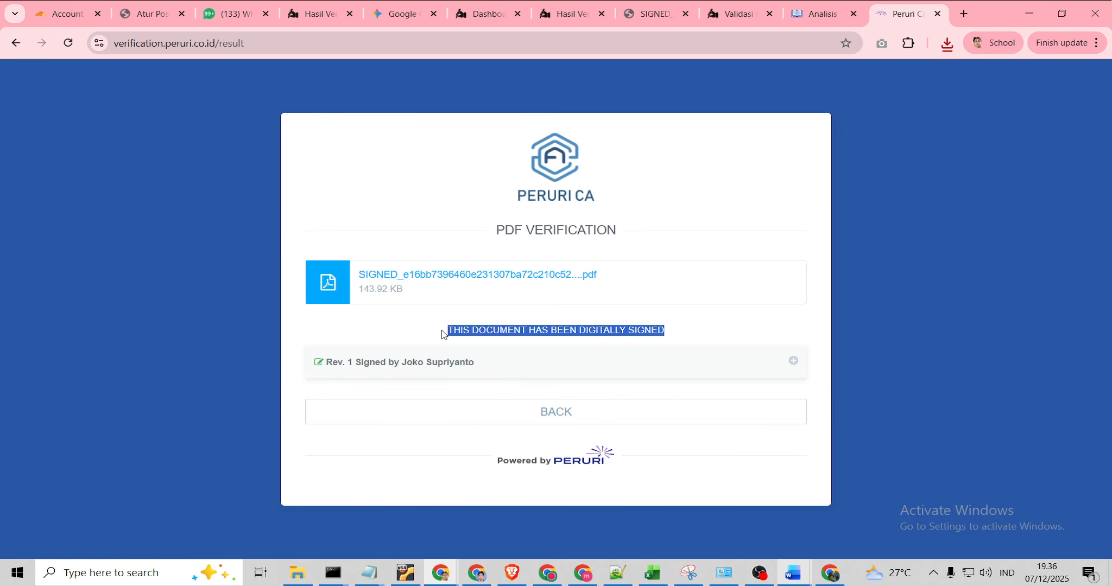
click(410, 365)
scroll(525, 410, down, 3)
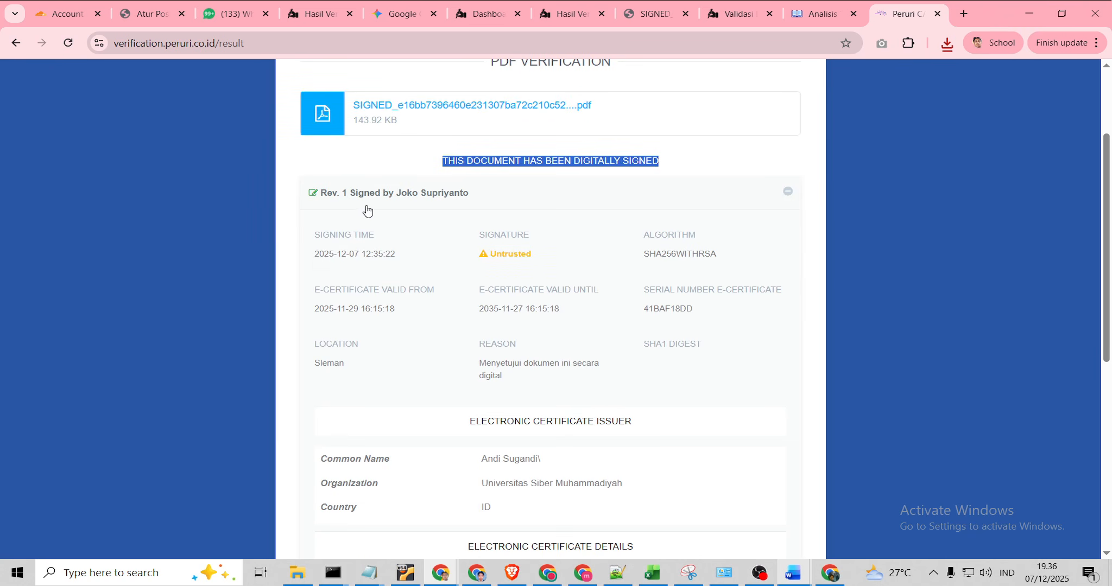
drag(315, 255, 520, 249)
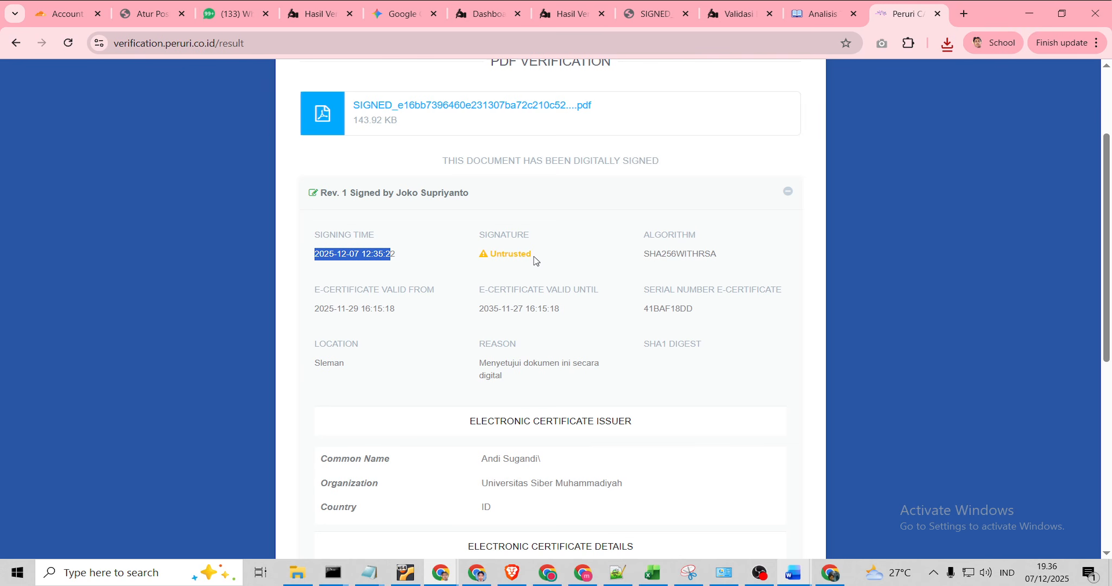
scroll(546, 288, down, 3)
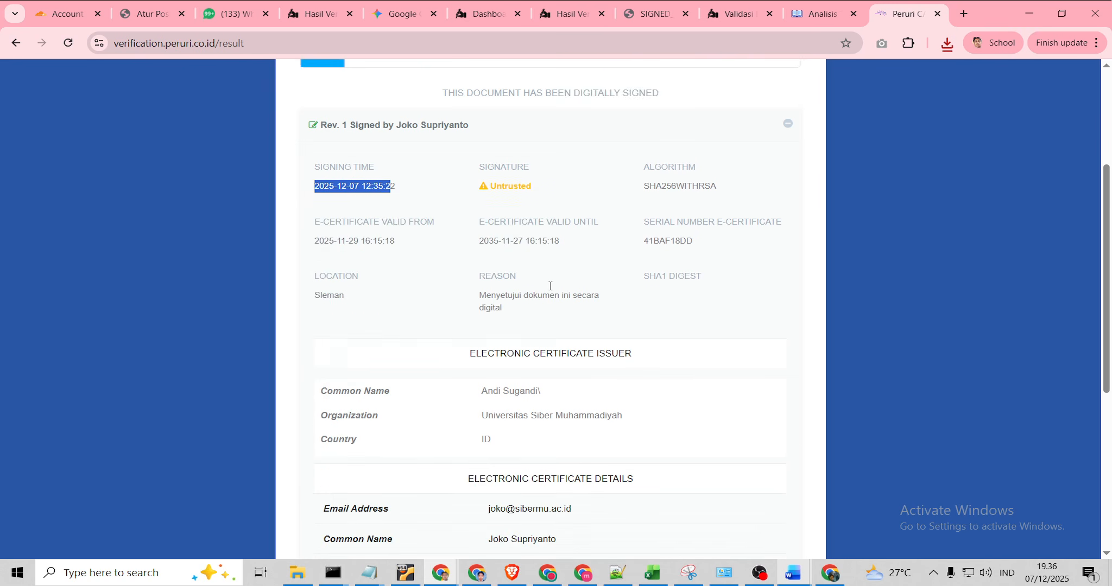
scroll(549, 286, up, 3)
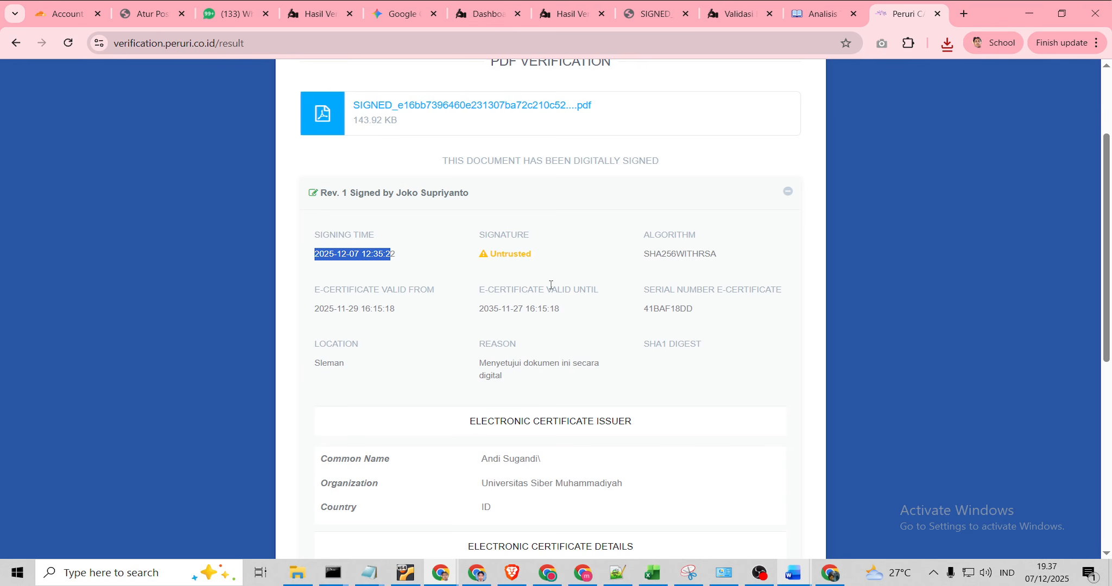
drag(435, 262, 481, 363)
scroll(505, 398, down, 8)
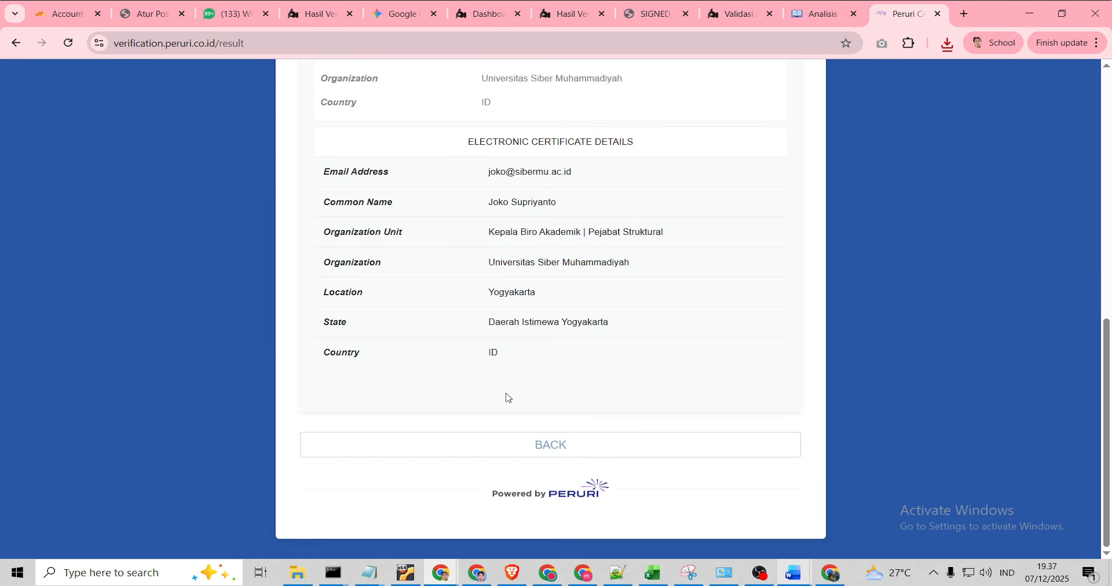
scroll(505, 398, up, 10)
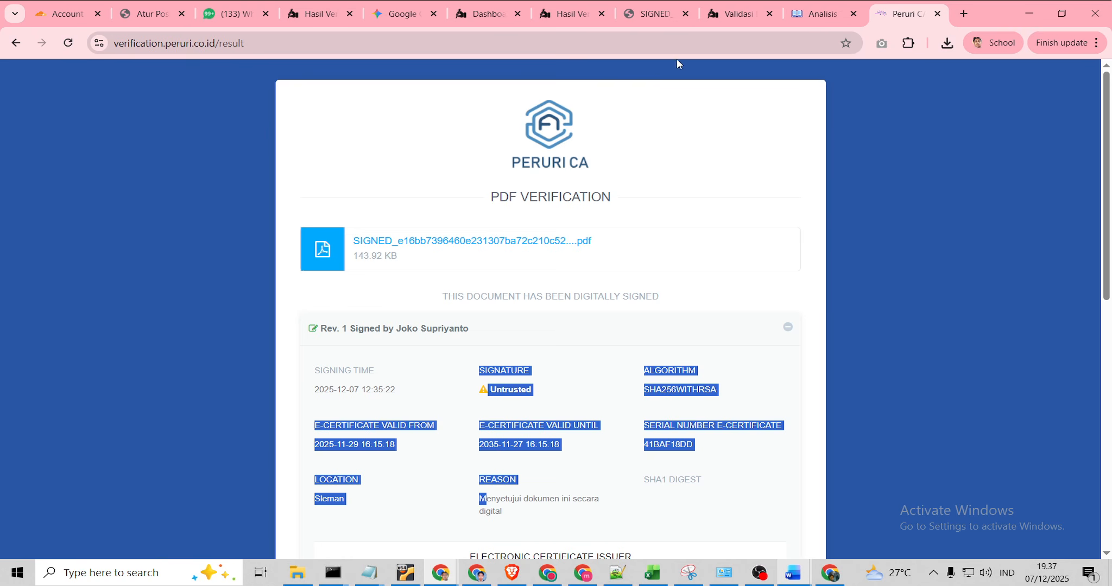
Switch to the other Chrome window and open tte.sibermu.ac.id in its empty tab
click(743, 15)
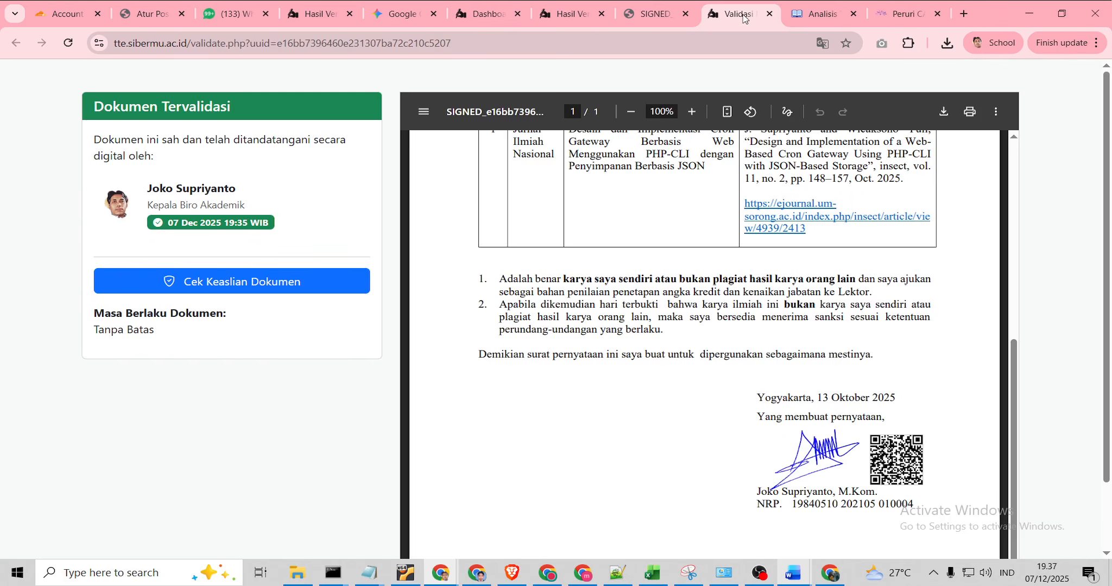
click(842, 19)
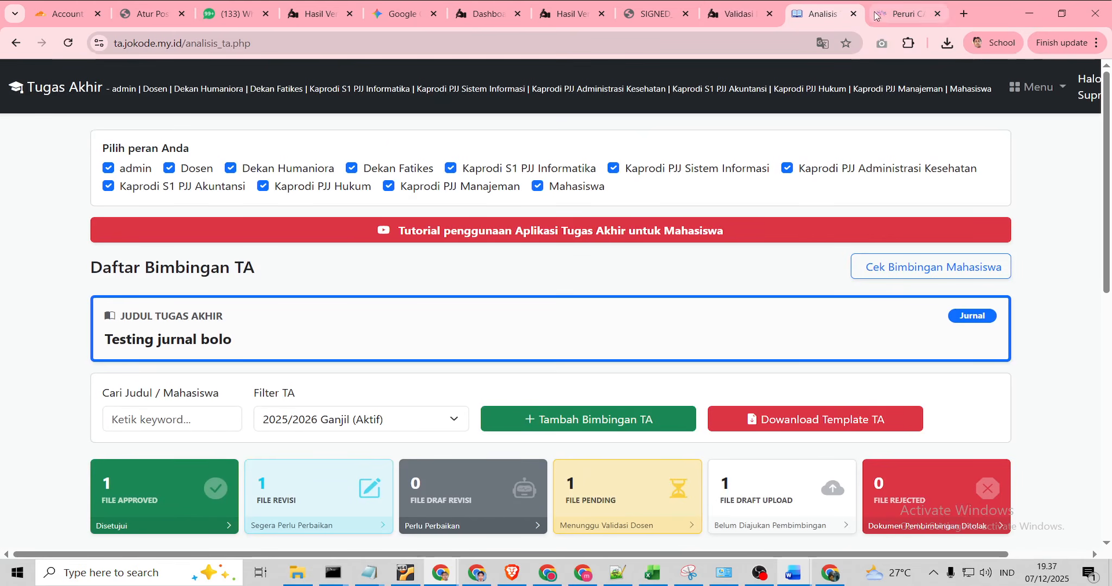
click(828, 574)
click(394, 14)
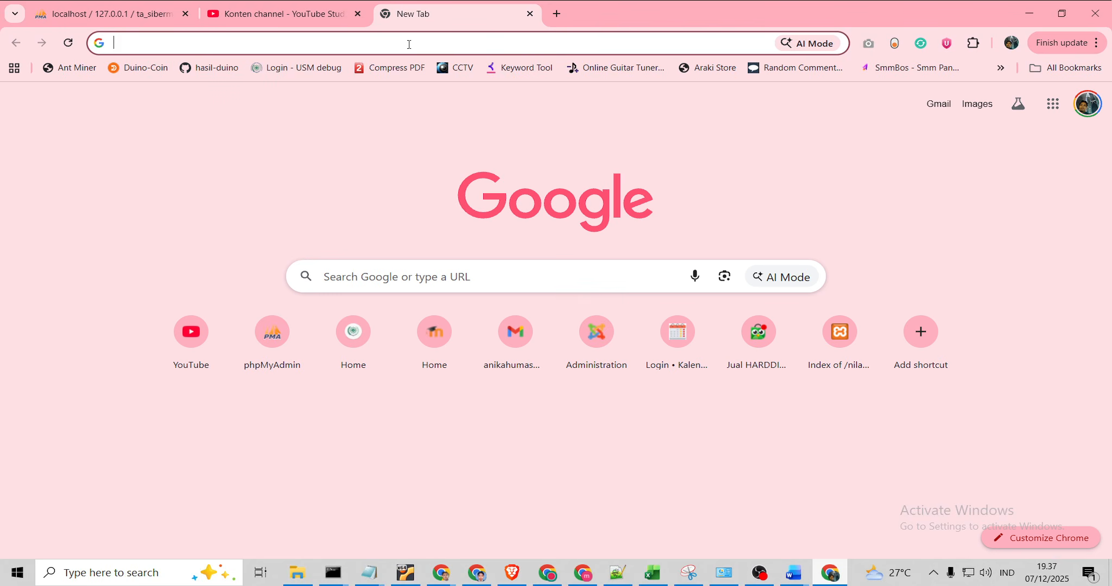
text(tte)
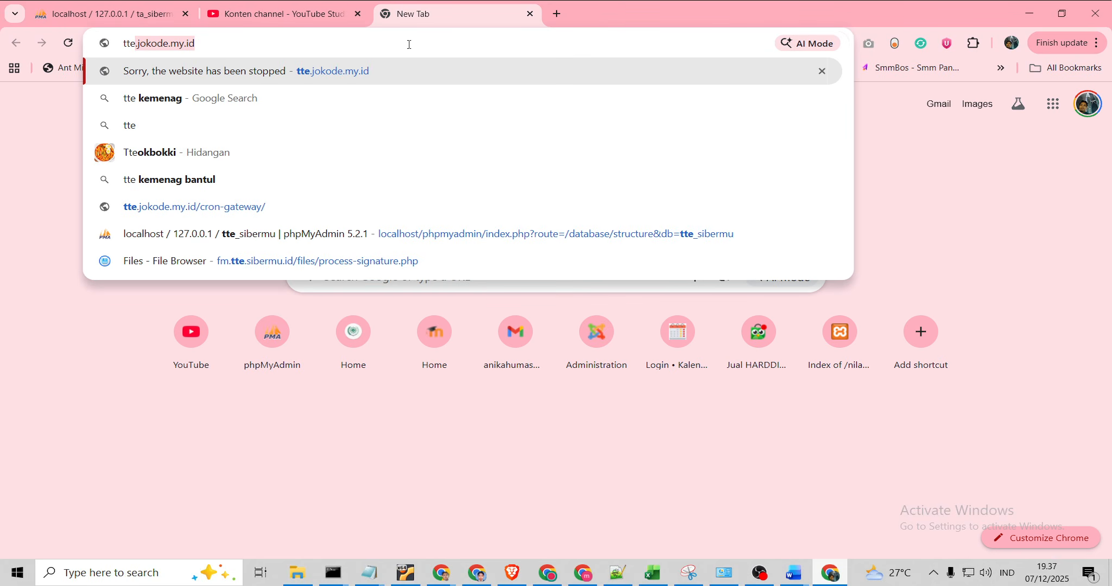
text(.sibermu.a)
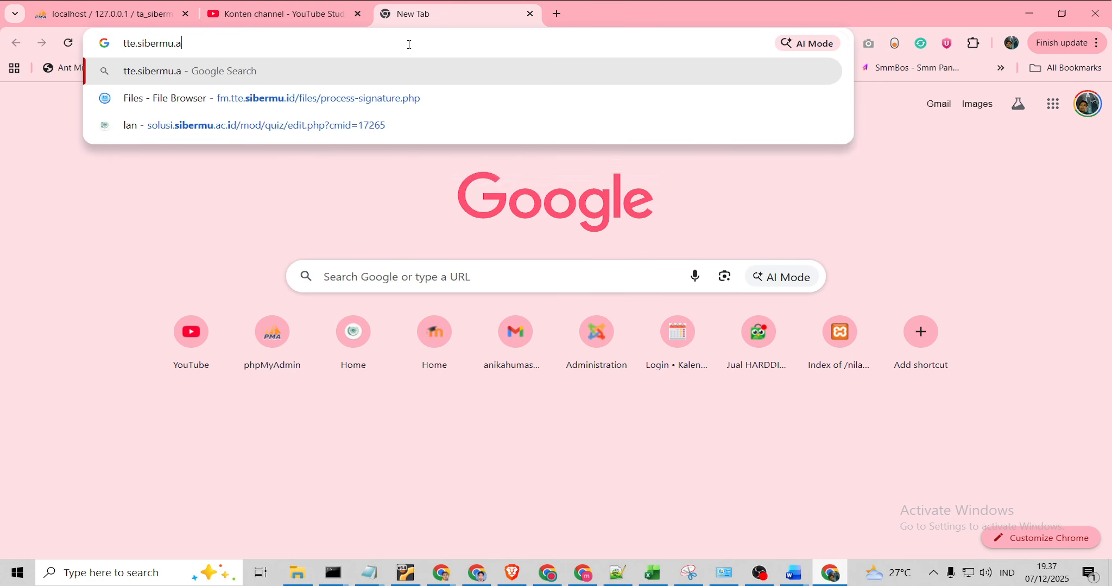
text(c.id)
key(Return)
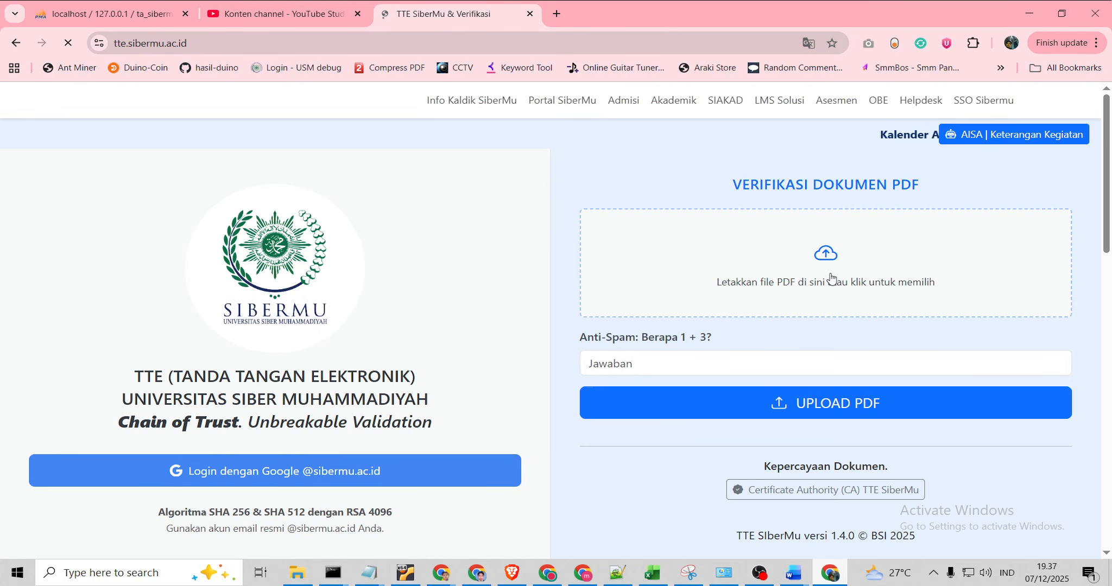
Submit SIGNED_e16bb7396460e231307ba72c210c5207_v176.pdf from New folder for PDF verification, answering the anti-spam question with 4
click(831, 279)
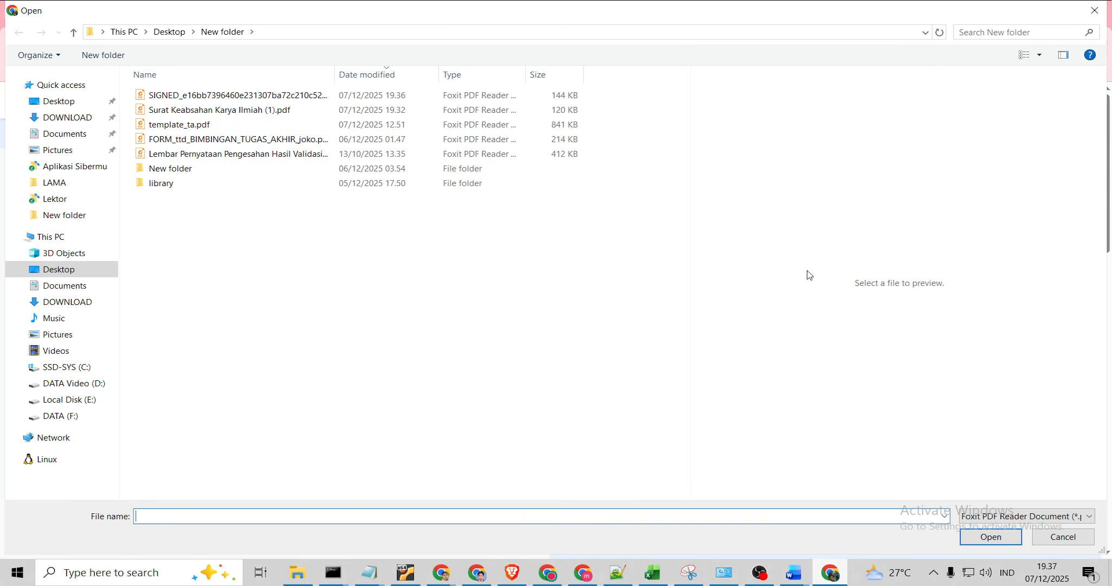
click(153, 102)
click(989, 538)
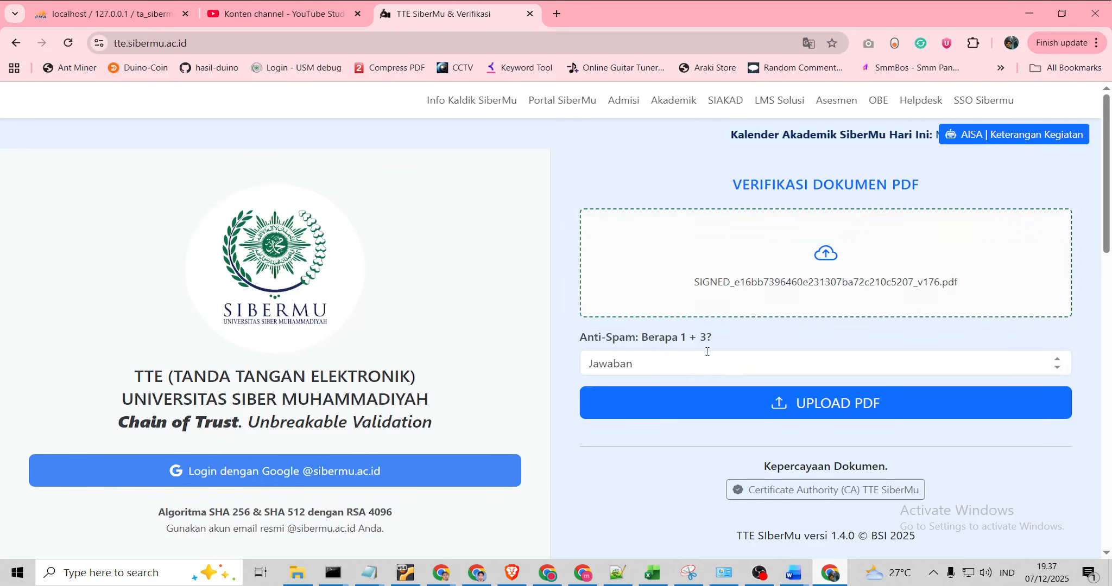
click(665, 356)
text(4)
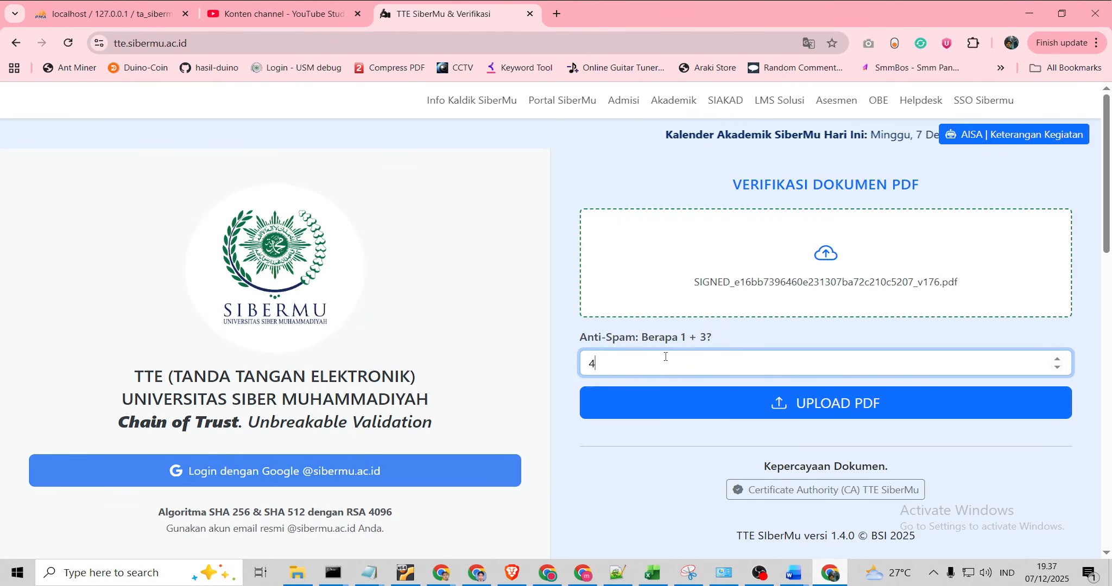
click(847, 414)
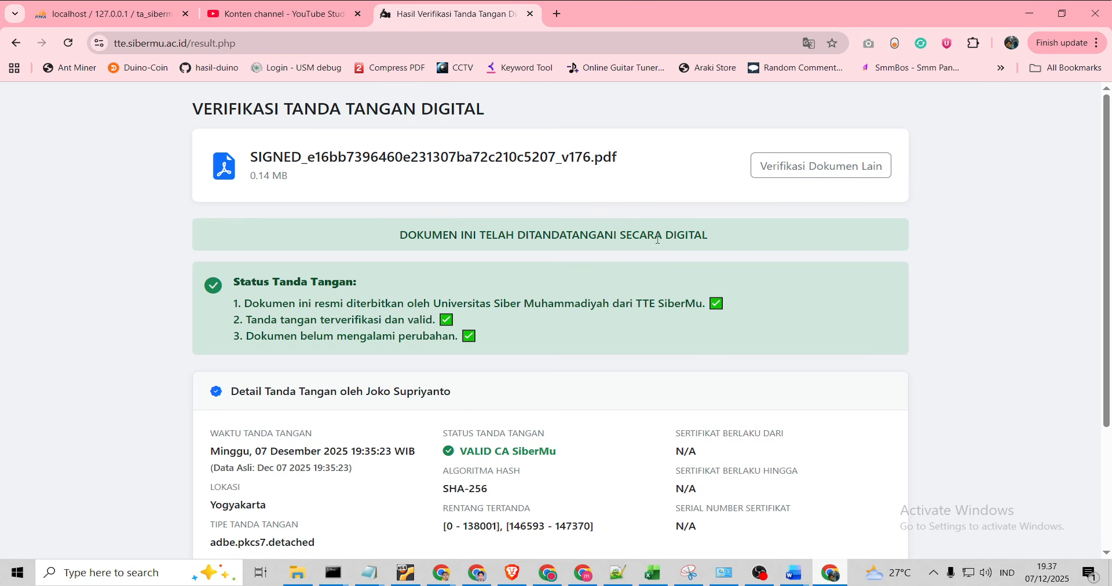
Examine the Status Tanda Tangan statements and the signature details on the TTE SiberMu verification result
scroll(444, 350, down, 1)
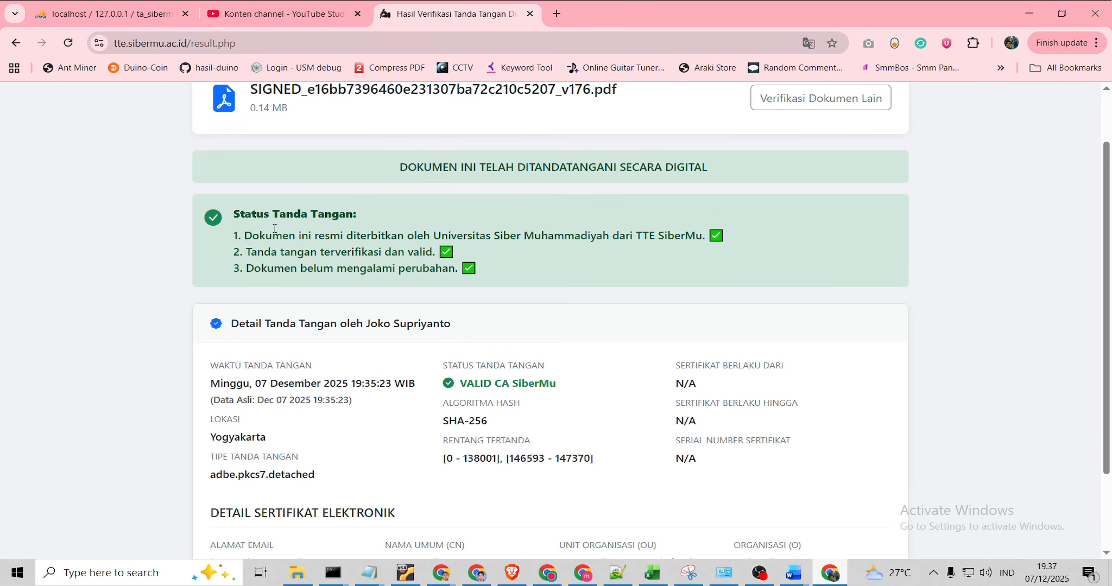
drag(249, 236, 743, 240)
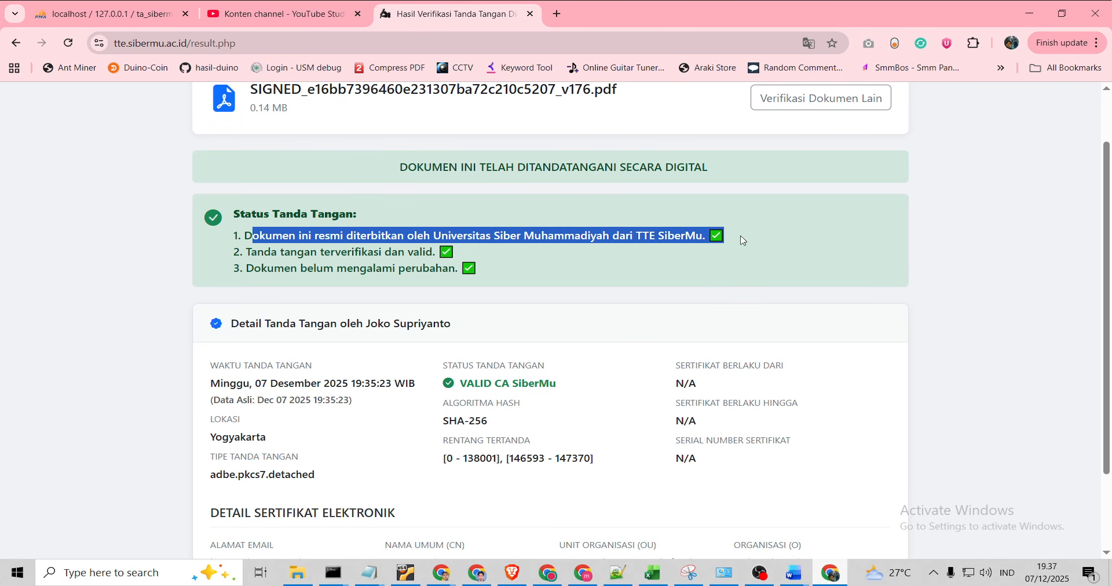
drag(310, 252, 454, 252)
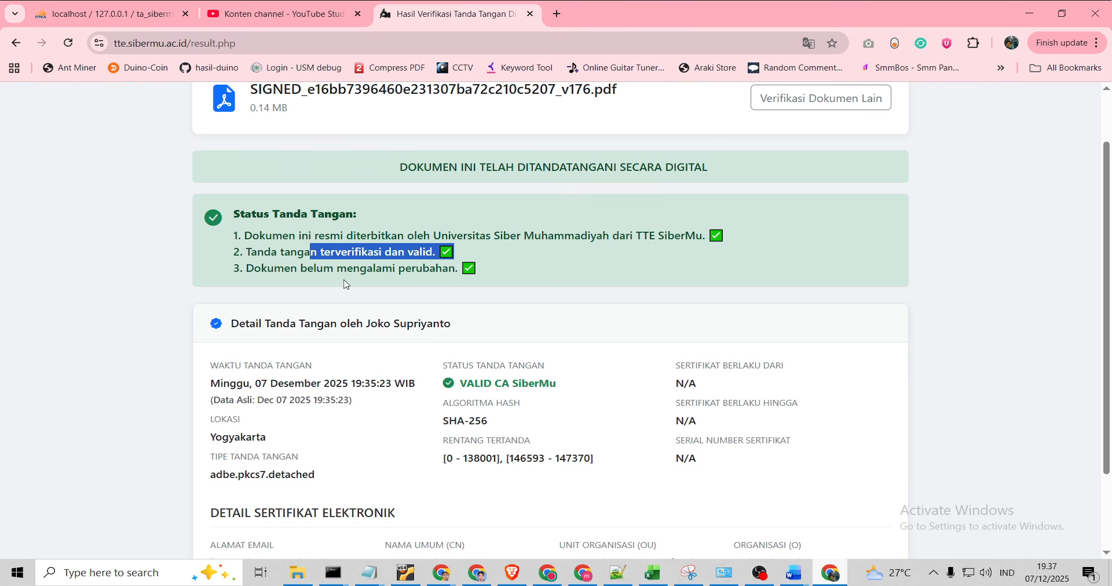
scroll(537, 404, down, 1)
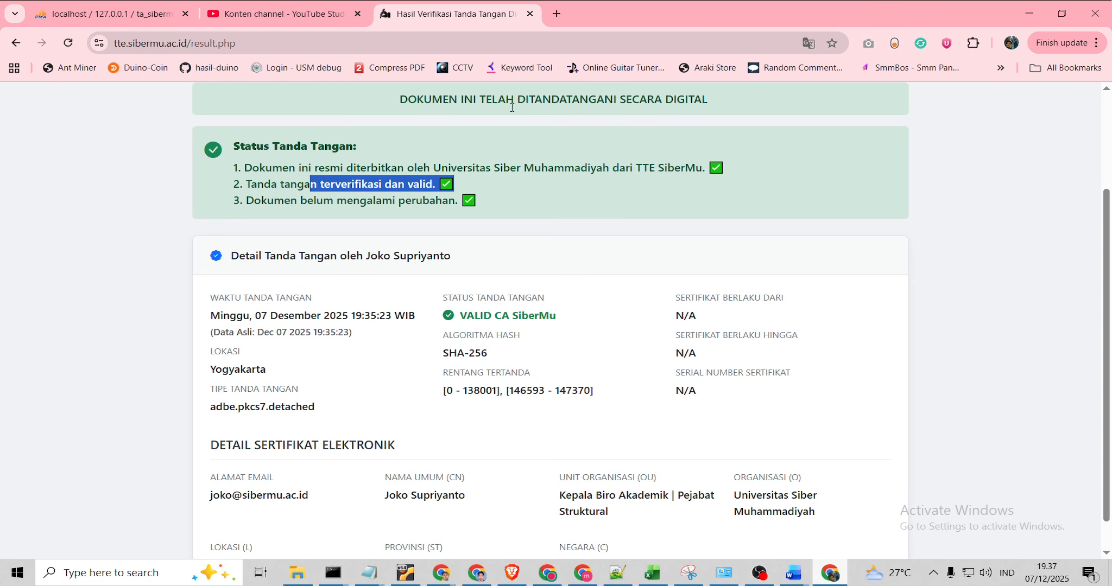
click(557, 13)
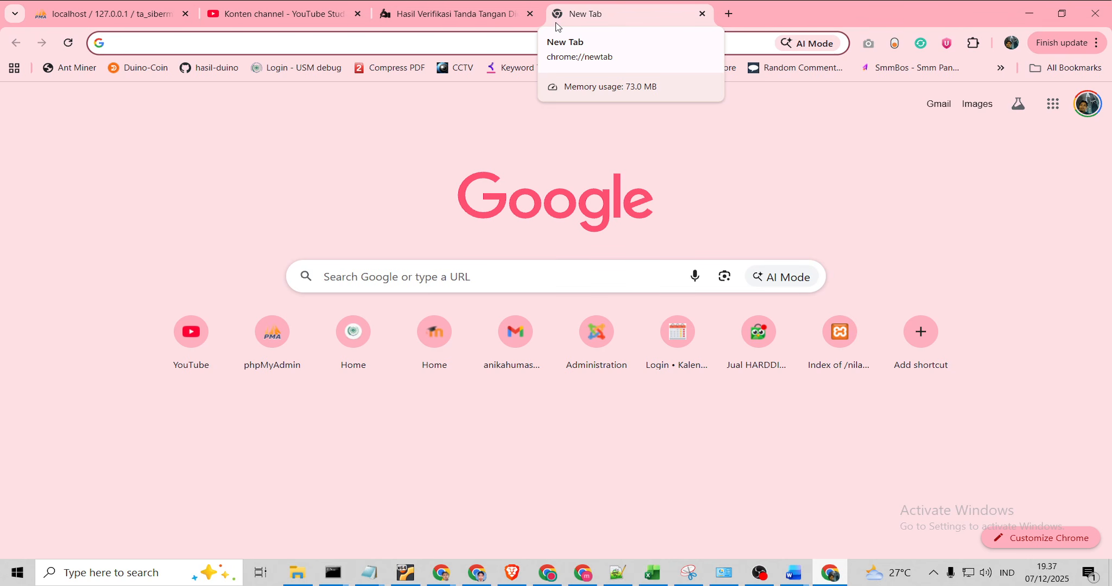
text(pdf )
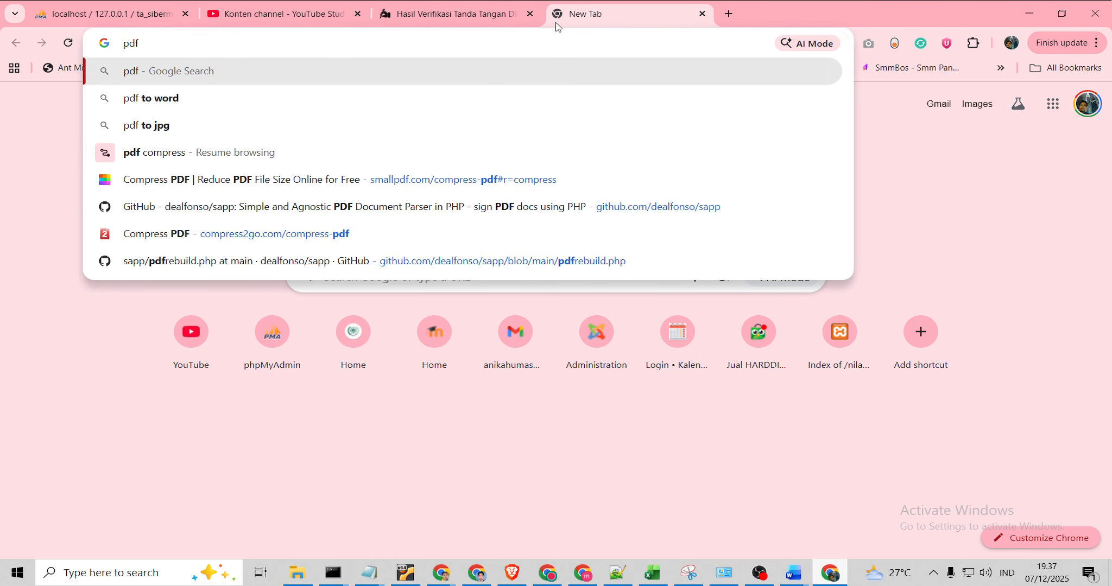
text(edito)
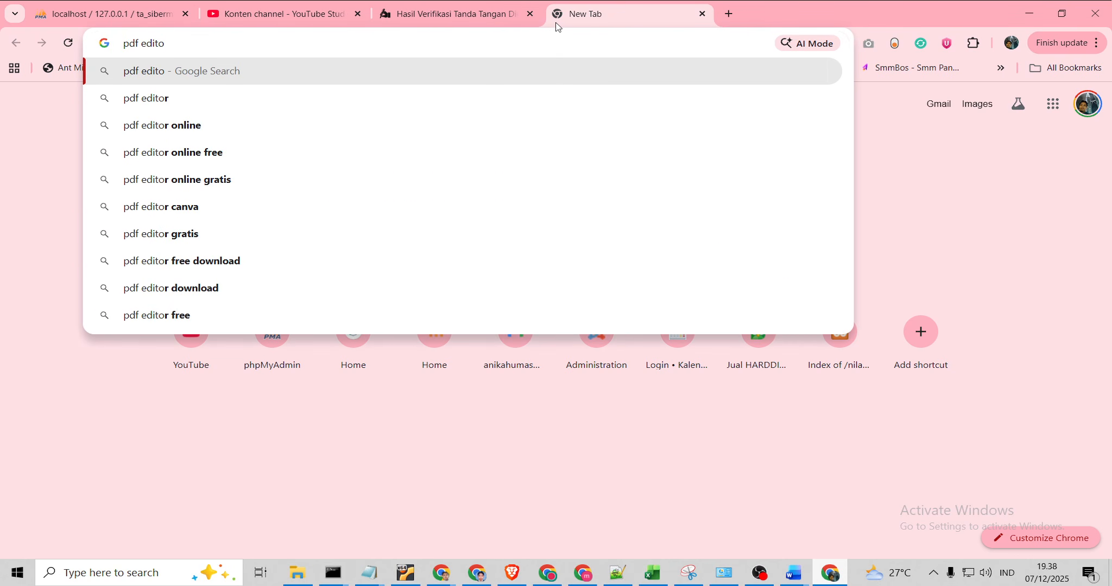
In the Chrome window showing File Browser, search Google for "pdf editor free" and open Canva's Free Online PDF Editor
click(549, 573)
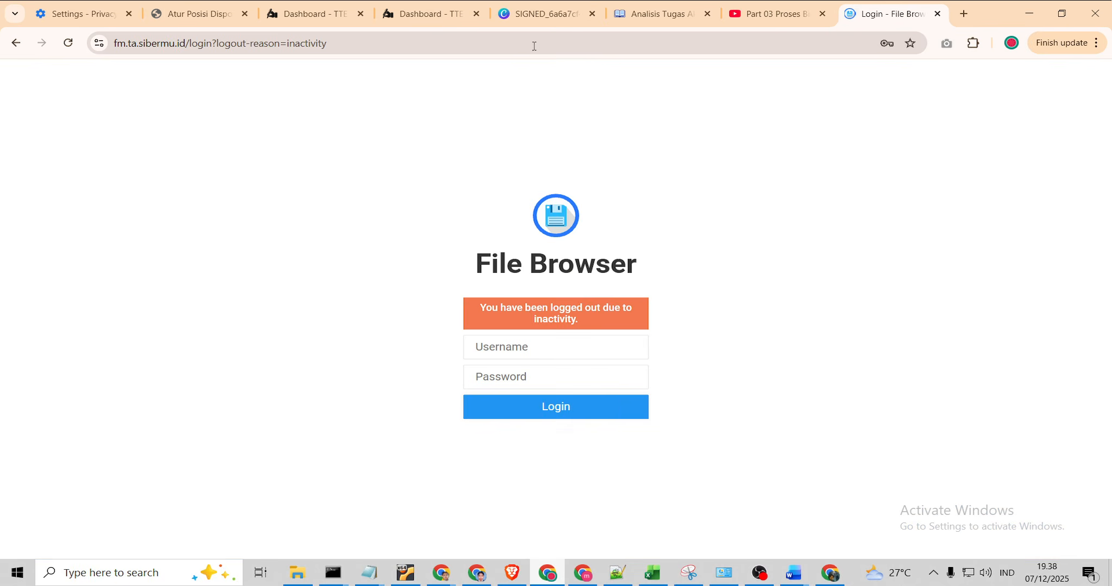
click(562, 46)
text(pdf)
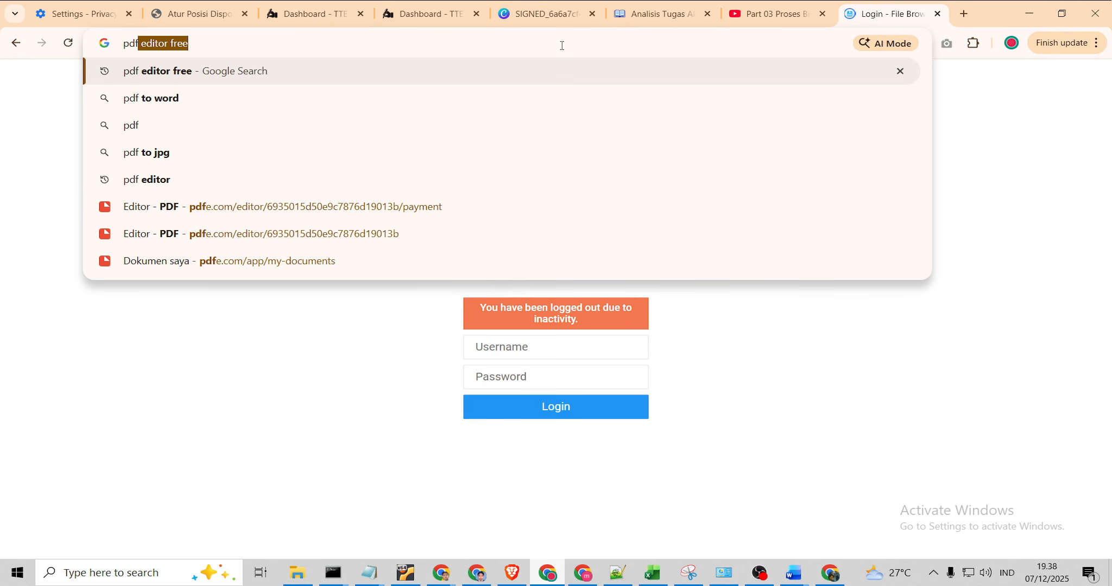
text( editor)
key(Return)
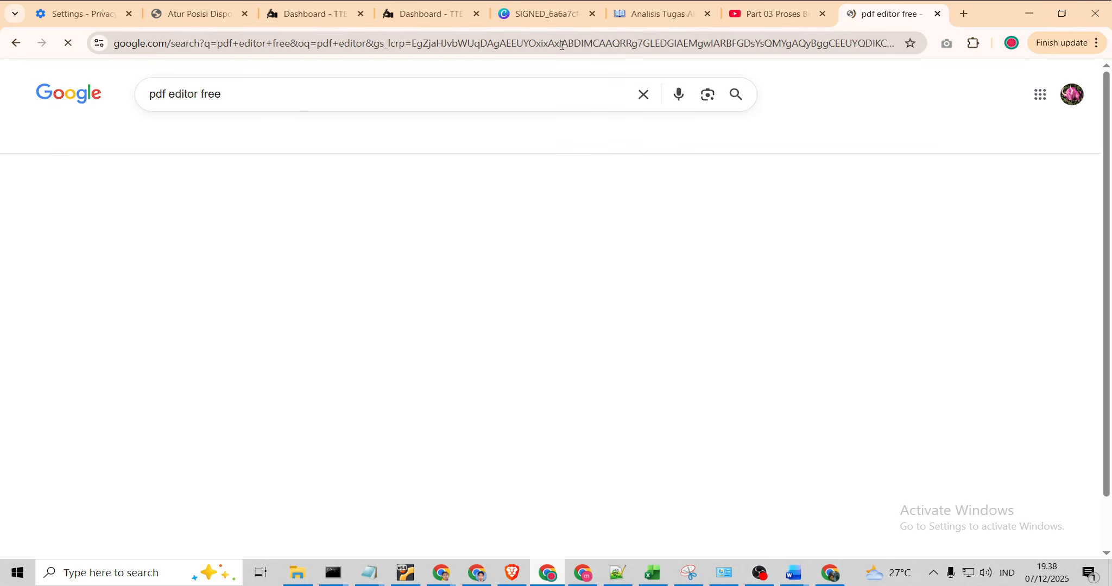
scroll(345, 305, down, 5)
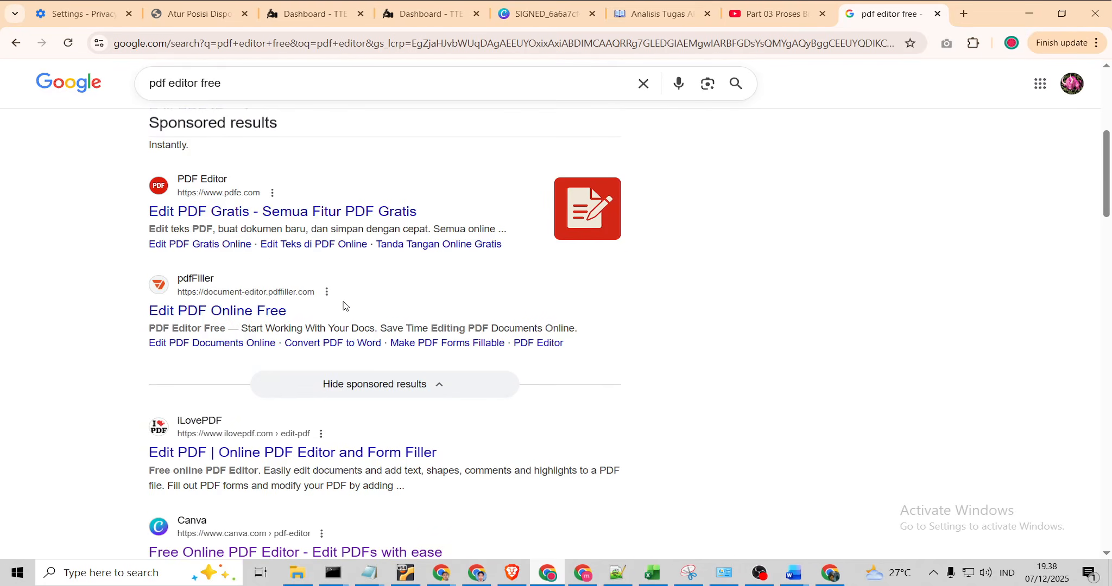
scroll(343, 305, down, 3)
click(307, 347)
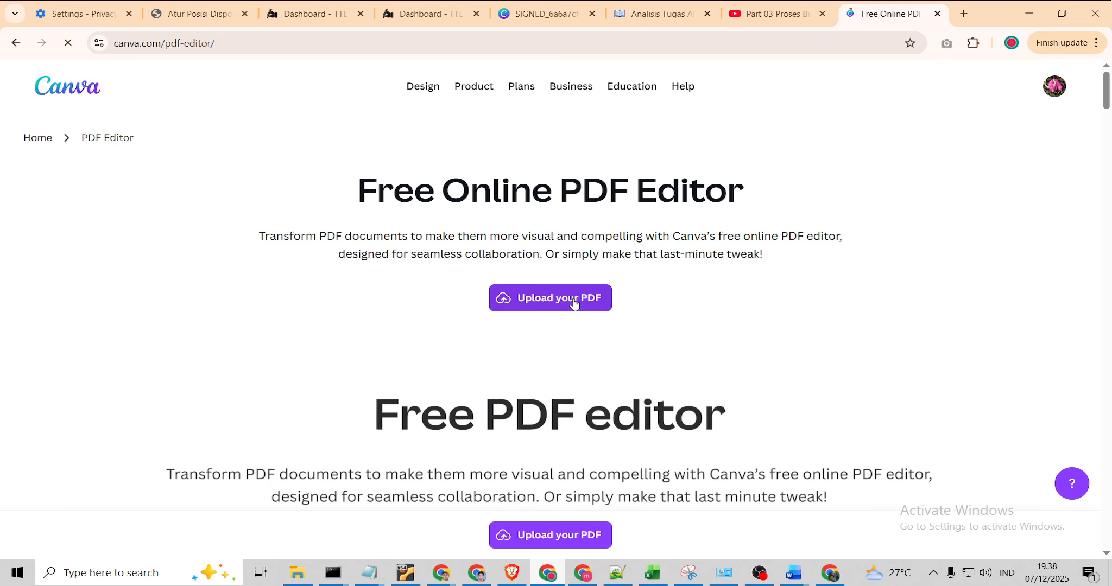
Upload SIGNED_e16bb7396460e231307ba72c210c5207_v176.pdf from the Desktop's New folder into the Canva PDF editor
click(571, 298)
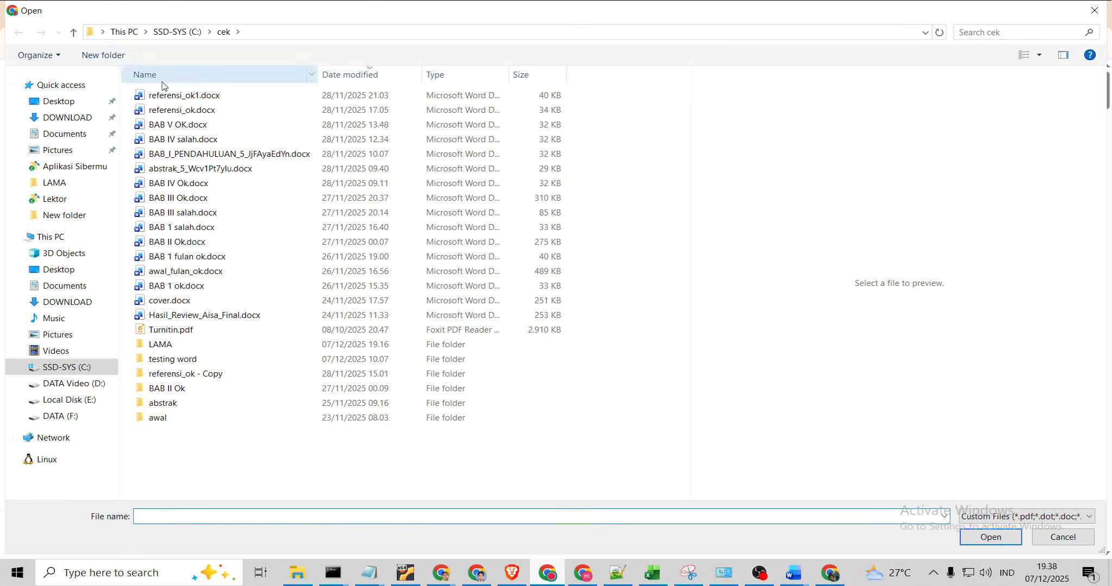
click(59, 101)
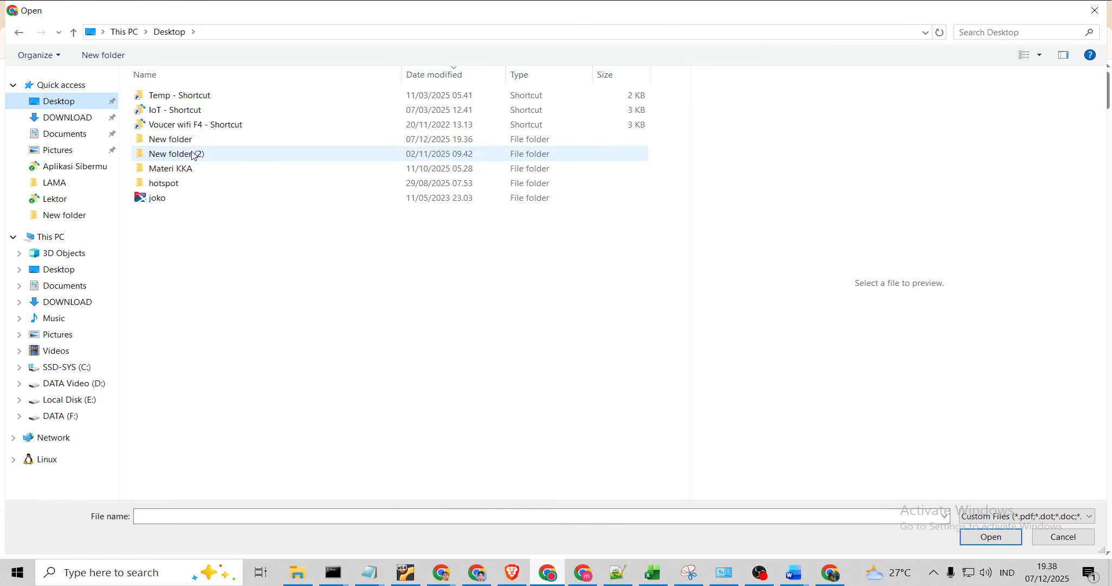
double_click(190, 142)
click(207, 96)
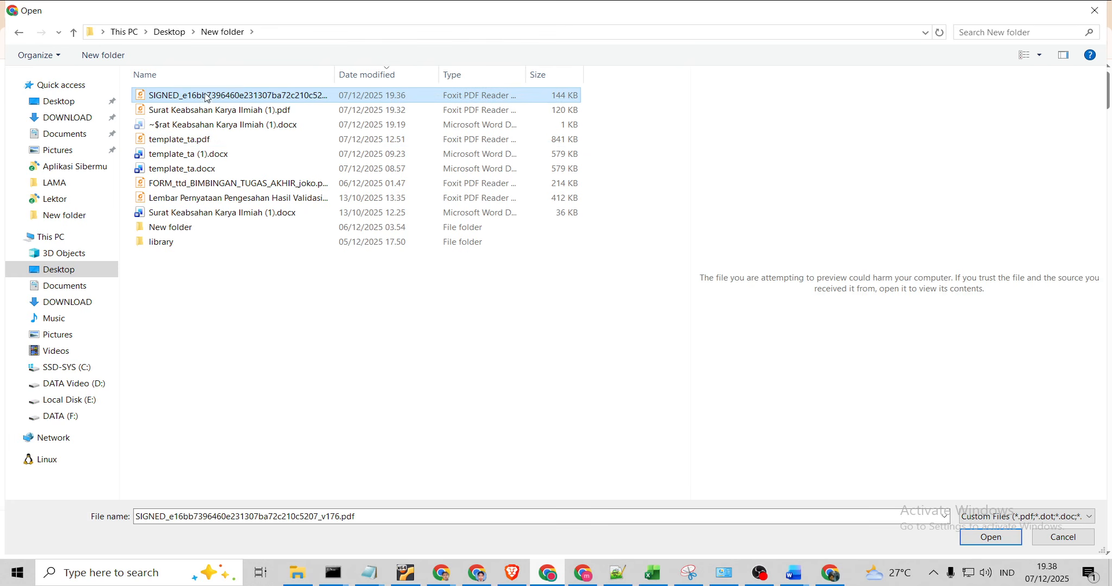
click(991, 537)
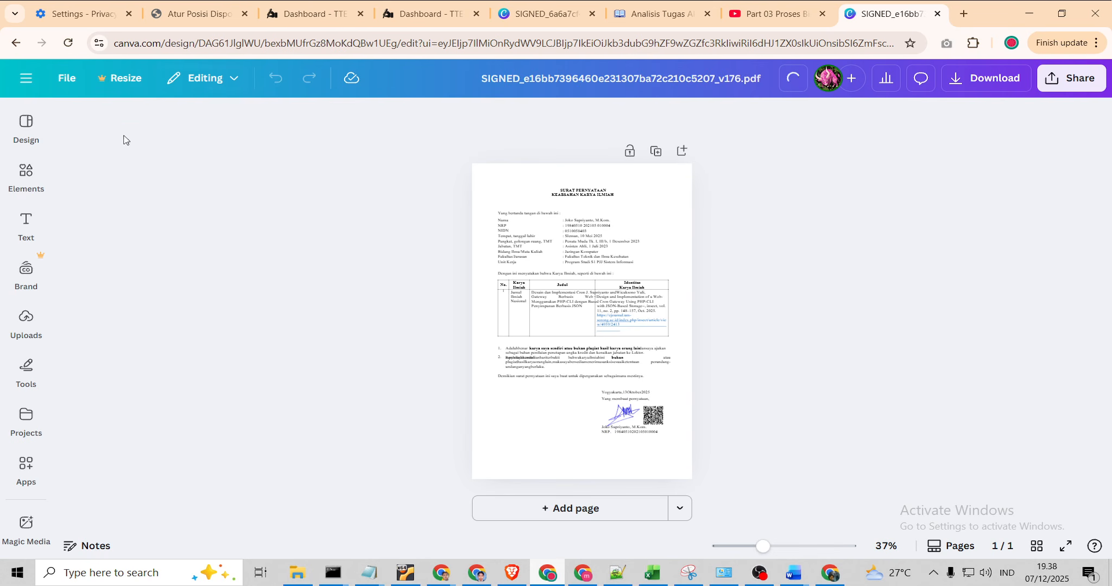
Insert a text box with its placeholder text on the page and add a line reading "Testing" beneath the letter's title
click(25, 217)
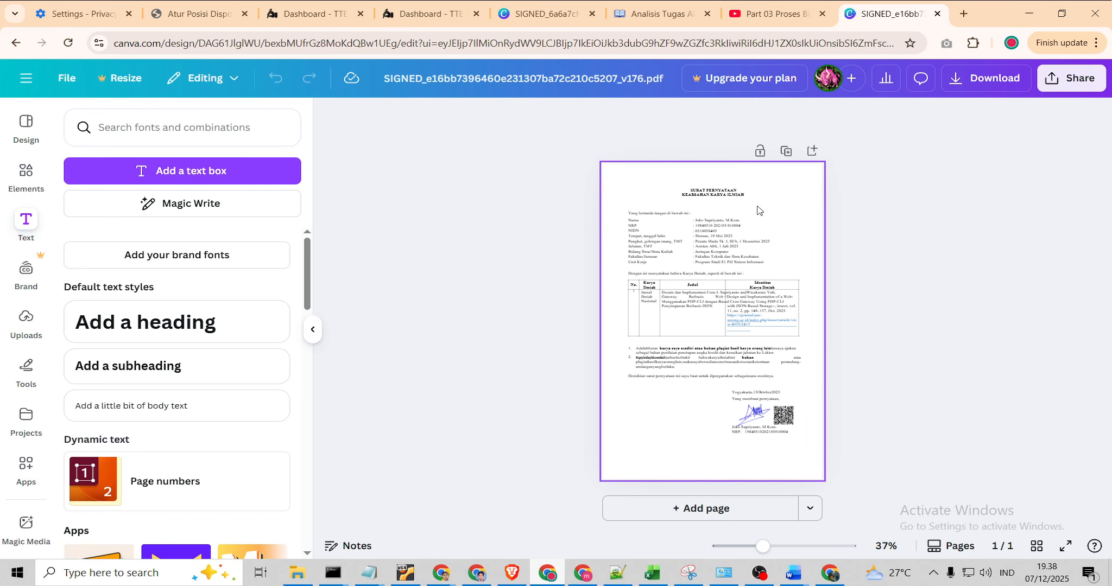
click(195, 171)
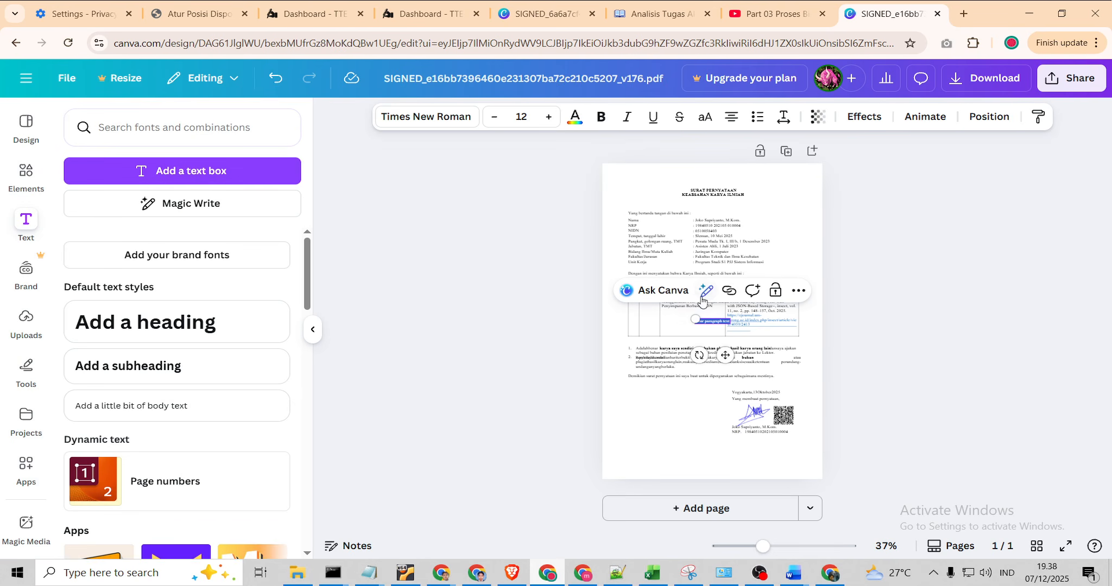
double_click(734, 193)
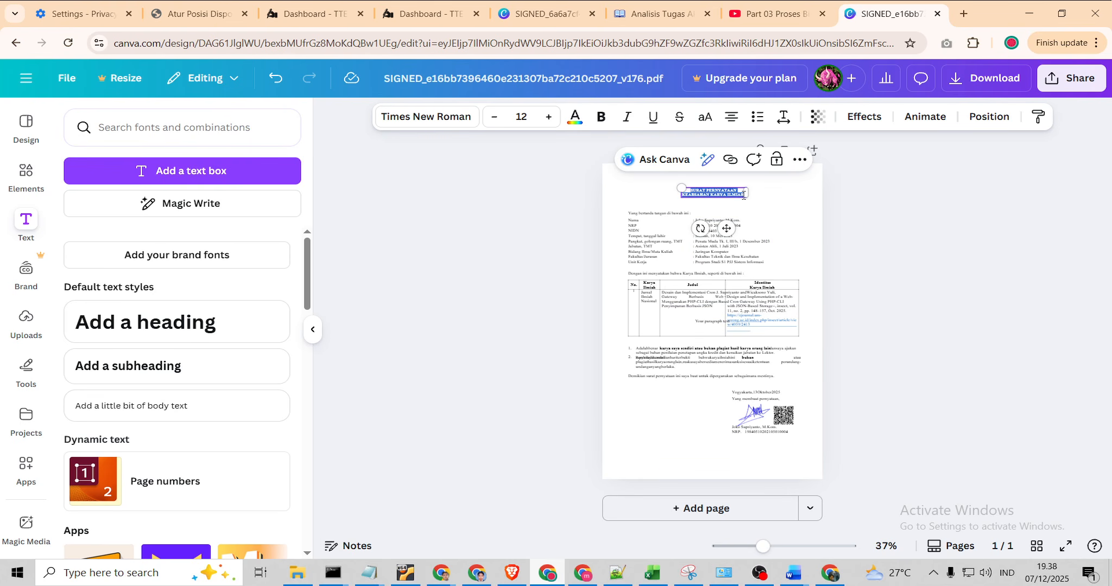
click(746, 194)
key(Return)
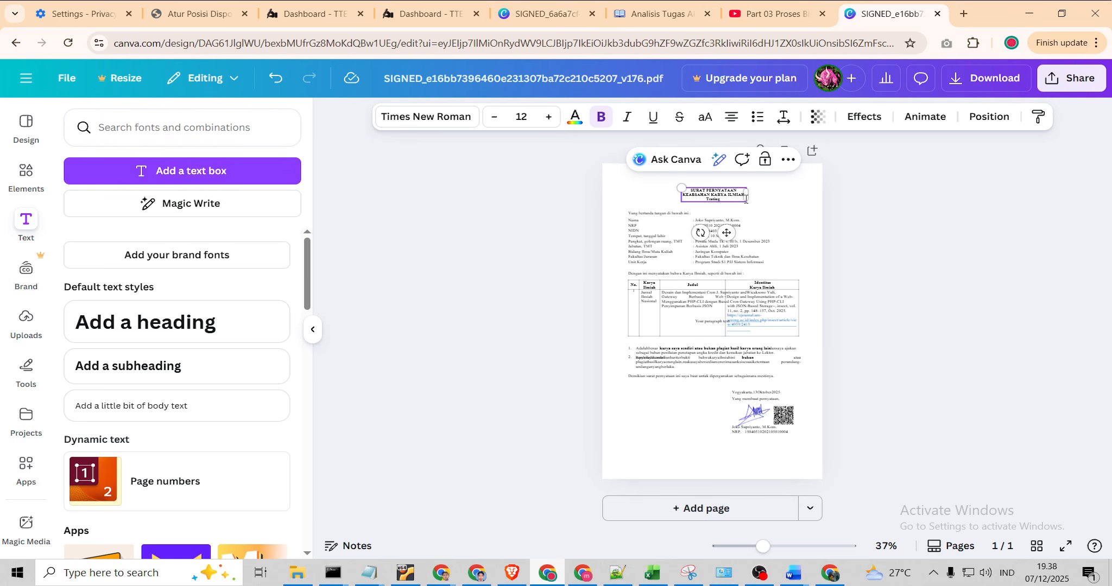
click(712, 212)
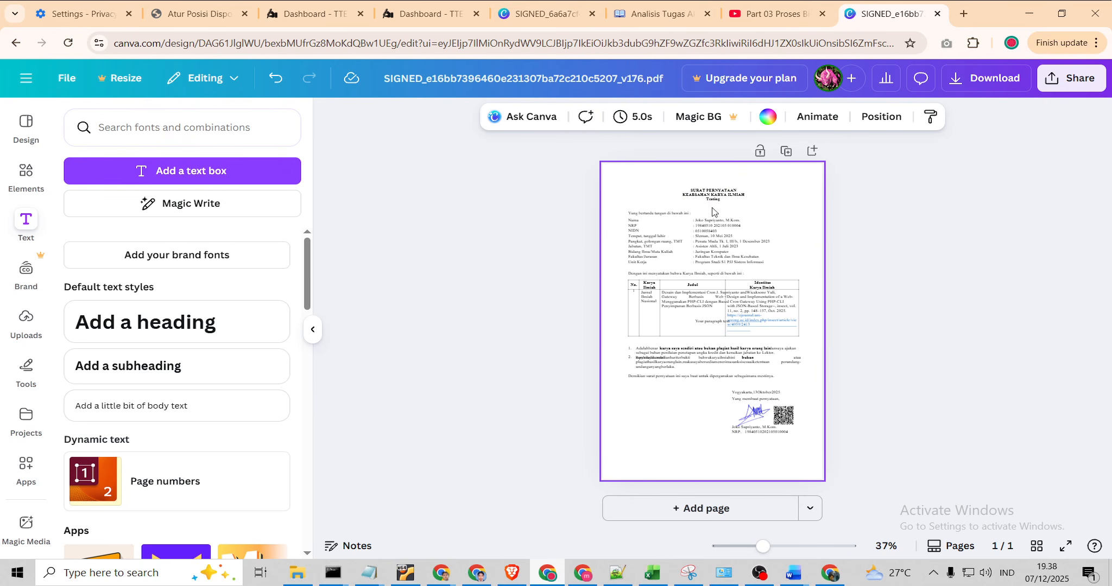
Download the edited design as PDF Standard, saving it as SIGNED_editing in the Desktop's New folder
click(980, 82)
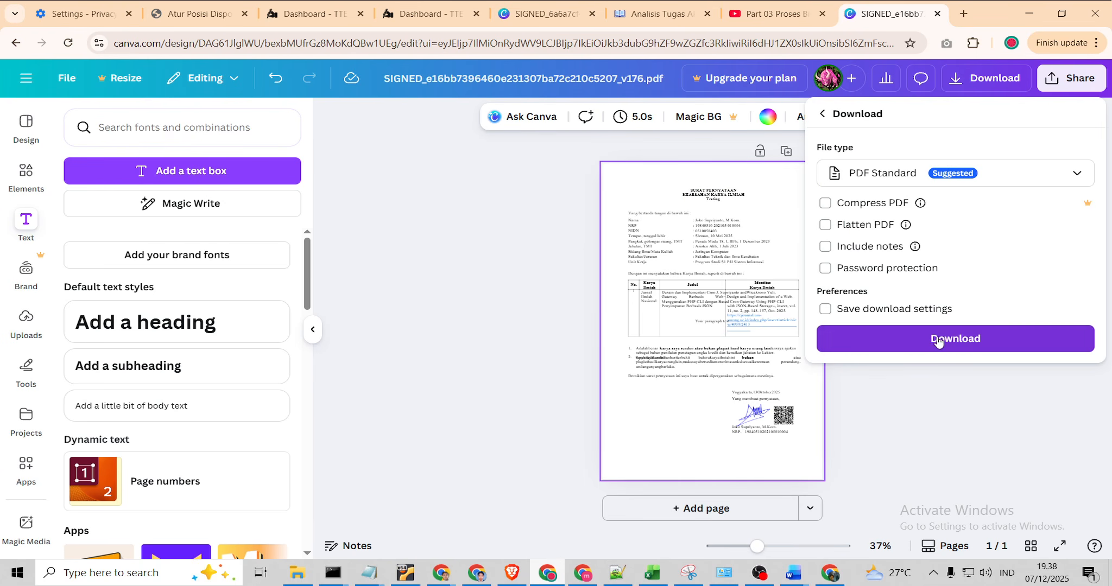
click(958, 339)
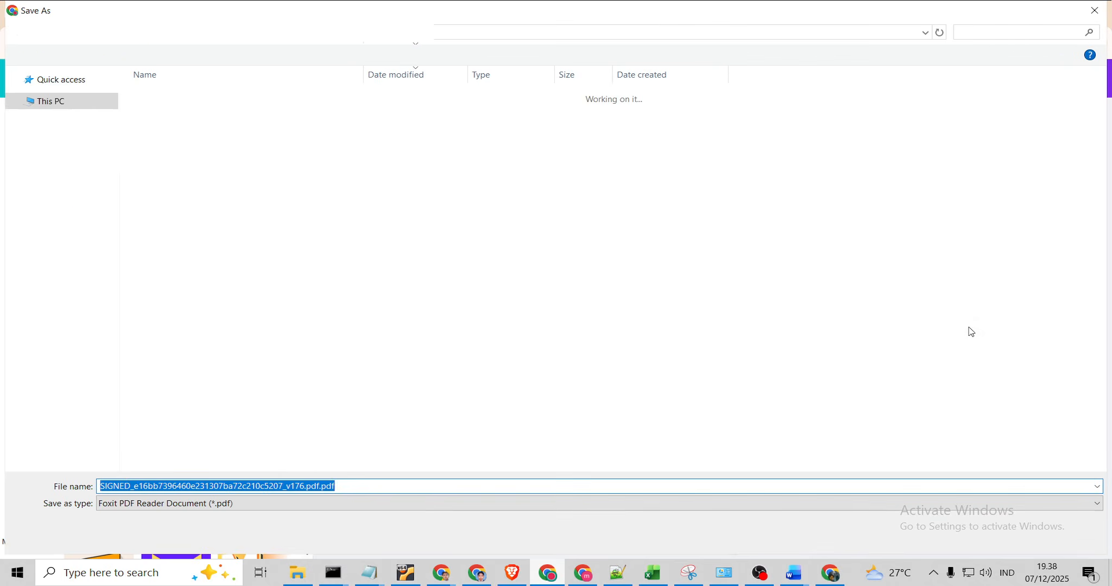
click(68, 102)
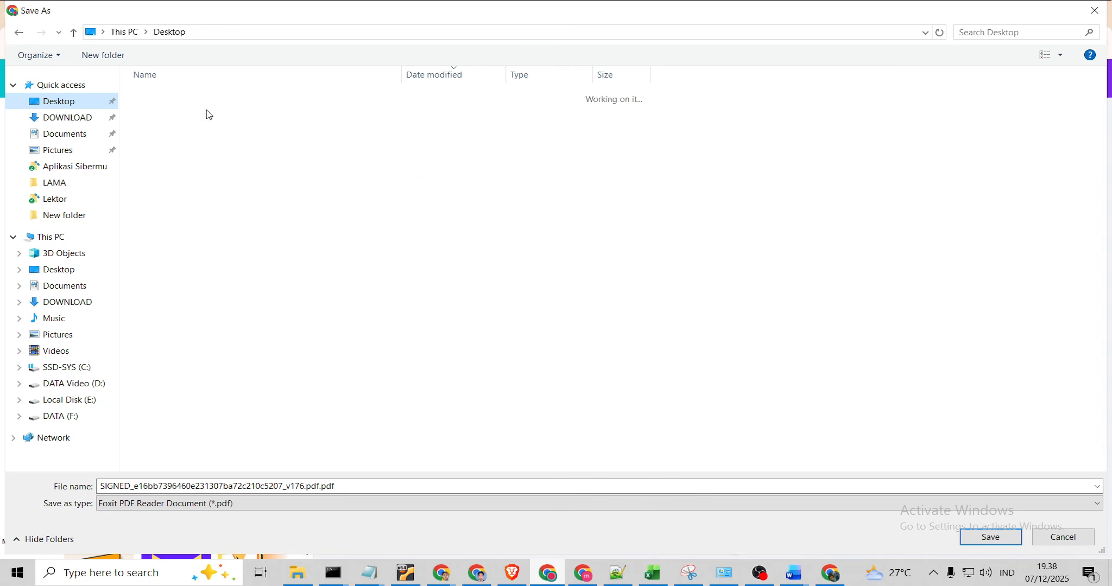
click(185, 142)
double_click(185, 142)
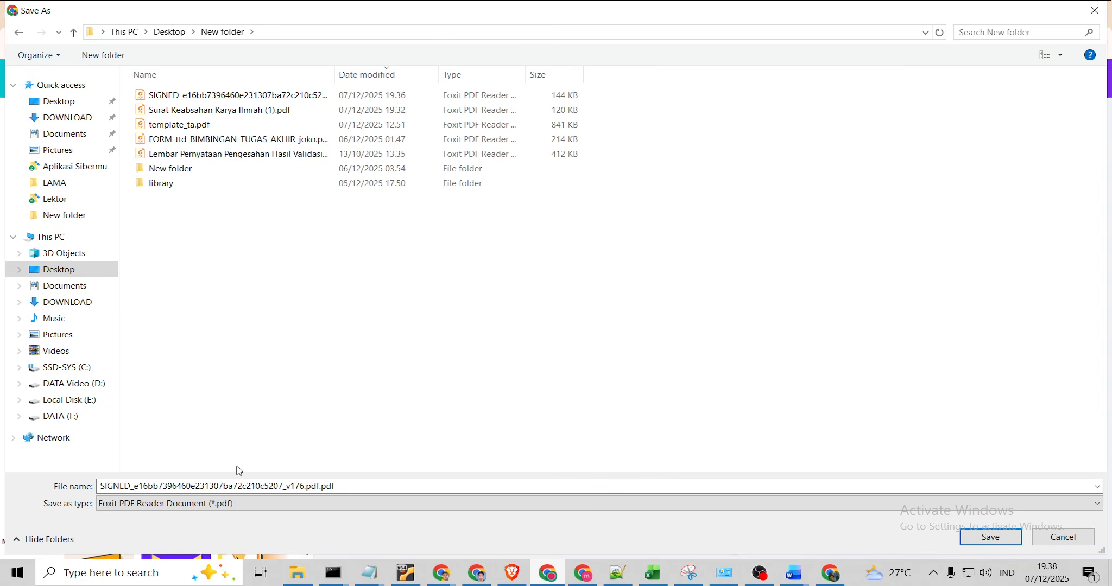
click(339, 487)
drag(339, 487, 144, 495)
text(ed)
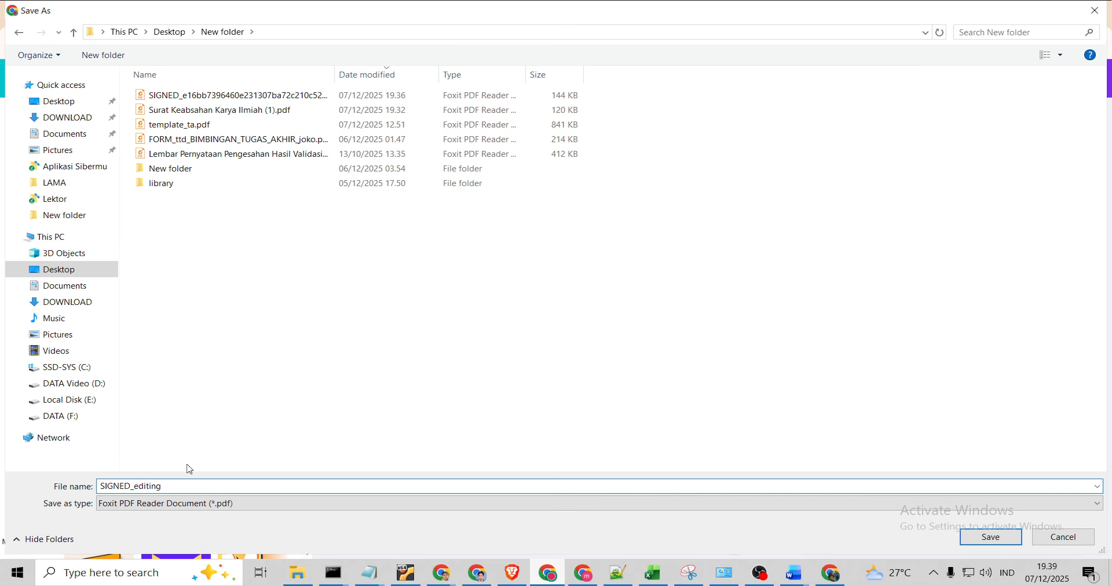
text(iting)
click(992, 538)
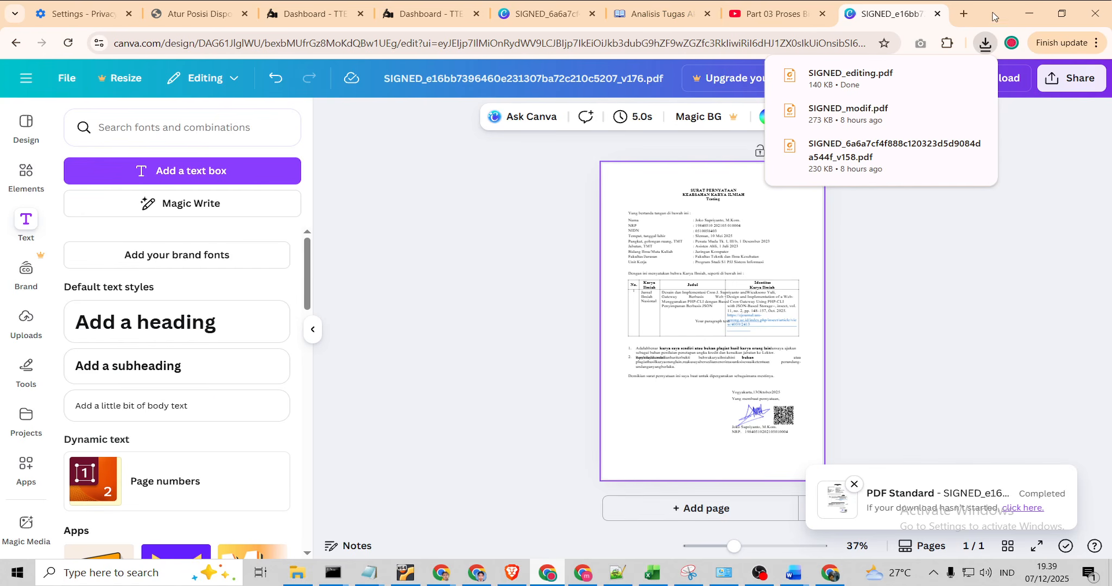
Switch to the Chrome window with the TTE SiberMu verification result and open the form for verifying another document
click(442, 19)
click(1033, 15)
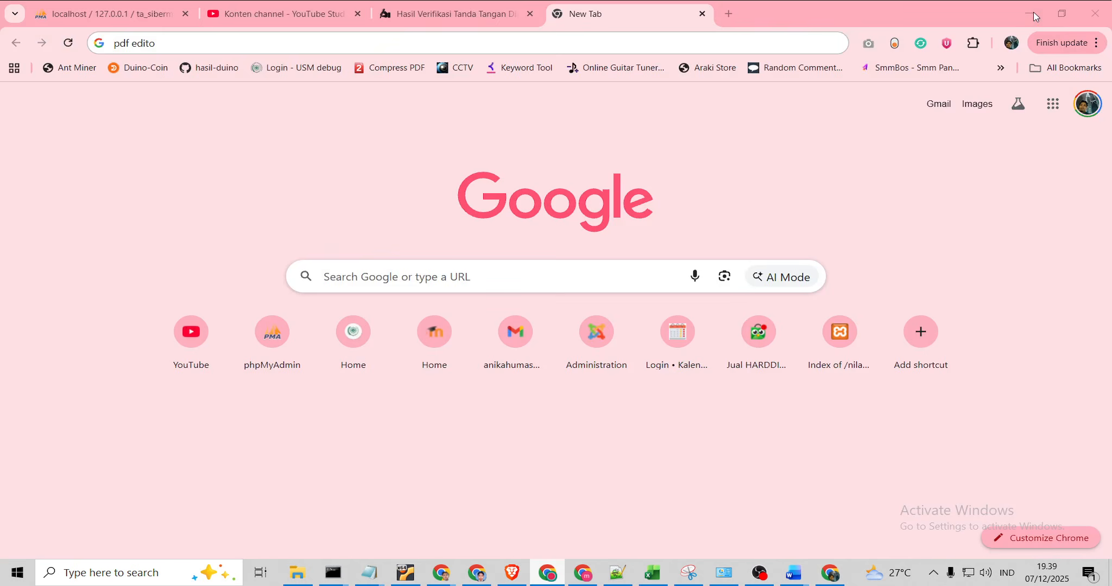
click(510, 15)
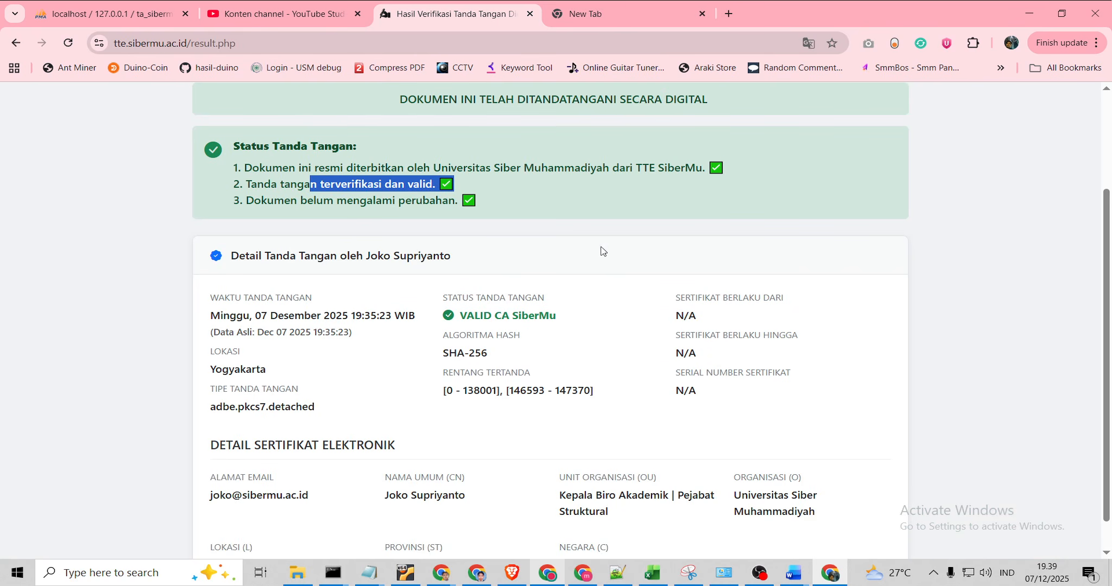
scroll(601, 251, up, 3)
click(793, 162)
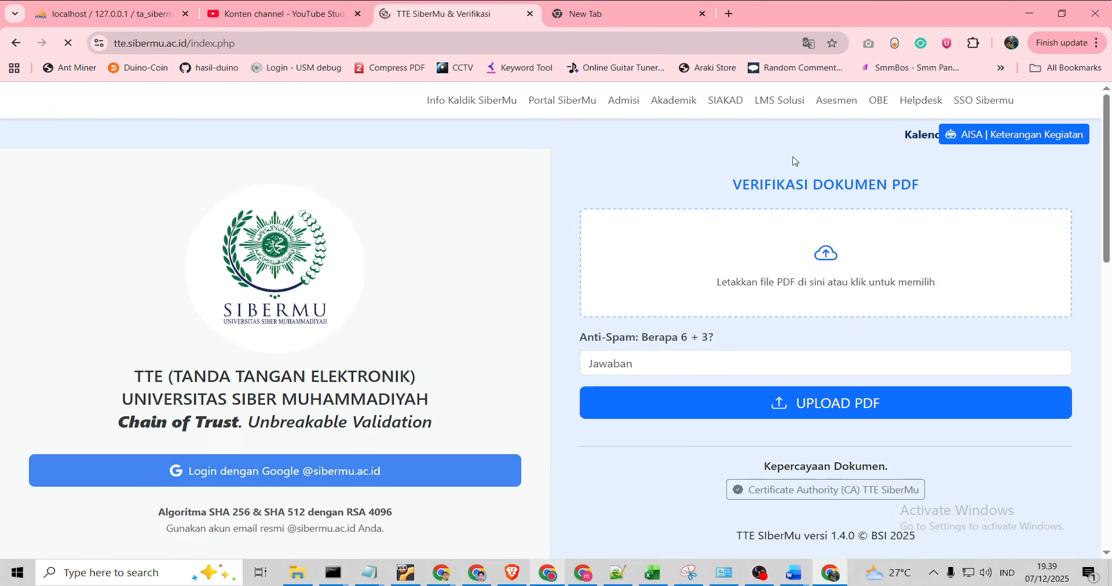
Submit SIGNED_editing.pdf from New folder for PDF verification, answering the anti-spam question with 9
click(834, 271)
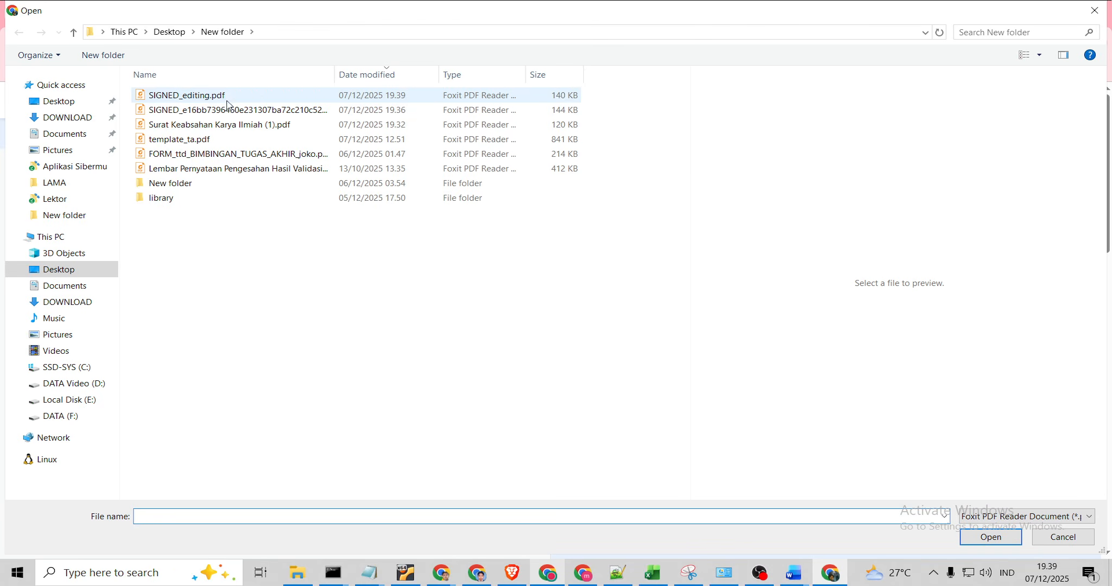
click(227, 101)
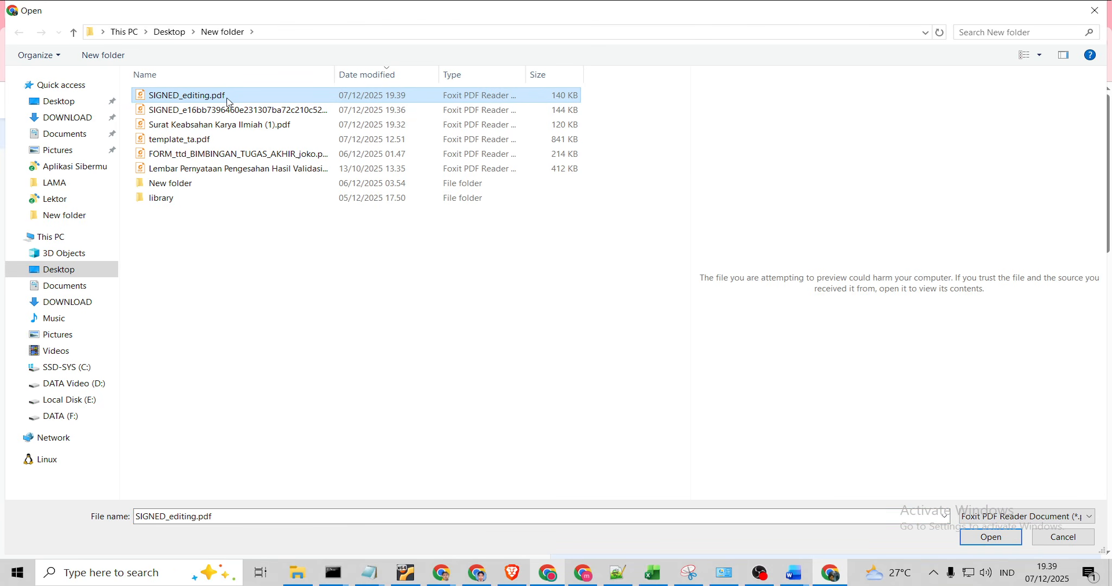
right_click(227, 103)
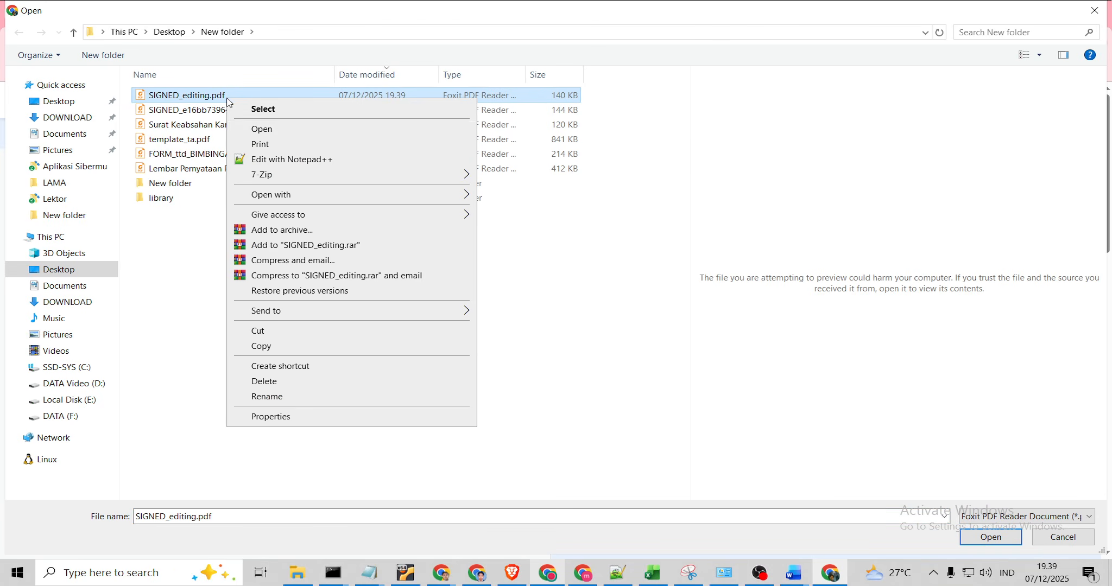
click(992, 539)
click(664, 363)
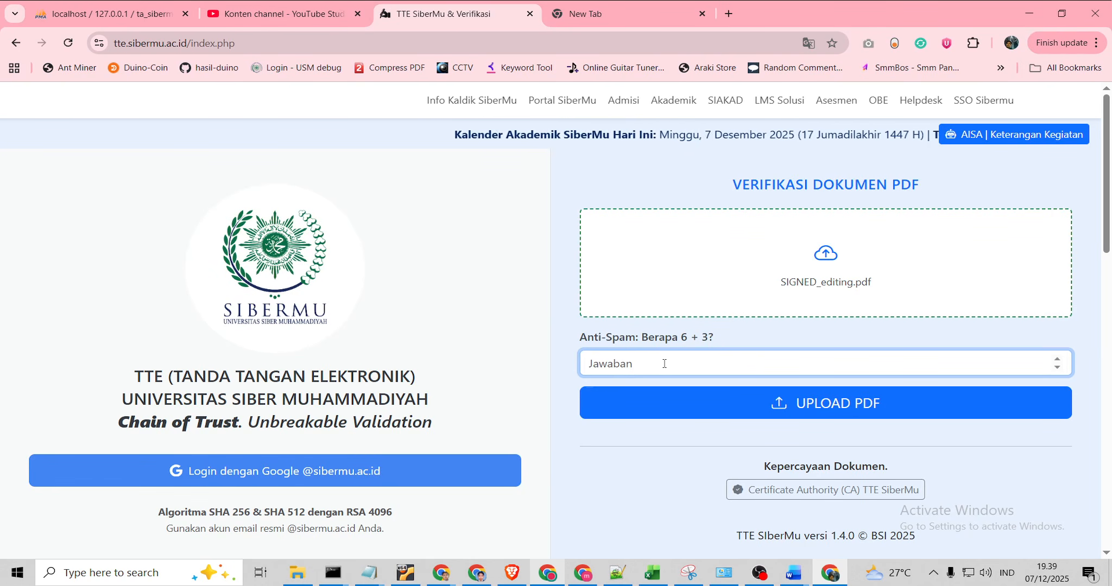
text(9)
click(829, 411)
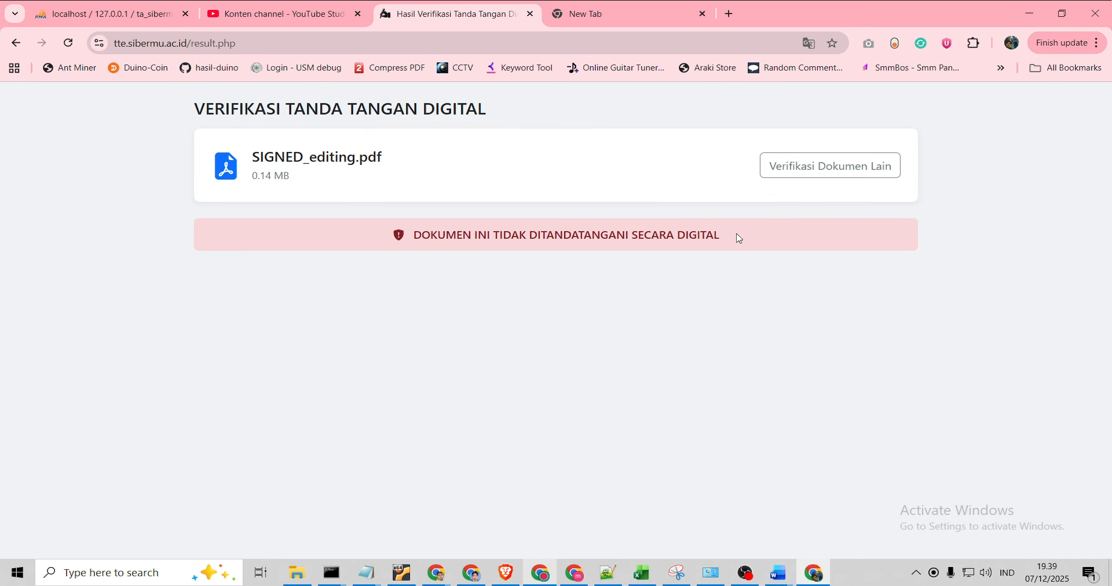
Open SIGNED_editing.pdf from the Desktop's New folder in Foxit PDF Reader and examine the letter's title, body and signature block with QR code
click(1029, 12)
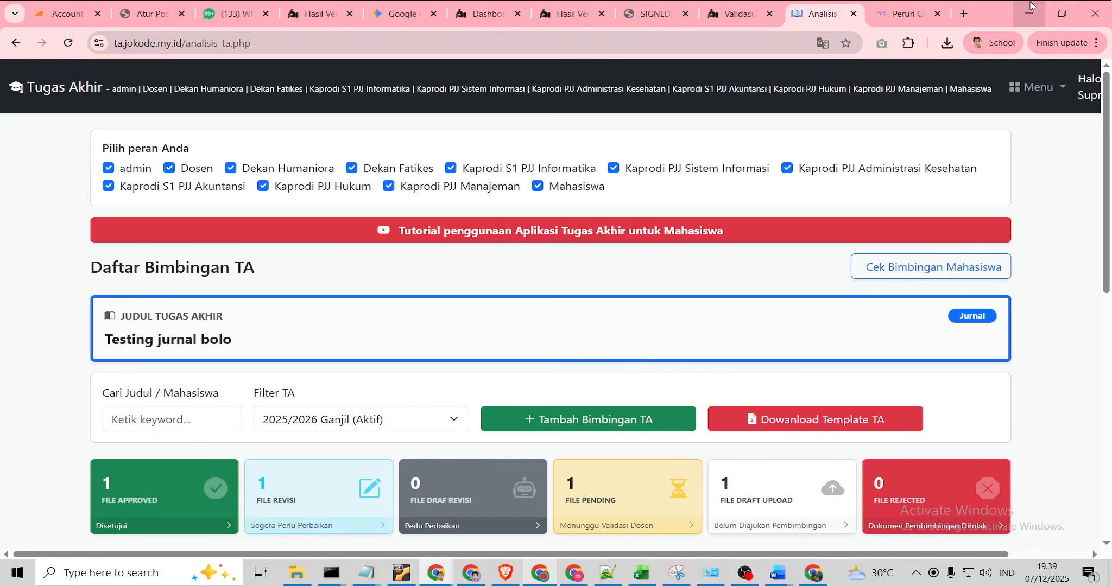
click(1030, 10)
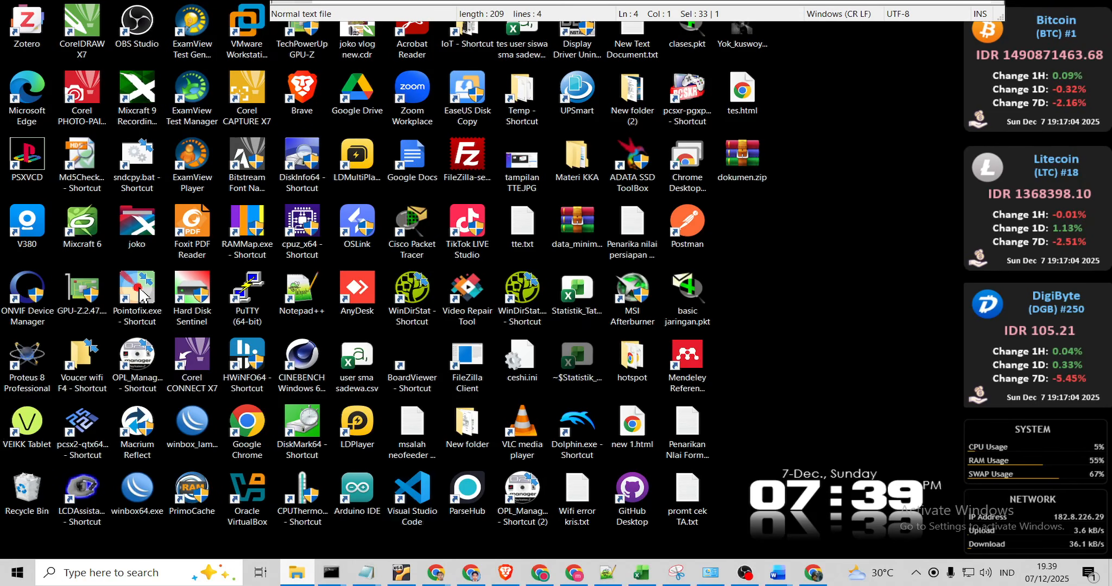
drag(0, 128, 632, 130)
double_click(632, 130)
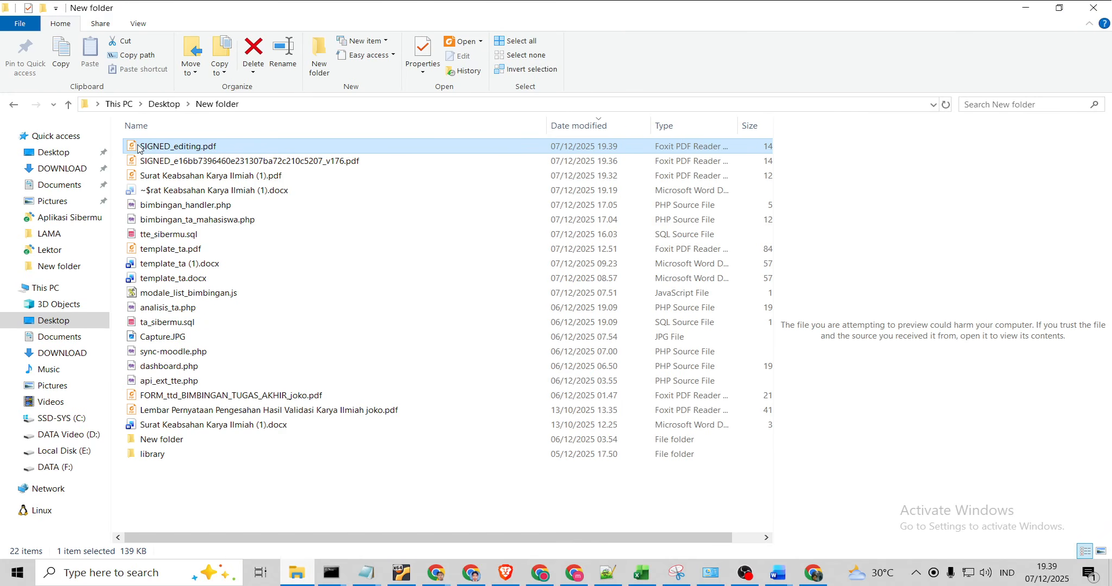
double_click(163, 161)
scroll(777, 368, down, 5)
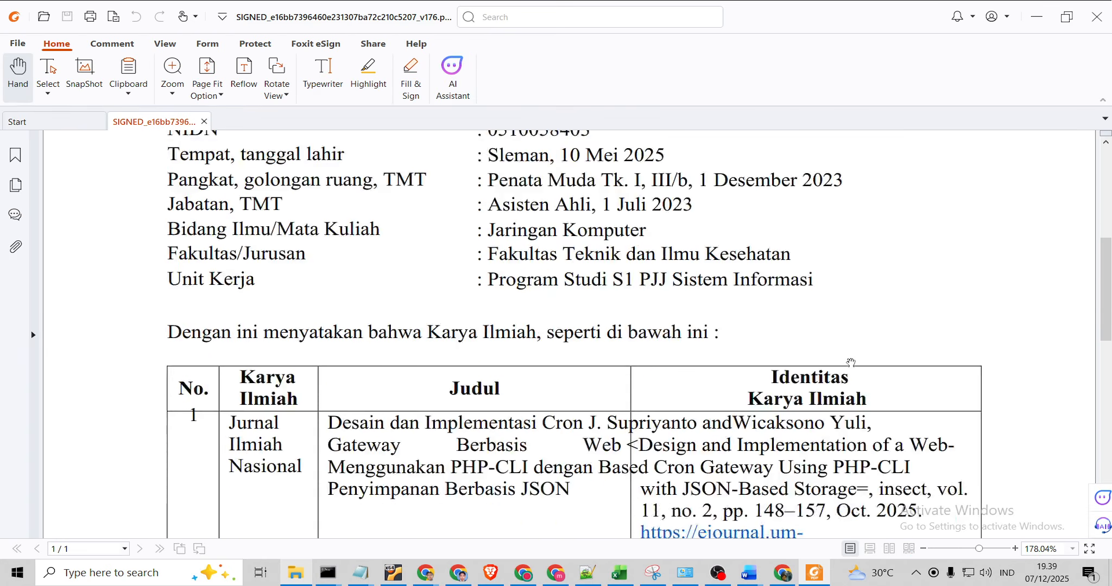
scroll(851, 362, down, 8)
scroll(851, 363, up, 15)
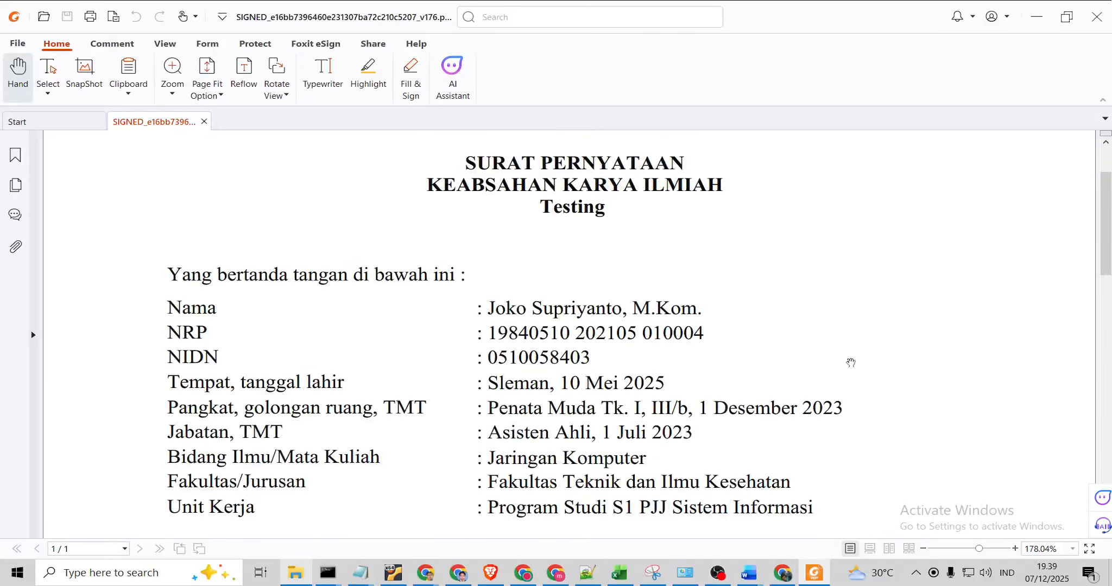
scroll(851, 363, down, 10)
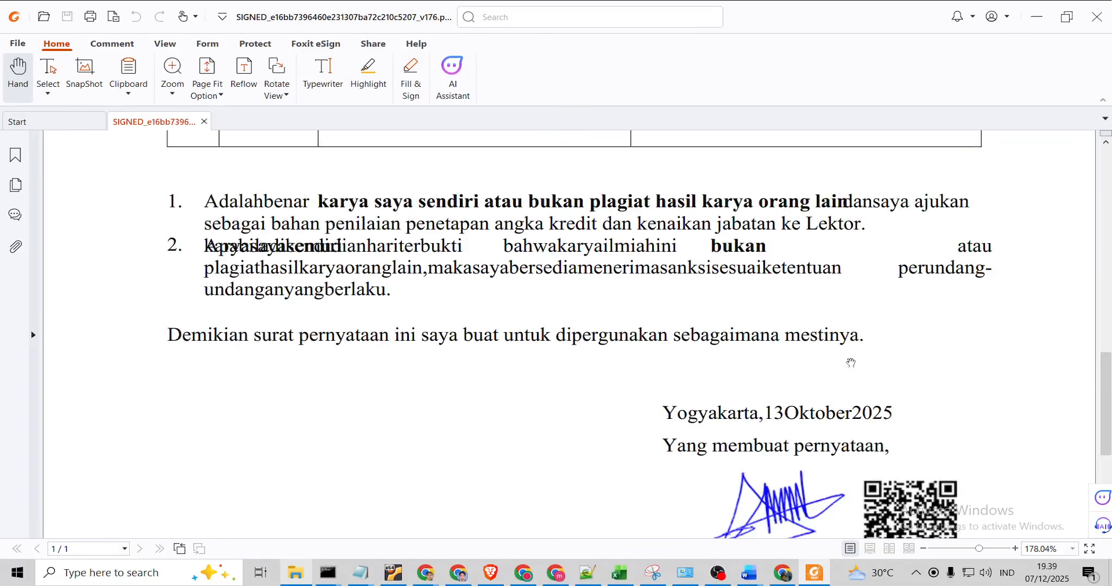
scroll(851, 363, down, 4)
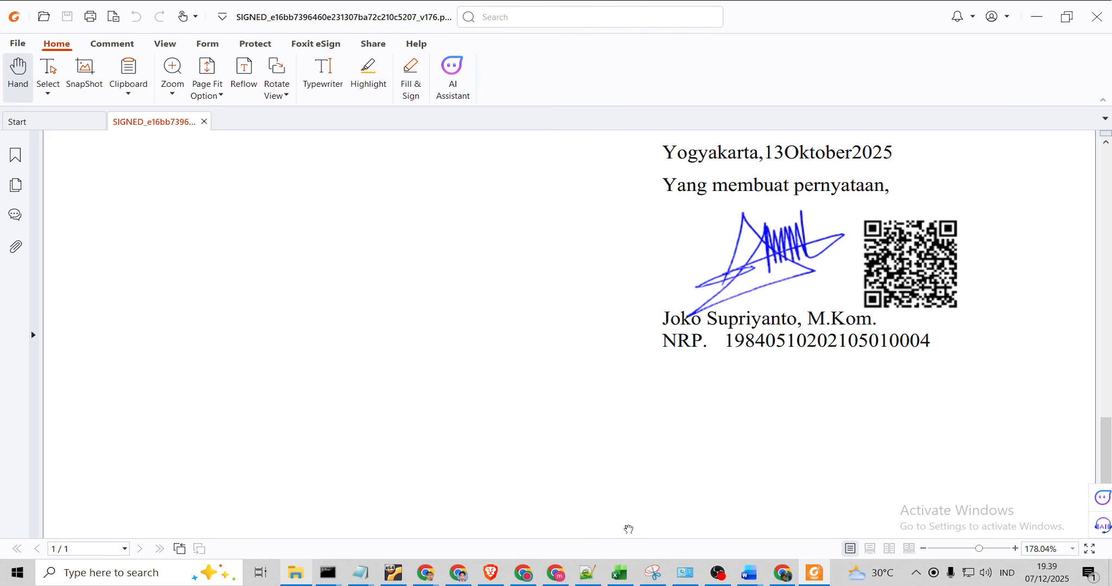
Capture the QR code beside the signature with Snipping Tool and save it as Capture.JPG in New folder, replacing the existing file
click(653, 573)
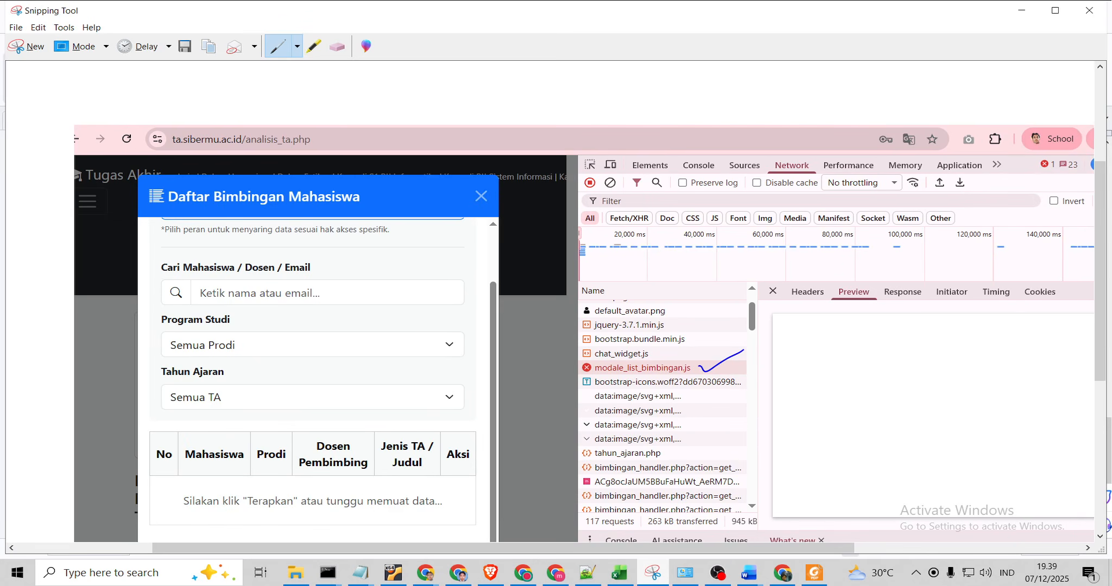
click(26, 46)
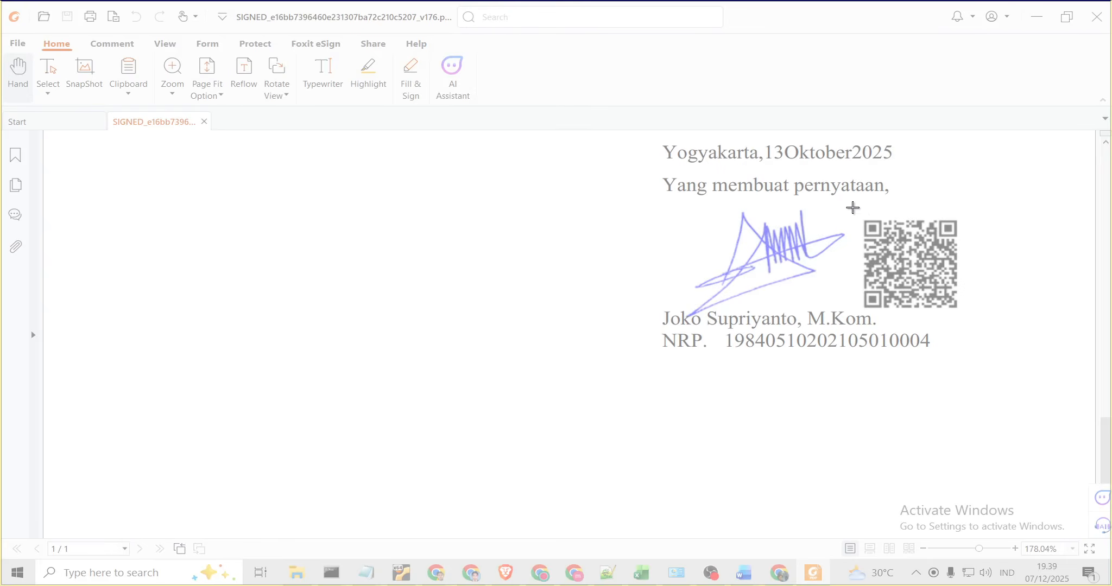
drag(861, 214, 972, 320)
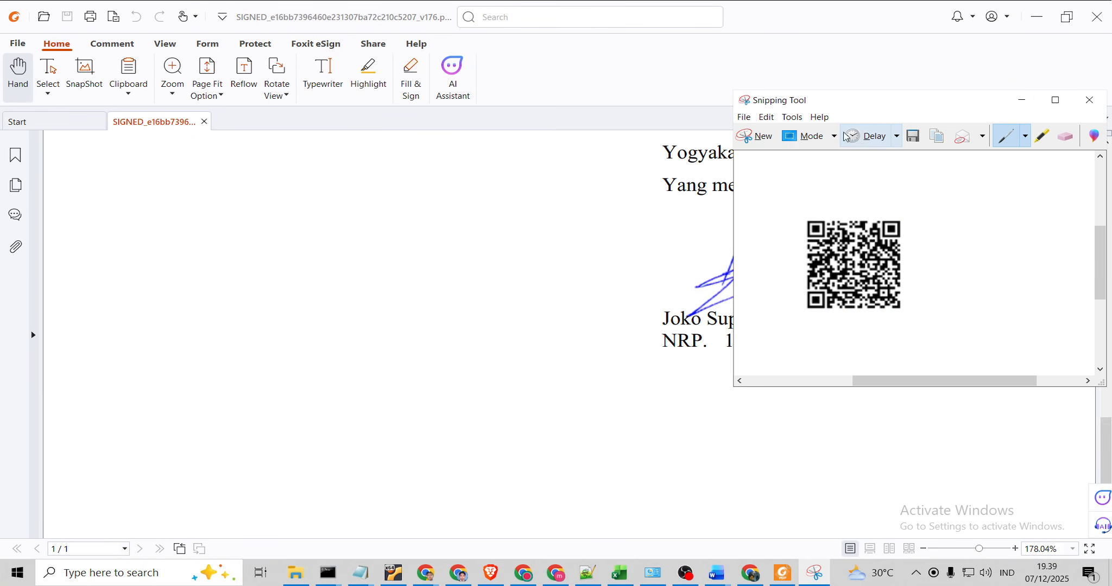
click(913, 135)
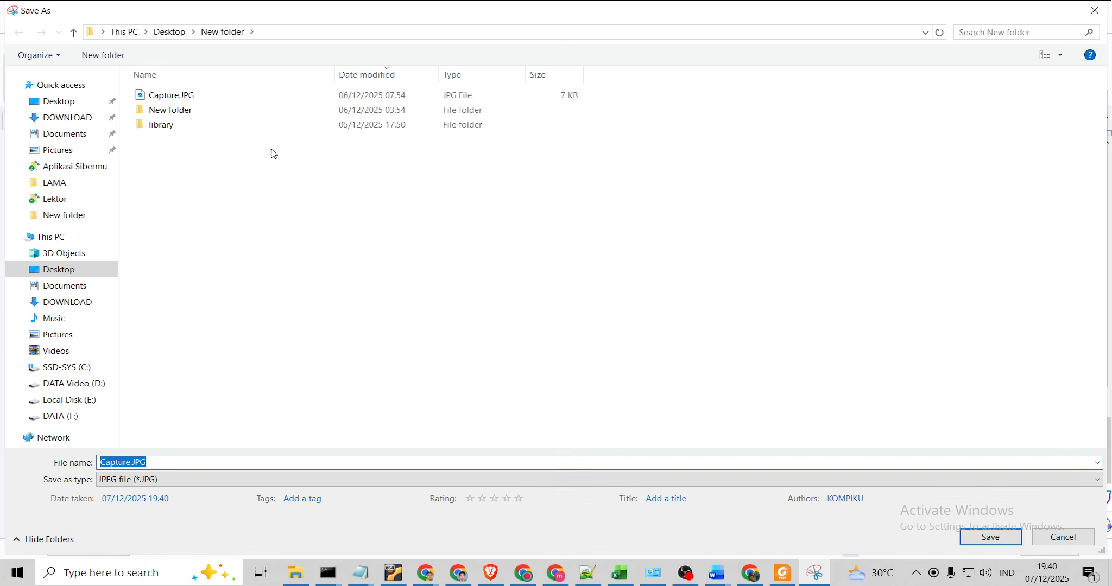
click(173, 96)
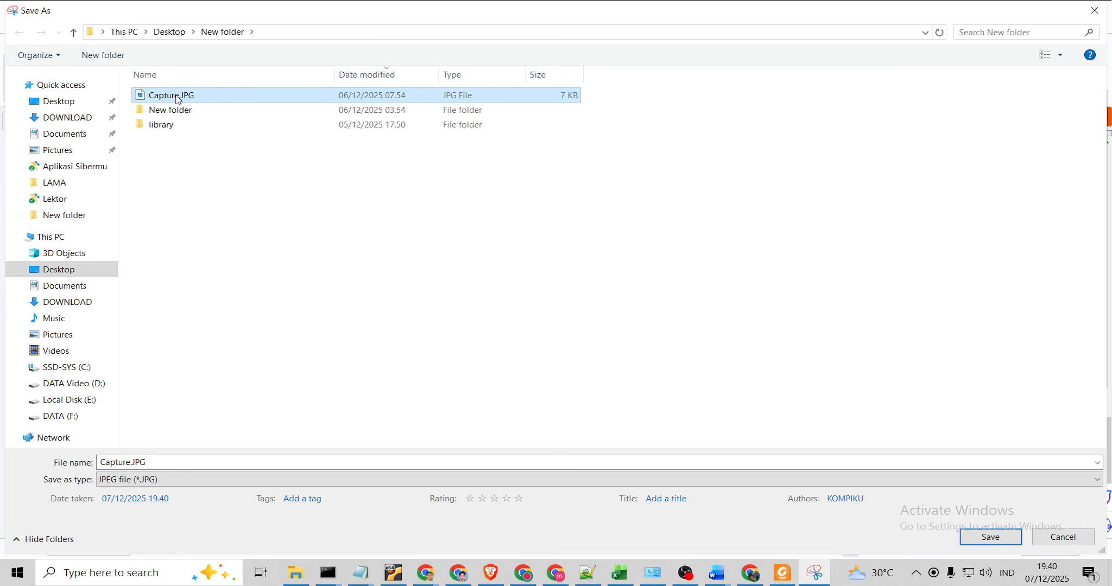
click(1013, 538)
click(592, 286)
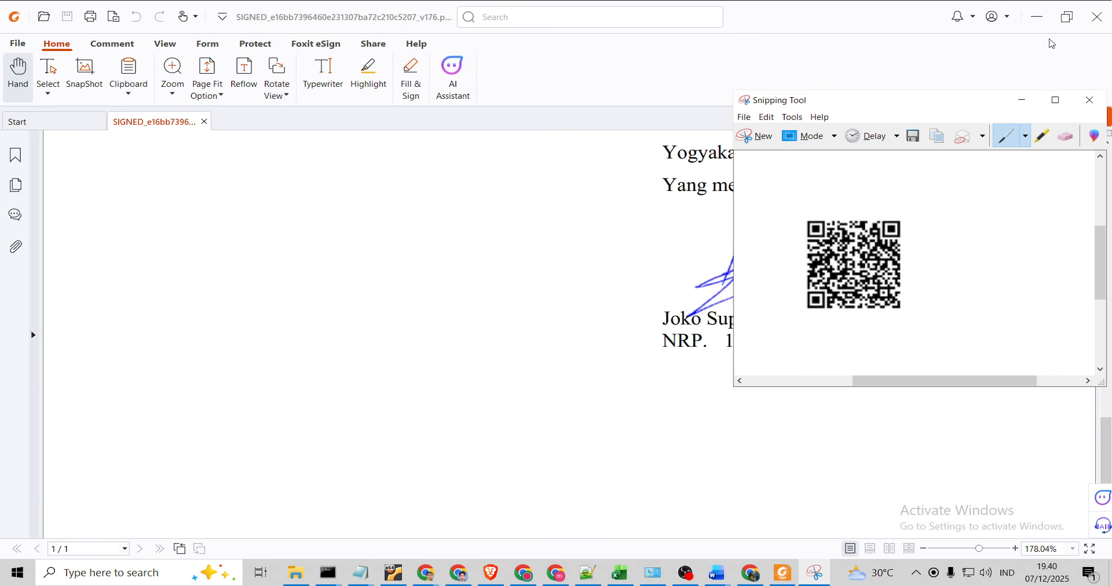
Switch to the Chrome window with the Canva design and search Google in a new tab for "qrcode scaner"
click(1025, 18)
click(1023, 11)
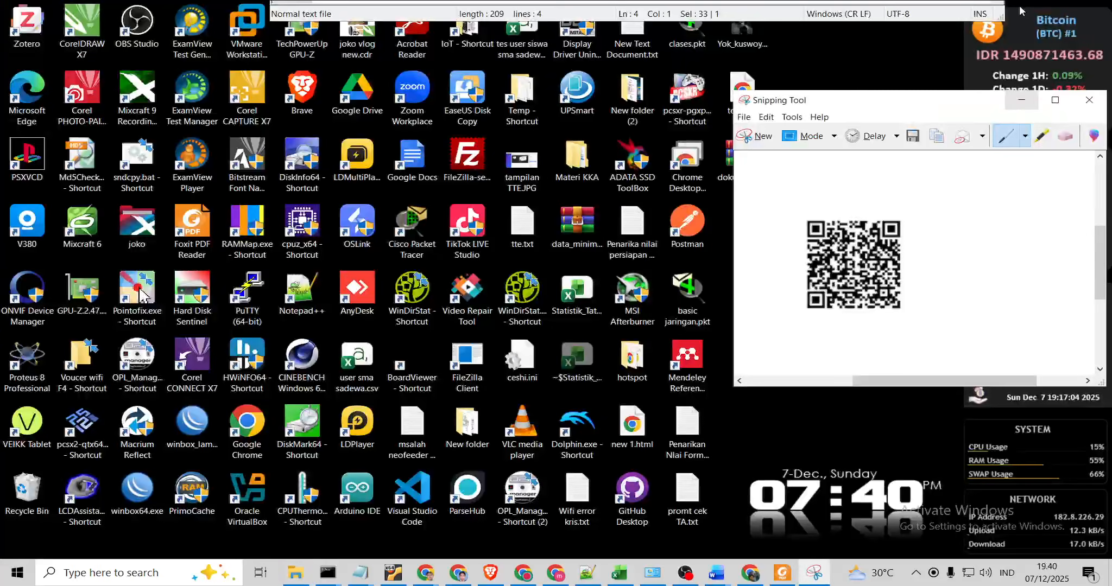
click(525, 575)
click(948, 20)
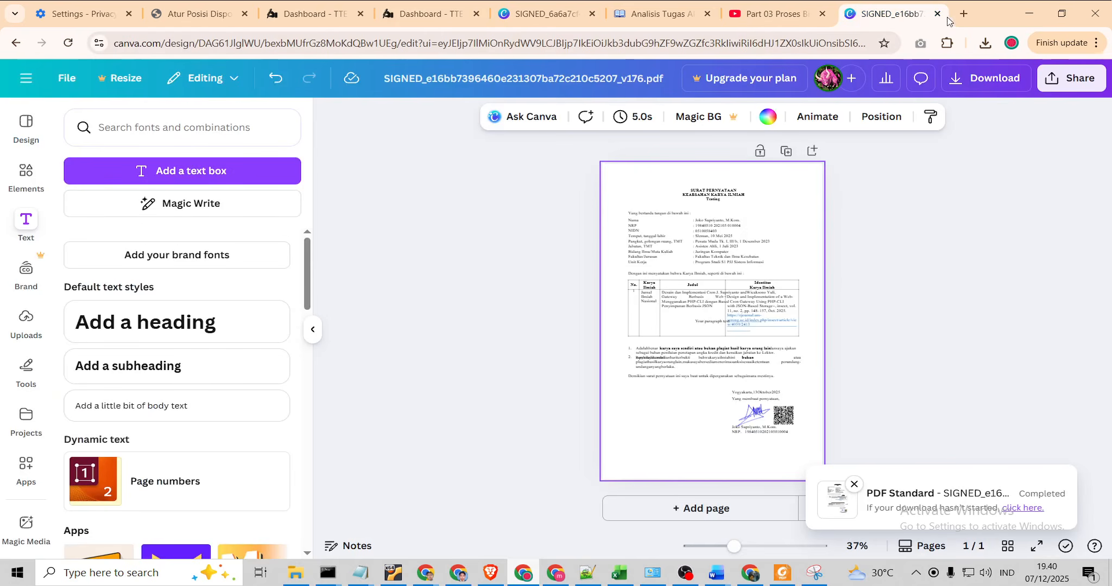
click(964, 14)
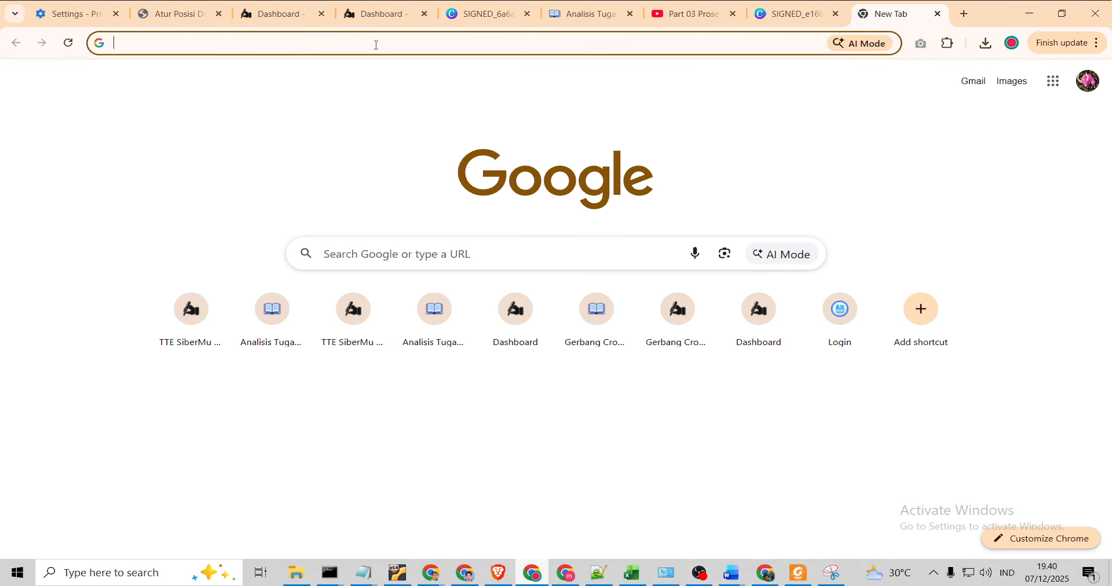
text(qrcode)
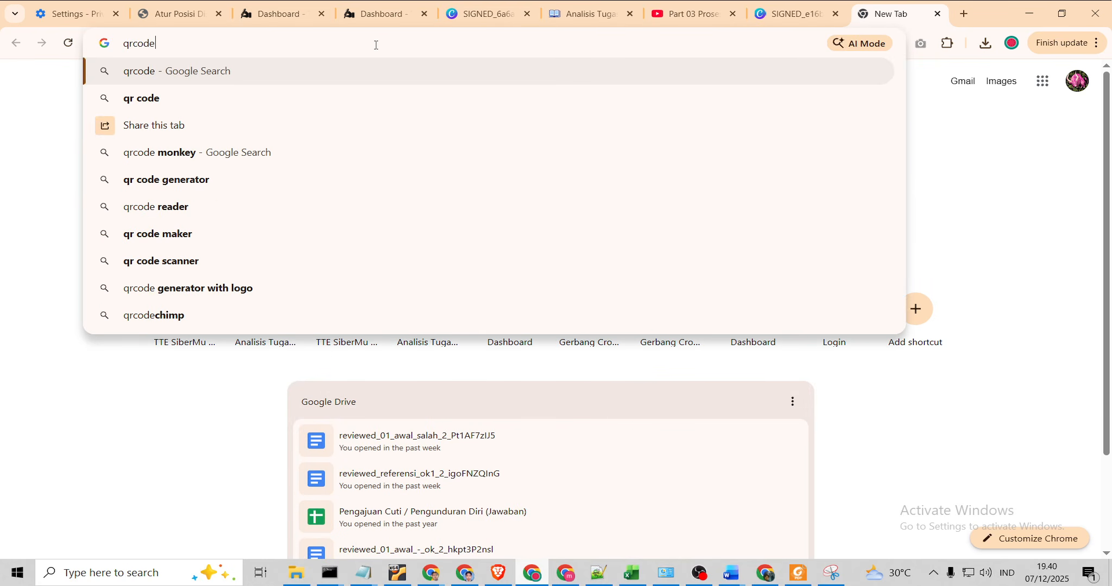
text( scaner)
key(Return)
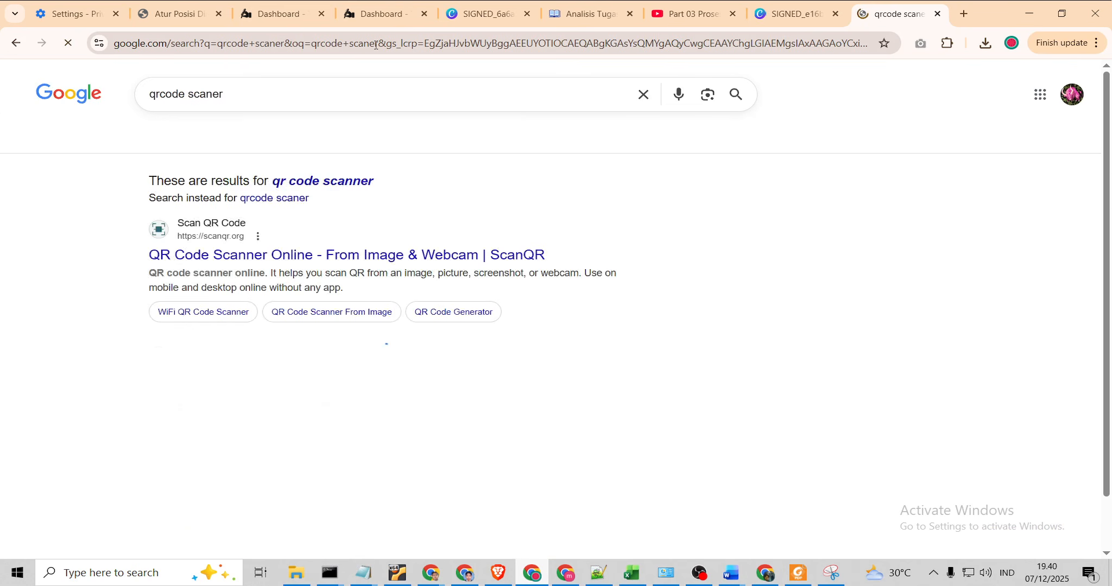
click(231, 383)
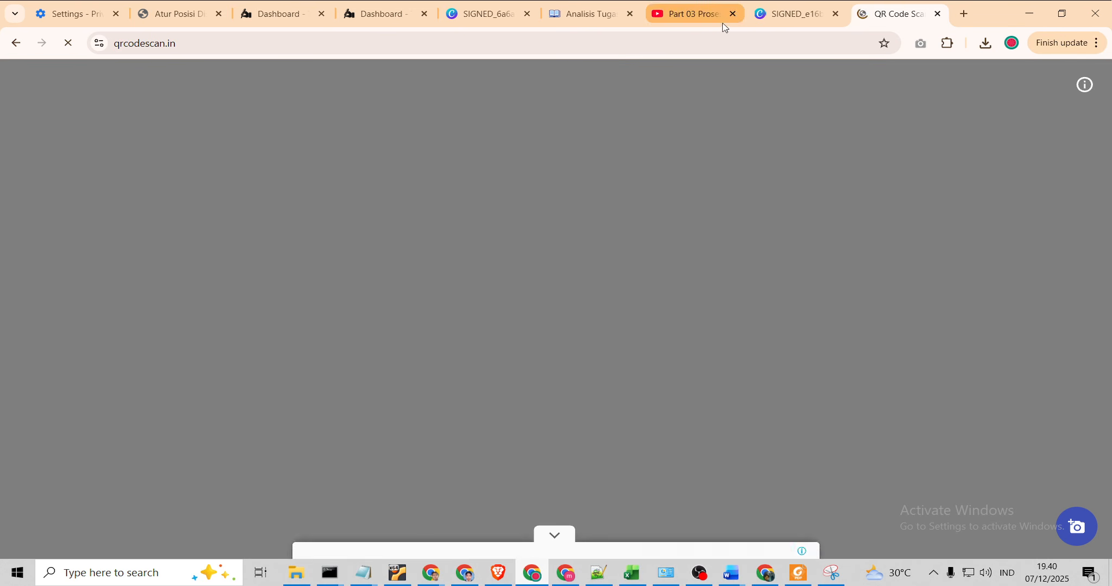
click(16, 44)
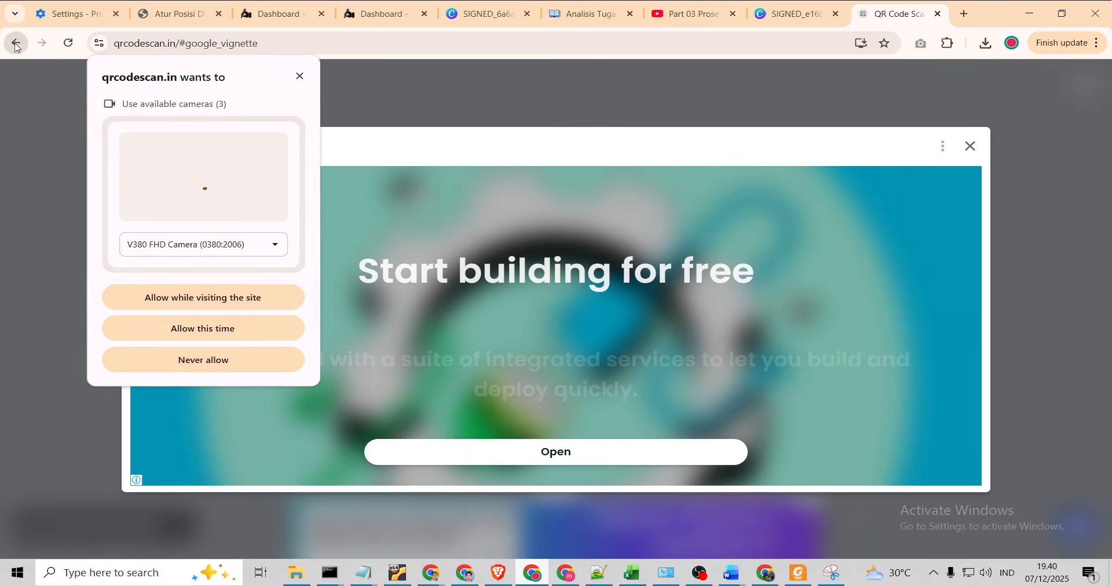
scroll(250, 361, up, 3)
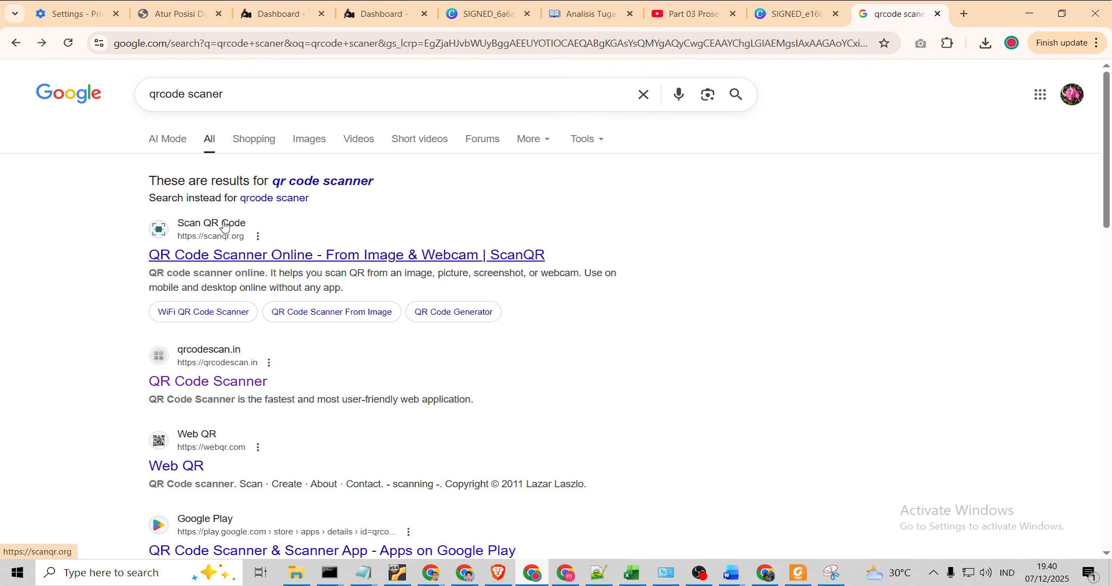
Decode Capture.JPG from the Desktop's New folder with the ScanQR online scanner at scanqr.org and copy the scanned link
click(219, 253)
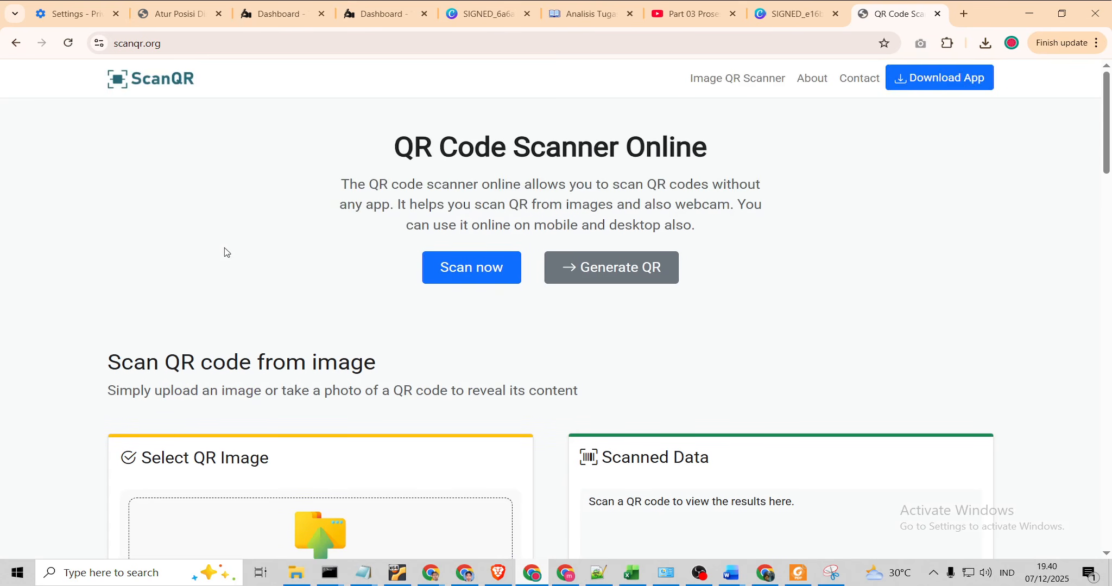
scroll(340, 312, down, 3)
click(313, 431)
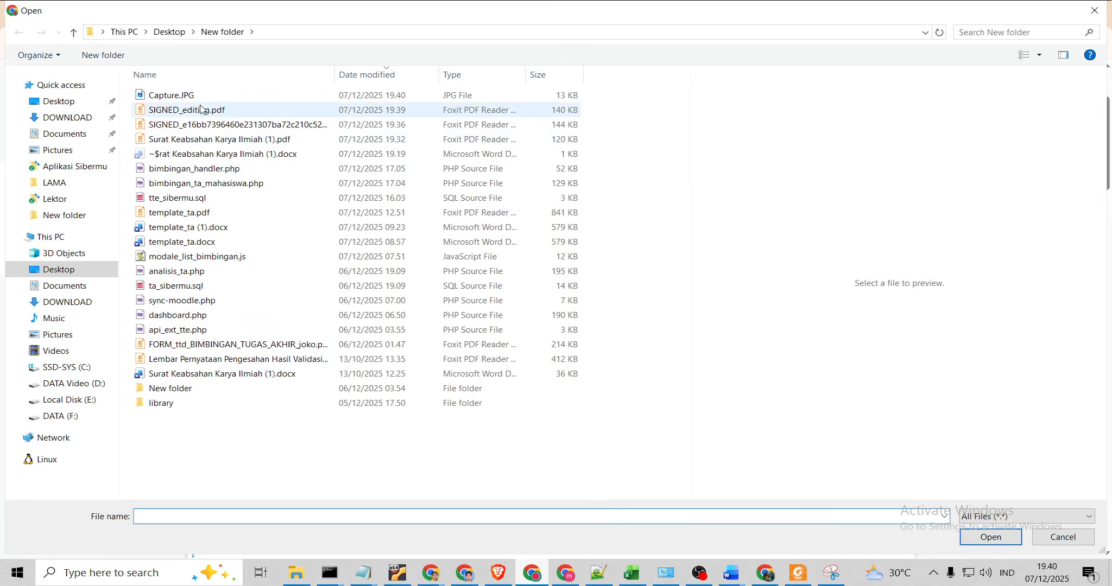
click(196, 98)
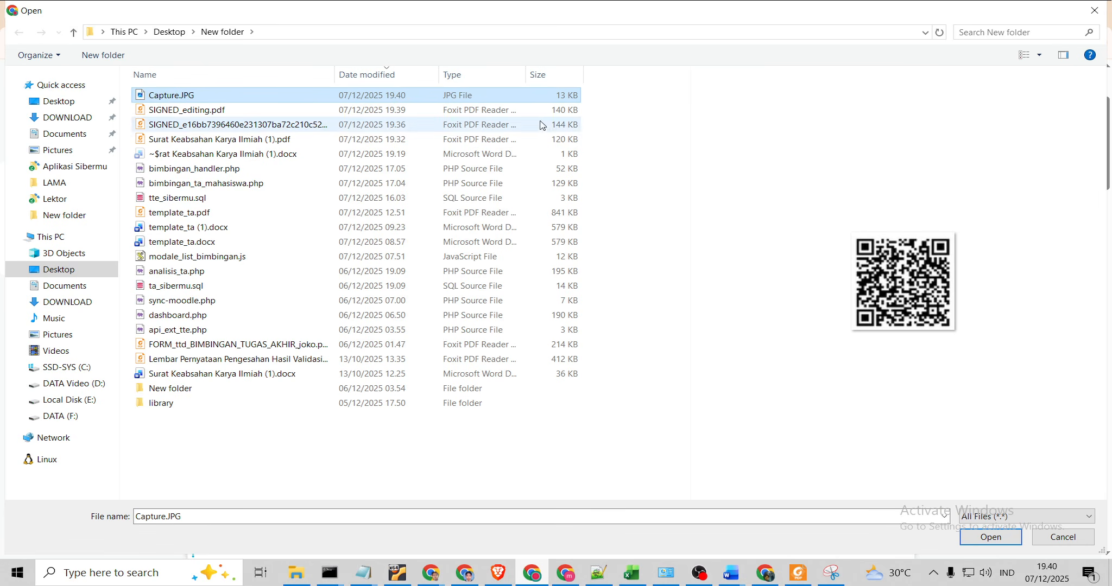
click(991, 538)
scroll(757, 397, down, 2)
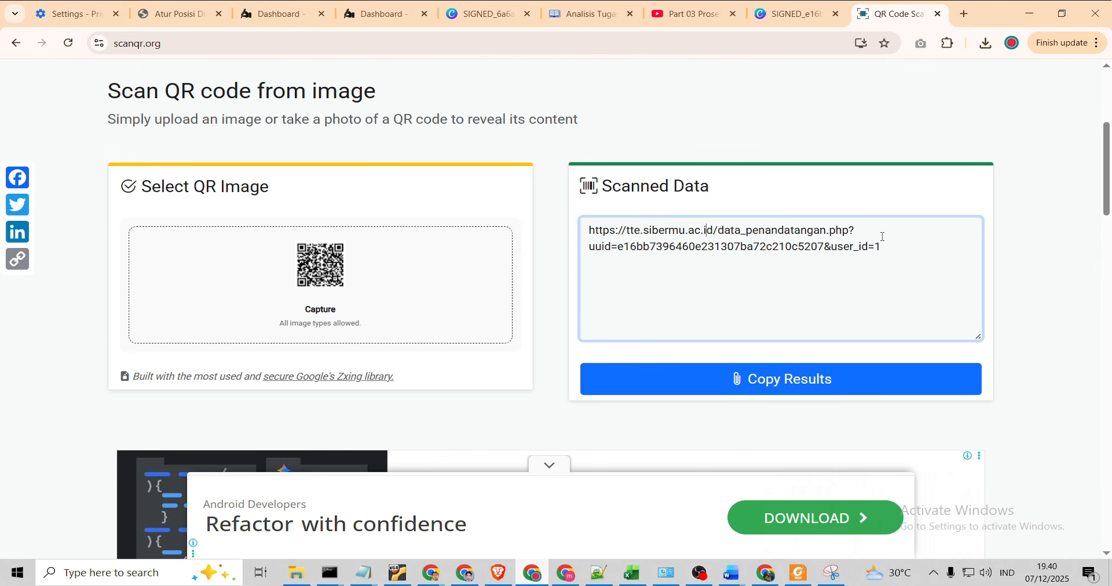
click(819, 379)
key(ctrl+c)
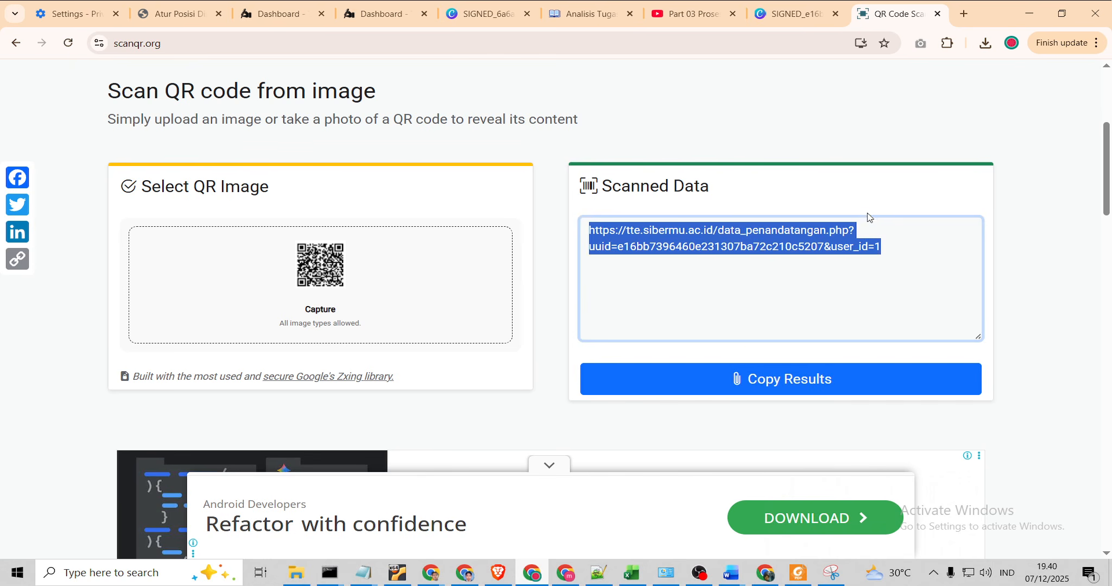
Open the link decoded from the QR code in a new tab and review the original signed document shown there
click(971, 21)
key(ctrl+v)
key(Return)
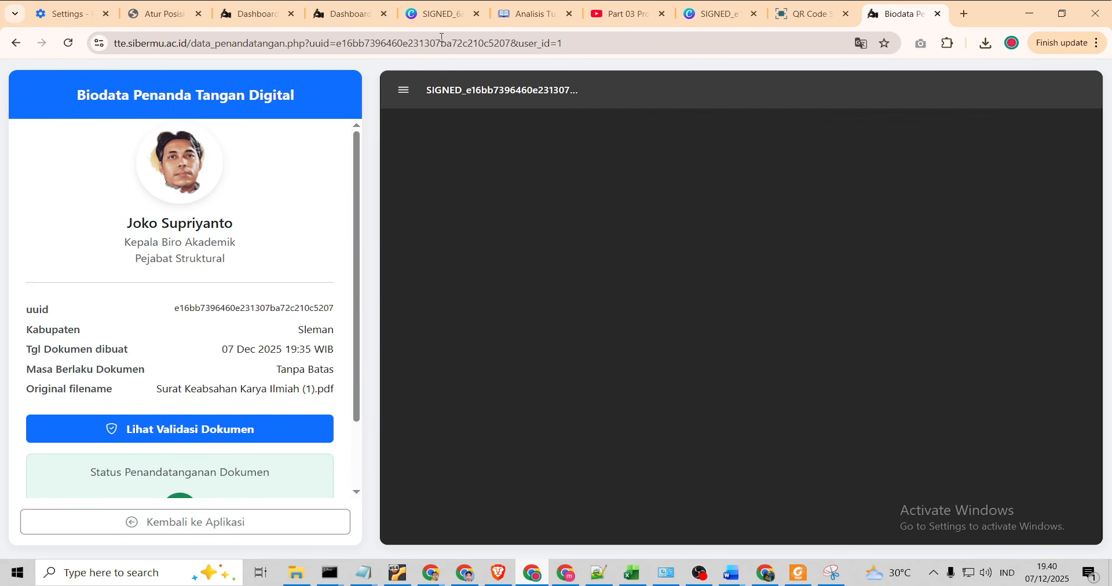
scroll(664, 250, down, 7)
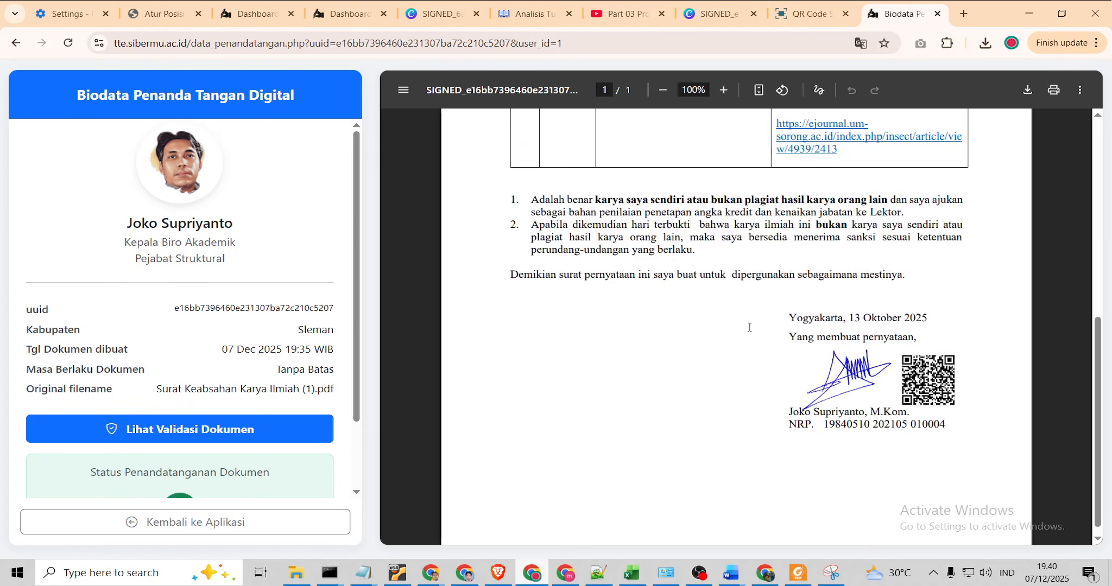
scroll(701, 196, up, 10)
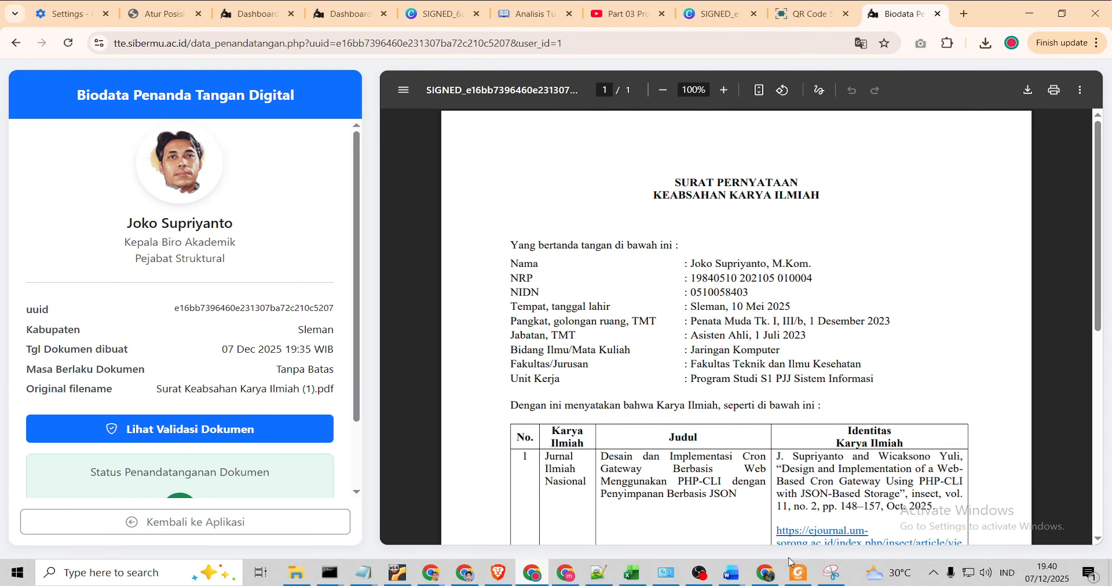
Switch to Foxit PDF Reader and compare the signed PDF's heading and signature area with the online original
click(799, 573)
scroll(790, 450, up, 8)
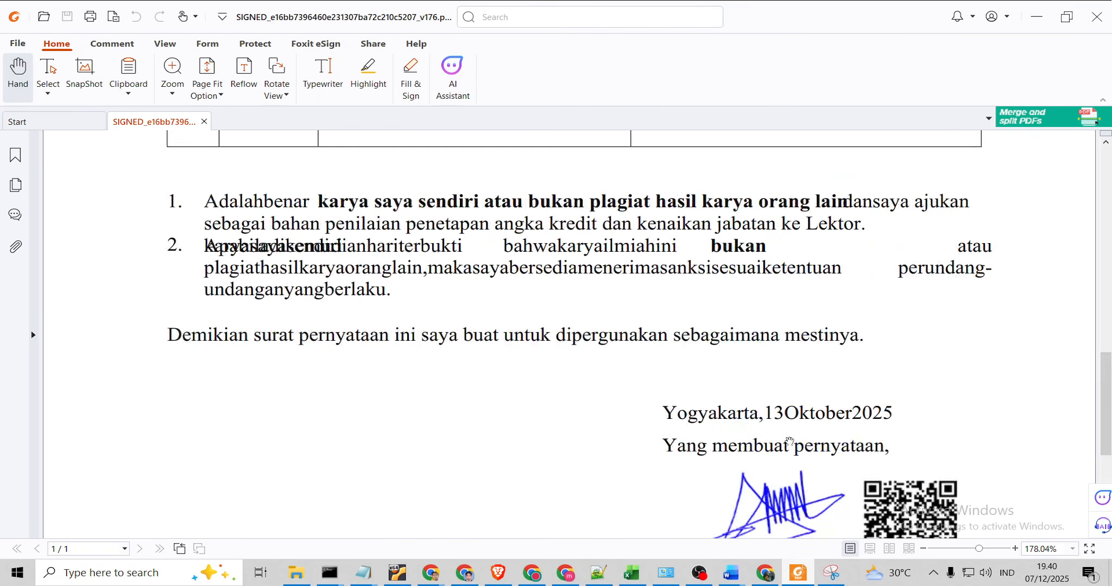
drag(1108, 380, 1107, 231)
click(1036, 17)
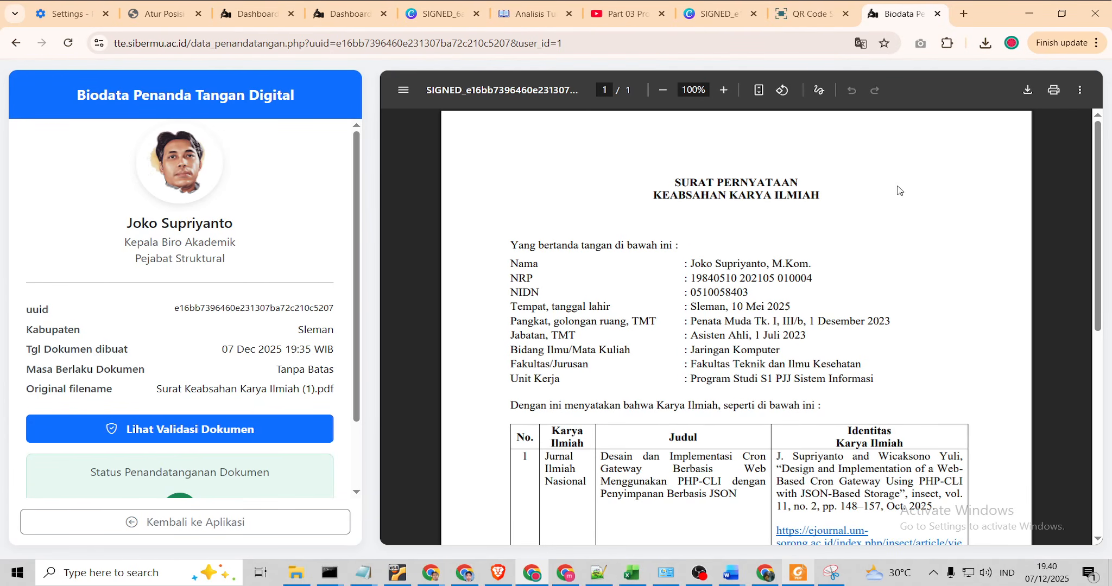
Switch to the other Chrome window and open the new document form on the TTE SiberMu dashboard
click(519, 12)
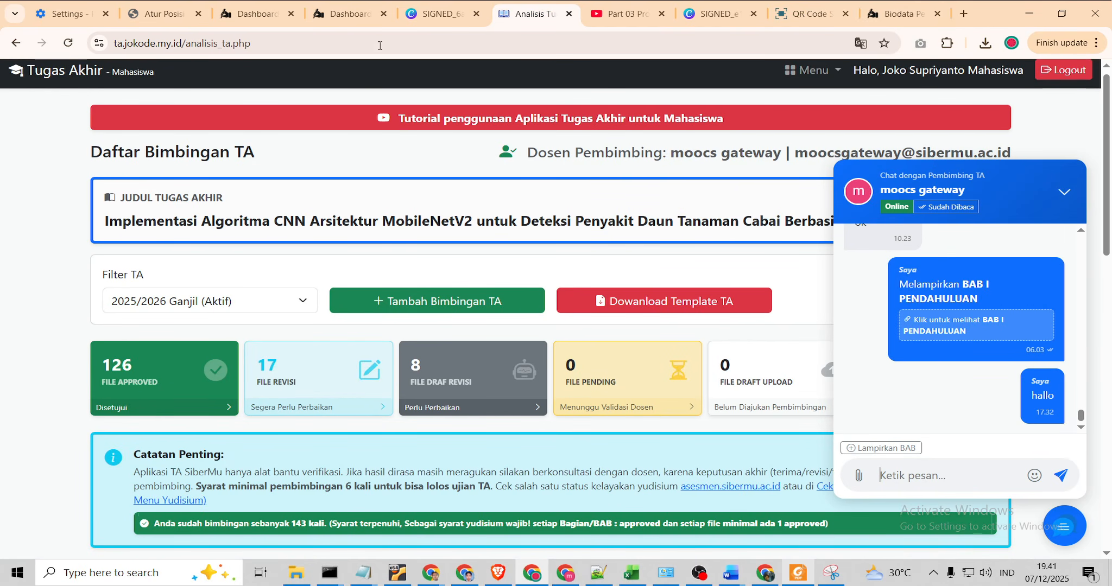
click(432, 579)
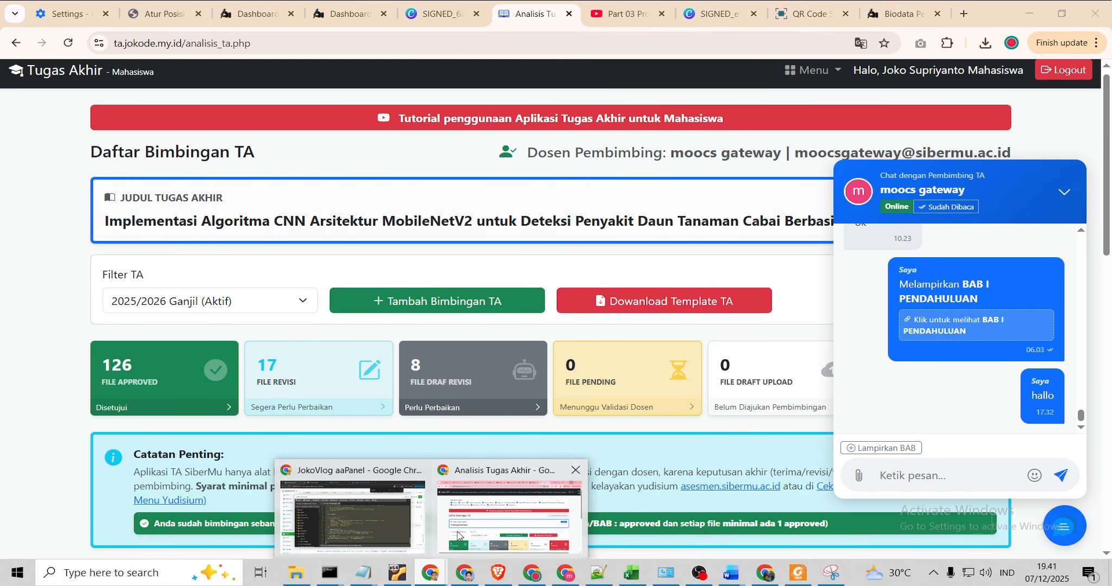
click(485, 522)
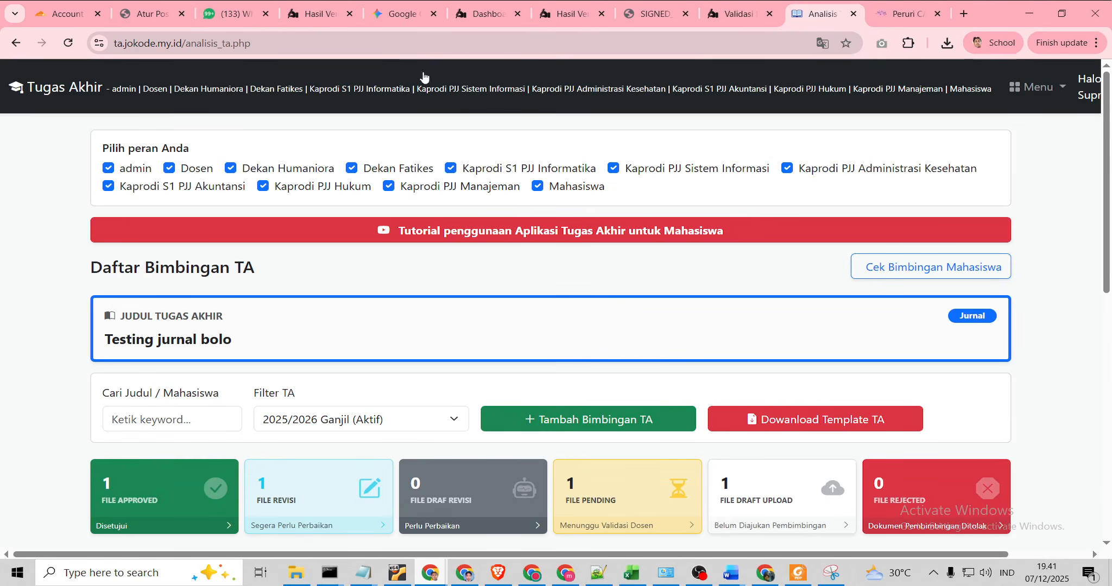
click(575, 15)
click(485, 14)
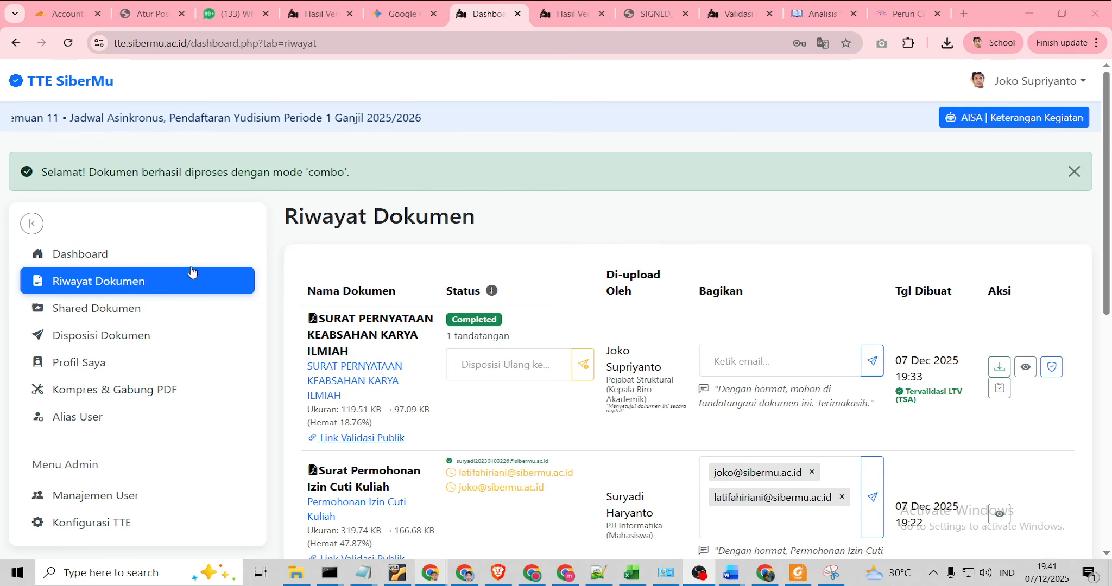
click(114, 252)
scroll(699, 405, down, 3)
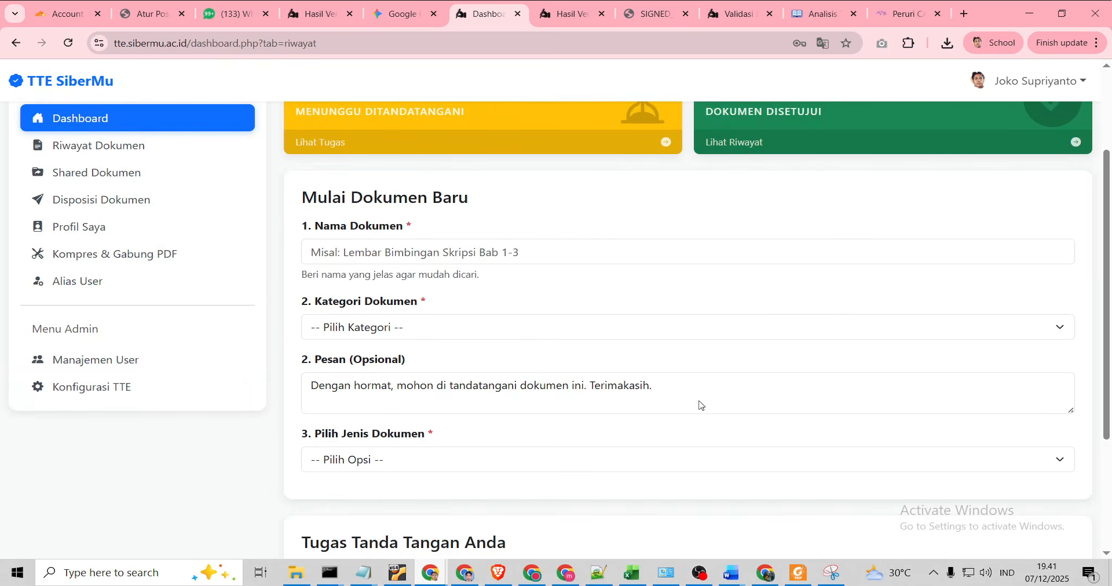
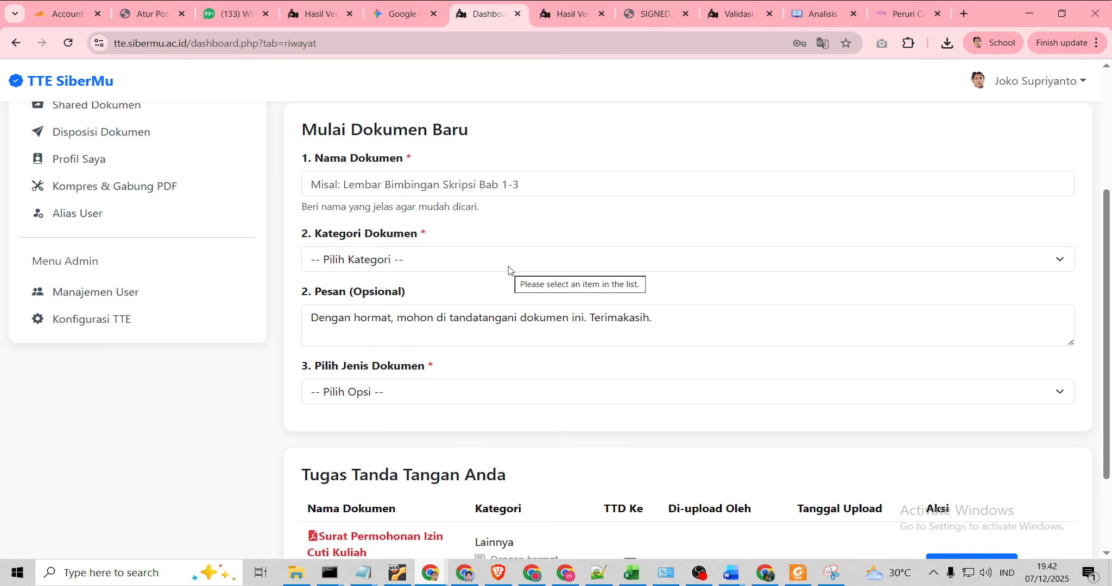
Name the new document "testing", set its category to Lainnya..., and enter "testing" as the category description
click(481, 185)
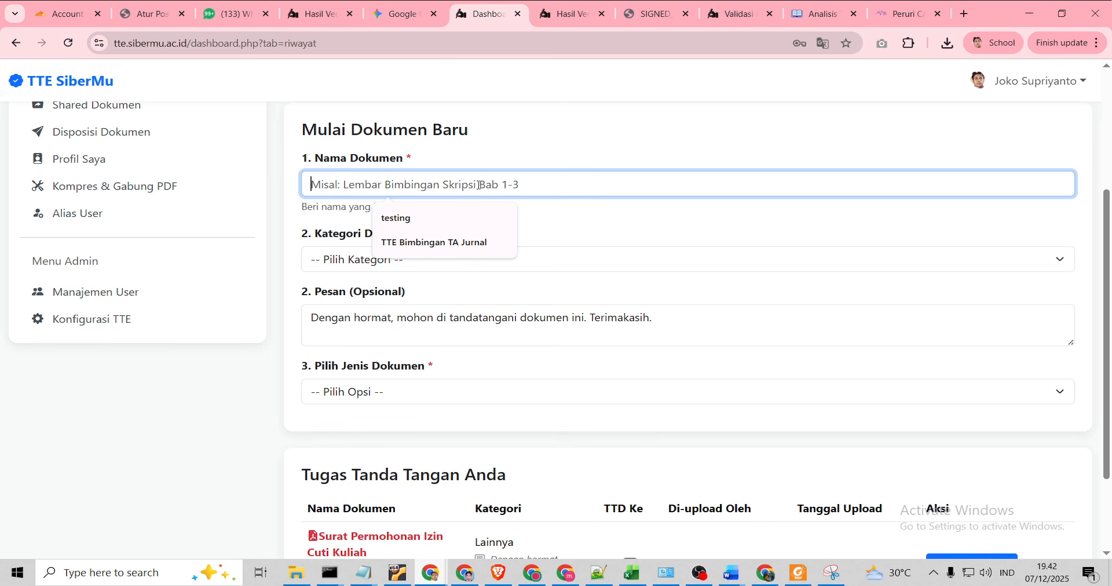
click(430, 218)
click(392, 270)
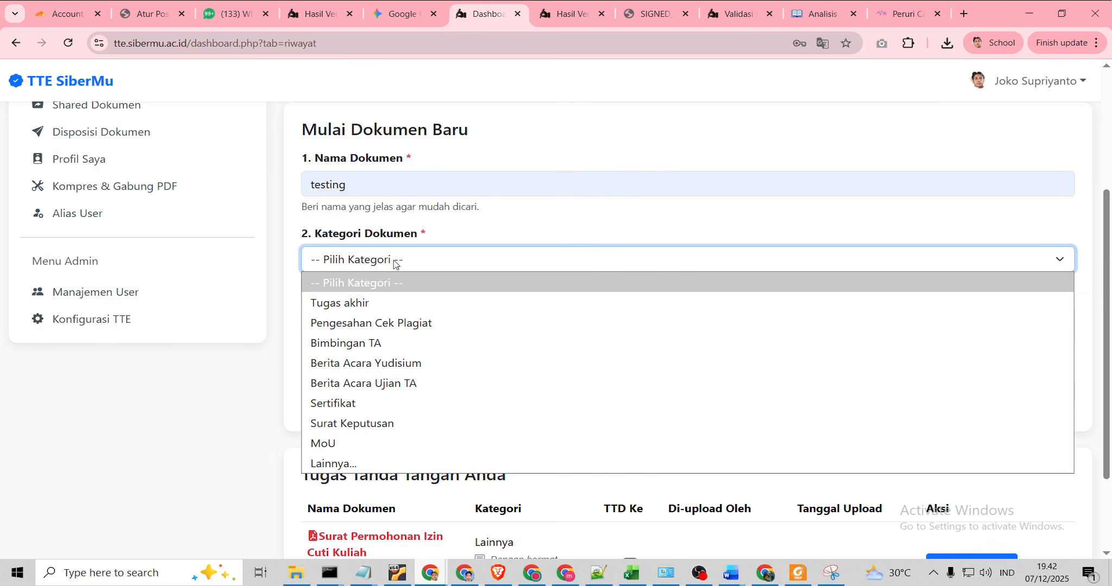
click(390, 466)
click(375, 320)
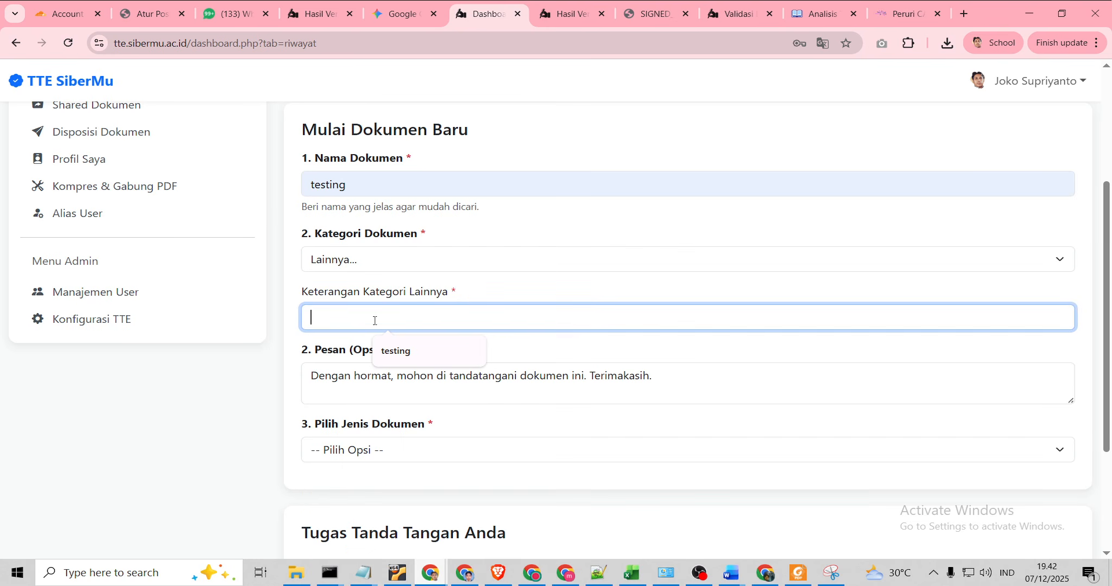
click(396, 351)
Set the document type to "Dokumen ada TTD Digital (e-Materai, TTE SiberMu dll)"
click(372, 458)
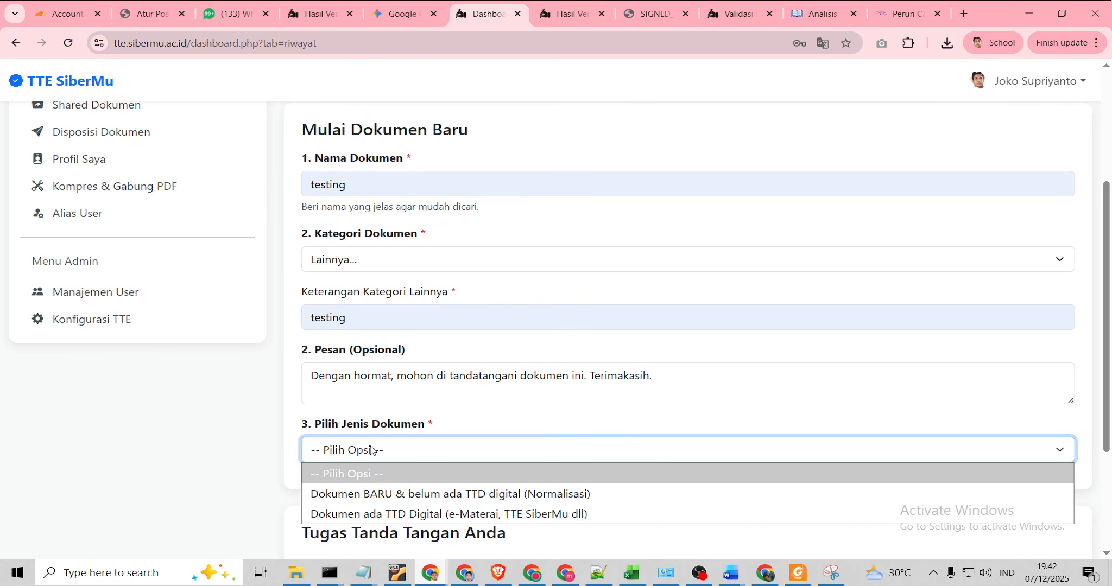
scroll(370, 448, down, 1)
scroll(371, 448, down, 1)
click(385, 308)
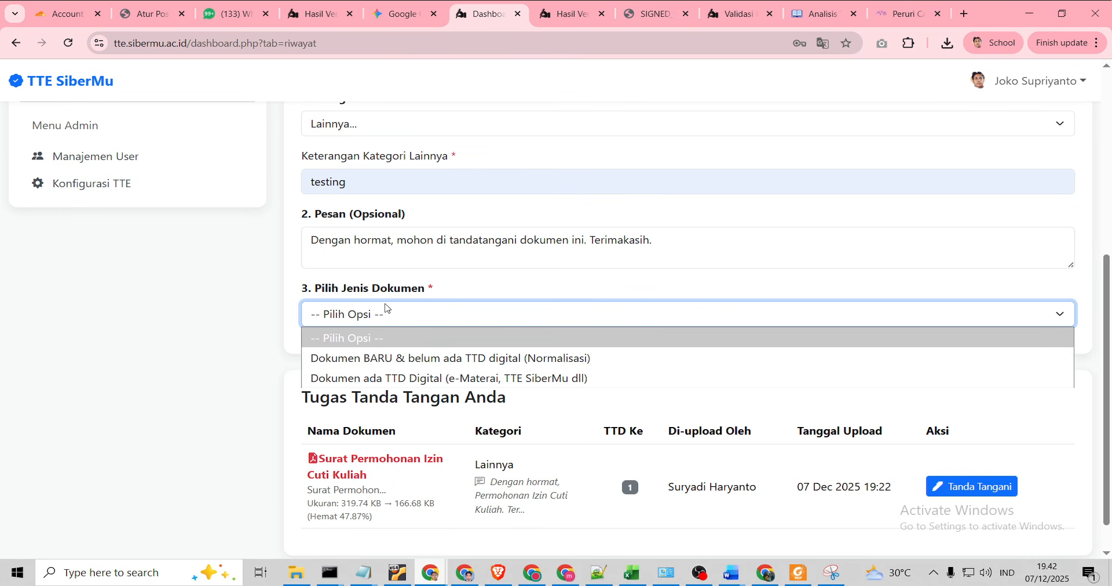
click(402, 379)
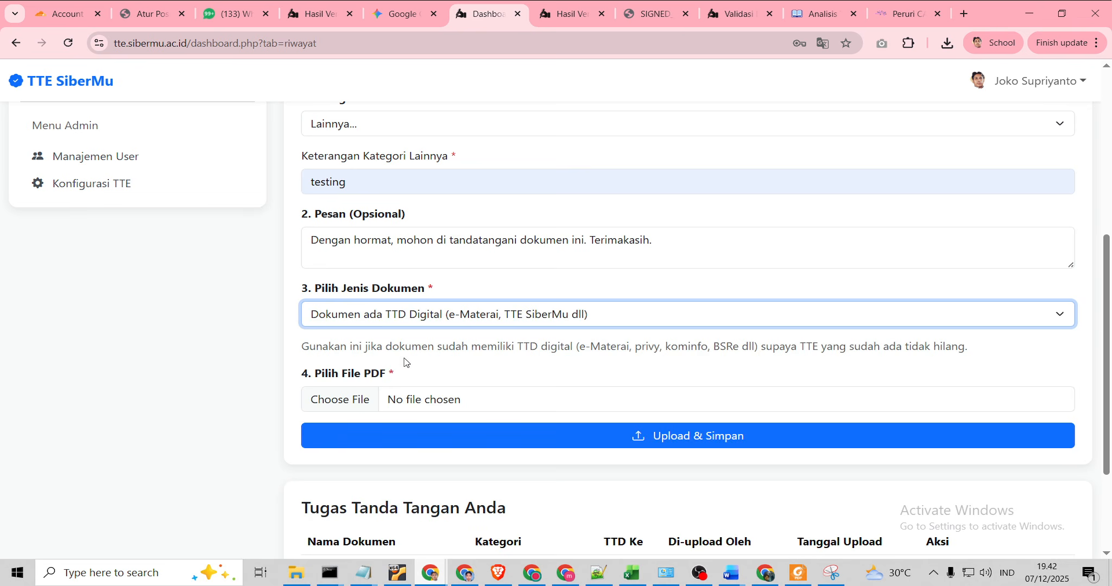
Close the signed PDF, then open Surat Keabsahan Karya Ilmiah (1).pdf from the Desktop's New folder and inspect its signature area
click(787, 562)
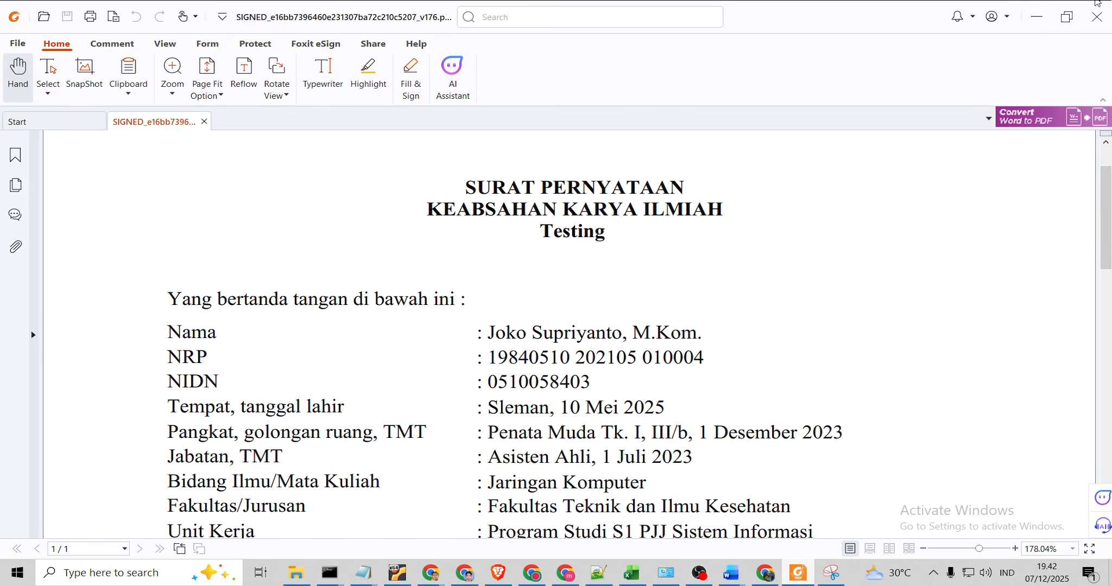
click(1097, 17)
click(295, 575)
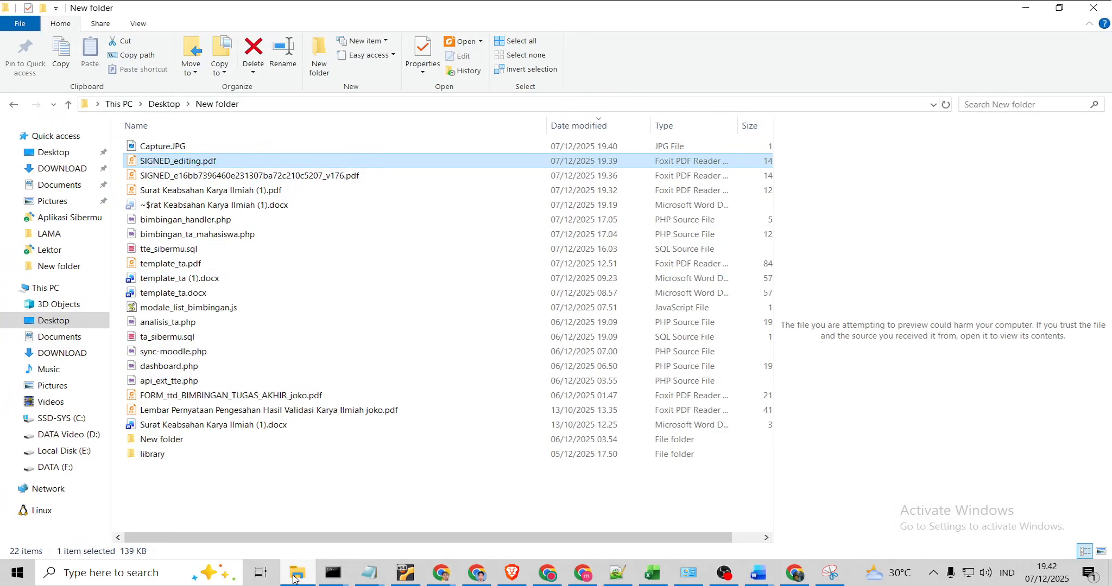
click(191, 191)
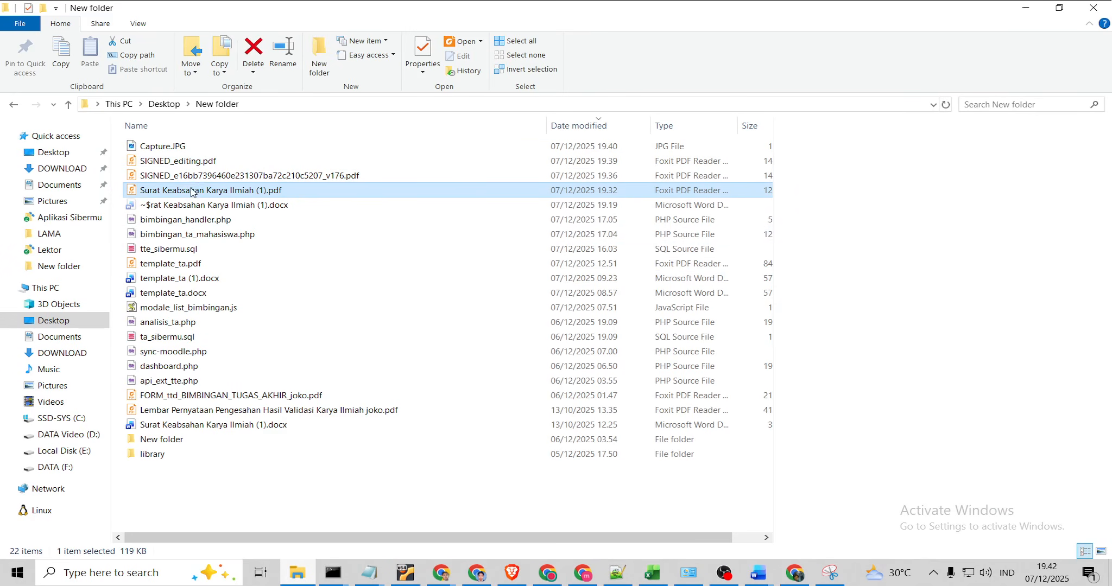
double_click(146, 194)
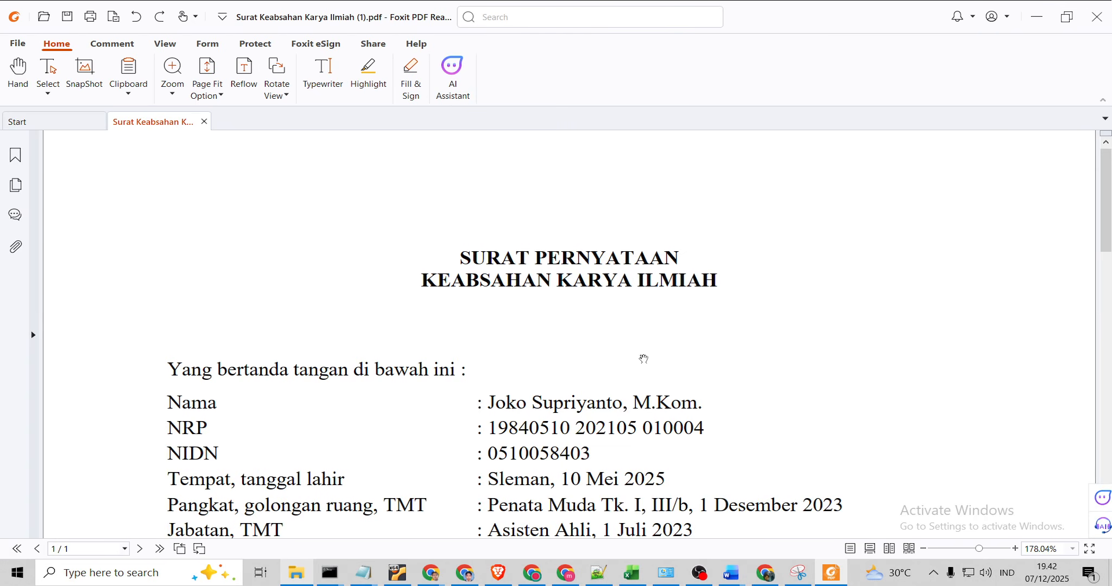
scroll(703, 351, down, 15)
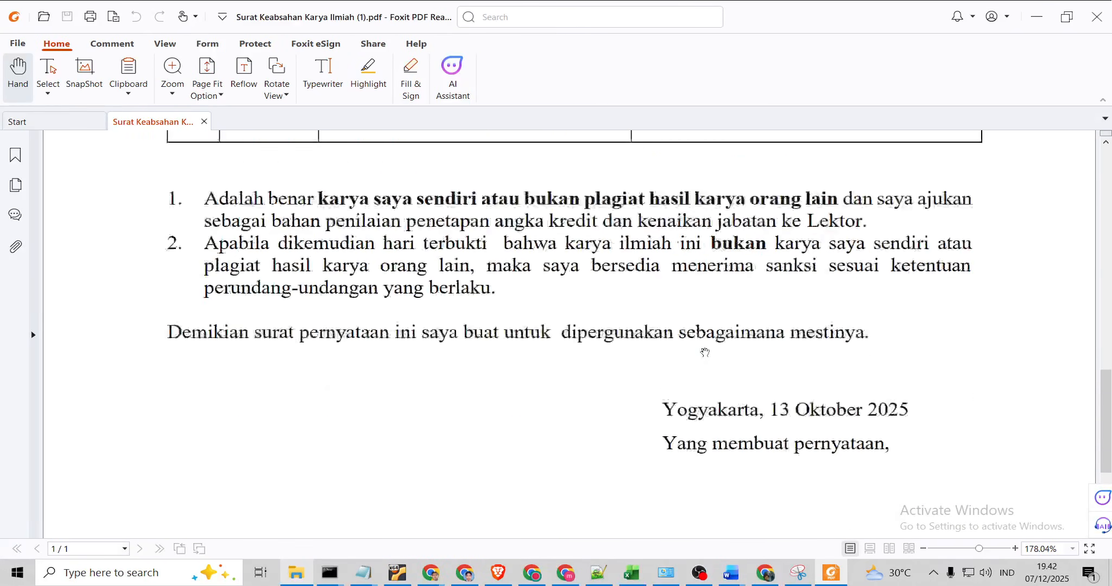
scroll(705, 353, down, 4)
click(1096, 17)
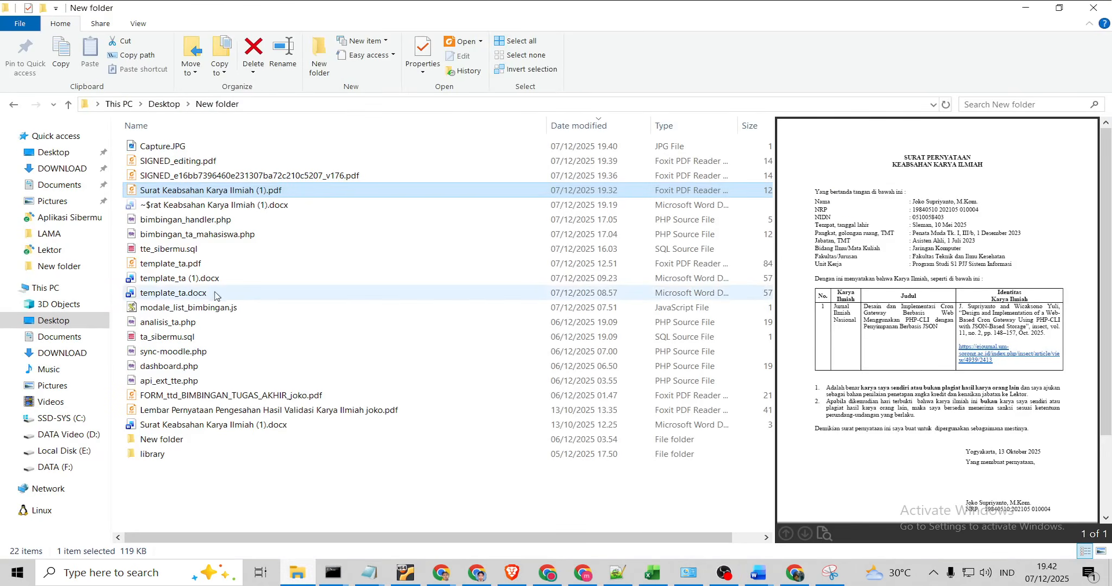
Open the Lembar Pernyataan Pengesahan Hasil Validasi Karya Ilmiah PDF, check its e-Materai and signatures, and return to the upload form
click(151, 413)
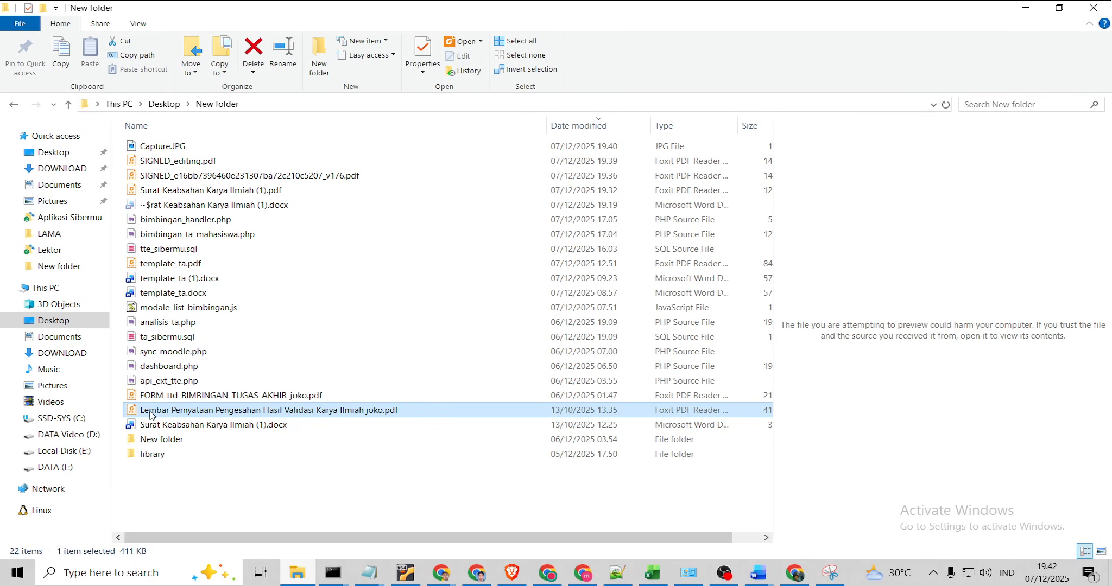
click(150, 414)
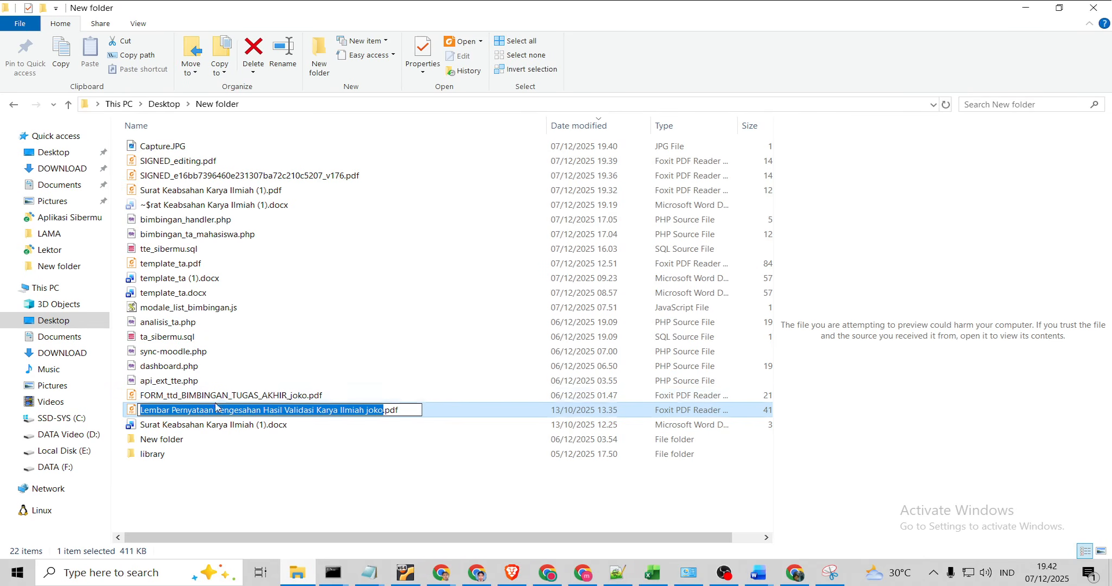
double_click(130, 415)
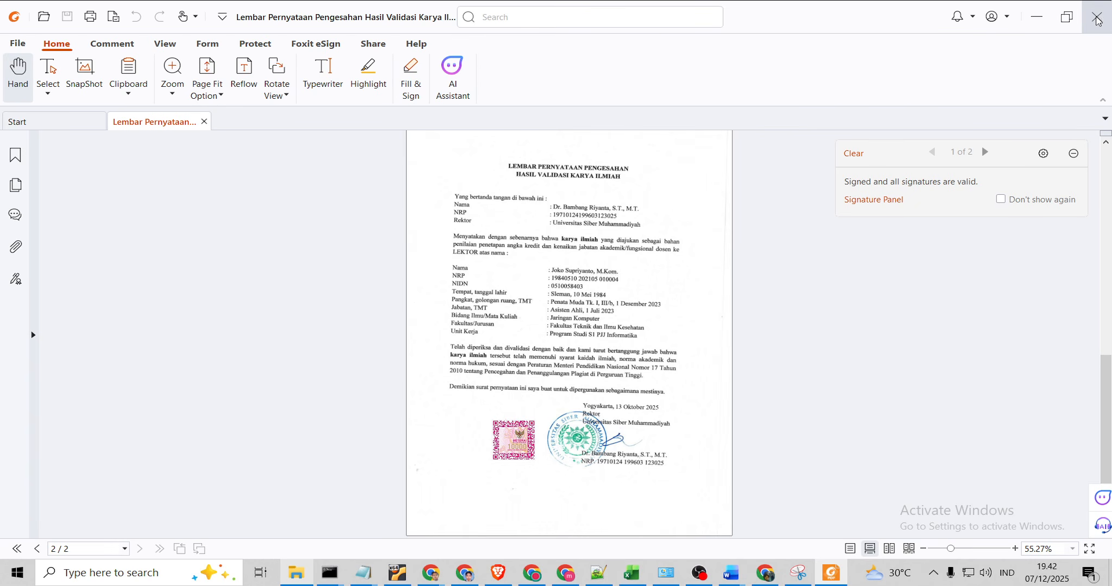
click(1097, 16)
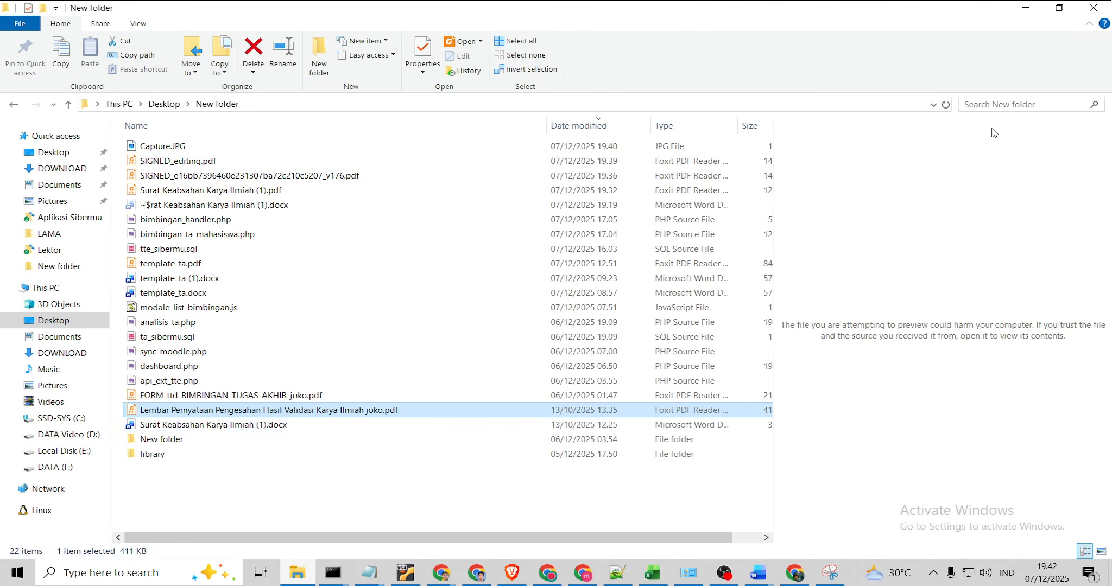
click(1026, 8)
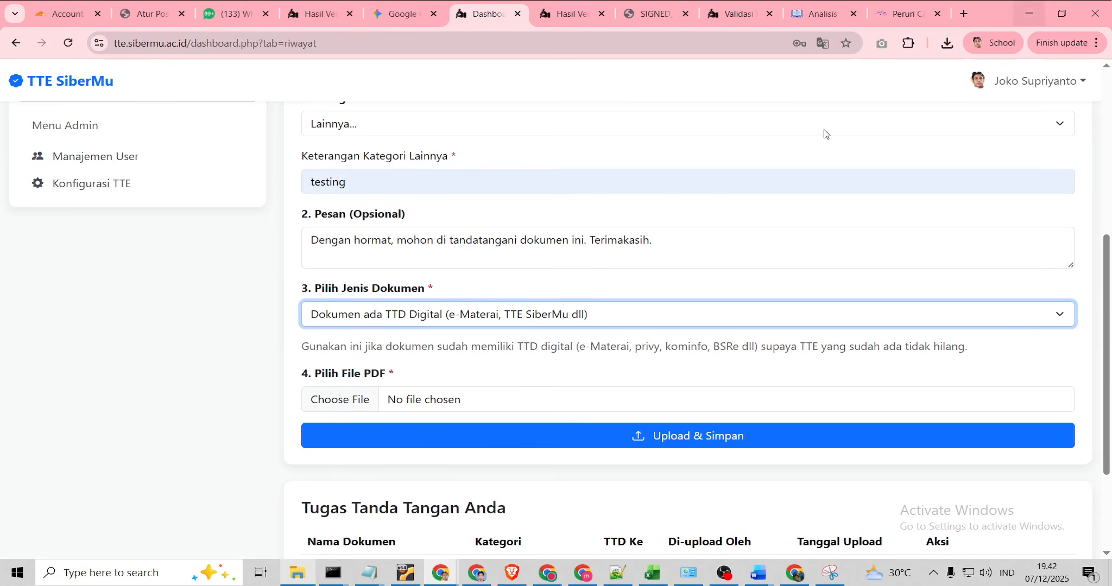
Try the document type "Dokumen BARU & belum ada TTD digital (Normalisasi)", then restore "Dokumen ada TTD Digital"
click(411, 324)
click(411, 359)
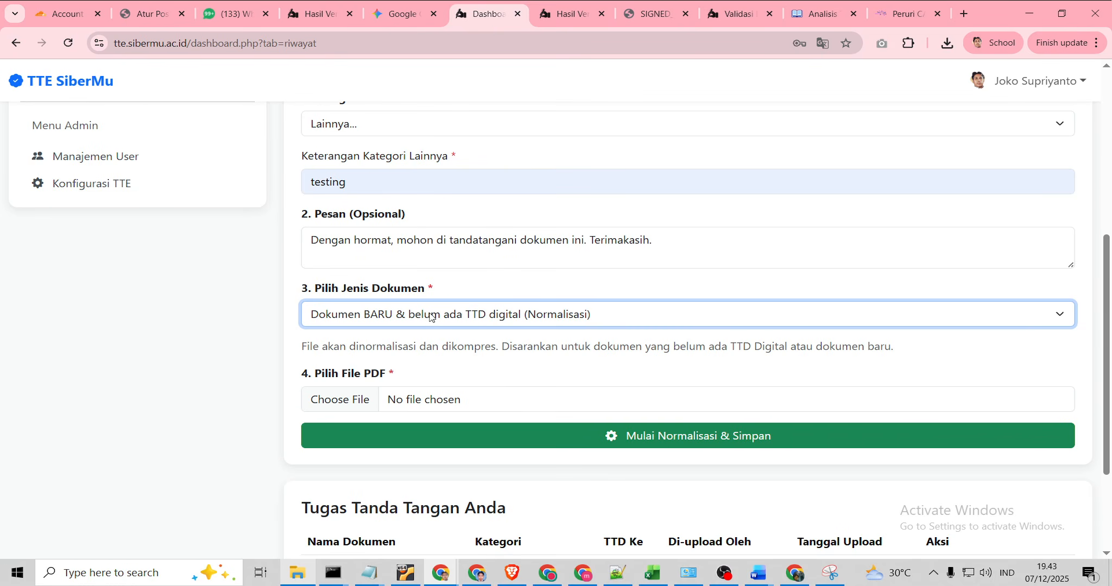
click(432, 312)
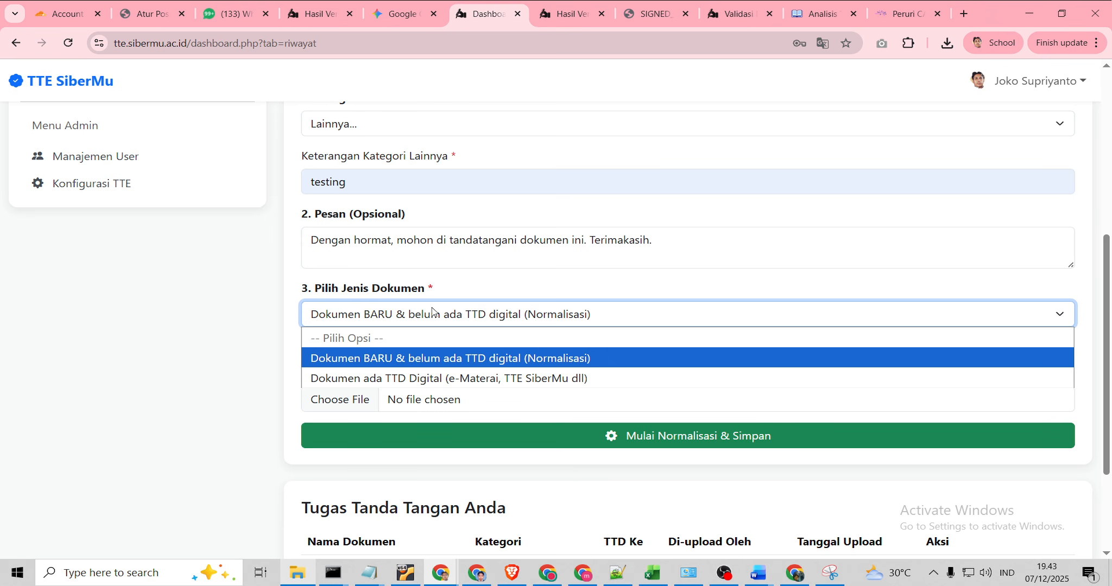
click(433, 377)
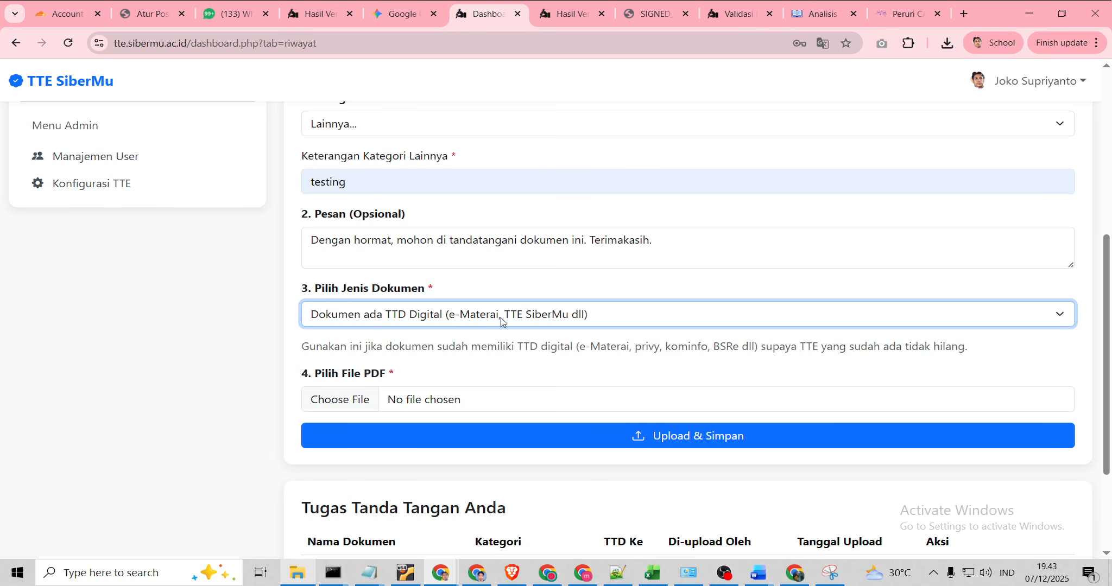
Attach the Lembar Pernyataan Pengesahan Hasil Validasi Karya Ilmiah PDF from the Desktop's New folder to the form
click(356, 397)
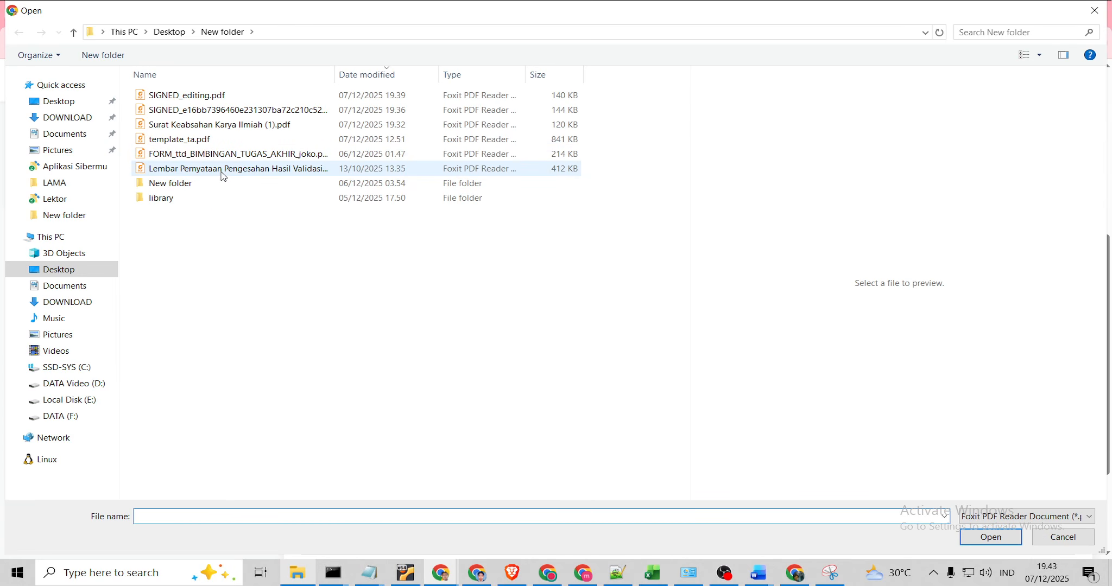
click(222, 173)
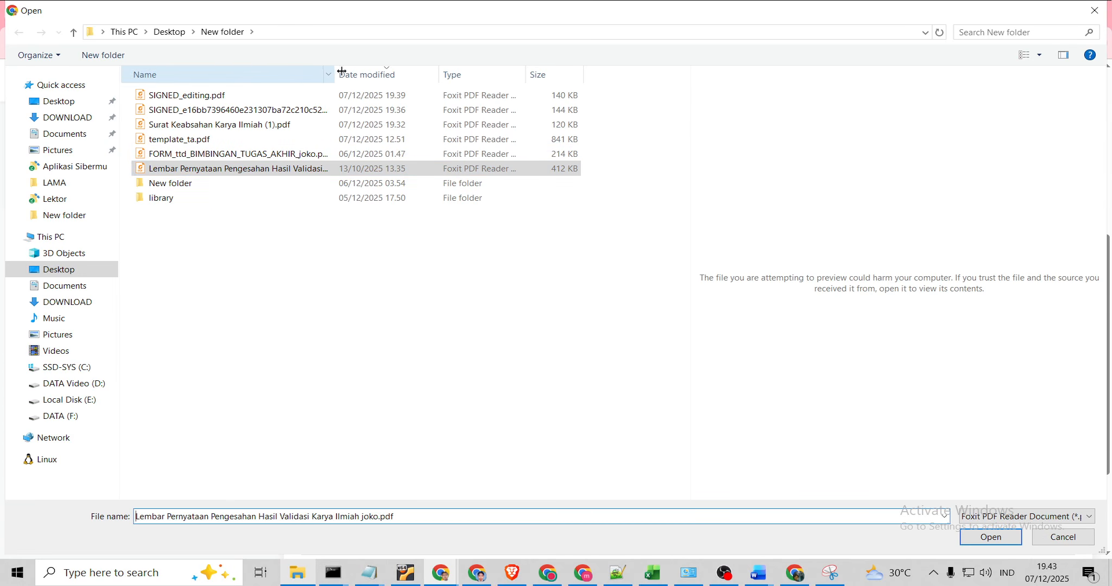
drag(342, 71, 458, 71)
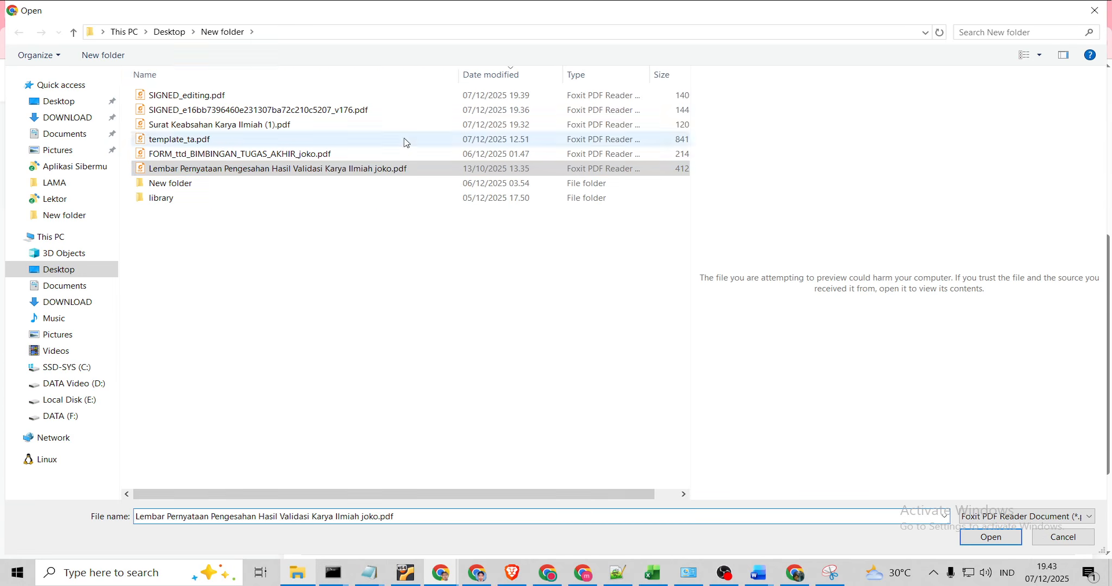
click(991, 538)
scroll(690, 303, down, 2)
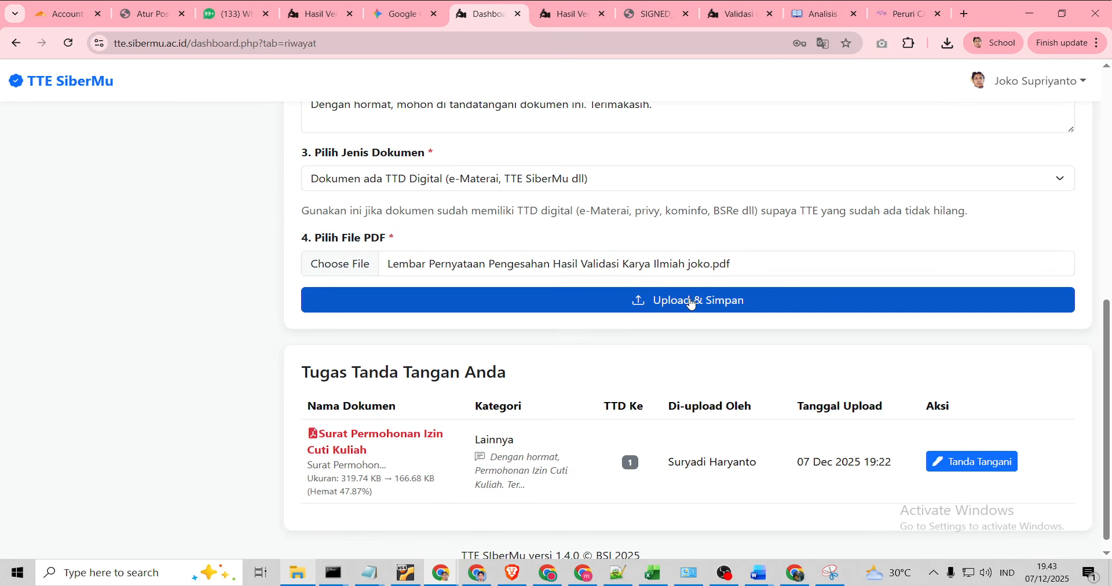
Upload and save the attached PDF, then open the new "testing" document for signing
click(690, 300)
scroll(731, 432, down, 2)
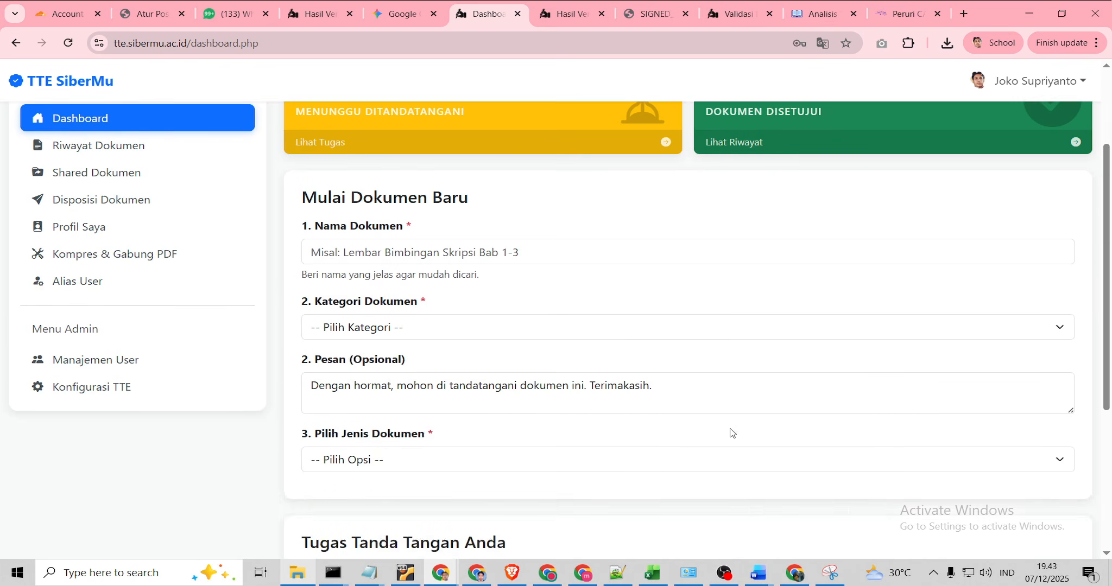
scroll(731, 433, down, 4)
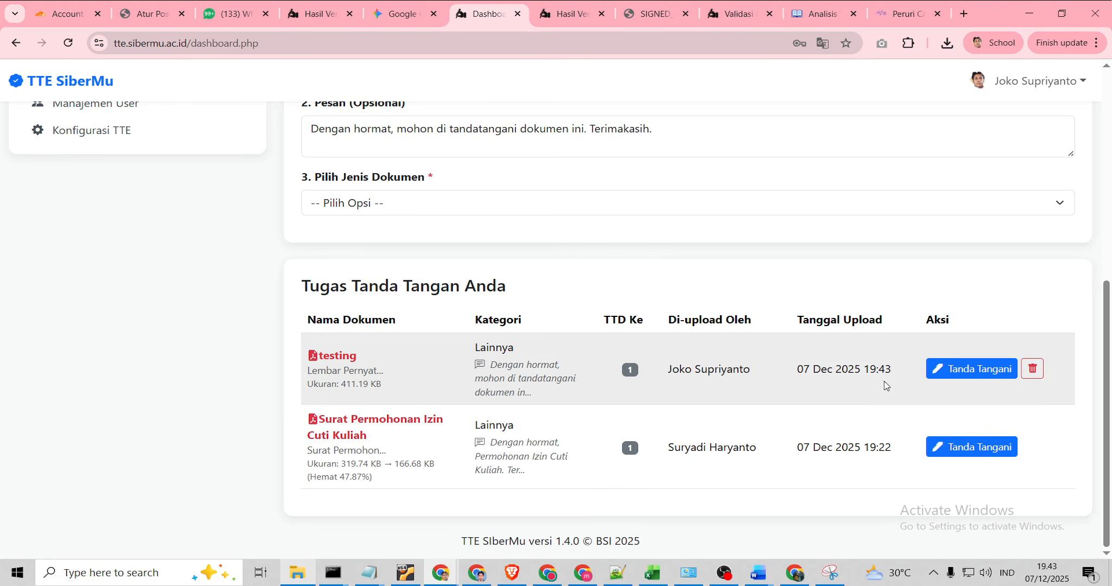
click(972, 368)
Set the element type to "Hanya QR Code Terlihat" and place the QR code just right of the existing signature on page one
scroll(627, 377, down, 2)
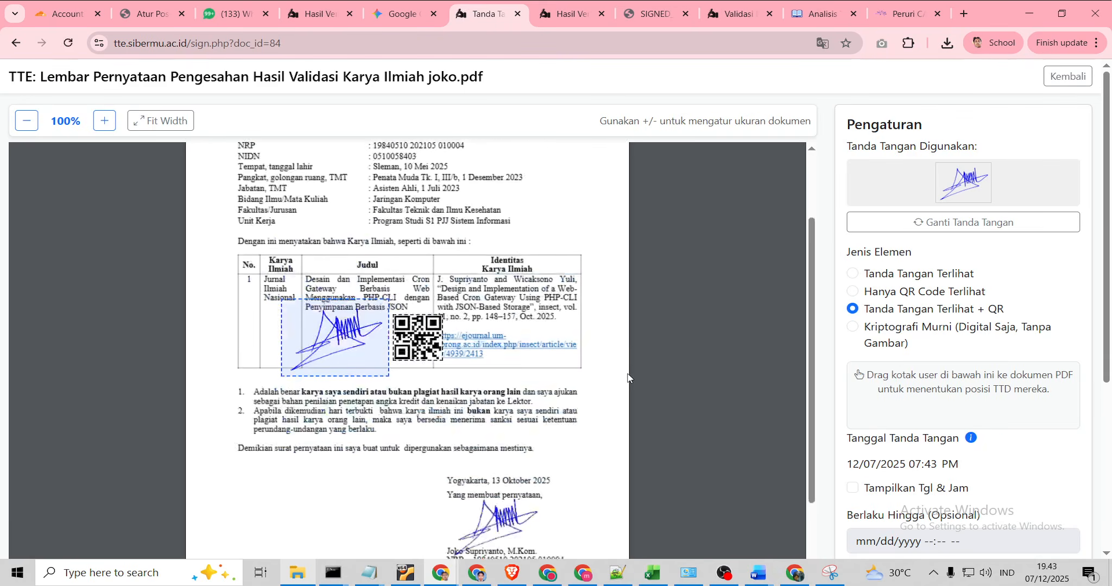
scroll(627, 377, down, 2)
drag(357, 194, 424, 301)
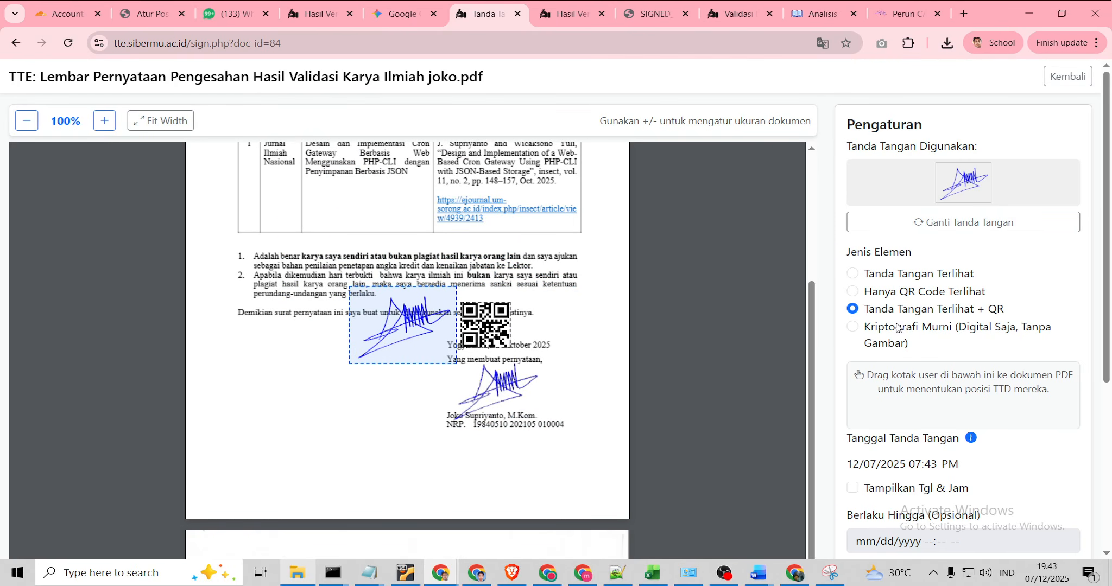
click(923, 293)
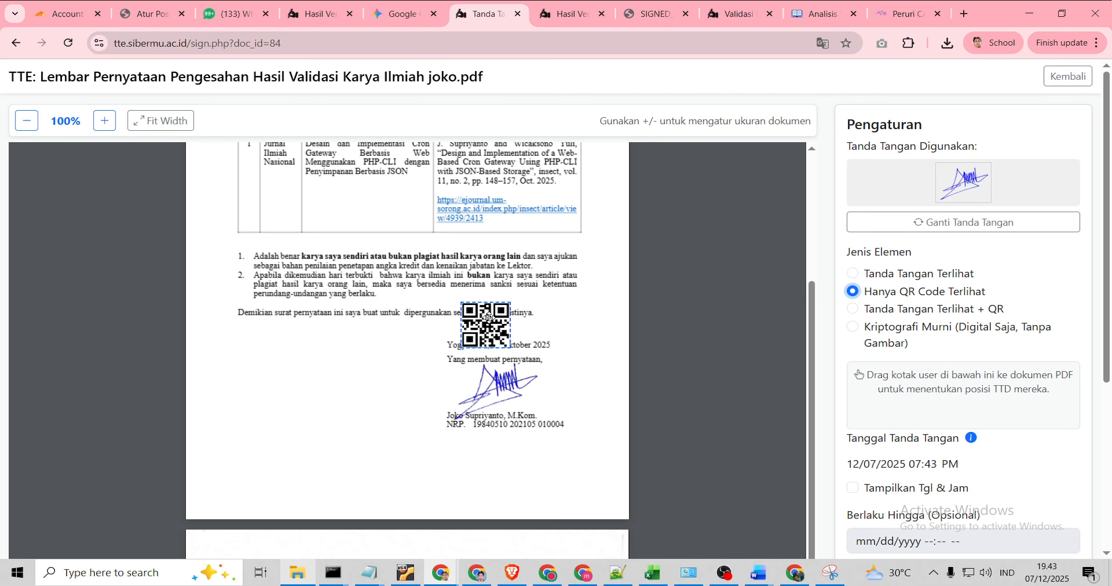
mouse_move(489, 317)
mouse_down()
mouse_move(585, 387)
mouse_move(574, 380)
mouse_up()
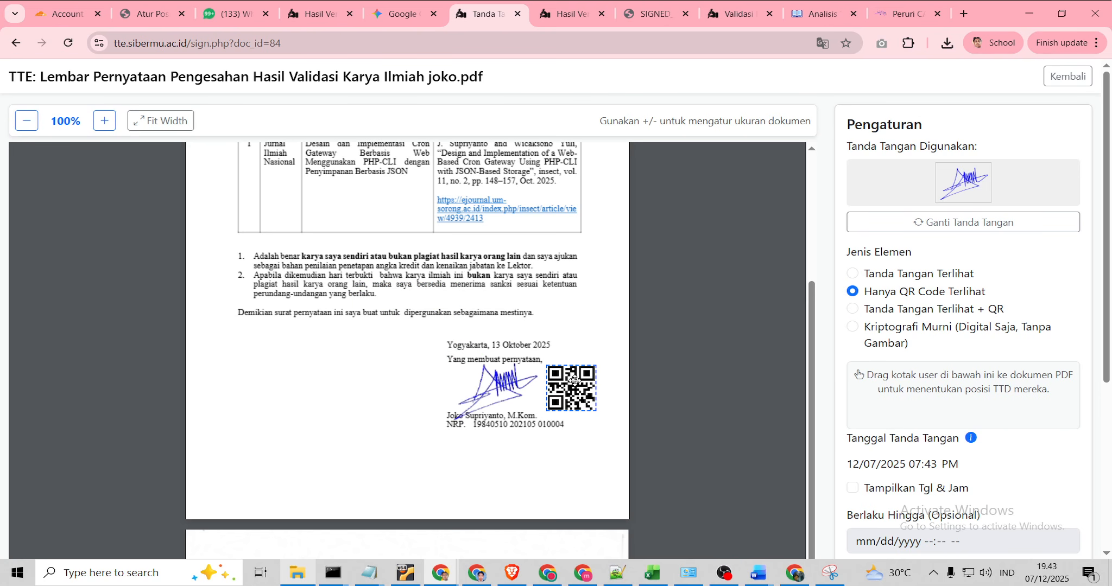
Try the other element types, moving the visible signature and shifting and resizing the QR code left of the existing signature
click(911, 328)
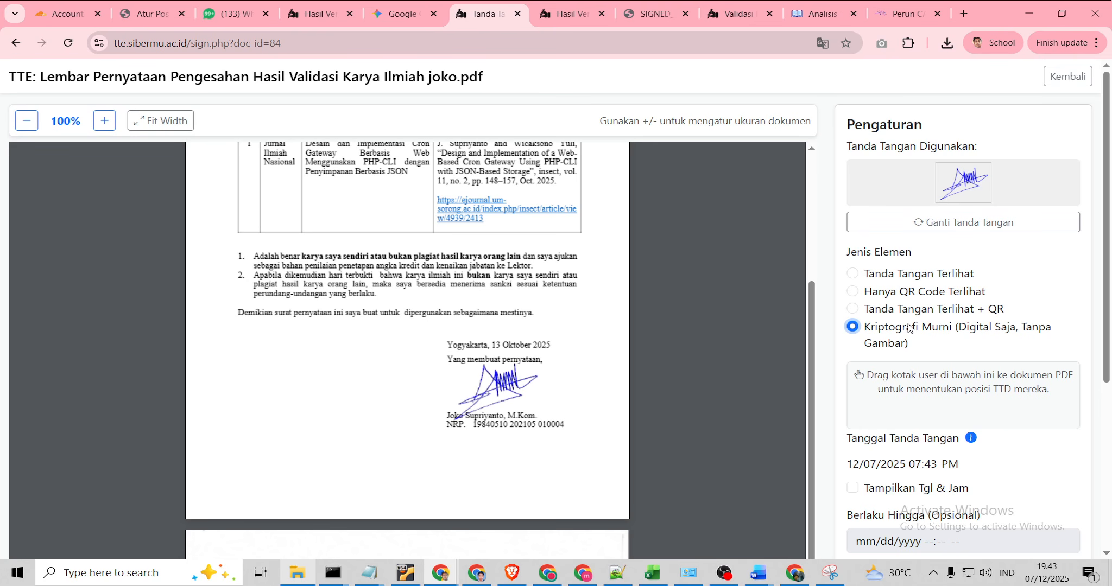
click(898, 277)
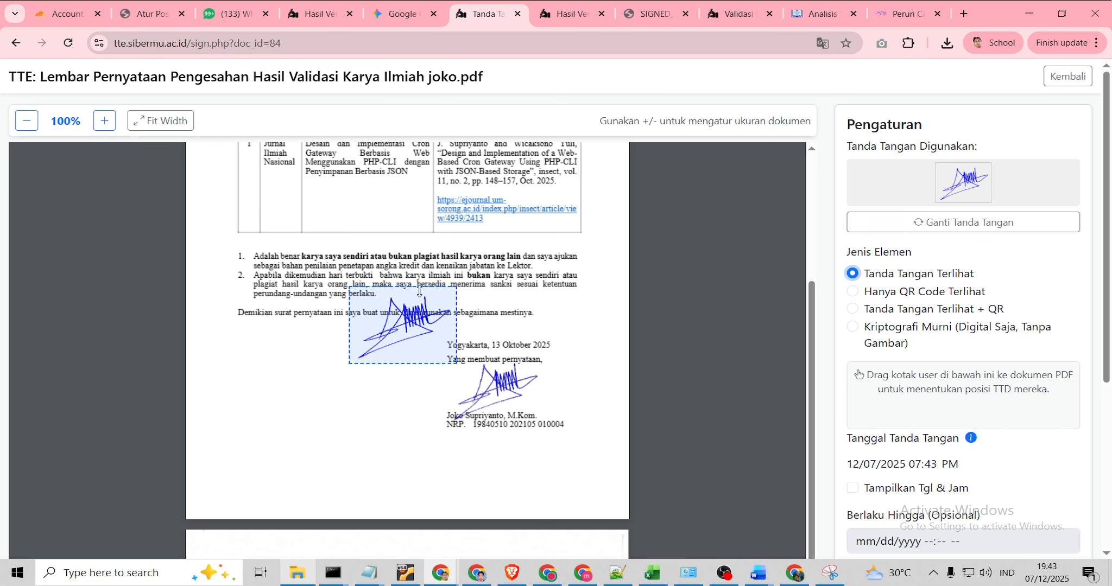
drag(399, 330, 340, 374)
click(940, 293)
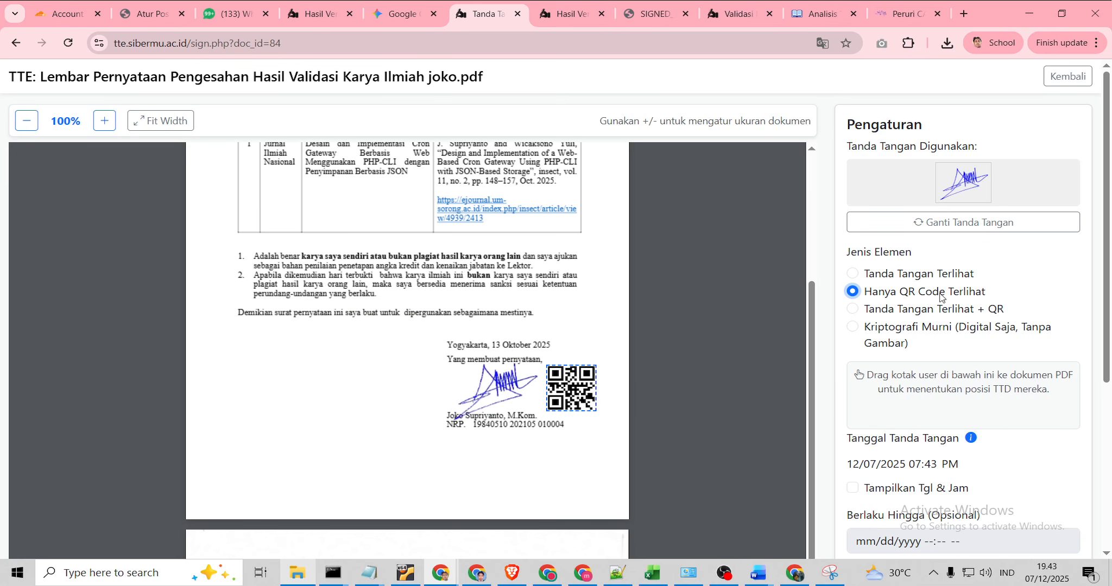
click(570, 387)
drag(595, 409, 429, 389)
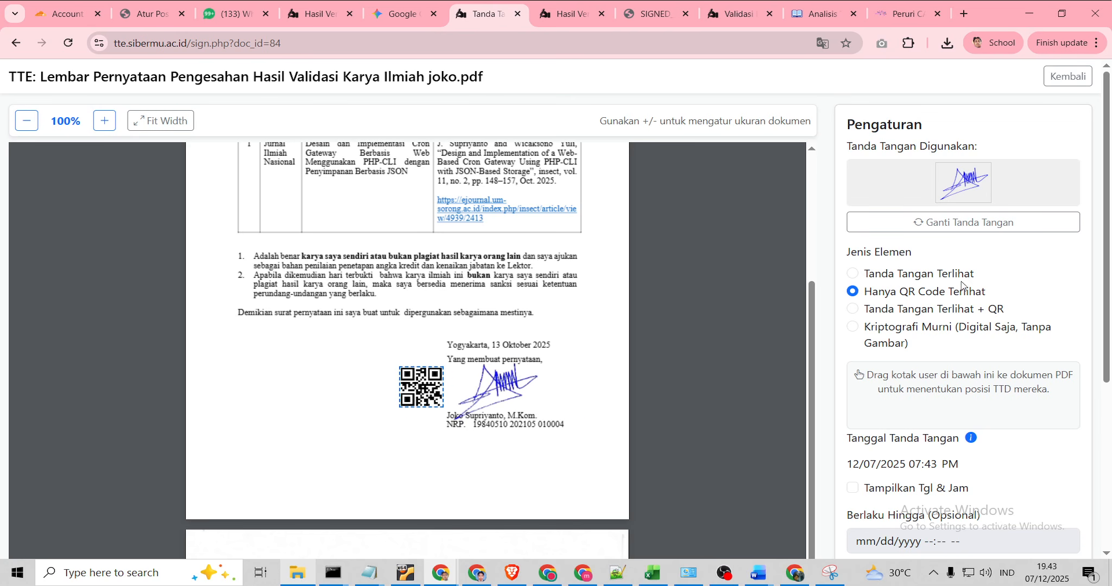
click(917, 311)
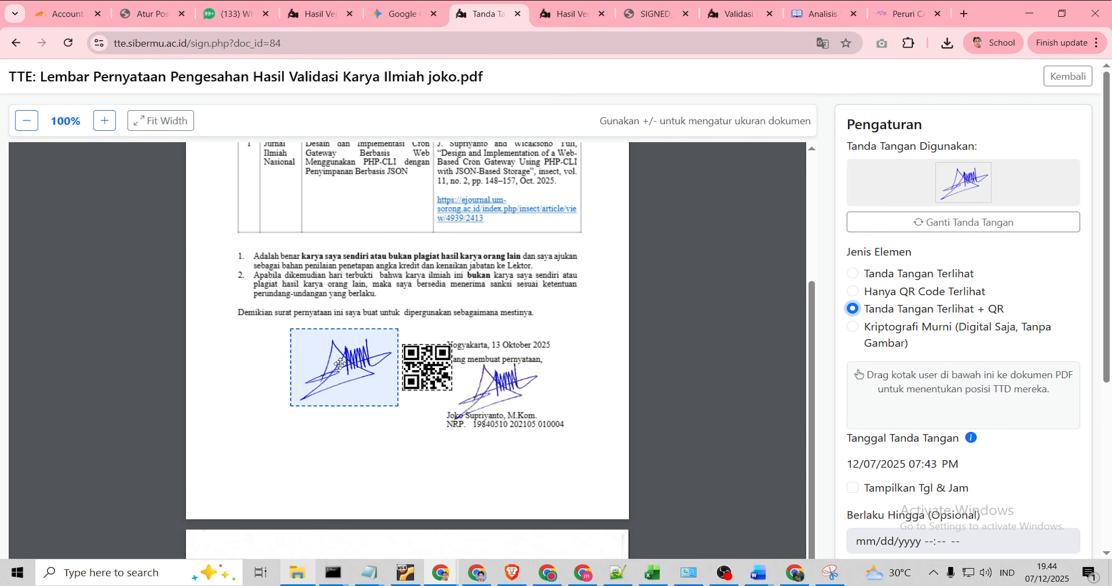
click(924, 327)
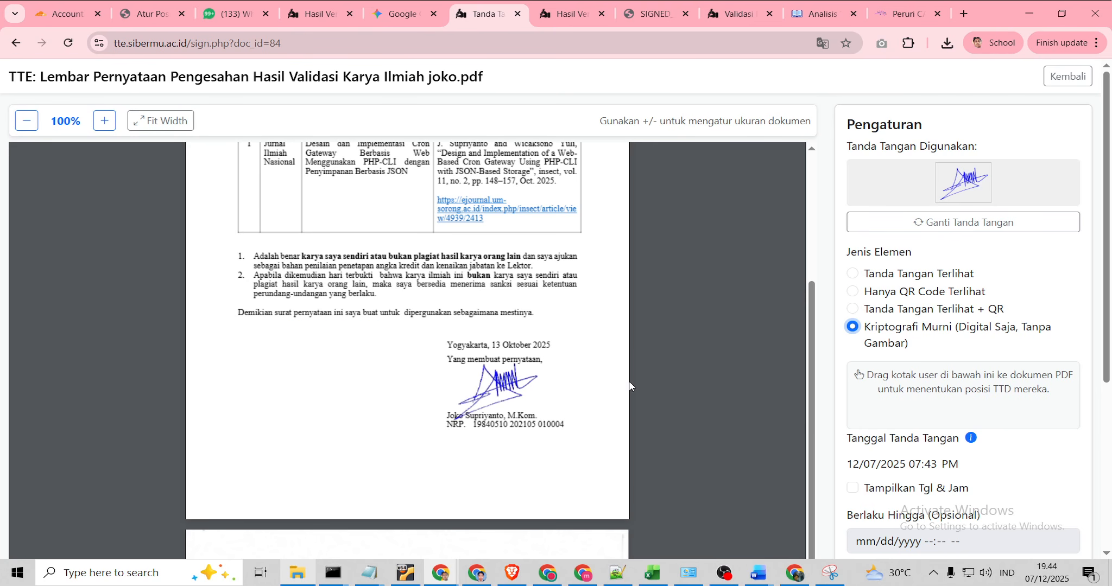
Select "Hanya QR Code Terlihat", place the QR code right of the existing signature, and sign the document
click(920, 296)
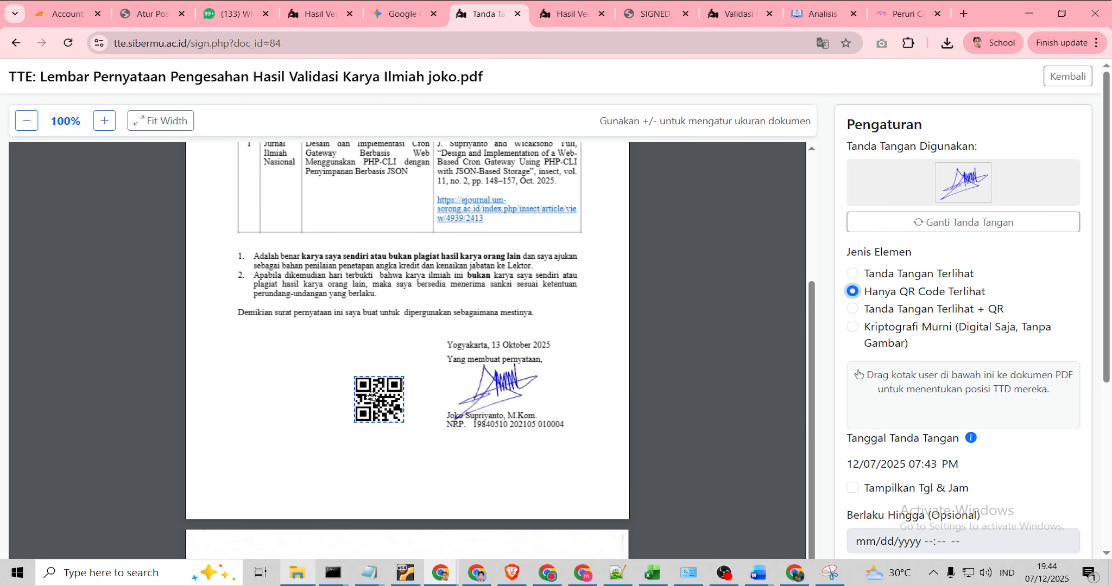
mouse_move(371, 397)
mouse_down()
mouse_move(409, 383)
mouse_move(566, 386)
mouse_up()
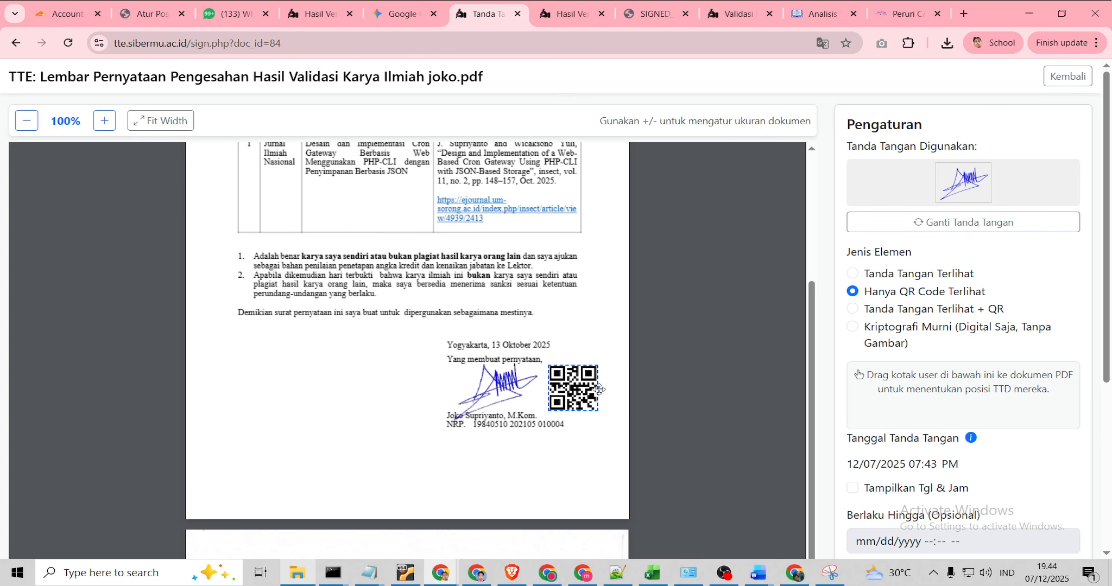
scroll(974, 415, down, 5)
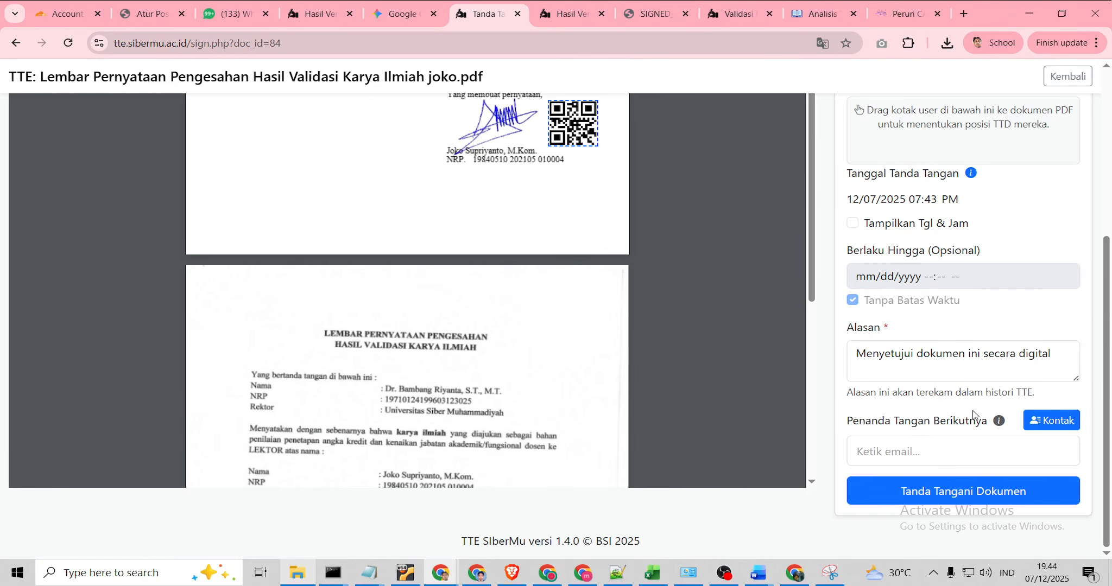
click(955, 494)
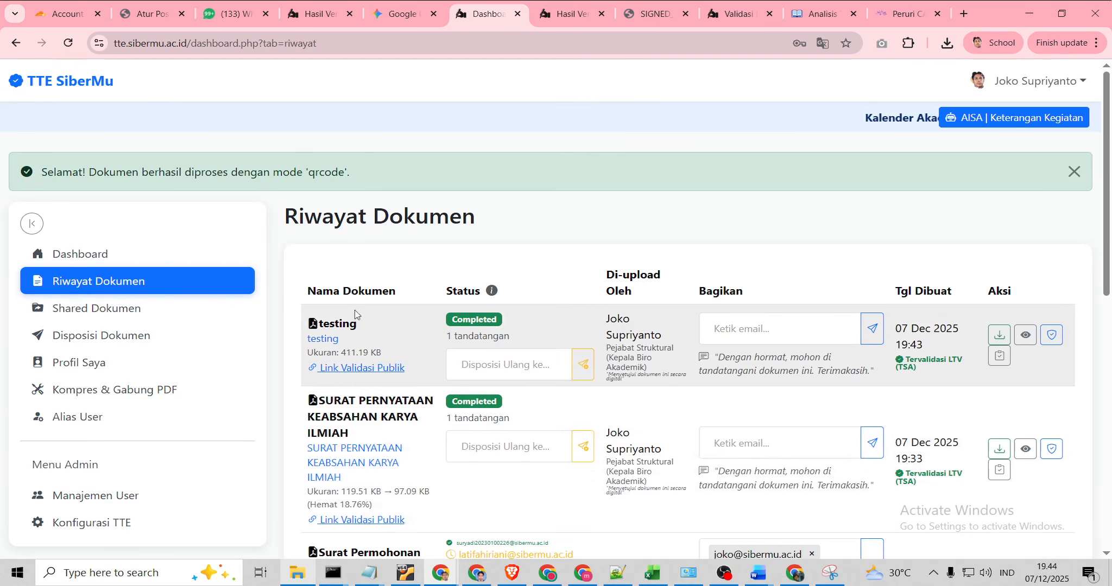
Open the validation result of the "testing" document and examine the Revisi 1 e-Meterai signature details, especially its trust status
click(1062, 329)
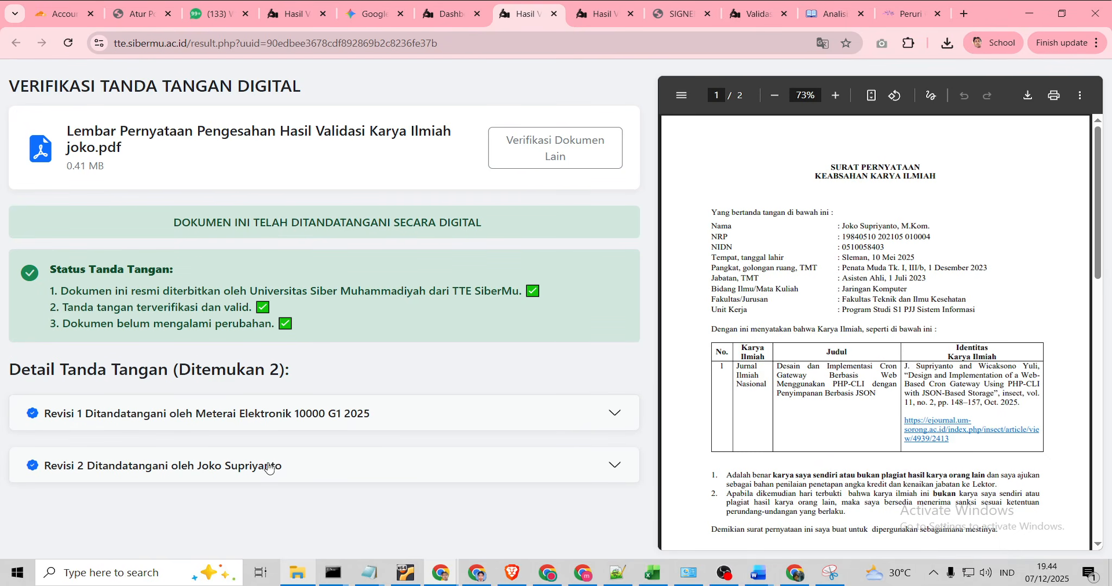
click(297, 413)
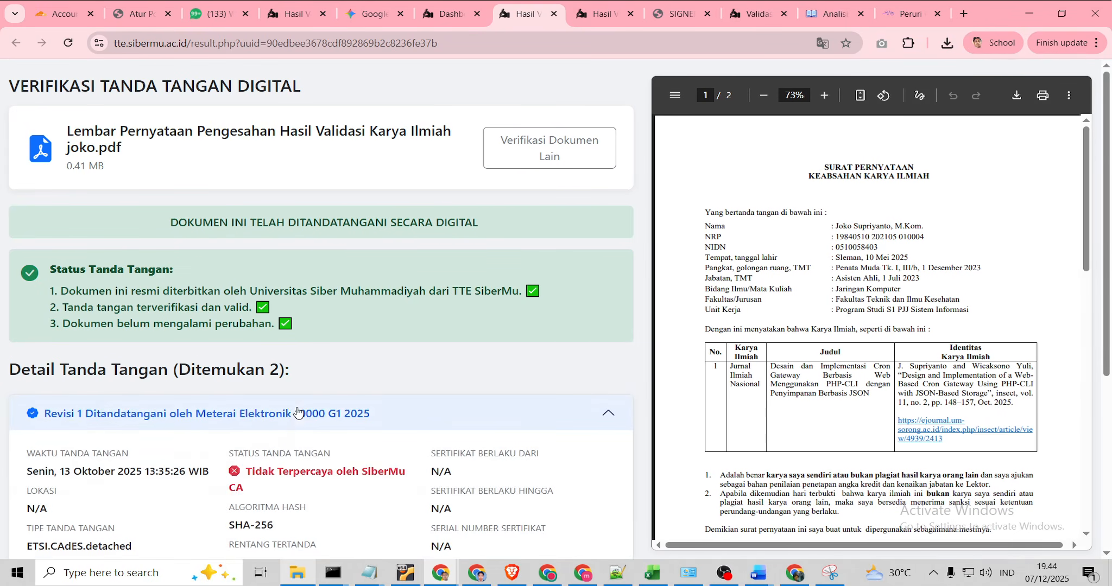
scroll(76, 418, down, 1)
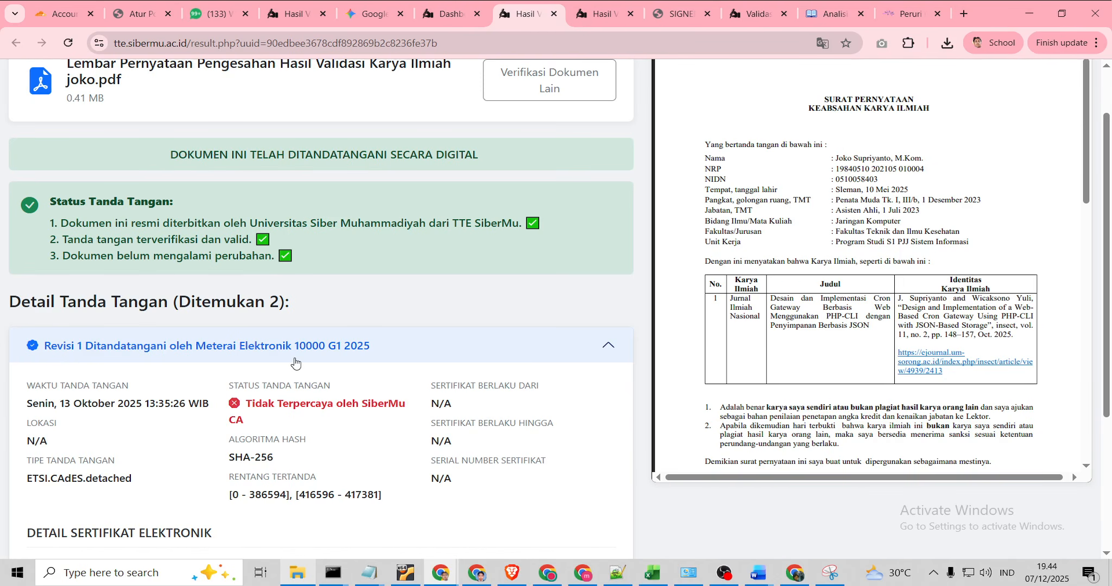
scroll(296, 363, down, 1)
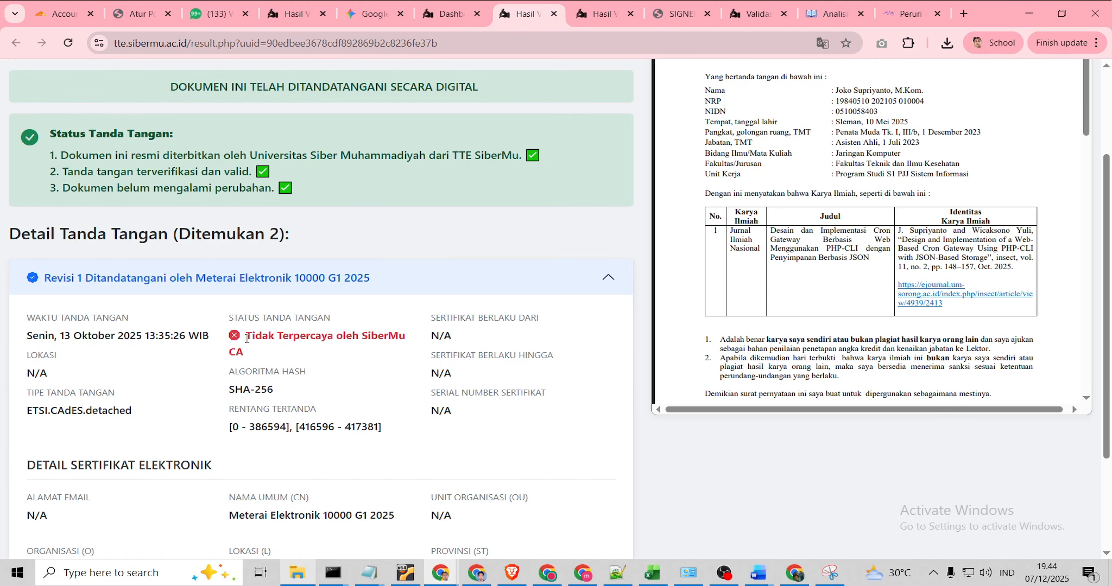
drag(246, 338, 275, 355)
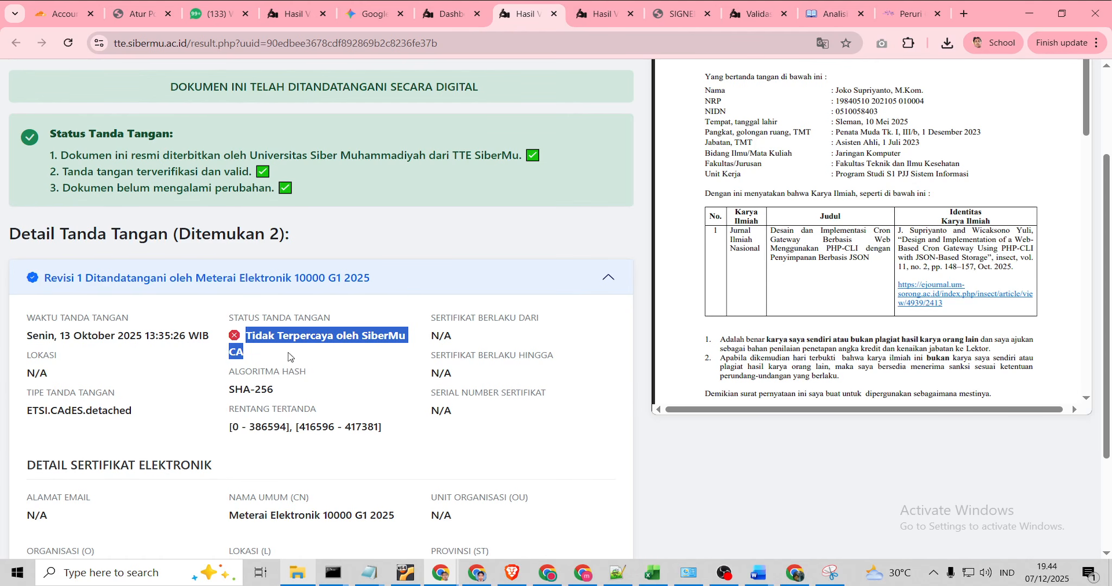
click(319, 283)
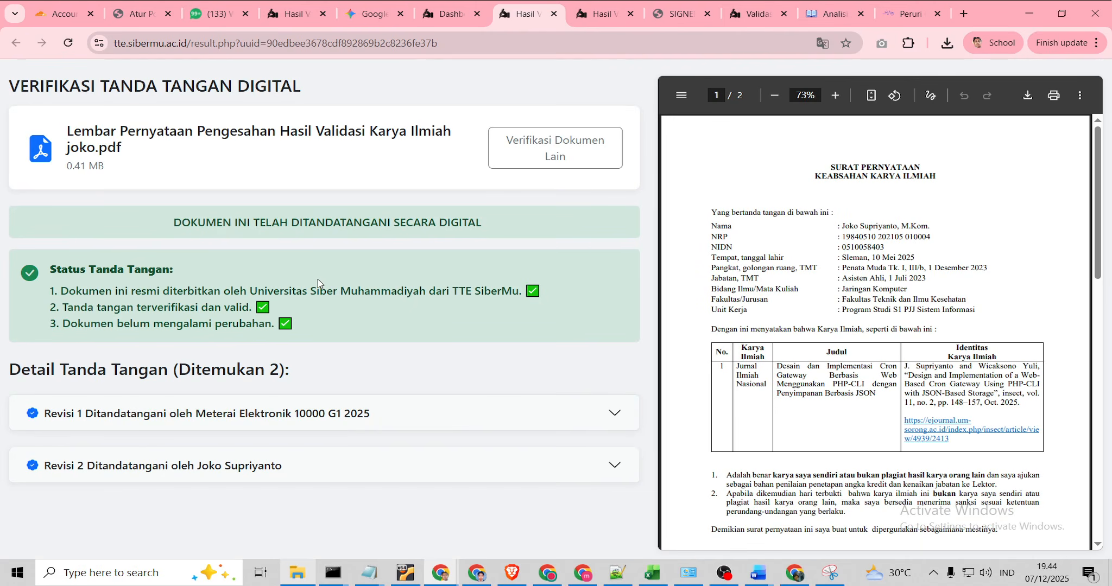
click(345, 427)
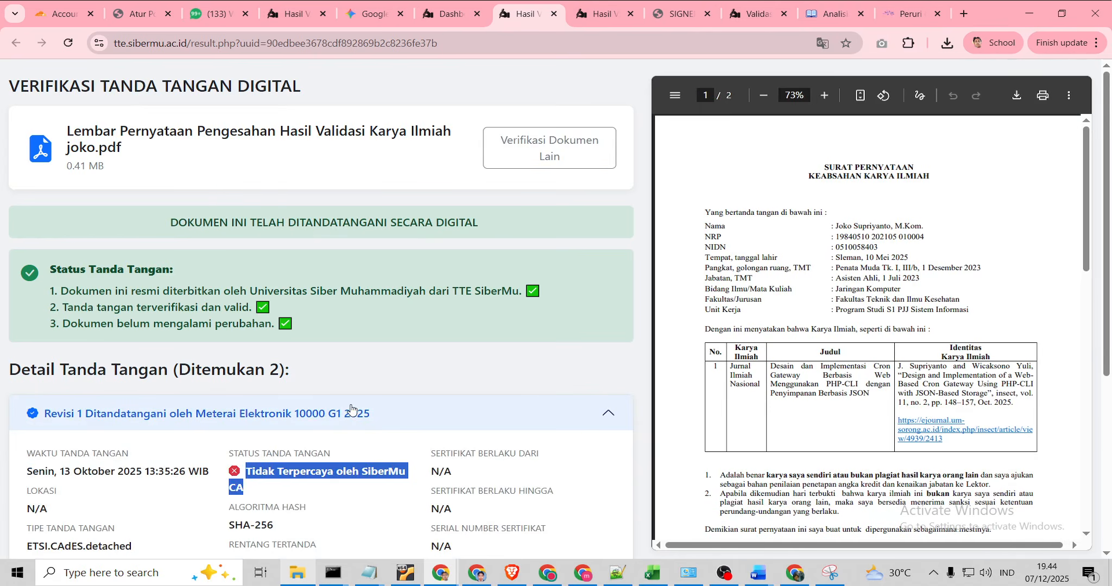
scroll(348, 417, down, 2)
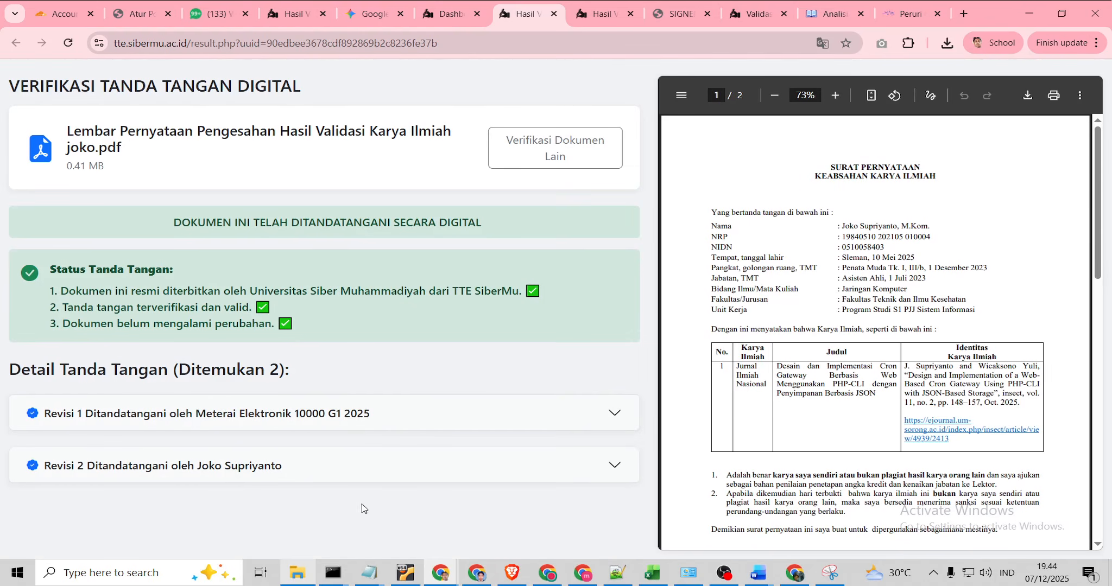
Examine the Revisi 2 signature and certificate details, and check the overall signature status statements
click(222, 469)
scroll(441, 481, down, 3)
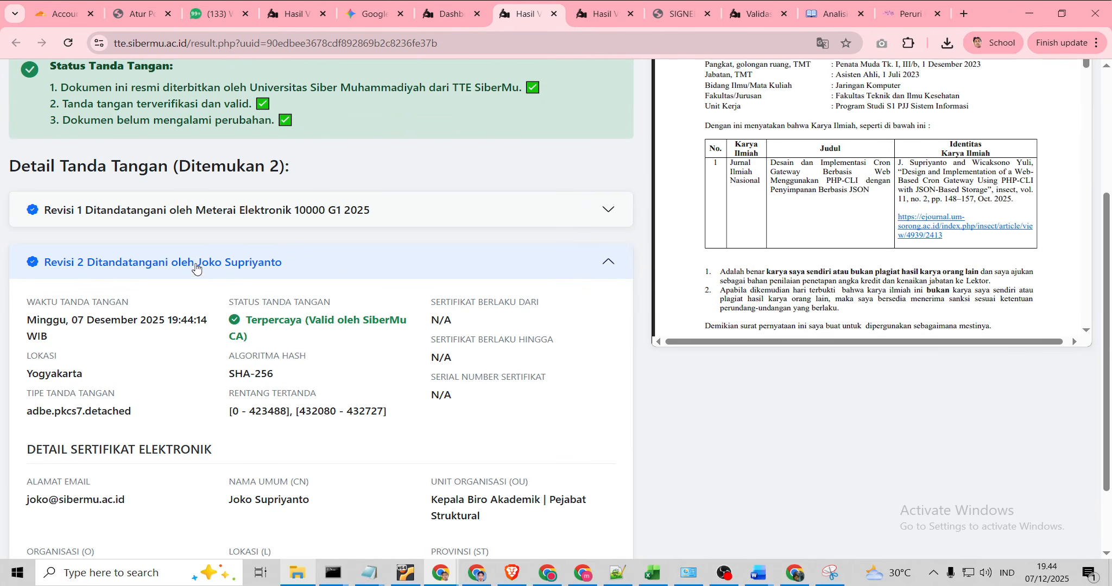
scroll(254, 417, down, 2)
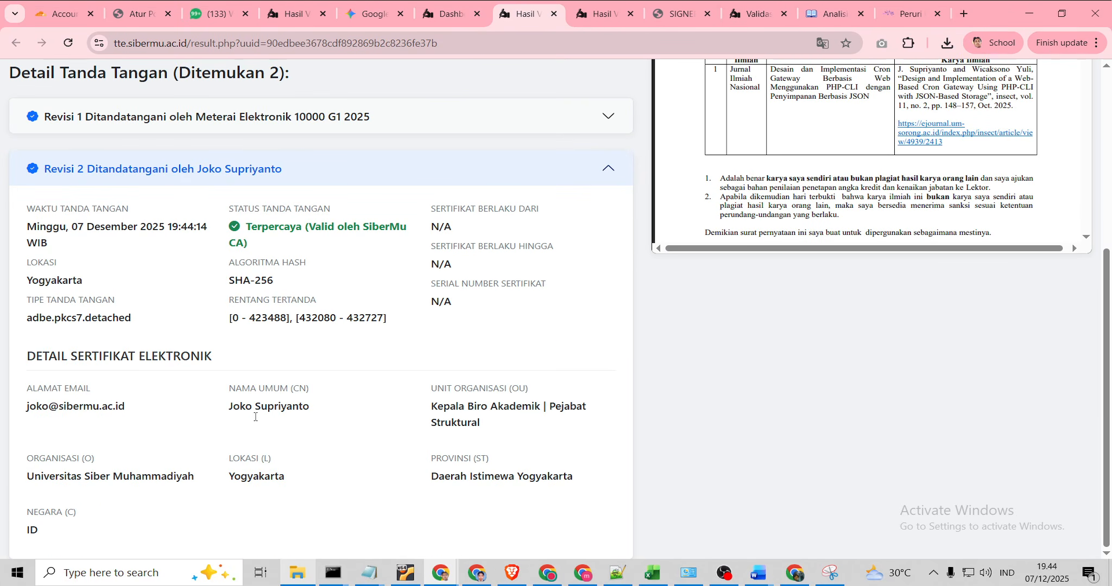
scroll(307, 481, up, 5)
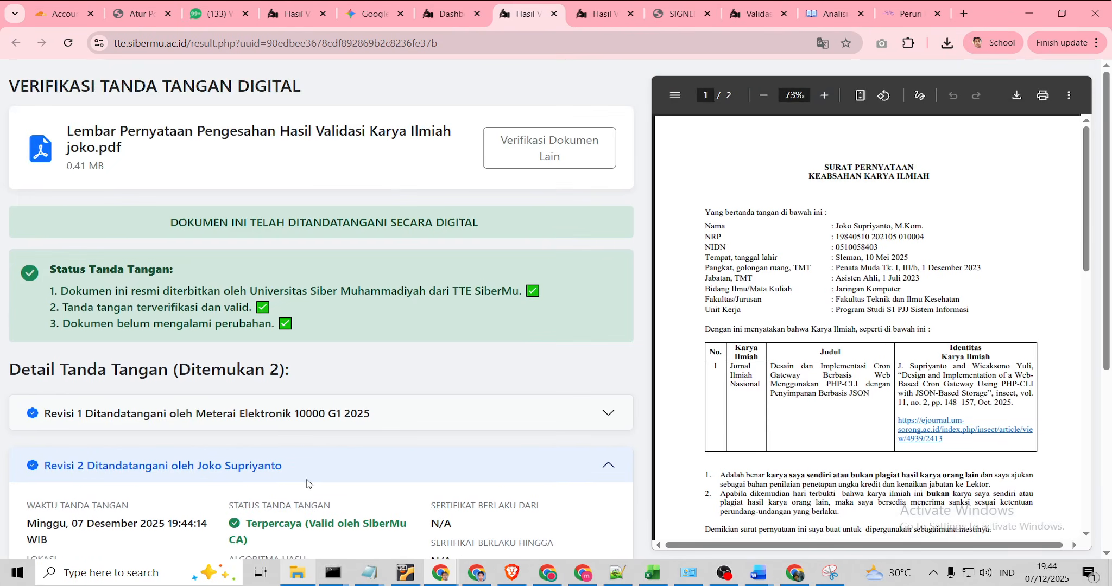
drag(94, 290, 393, 291)
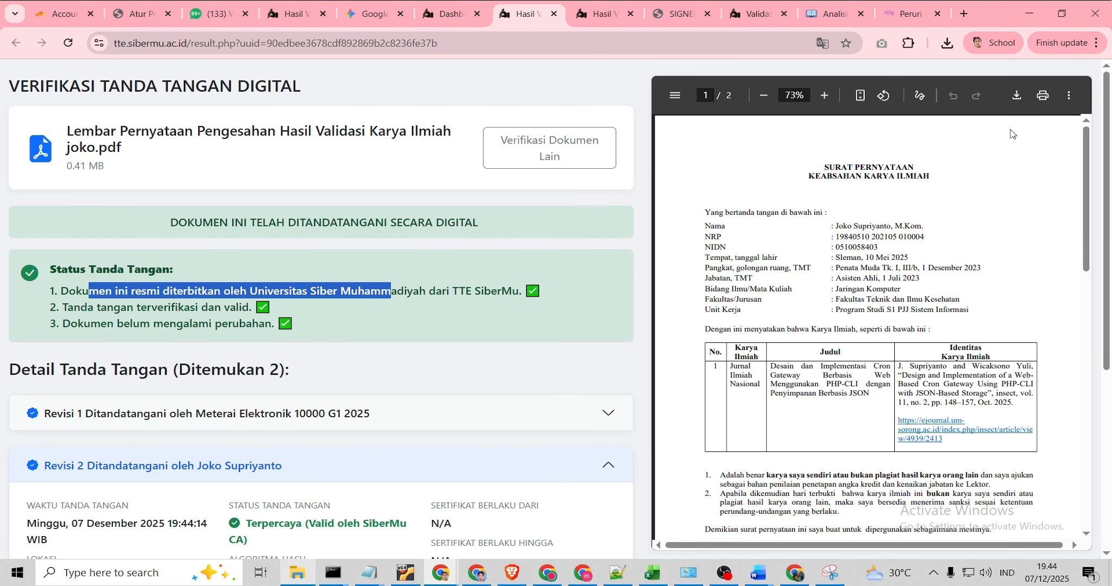
On Peruri CA's PDF verification page, attach the Lembar Pernyataan Pengesahan Hasil Validasi Karya Ilmiah PDF from the Desktop's New folder
click(912, 14)
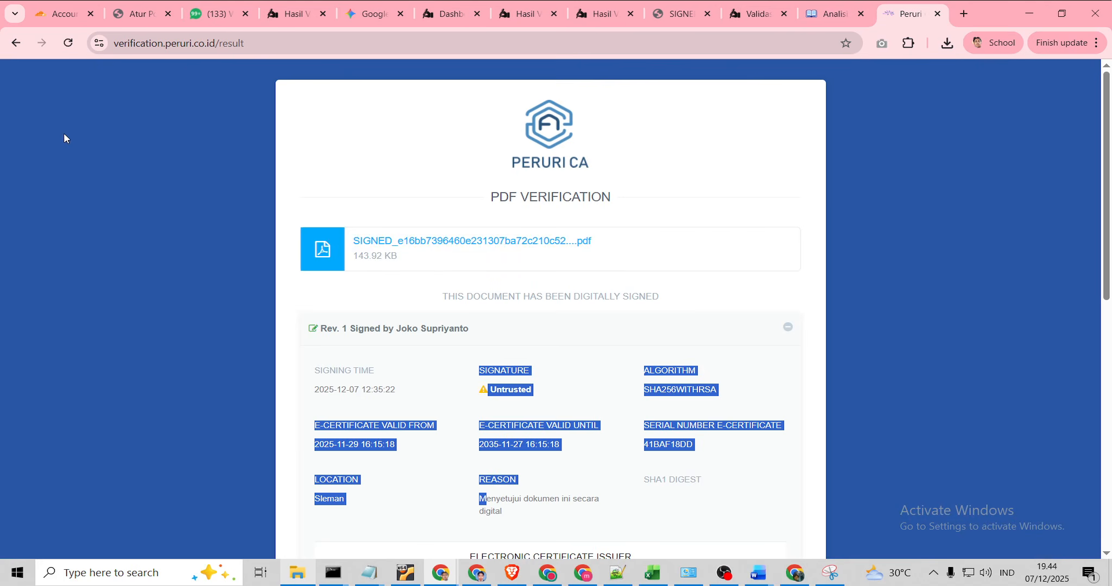
click(14, 43)
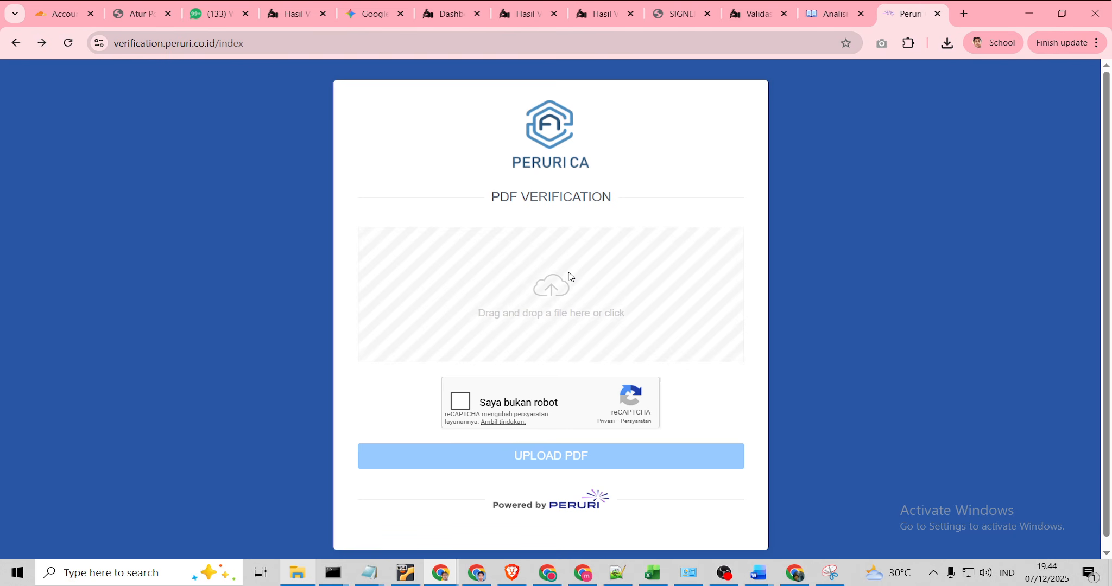
click(387, 231)
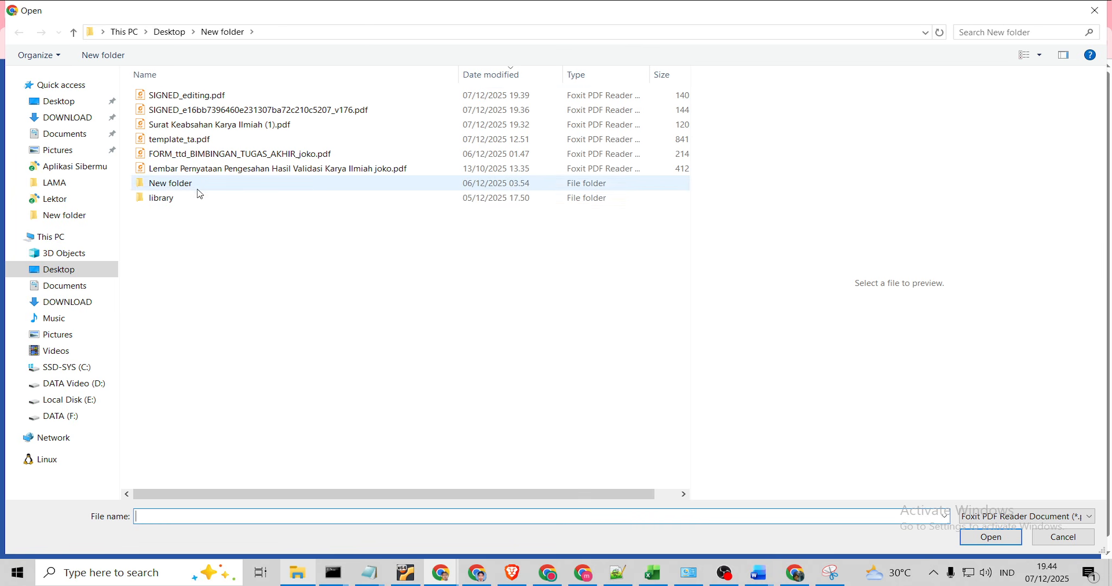
click(434, 169)
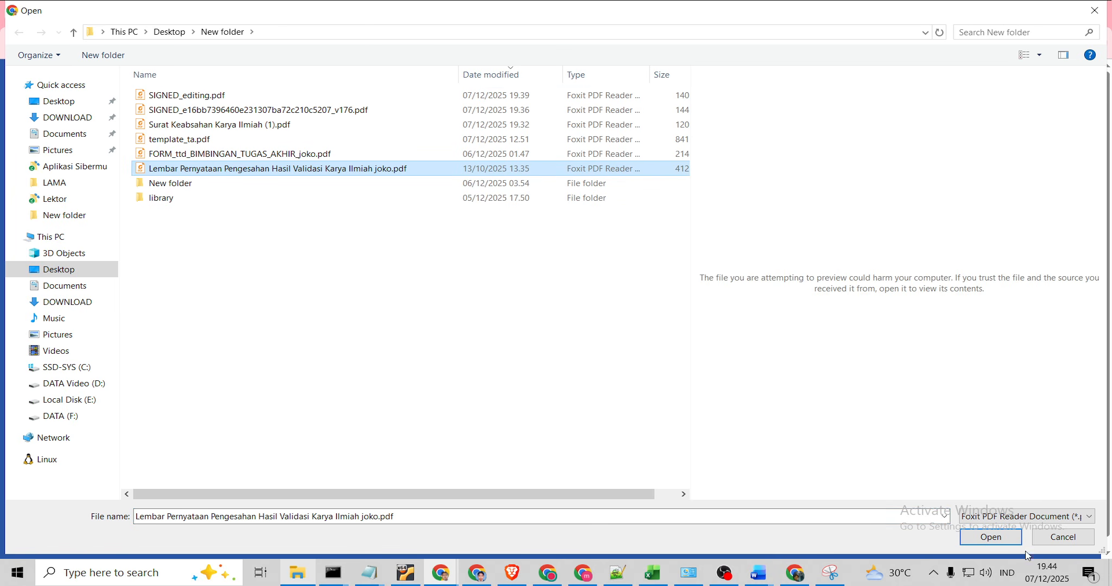
click(994, 537)
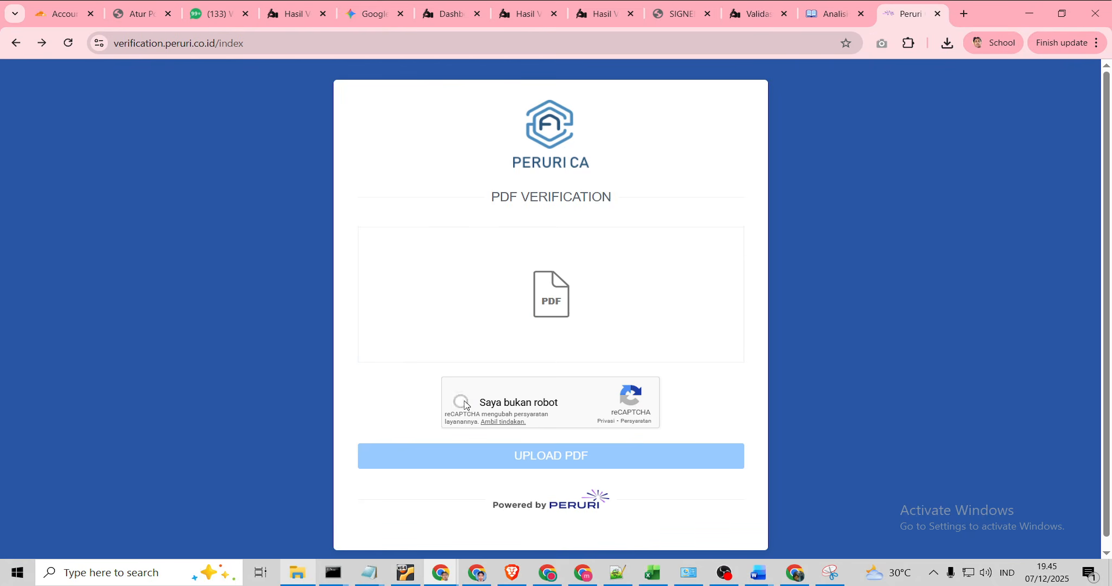
Submit the PDF for verification and examine the Rev. 1 e-Meterai signature, certificate issuer and certificate details
click(567, 458)
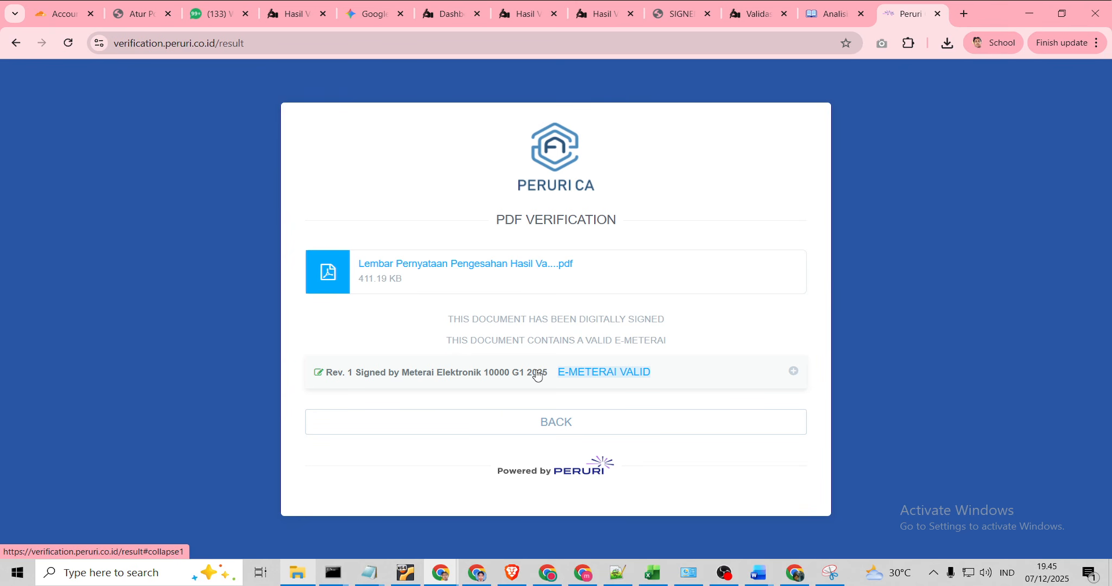
click(643, 375)
scroll(564, 446, down, 10)
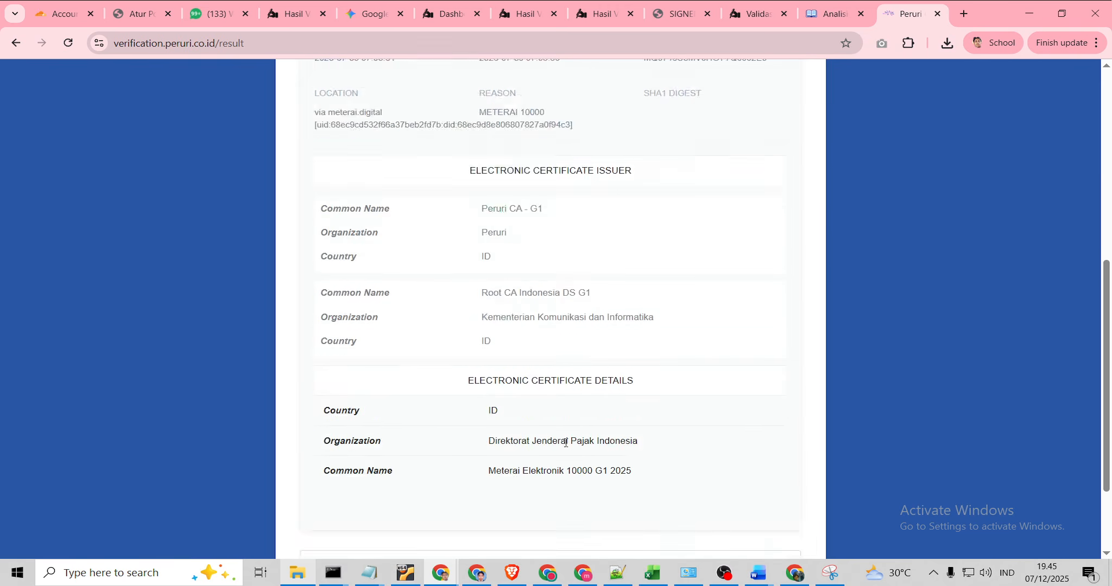
Return to Peruri CA's empty PDF verification form and look in the New folder for the newly signed document
scroll(565, 446, up, 10)
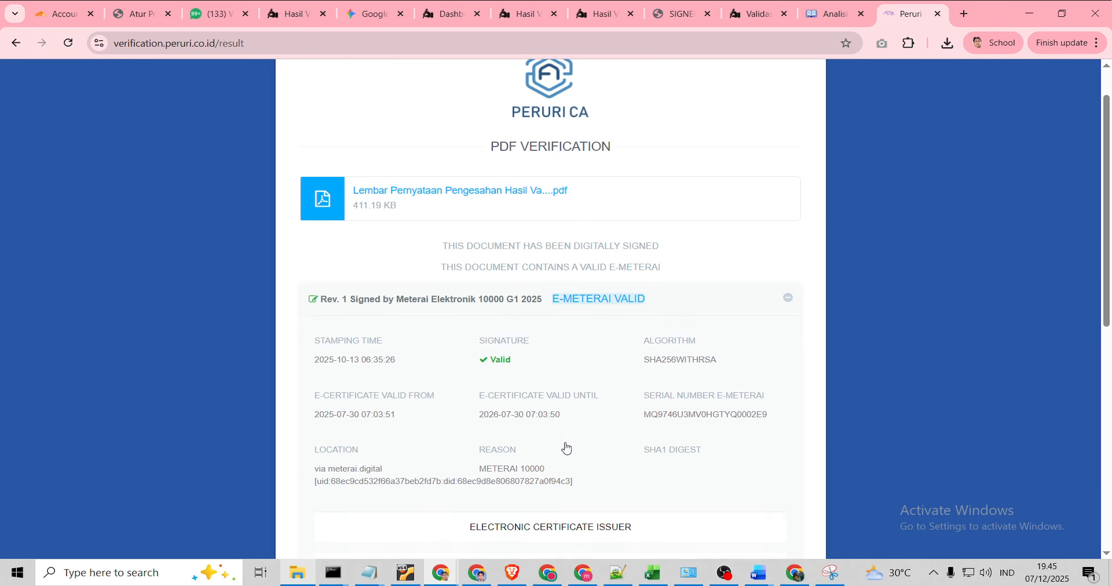
click(15, 43)
click(662, 332)
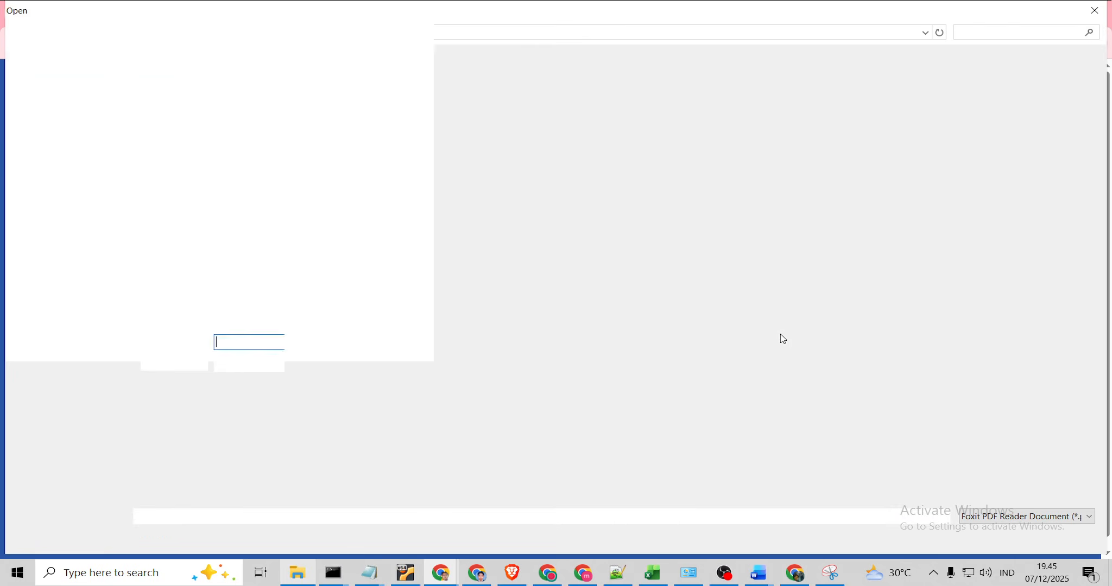
click(283, 111)
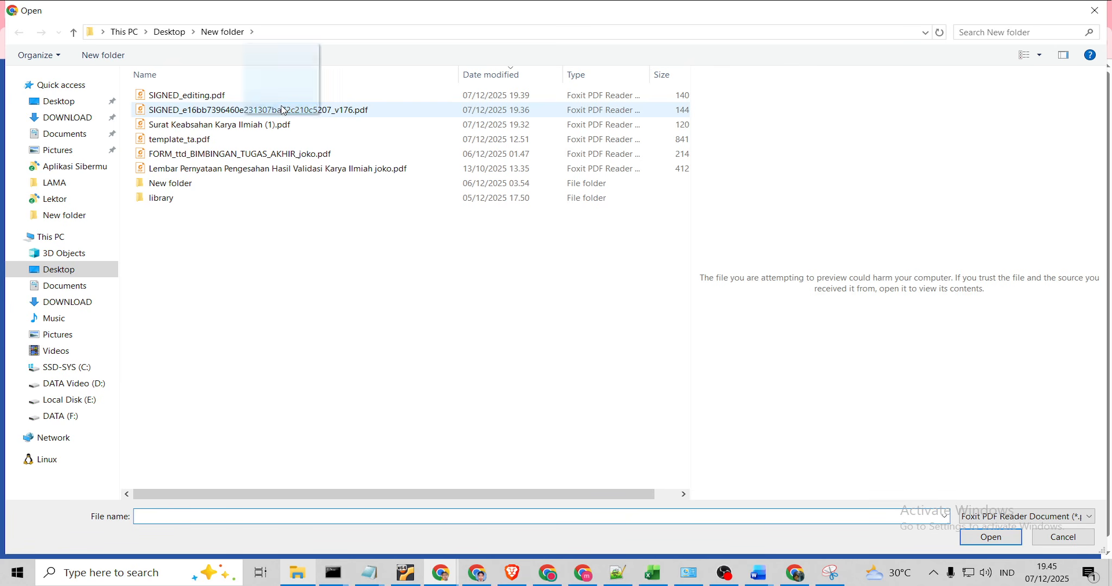
click(1096, 11)
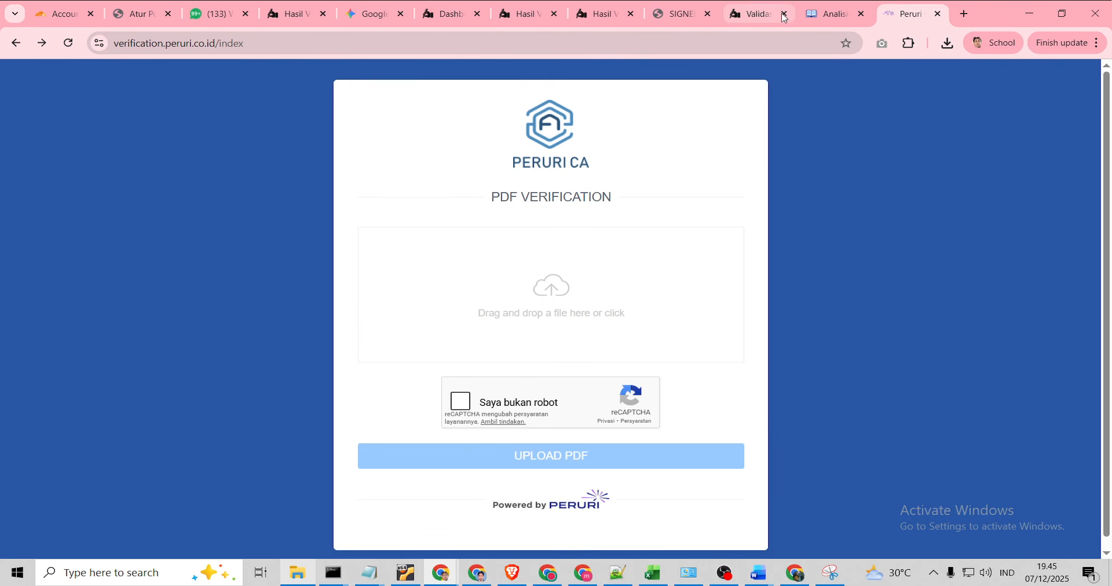
click(830, 14)
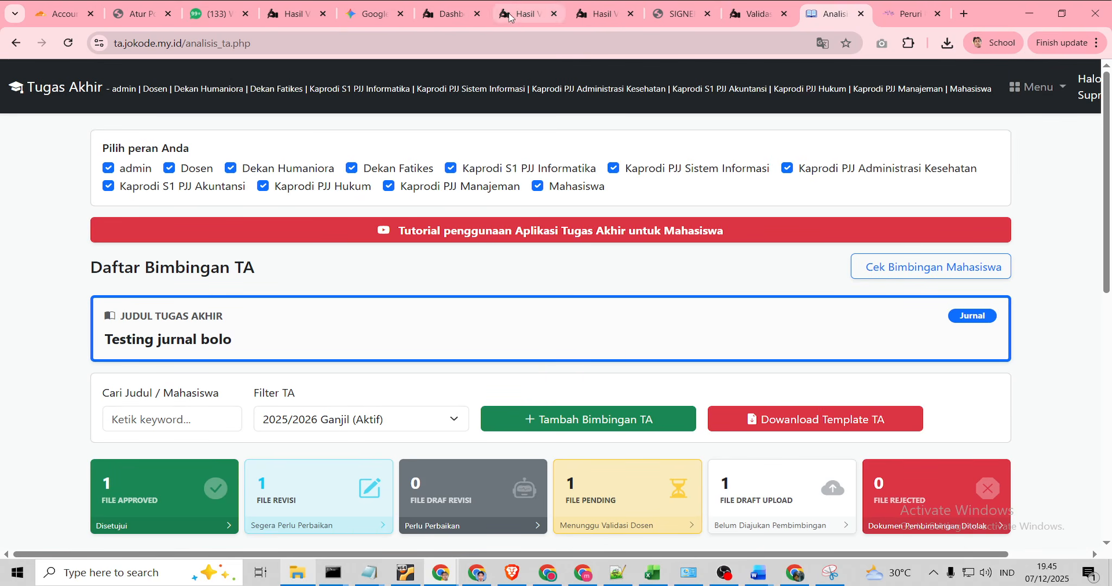
click(680, 13)
click(752, 16)
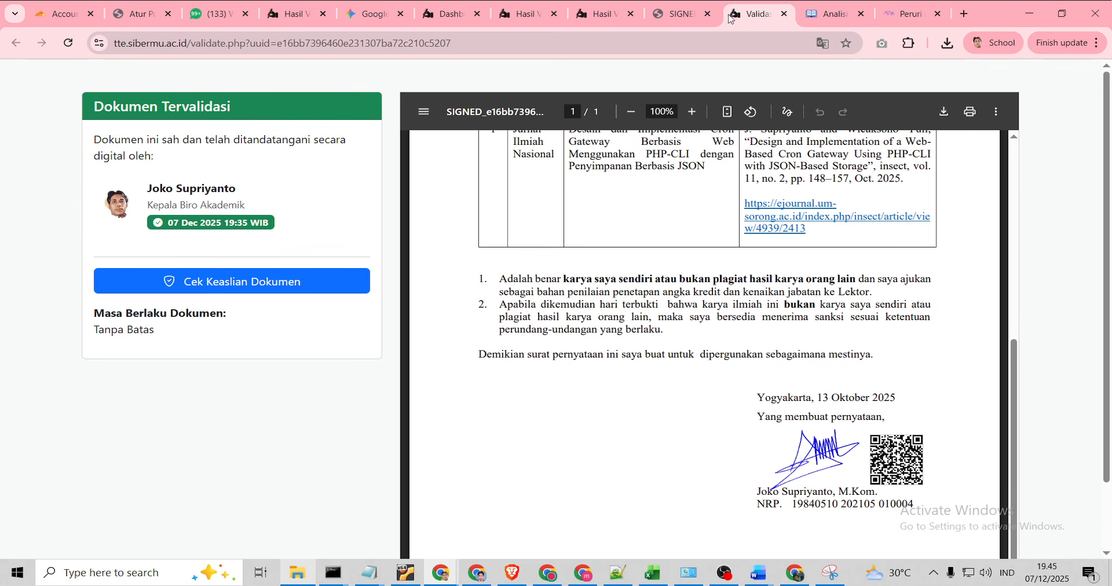
scroll(950, 325, up, 4)
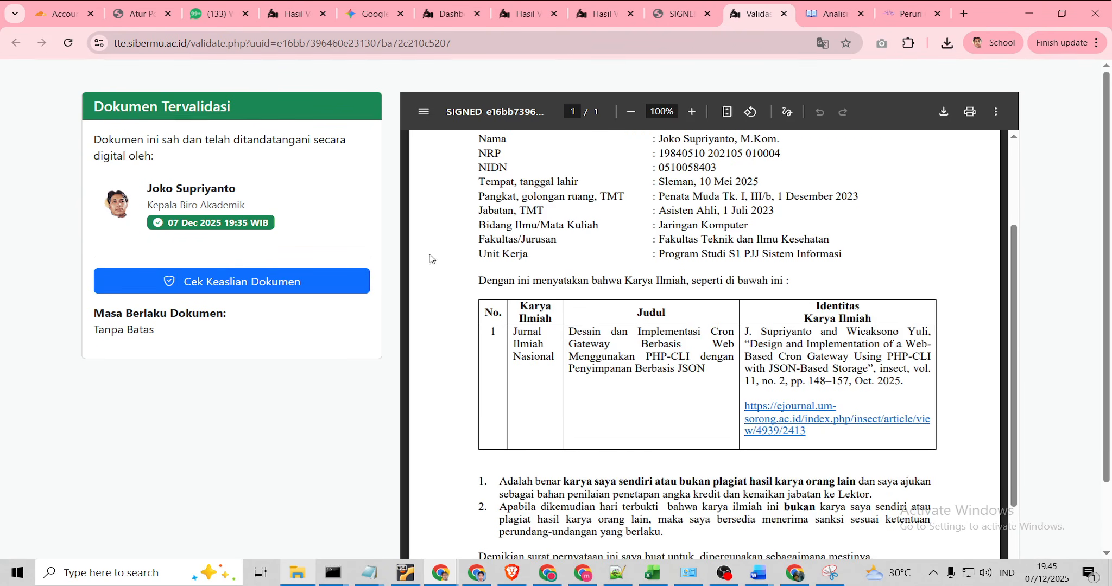
click(283, 9)
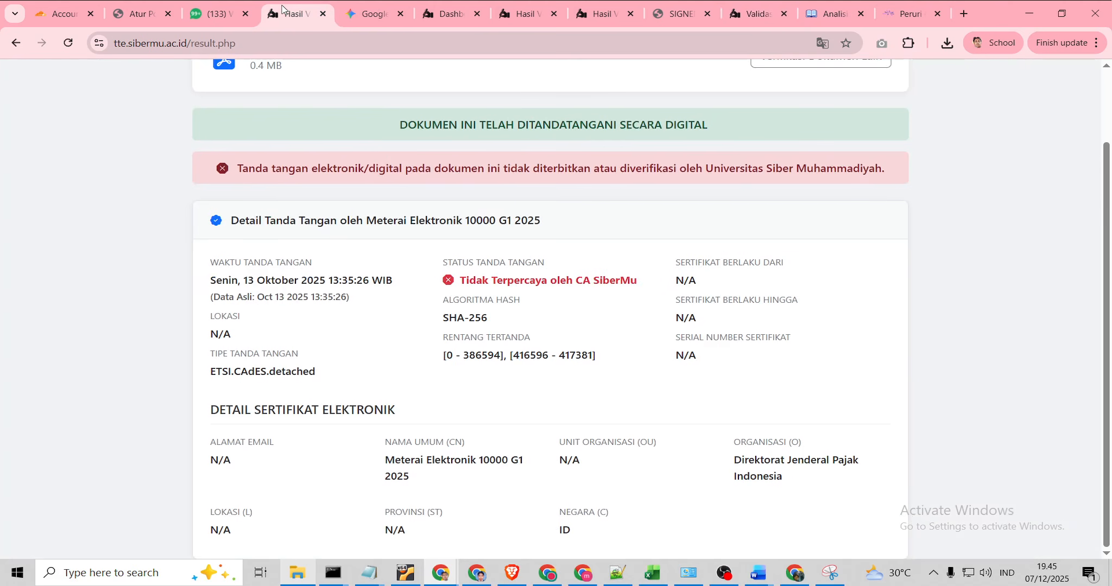
scroll(557, 399, up, 2)
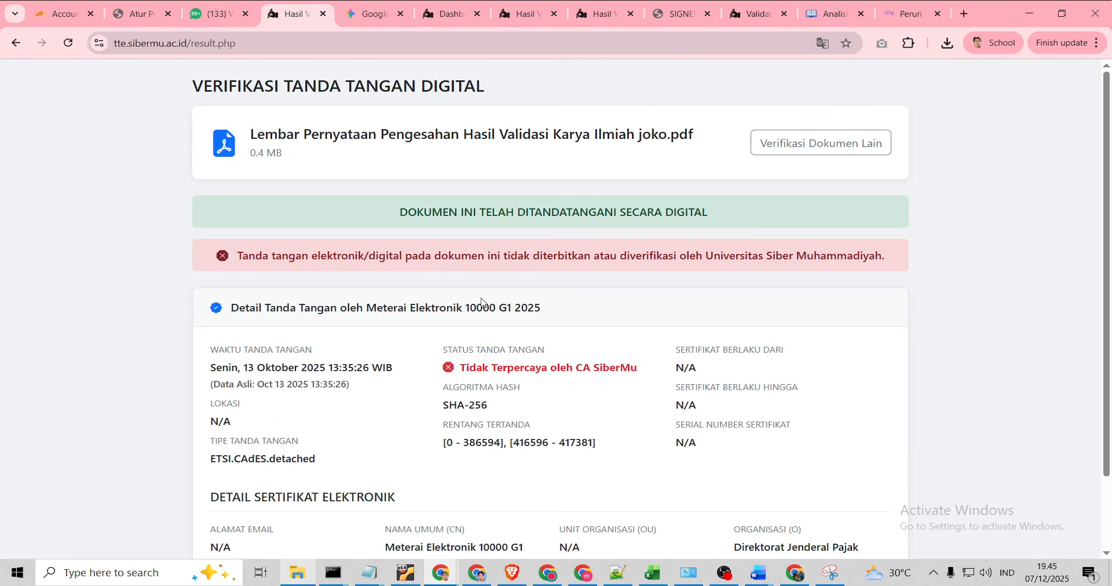
Open the signed "testing" PDF from TTE SiberMu's Riwayat Dokumen and inspect its QR-code signature and e-Meterai
click(450, 13)
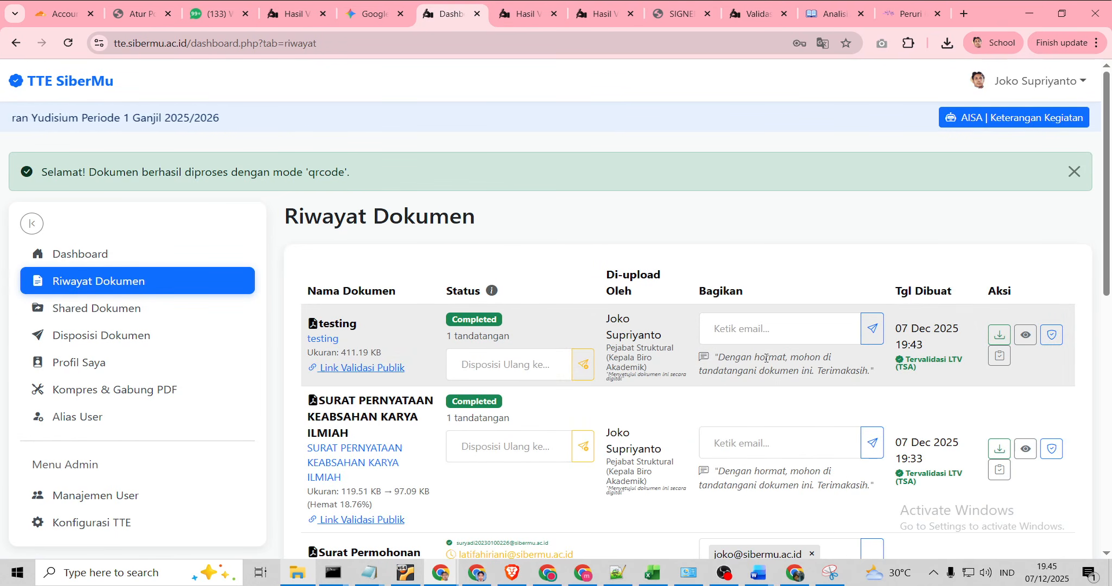
click(1025, 335)
scroll(642, 397, down, 15)
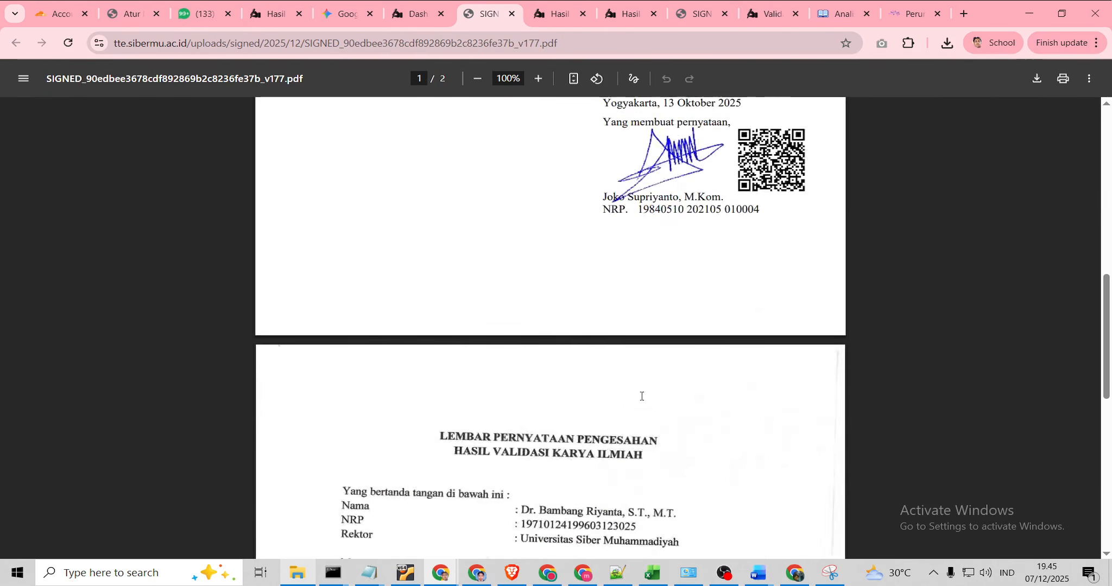
scroll(642, 396, down, 2)
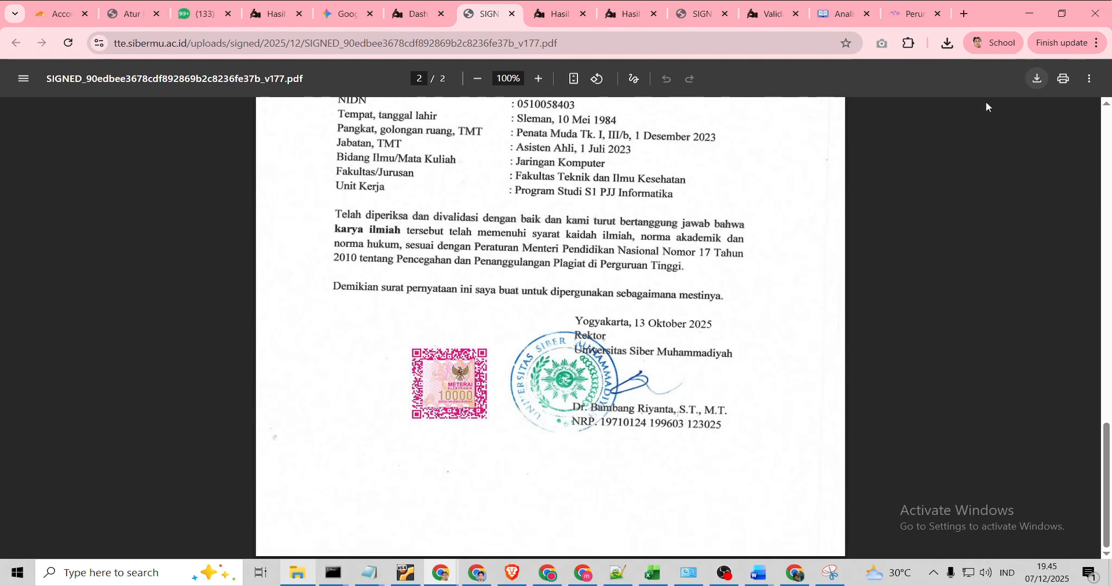
Save the signed PDF in the Desktop's New folder as SIGNED_ematerai90edbee3678cdf892869b2c8236fe37b_v177.pdf
key(ctrl+s)
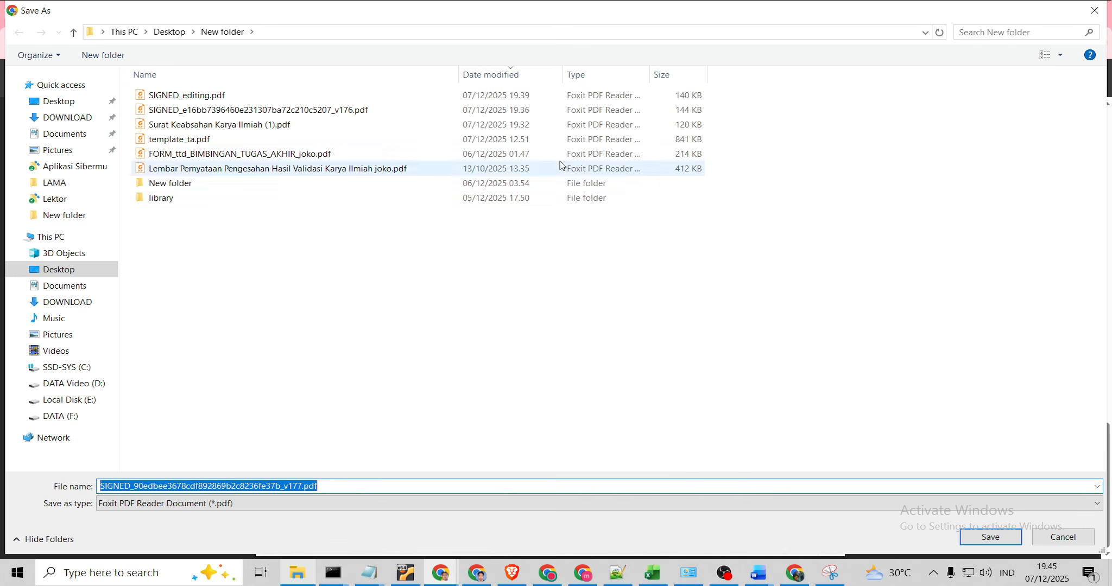
click(182, 486)
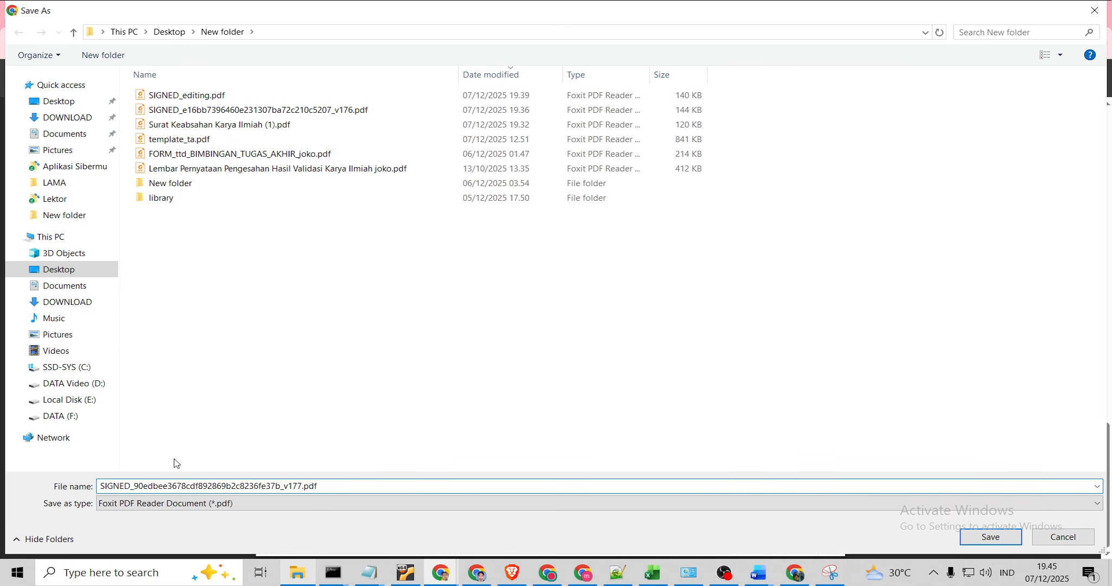
text(emeterai)
key(Return)
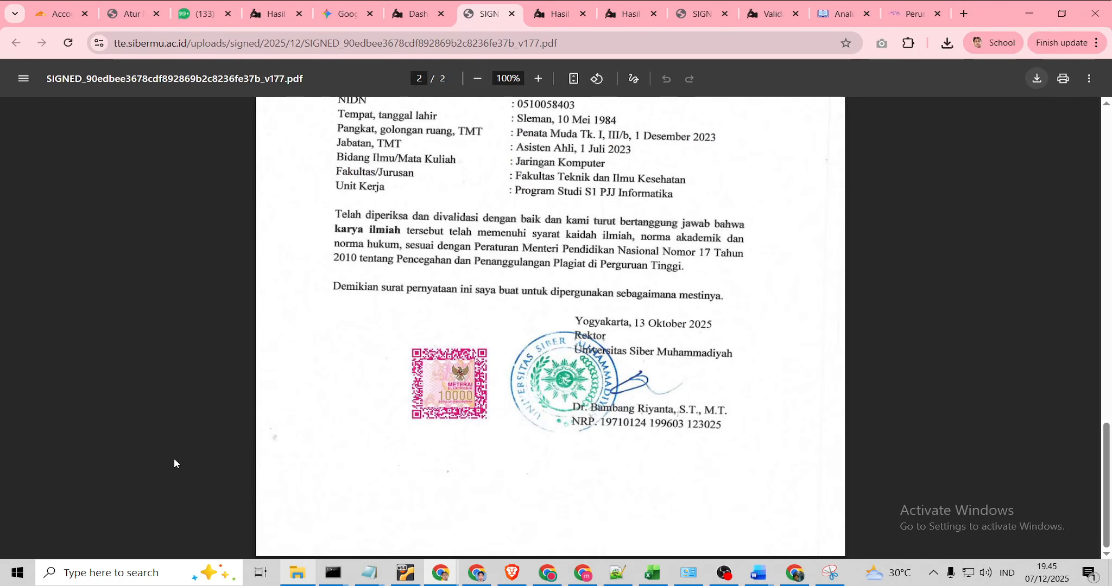
On Peruri CA's verification page, attach SIGNED_ematerai90edbee3678cdf892869b2c8236fe37b_v177.pdf, complete the reCAPTCHA check and submit it
click(913, 13)
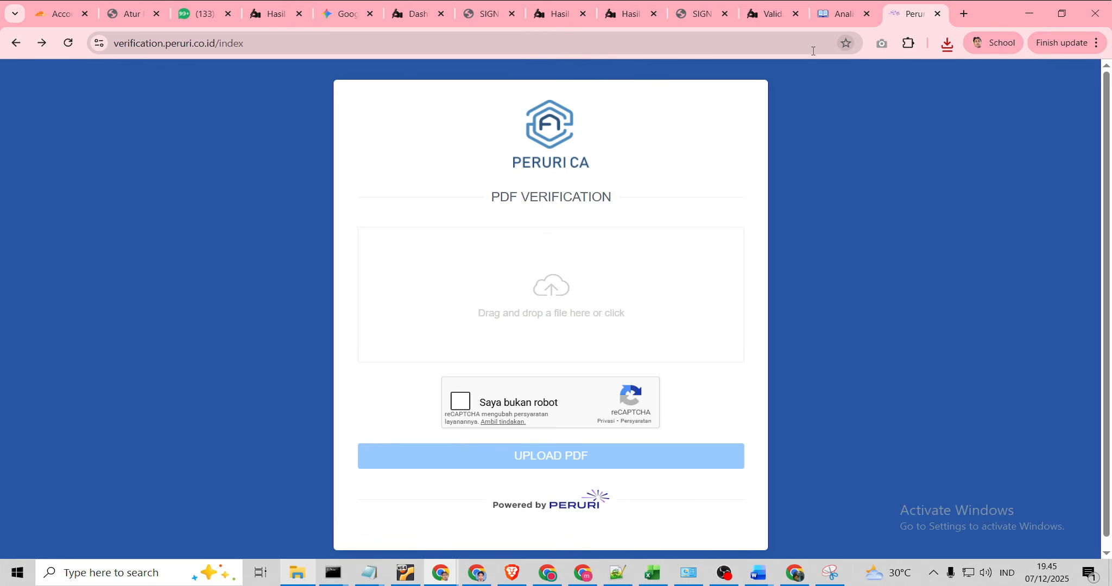
click(550, 302)
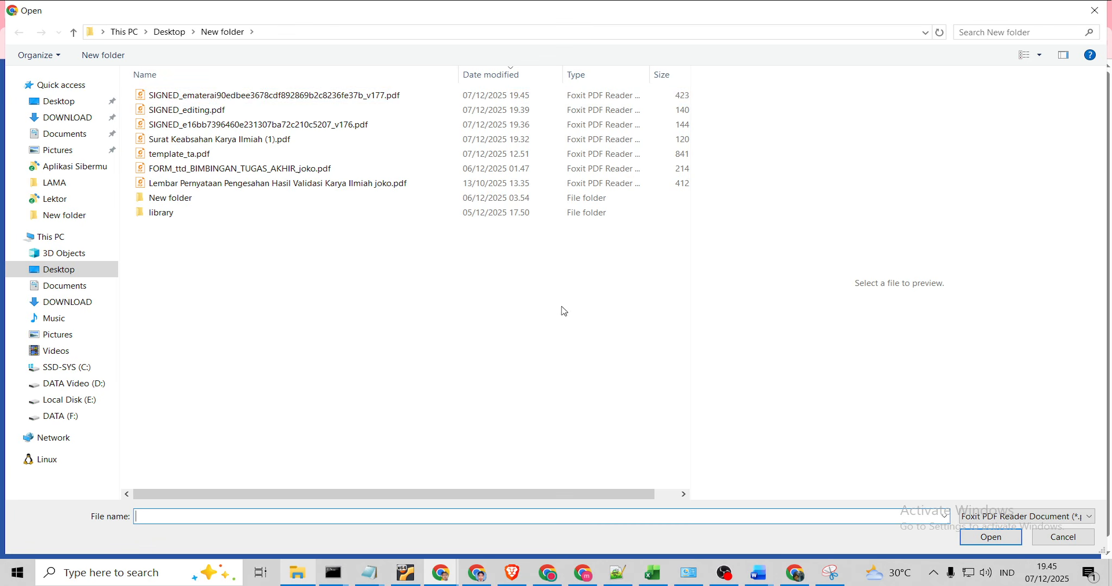
click(222, 98)
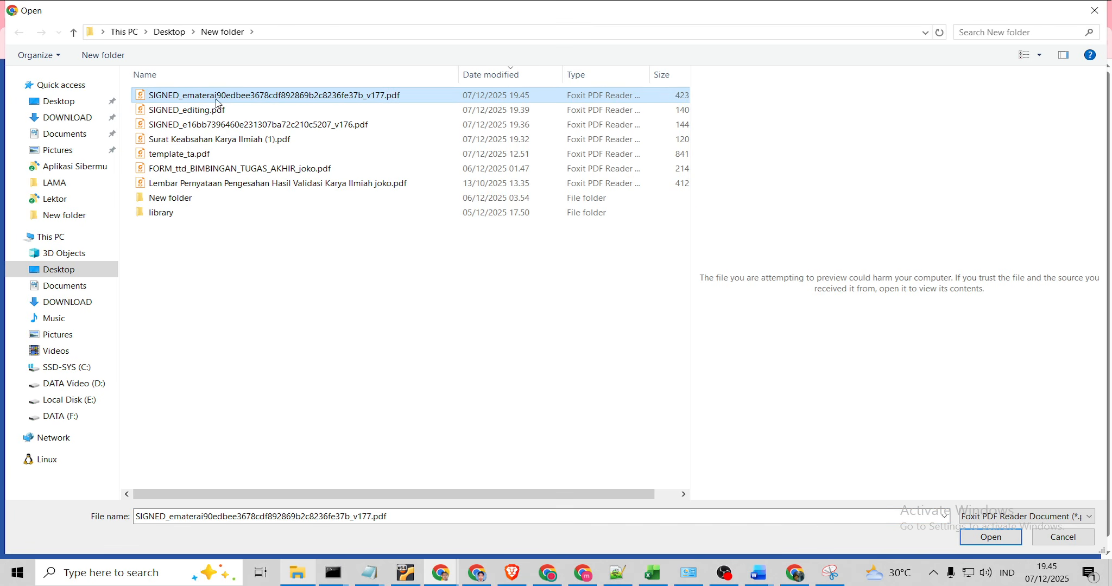
click(989, 539)
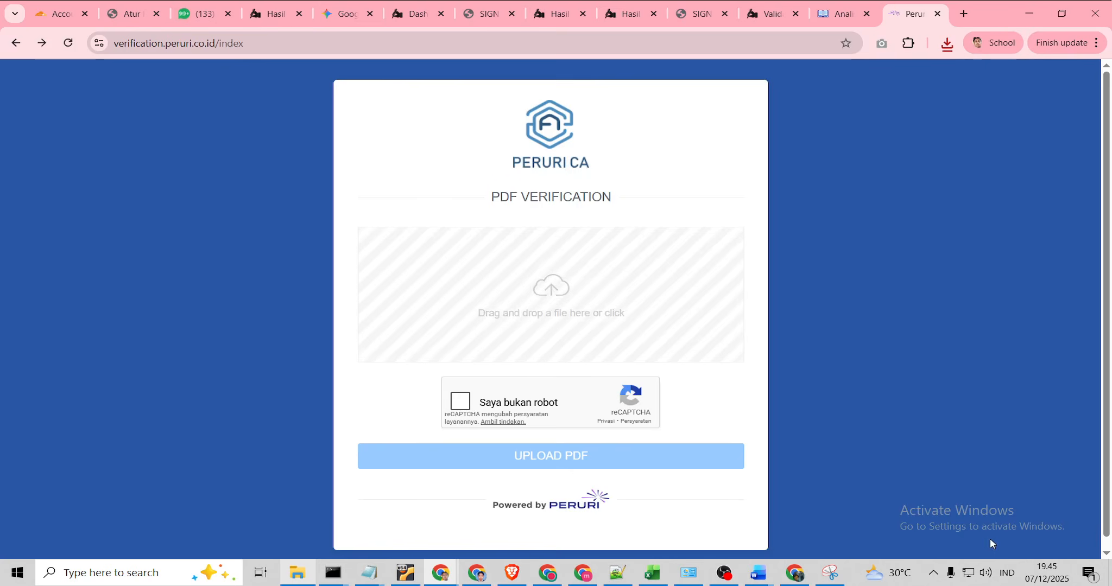
click(463, 400)
click(596, 465)
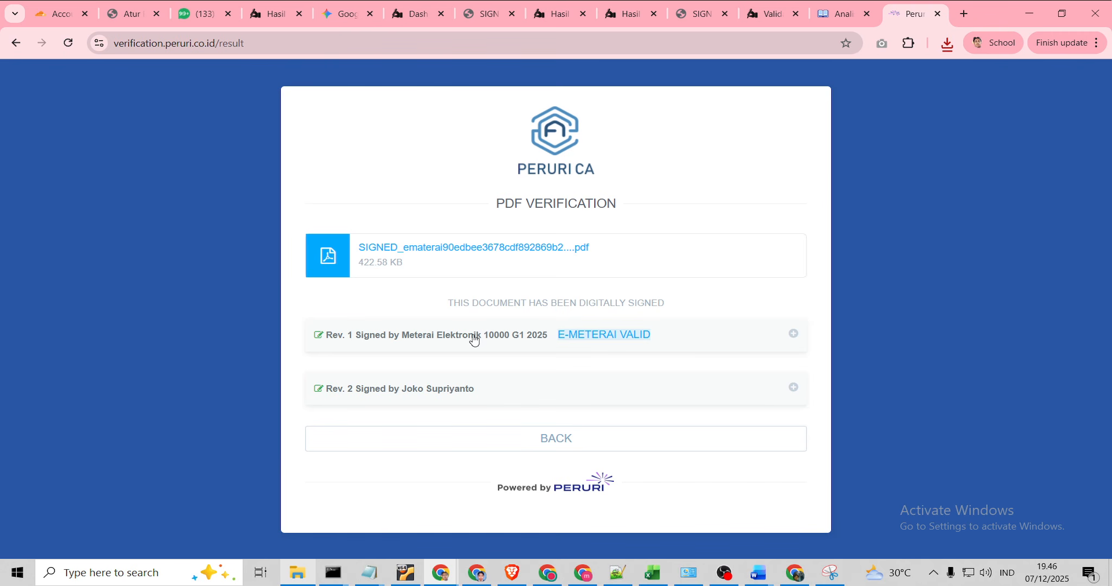
Examine the Rev. 1 e-Meterai entry, especially its signature status, and collapse its details
click(545, 339)
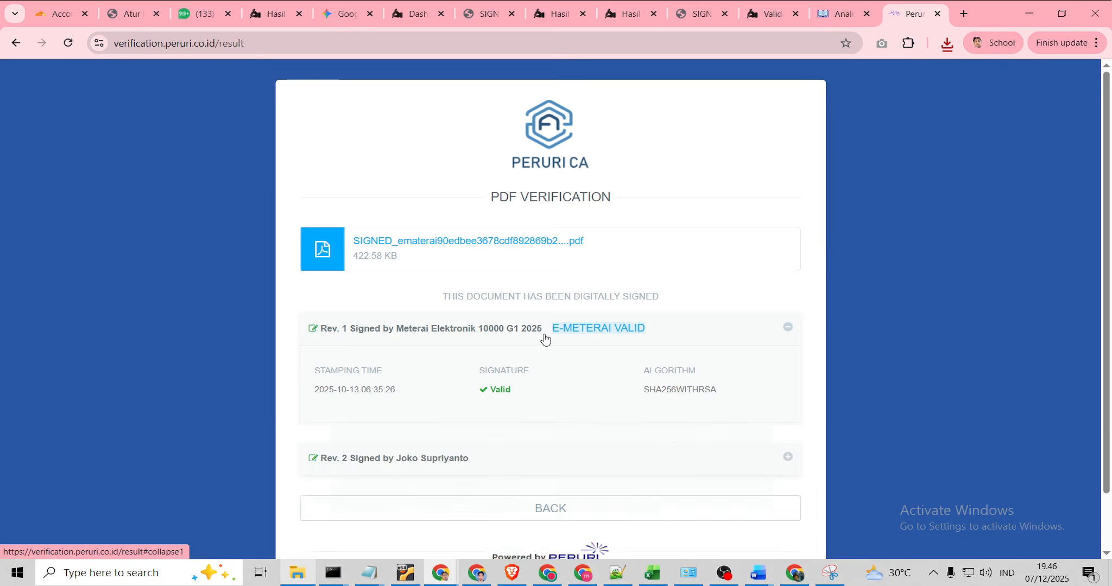
scroll(571, 353, down, 1)
drag(475, 307, 524, 341)
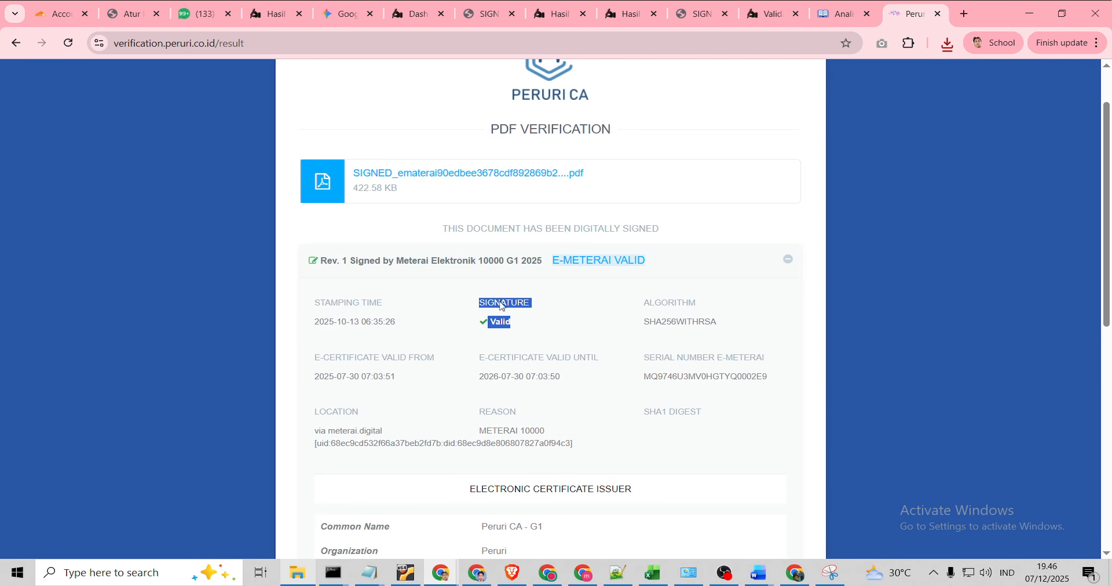
click(474, 260)
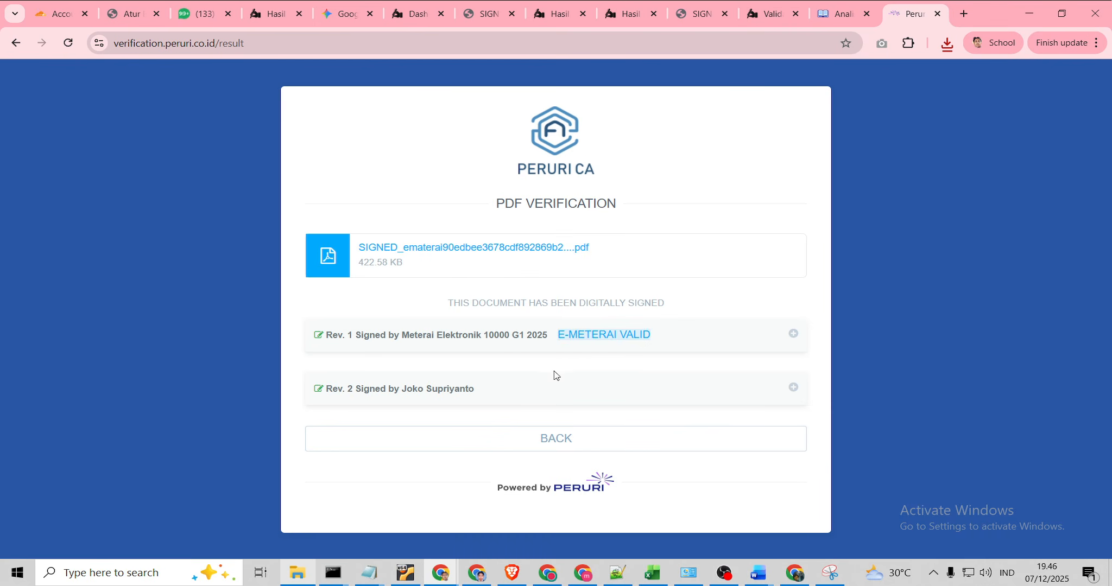
Examine the Rev. 2 signature's certificate issuer, certificate details and trust status, and collapse the entry
click(453, 395)
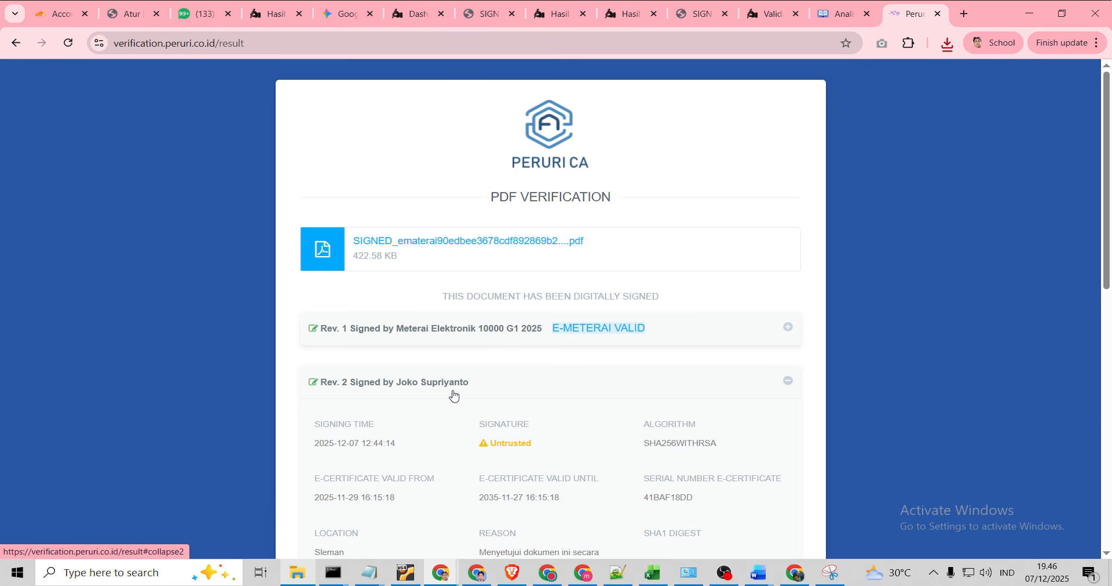
scroll(453, 395, down, 2)
scroll(453, 395, down, 5)
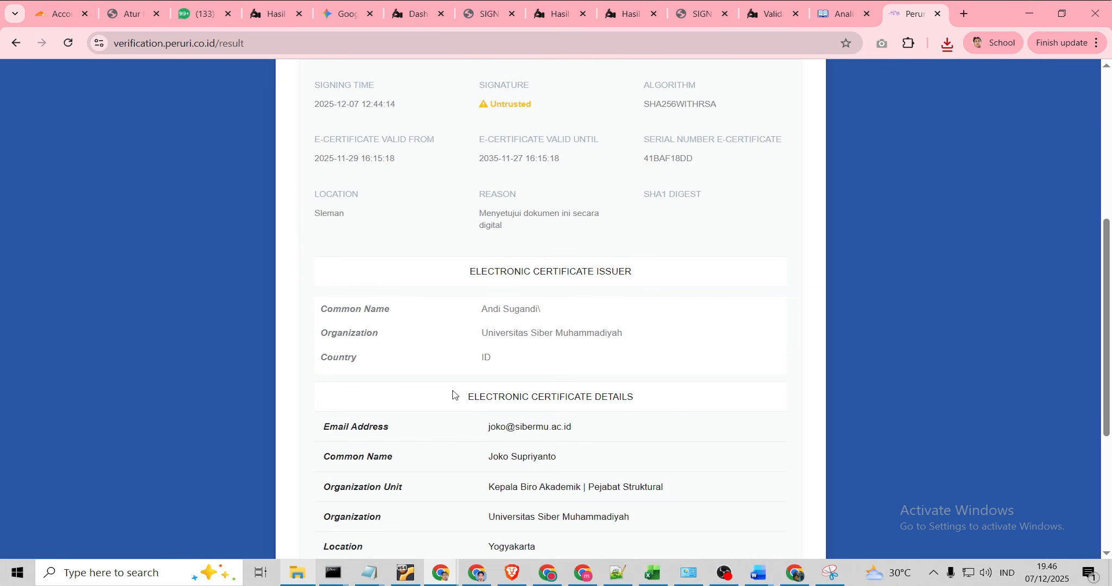
drag(486, 352, 673, 355)
drag(482, 382, 668, 388)
scroll(695, 436, up, 4)
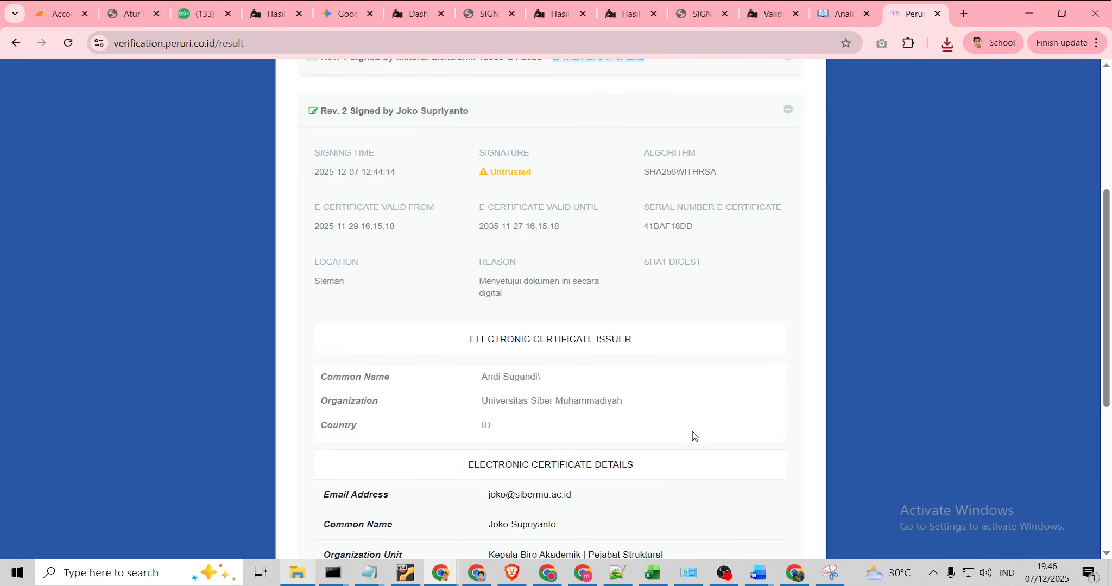
drag(537, 246, 485, 244)
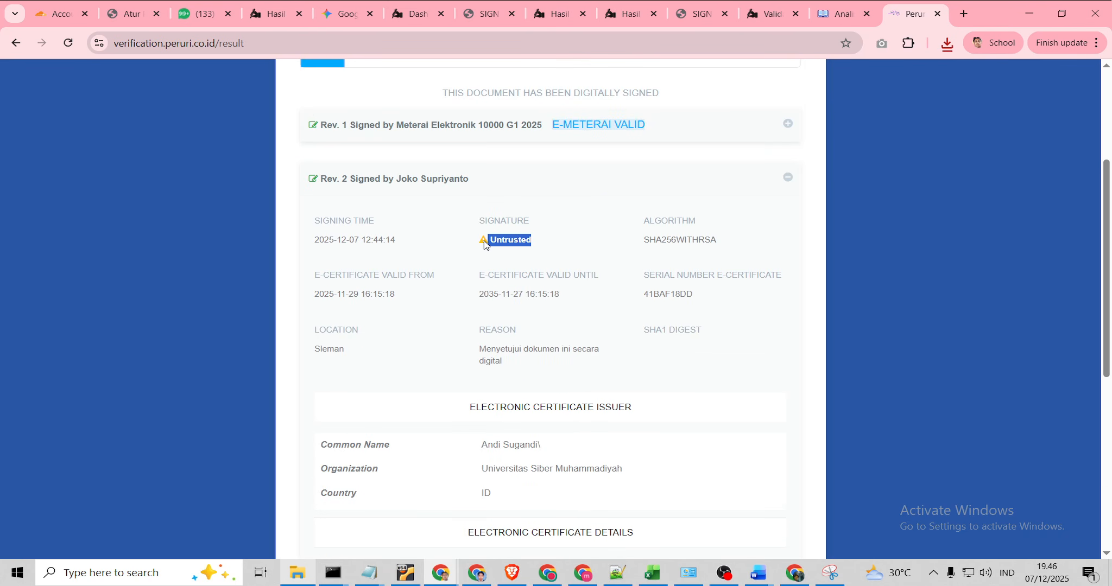
click(515, 182)
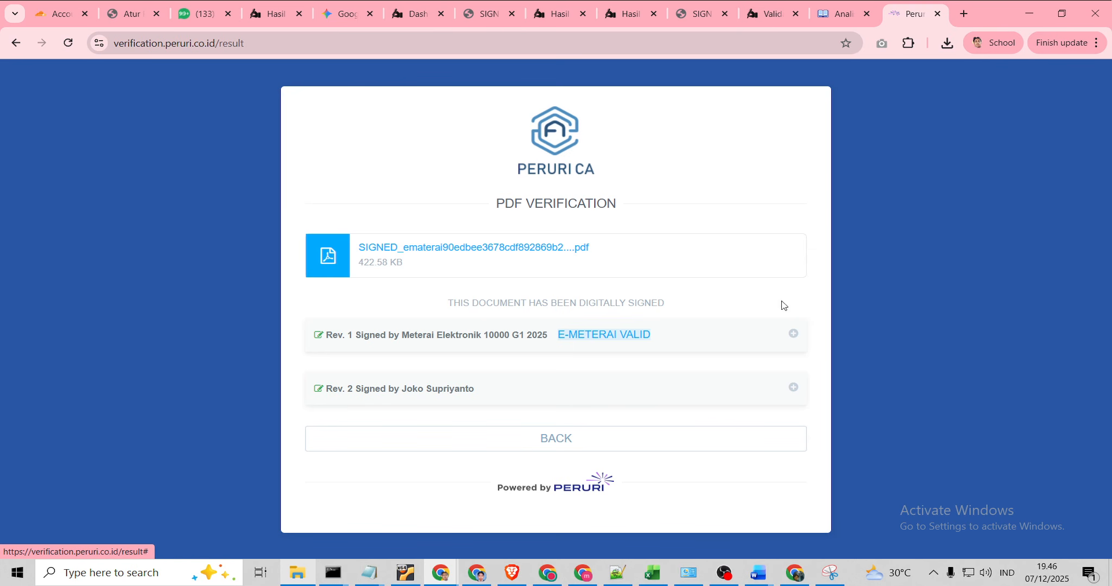
Close the browser pages for the older signed PDF, its validation, the Tugas Akhir application and Peruri CA
click(759, 15)
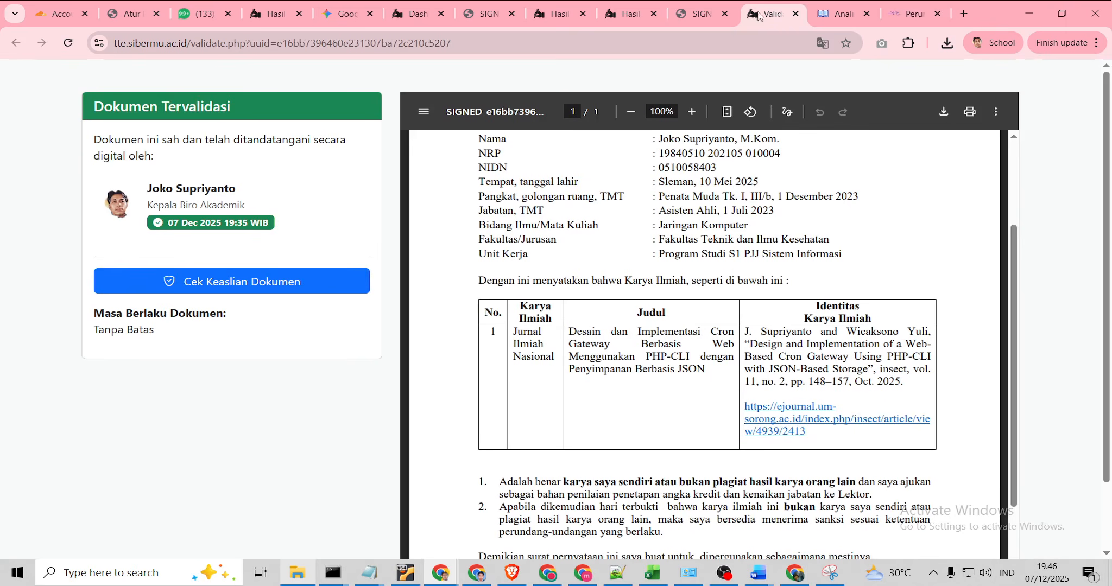
click(703, 15)
click(727, 15)
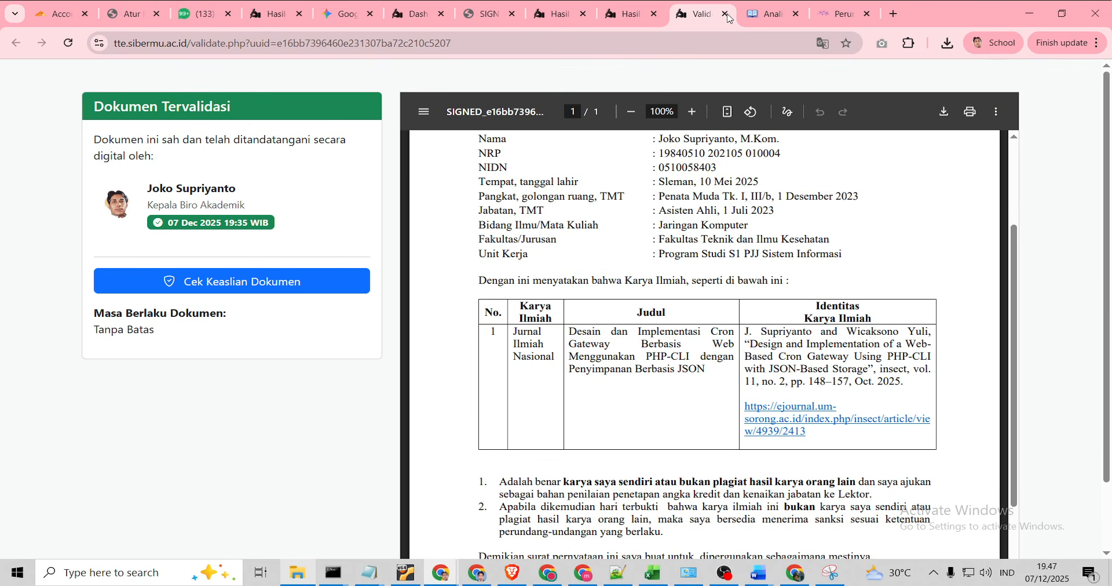
click(726, 16)
click(725, 15)
click(725, 15)
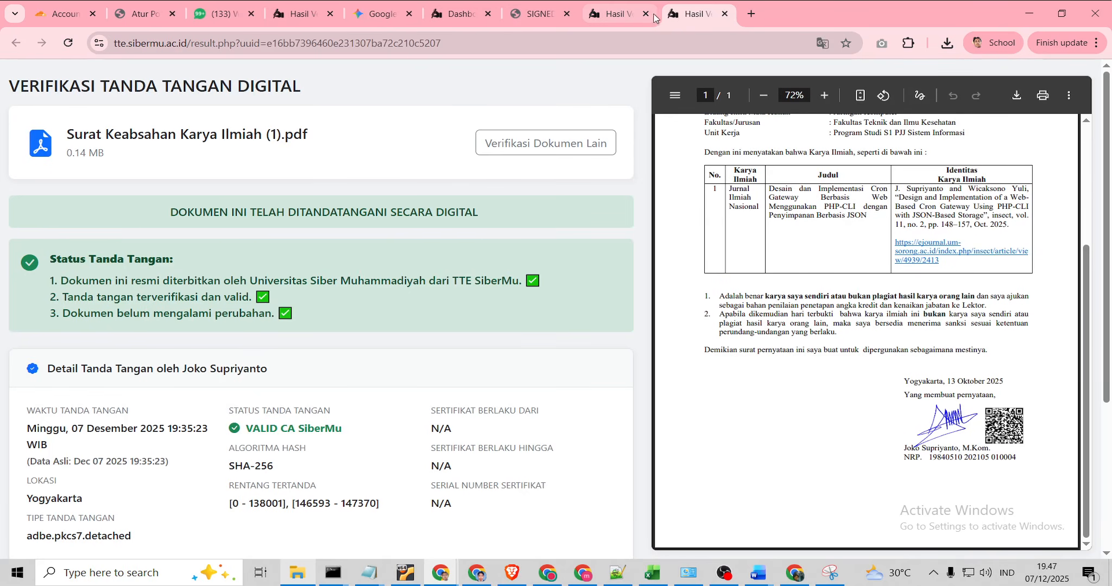
click(656, 18)
Return to the TTE SiberMu dashboard, look at Profil Saya and review the fields of the Disposisi Dokumen form
click(441, 16)
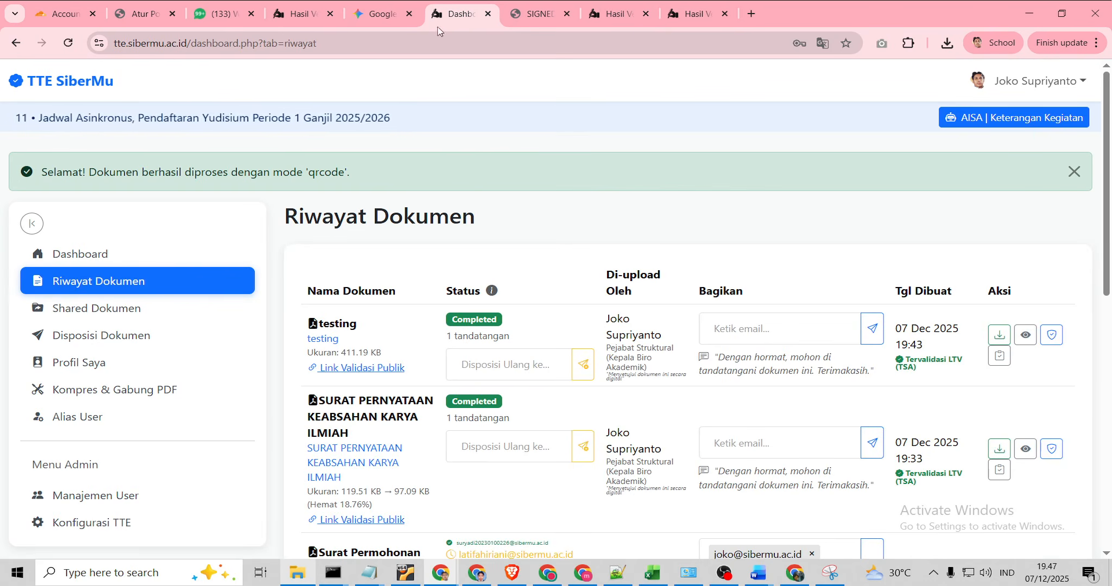
click(90, 362)
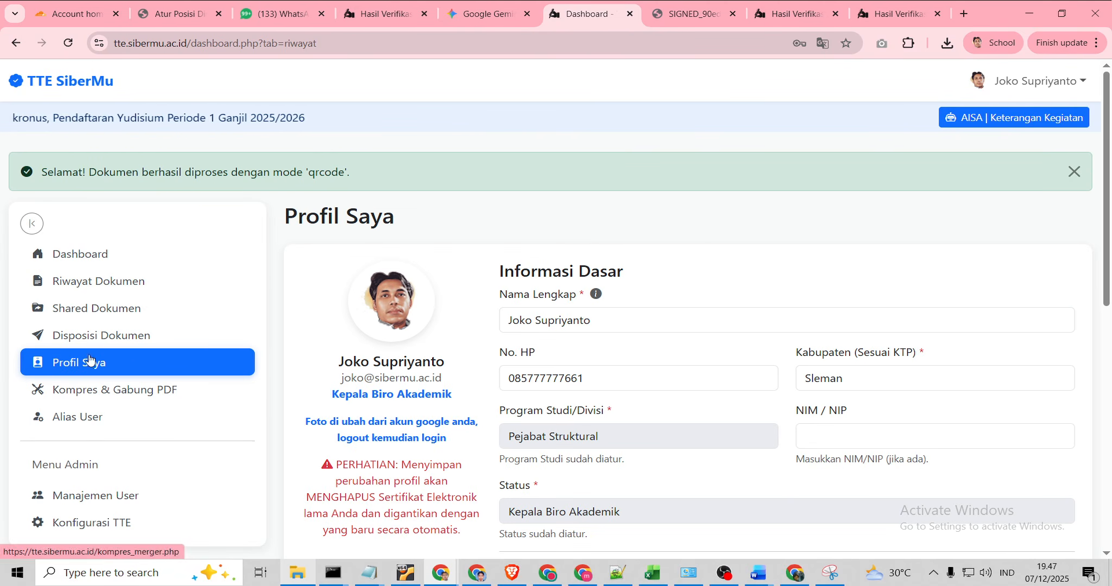
click(90, 335)
scroll(158, 369, down, 1)
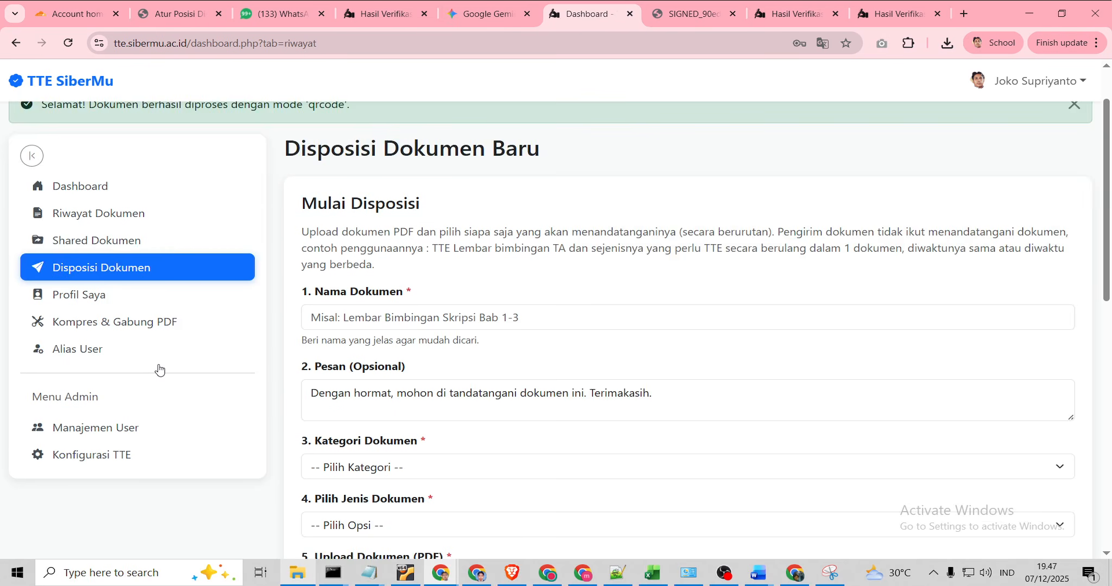
scroll(158, 369, down, 1)
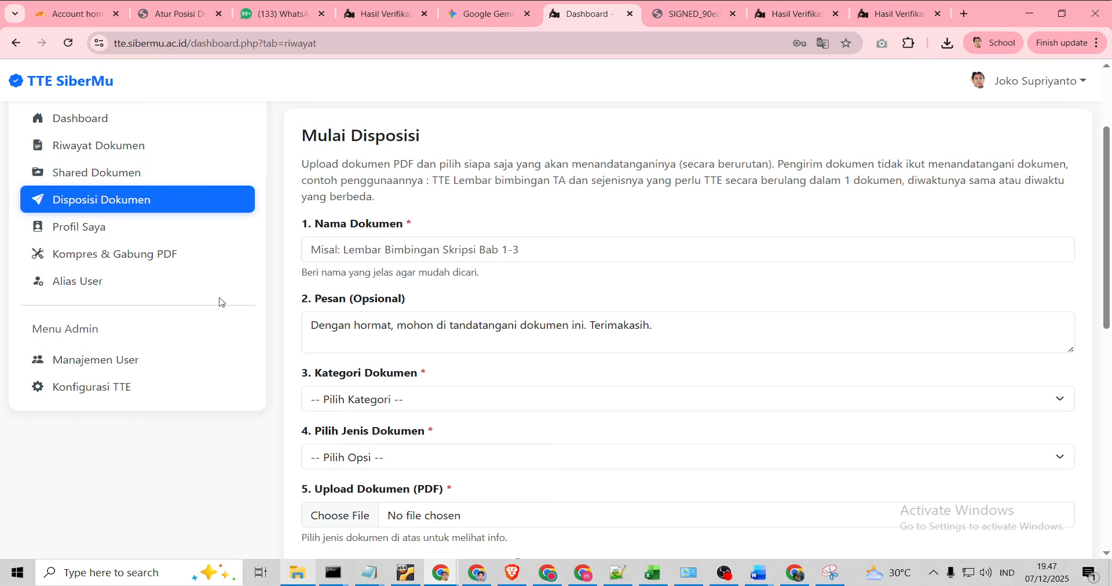
Enter "testing disposisi" as the document name in the Mulai Disposisi form
click(461, 252)
click(402, 285)
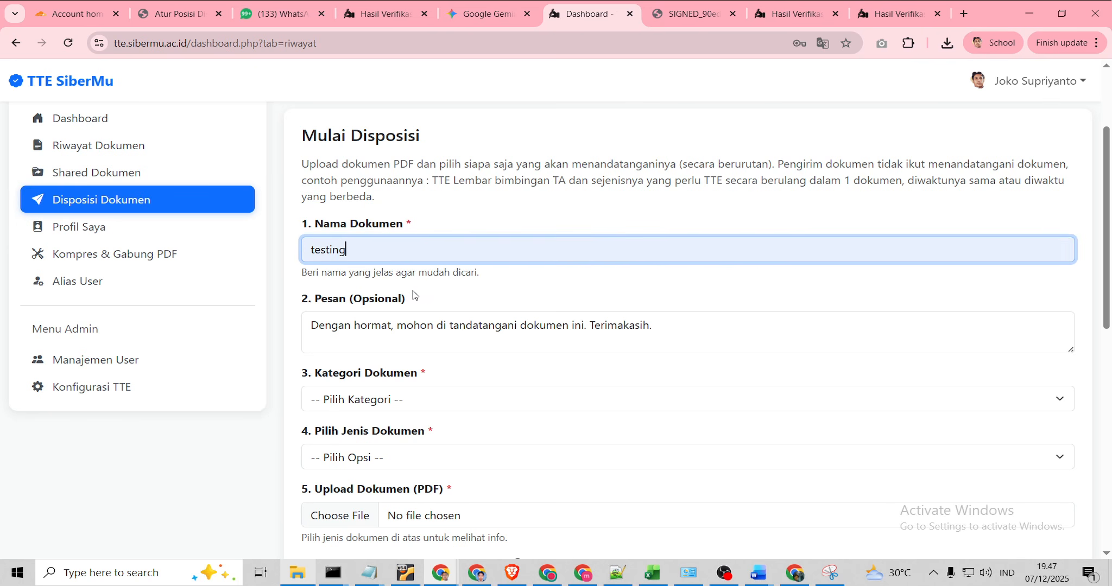
text(disposisi)
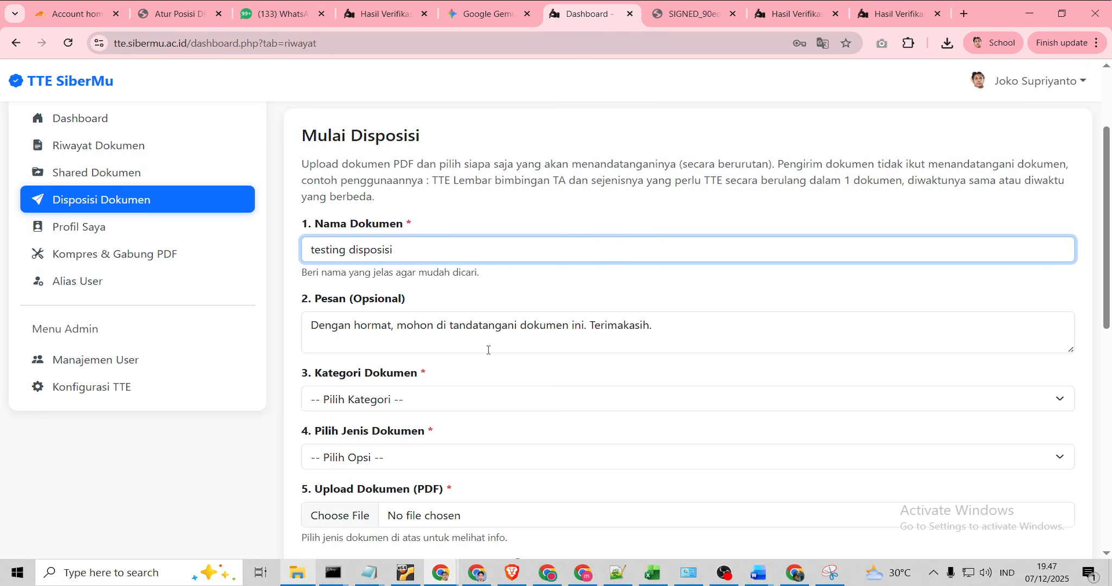
Set the document category to Lainnya and describe it as "testing disposisi"
scroll(491, 352, down, 1)
click(473, 331)
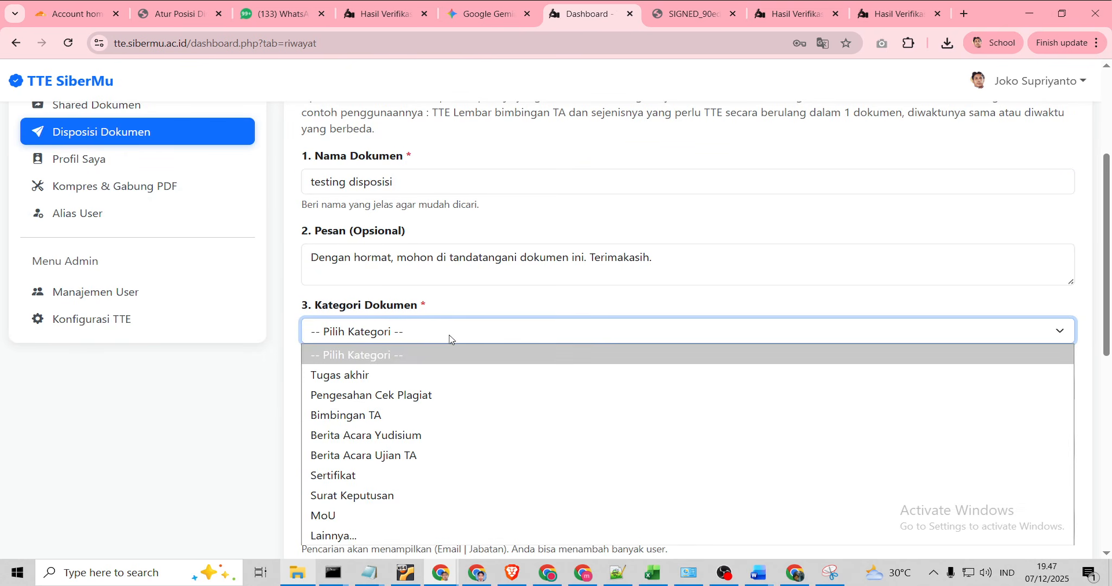
click(384, 537)
click(396, 388)
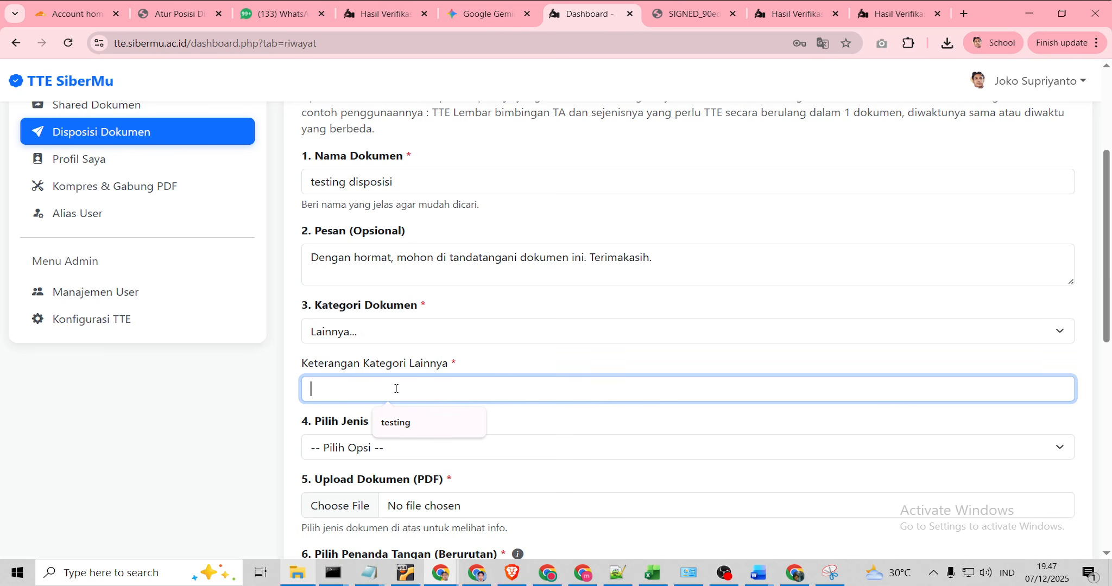
click(425, 412)
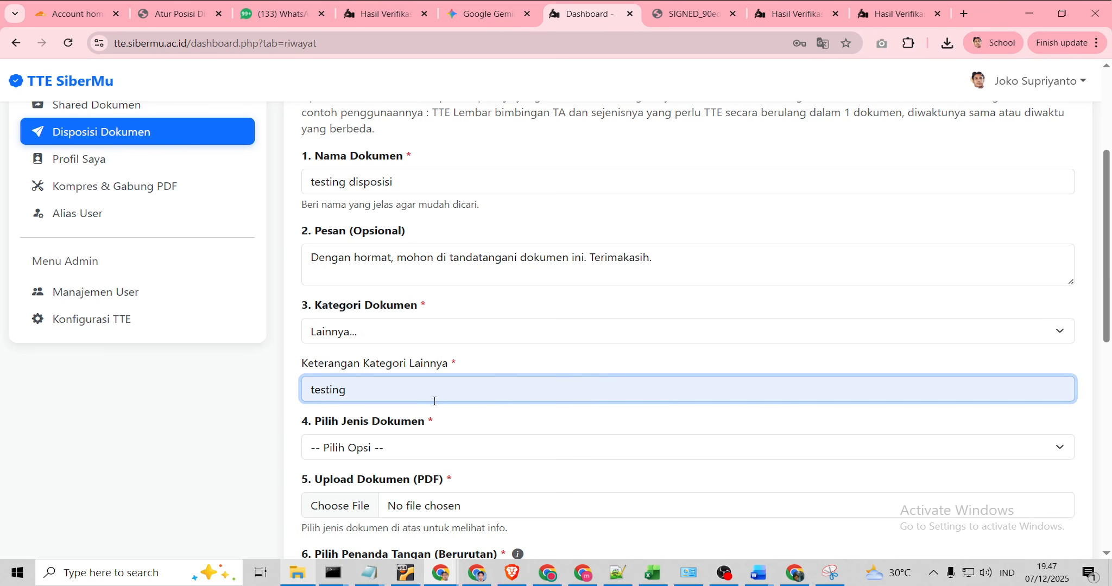
text(disposisi)
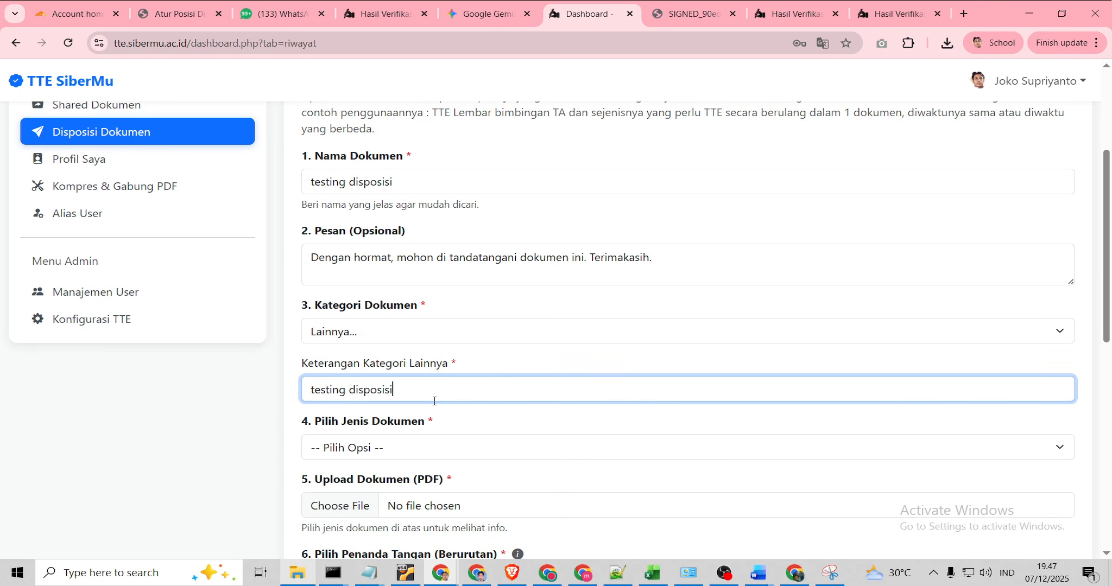
Compare the two document type options and choose "Dokumen BARU & belum ada TTD digital (Normalisasi)"
scroll(437, 401, down, 2)
click(418, 322)
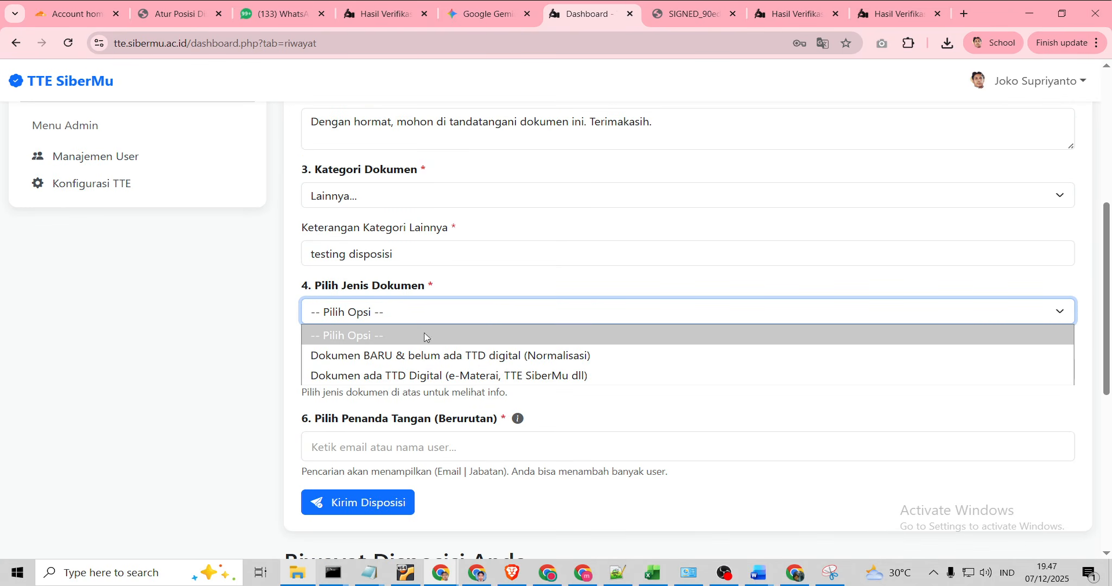
click(429, 357)
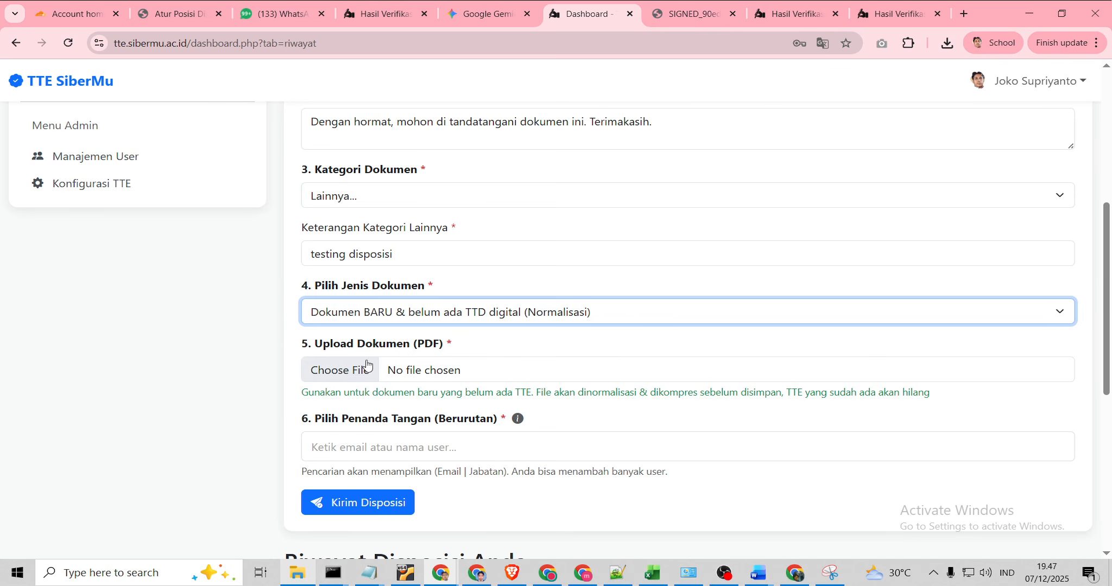
click(474, 314)
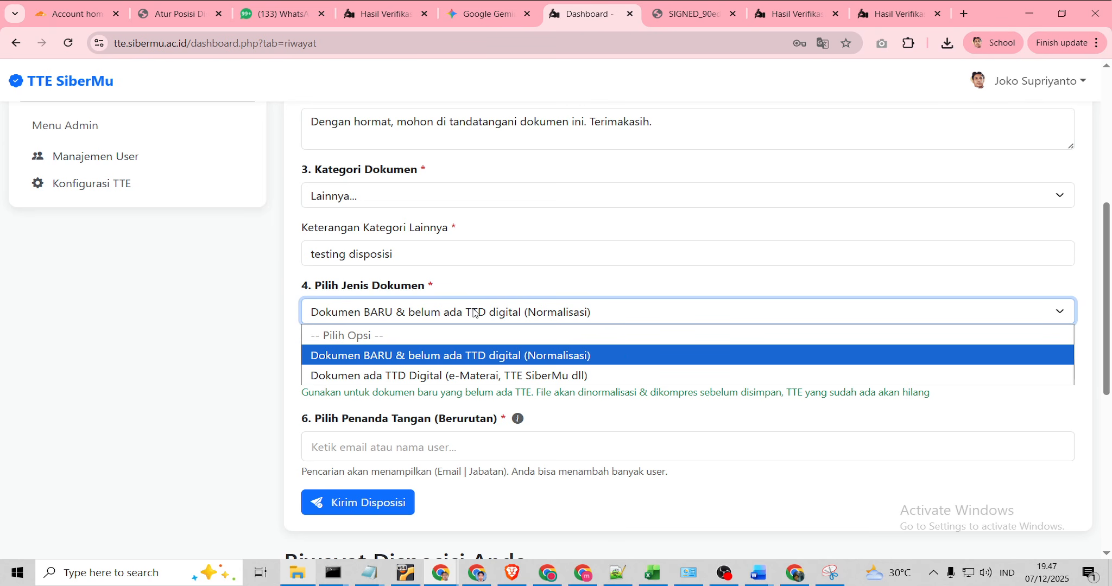
click(445, 375)
click(451, 318)
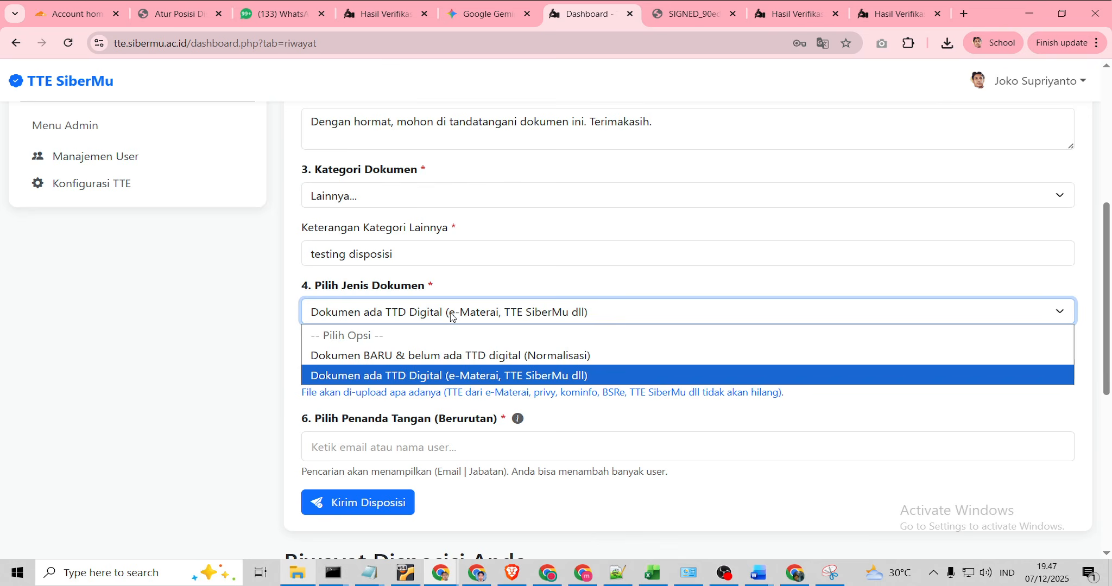
click(445, 355)
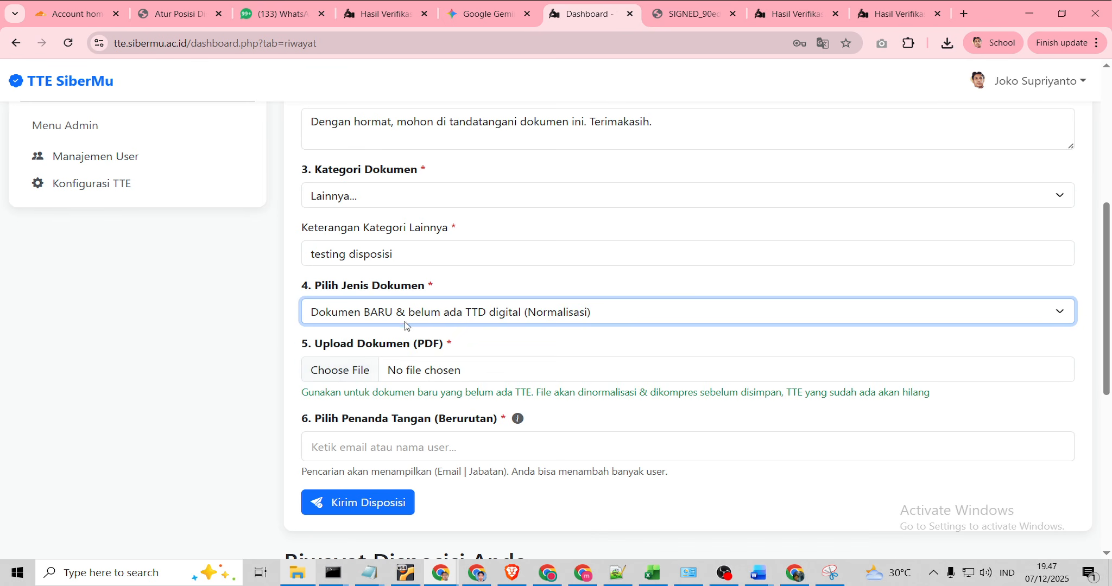
Attach "Surat Keabsahan Karya Ilmiah (1).pdf" as the document to upload
click(340, 370)
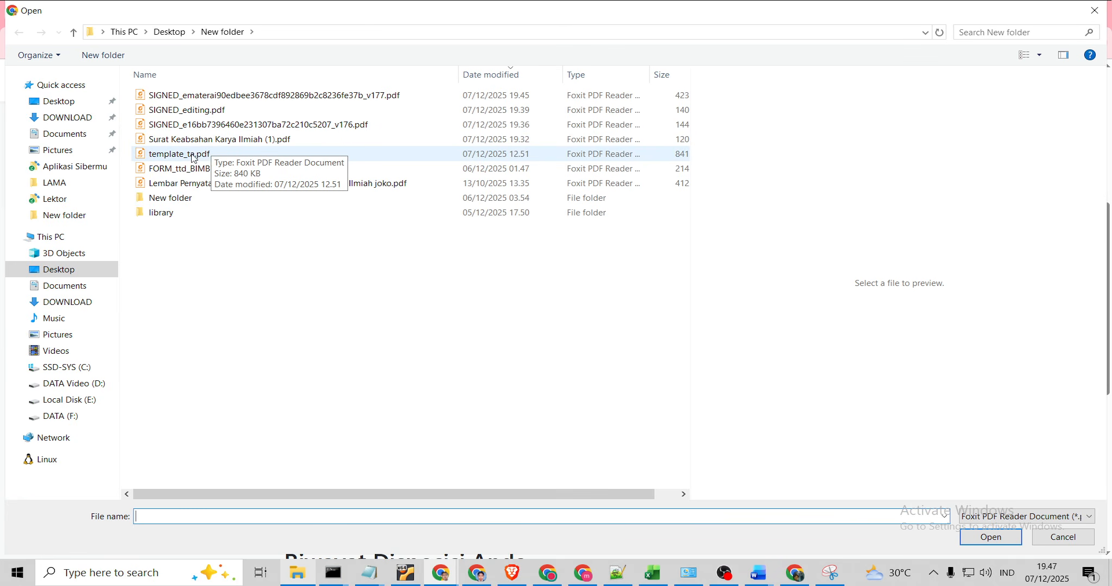
click(196, 110)
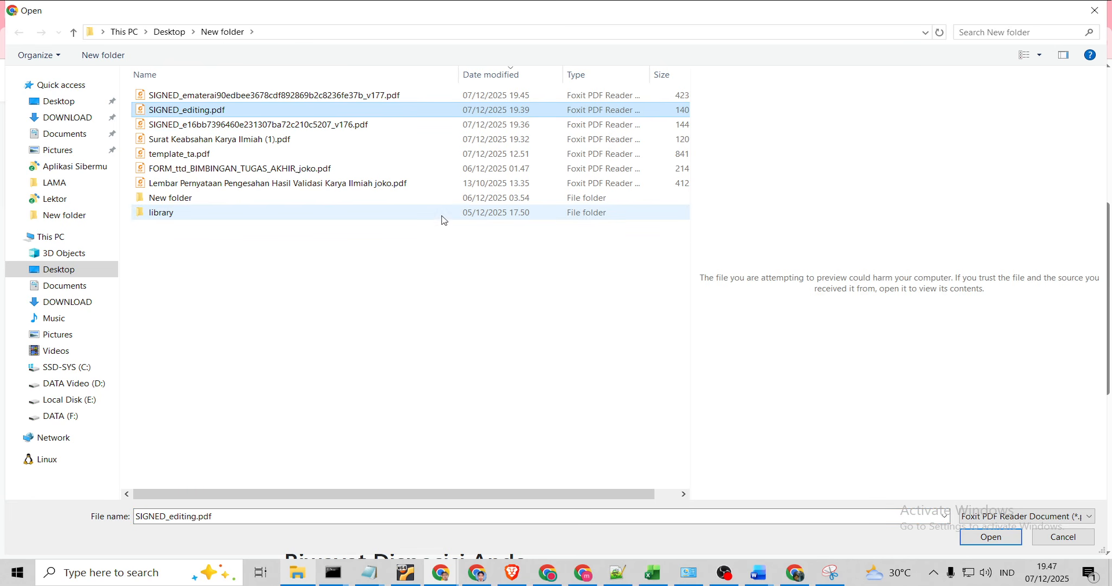
click(271, 142)
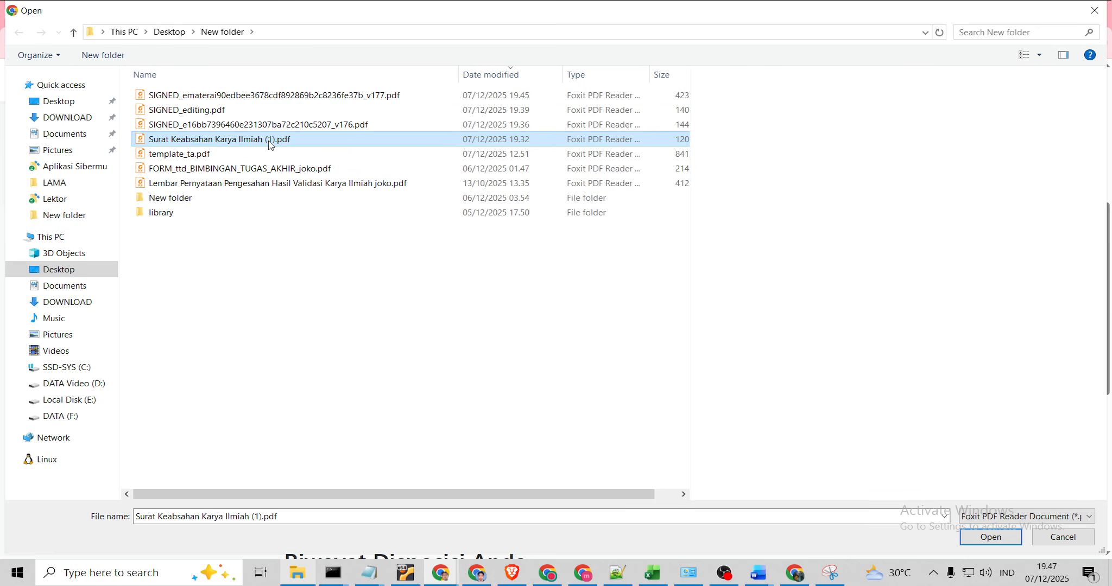
click(990, 538)
scroll(383, 373, down, 2)
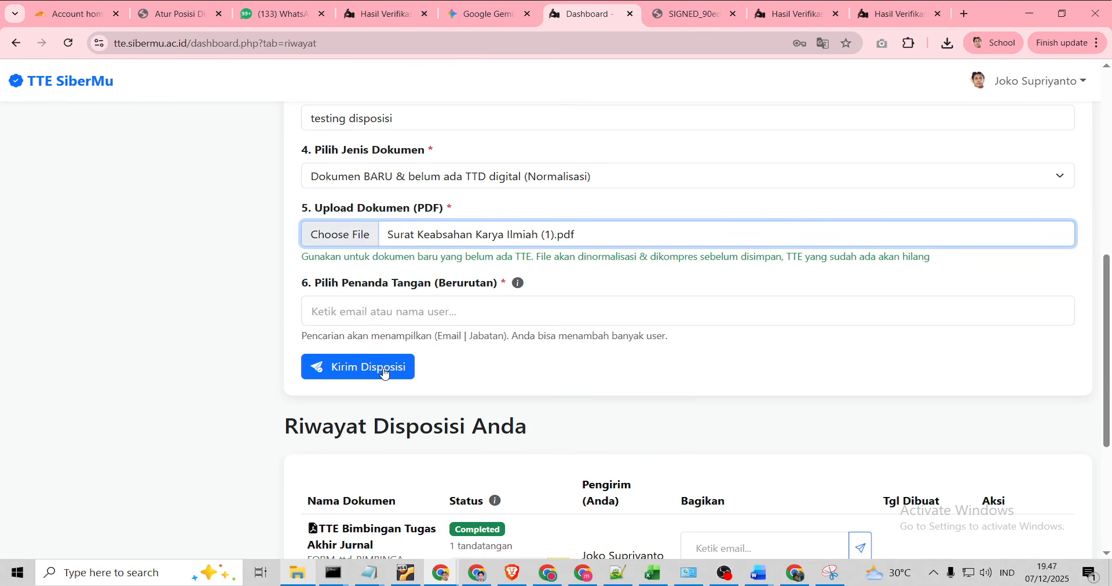
click(369, 311)
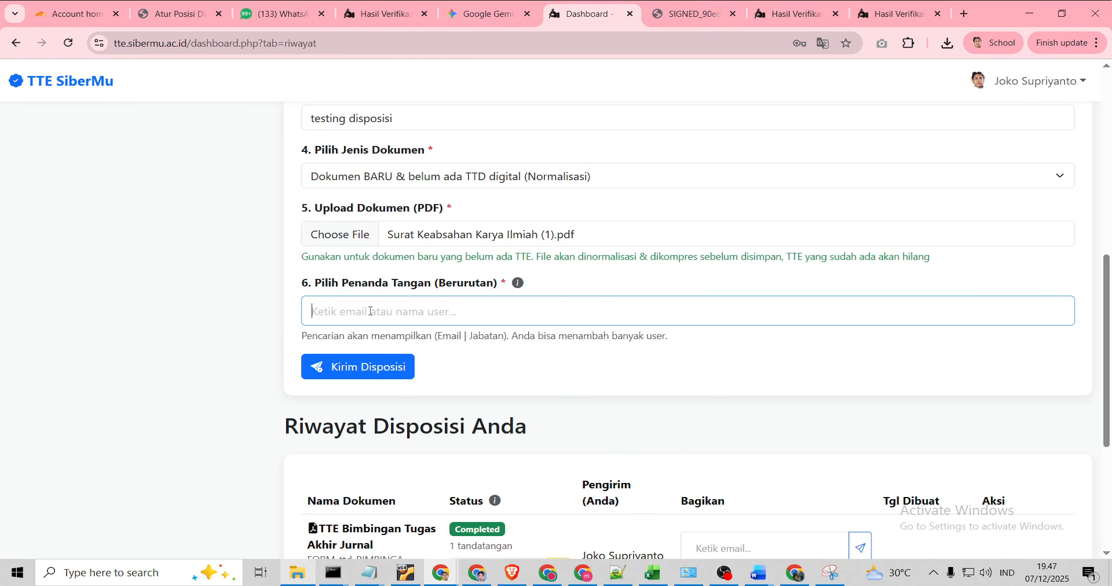
text(oo)
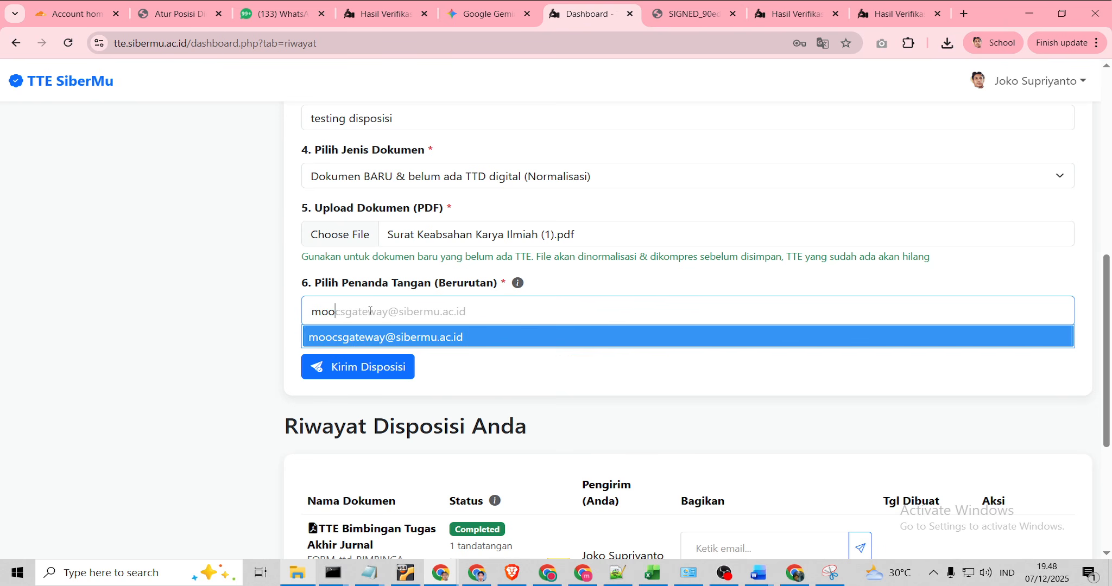
click(384, 337)
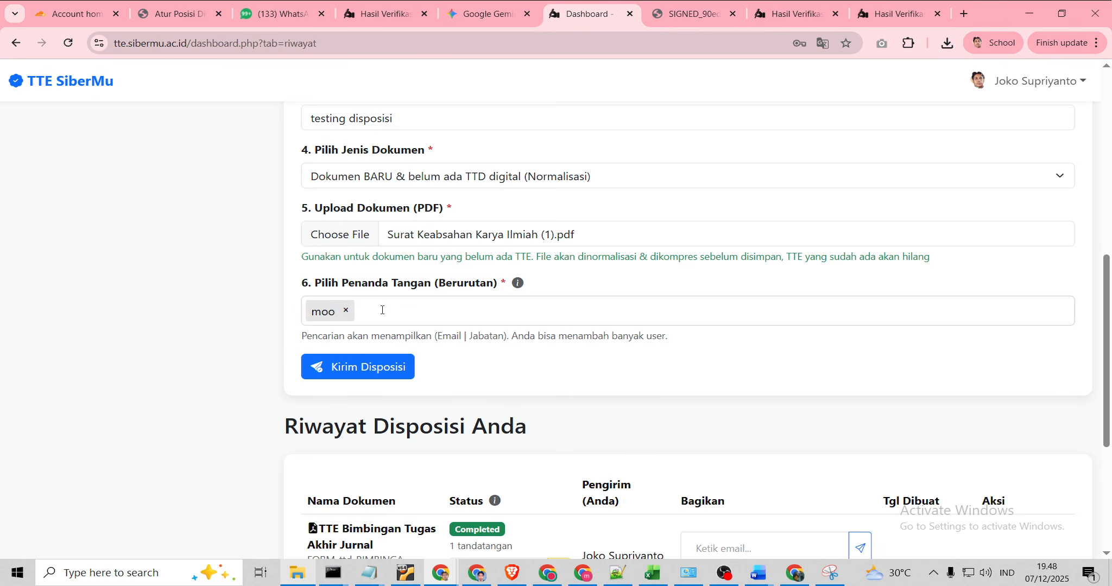
click(346, 311)
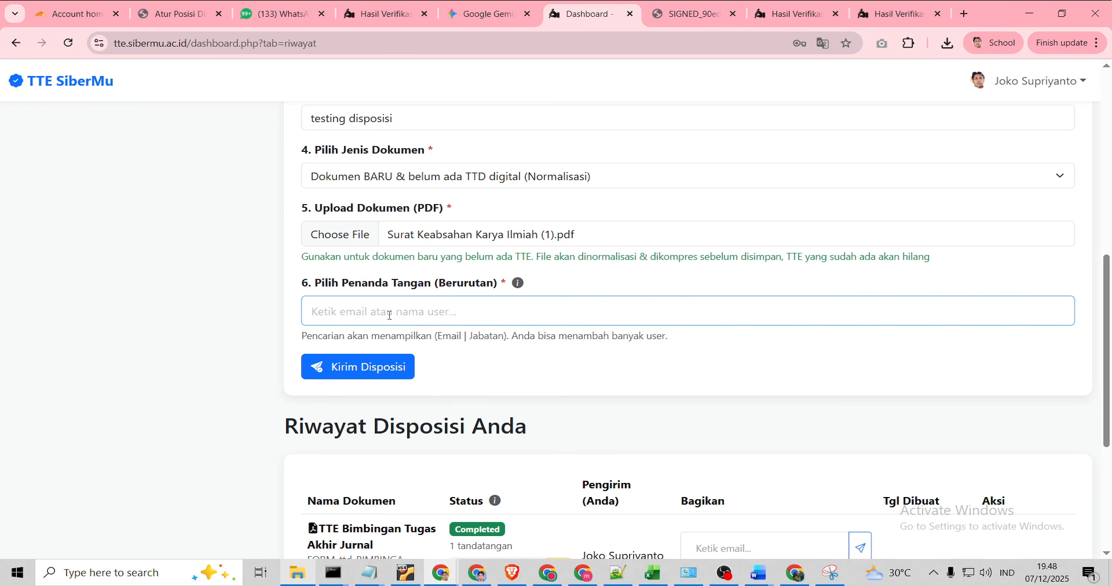
text(joko)
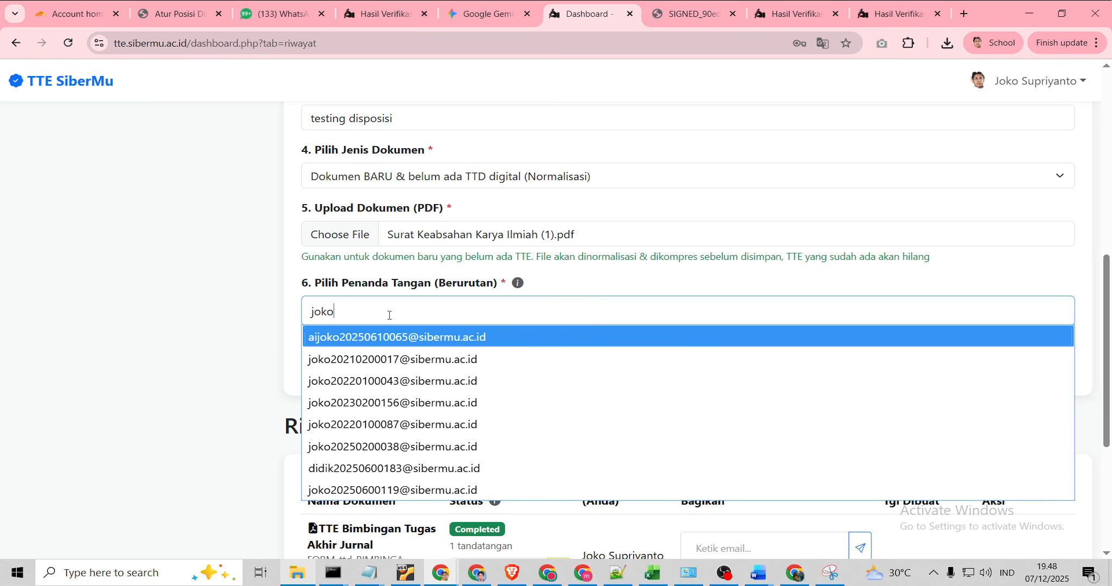
text(@)
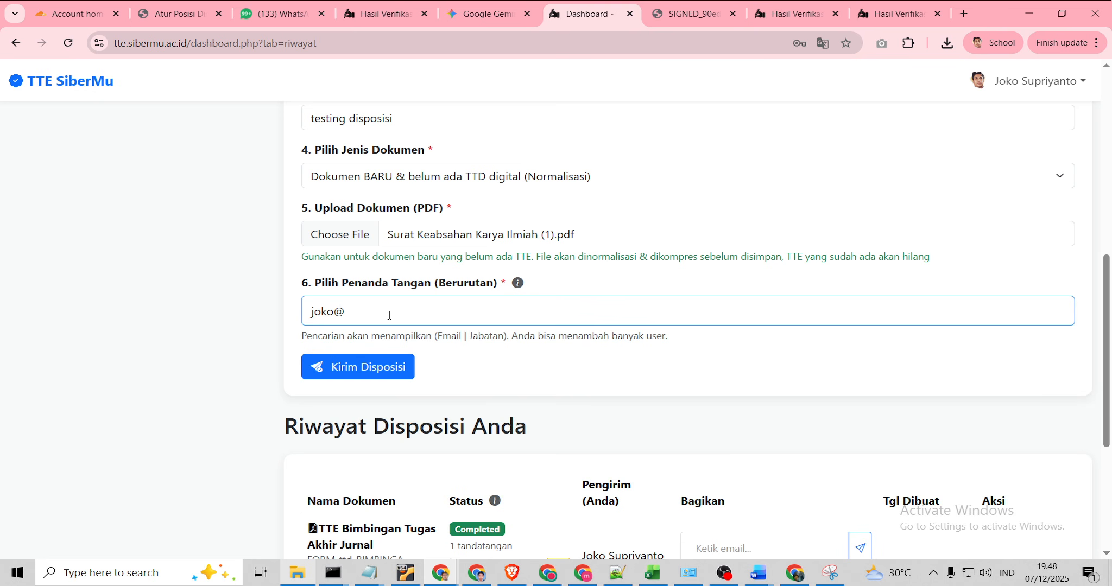
key(BackSpace)
key(BackSpace)
key(BackSpace)
key(BackSpace)
key(BackSpace)
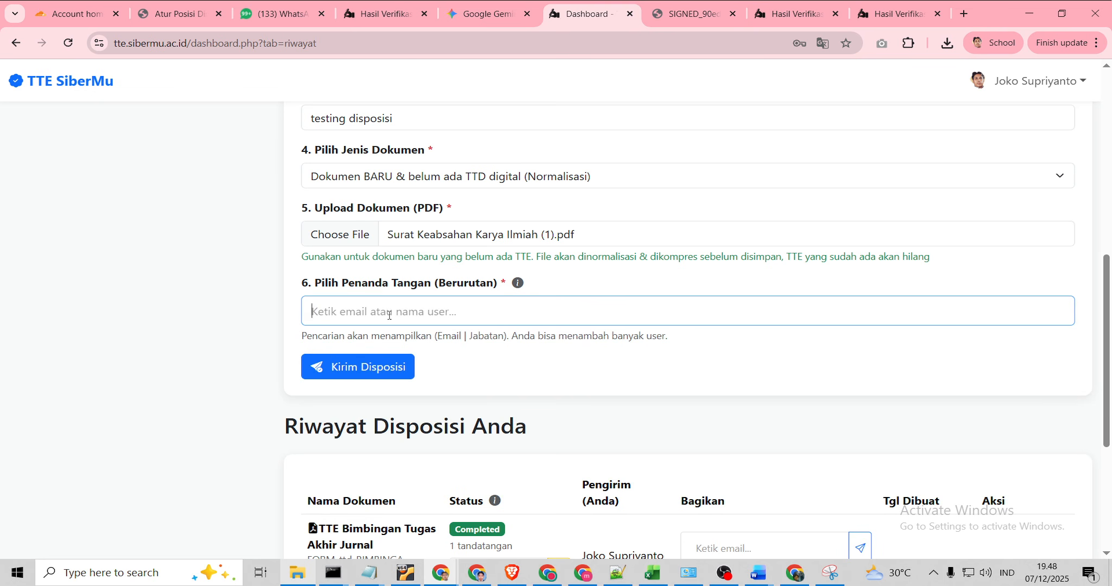
text(moo)
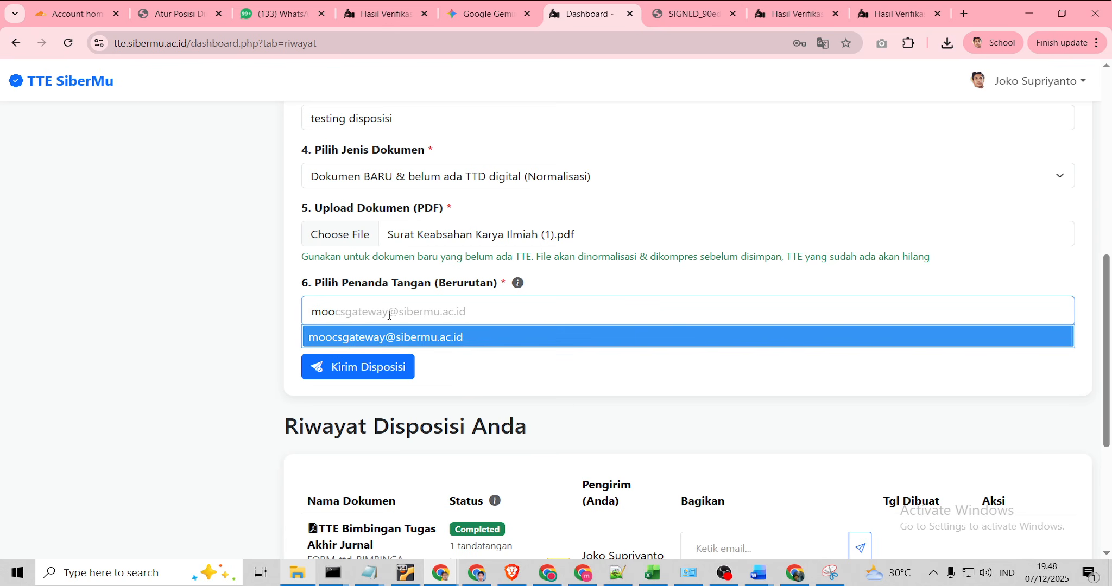
click(312, 337)
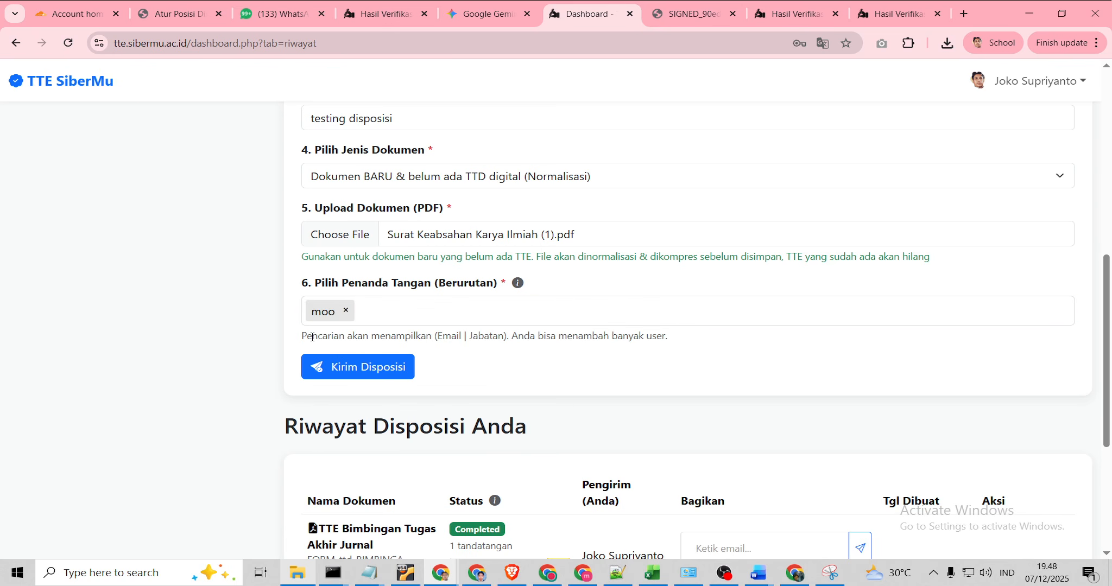
click(346, 313)
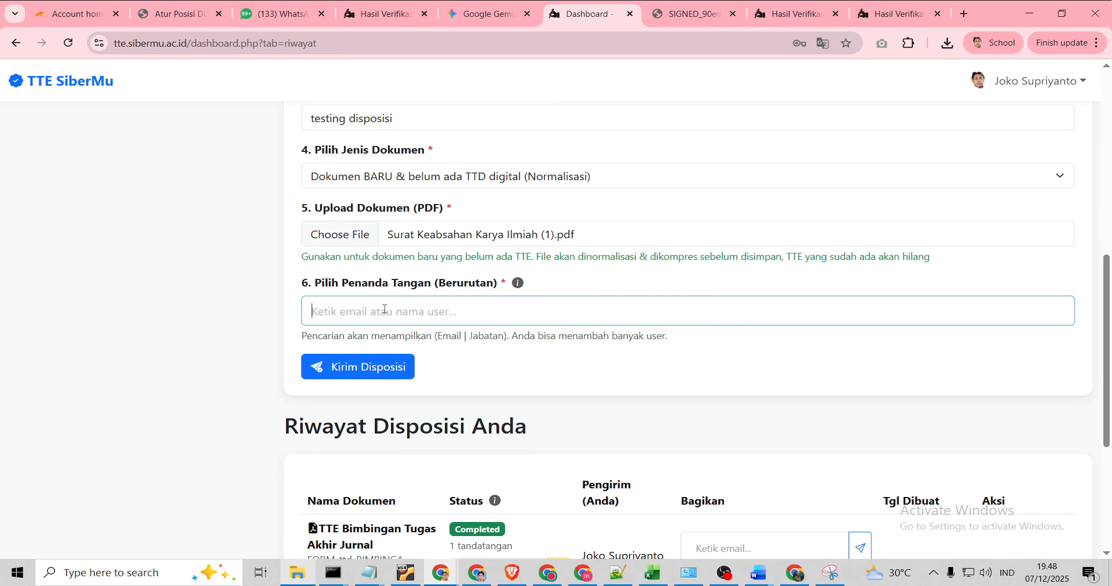
Add the suggested MOOCs gateway account's e-mail as the signer and submit the disposition
text(mo)
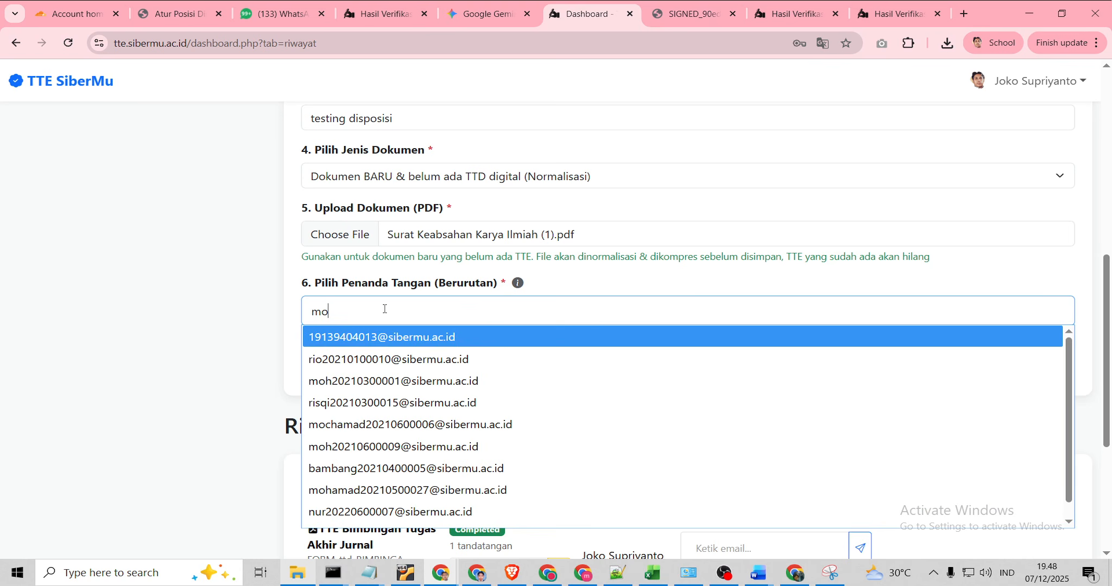
text(oc)
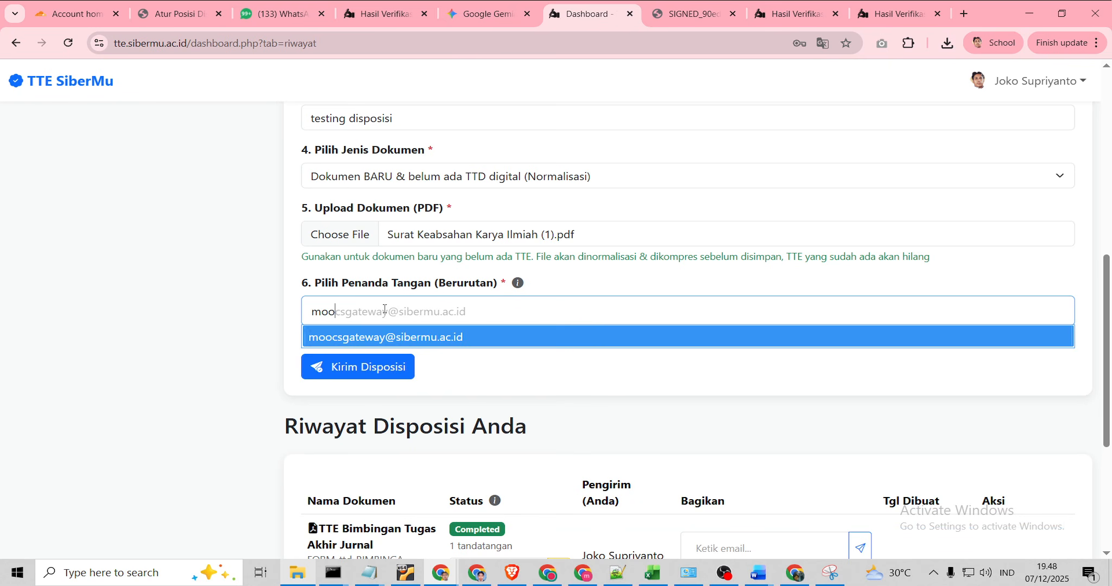
click(390, 338)
scroll(581, 399, up, 1)
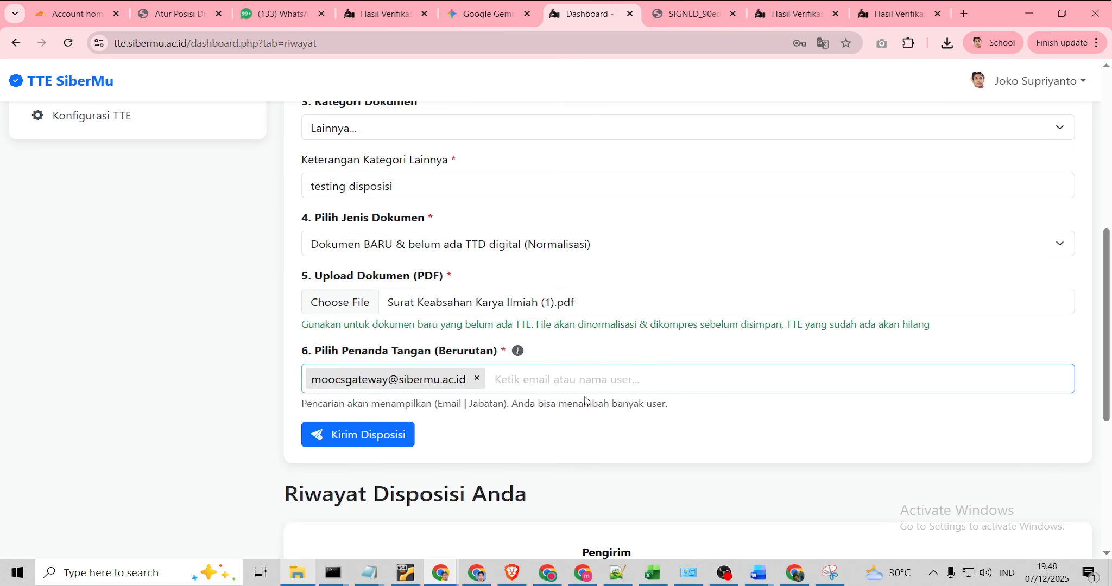
click(350, 443)
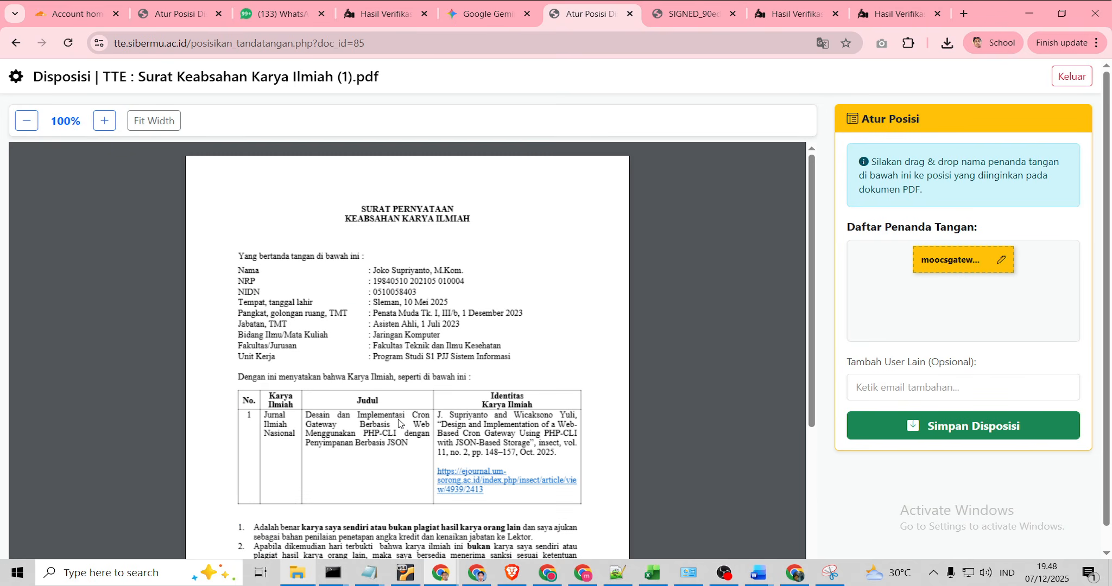
Place the signer's box between "Yang membuat pernyataan," and the printed name near the document's end, and save the disposition
scroll(553, 325, down, 3)
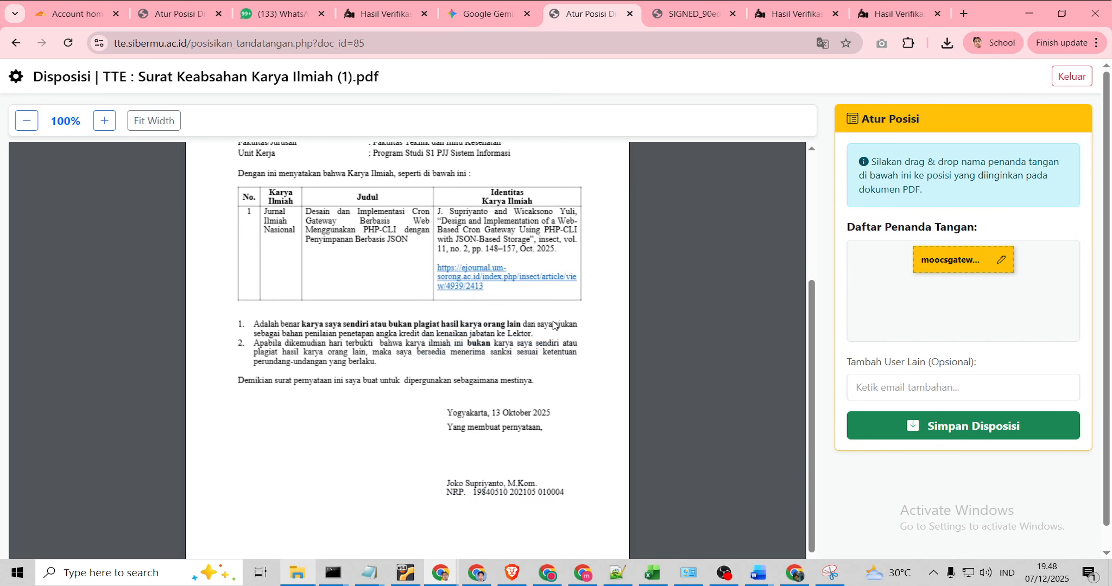
drag(958, 257, 489, 452)
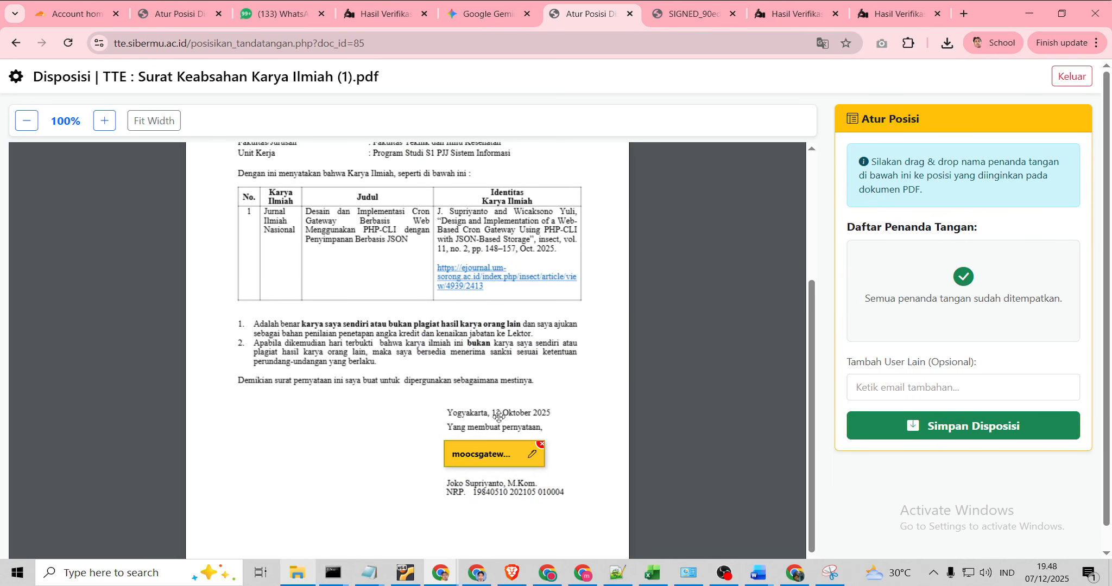
scroll(515, 368, down, 1)
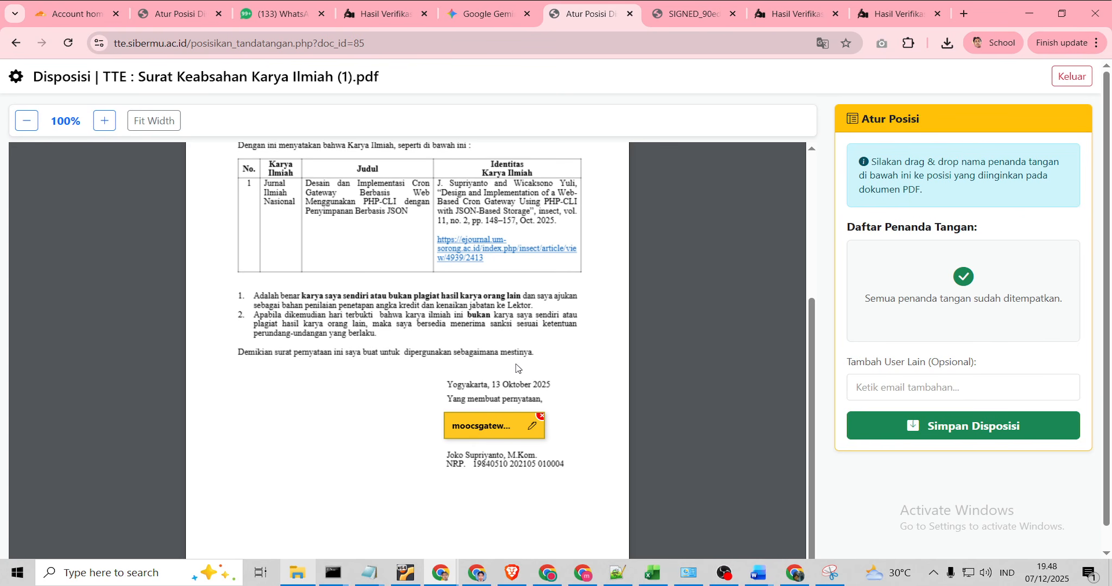
click(964, 430)
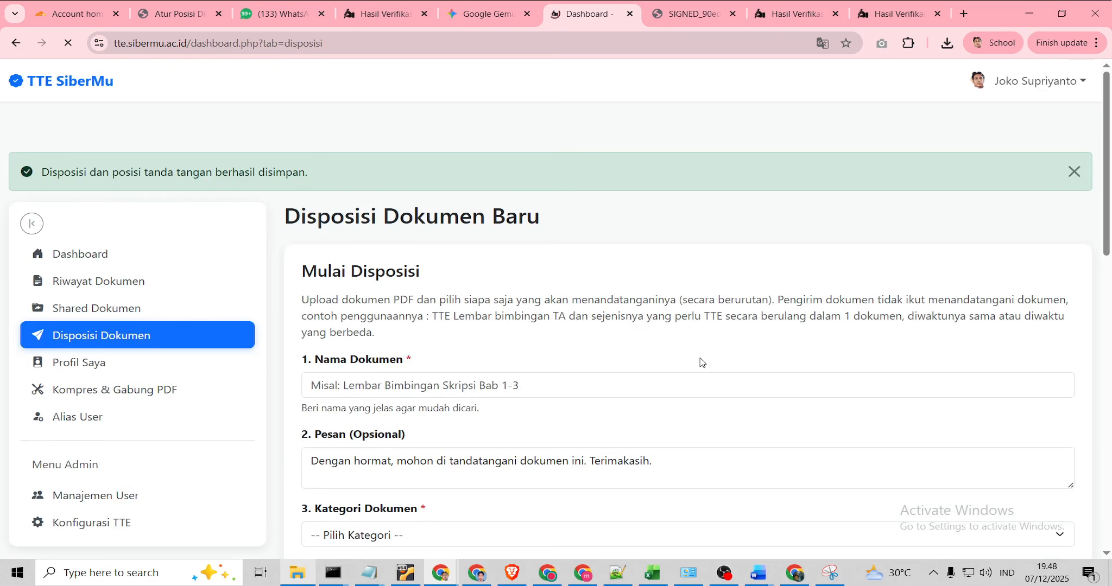
Check the signer shown in the status of the "testing disposisi" entry in the disposition history
scroll(660, 362, down, 12)
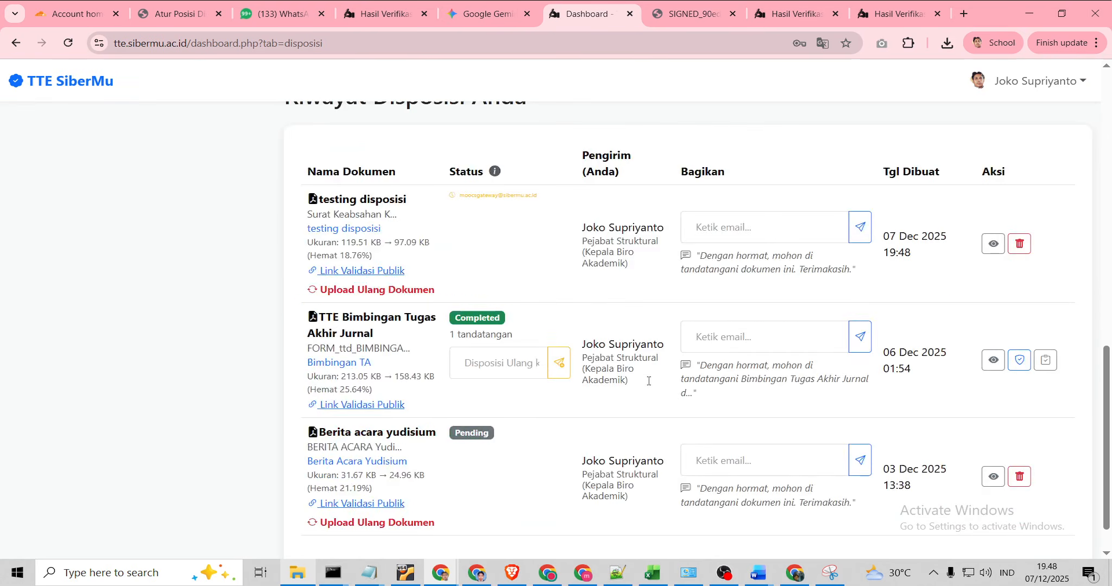
drag(458, 201, 518, 199)
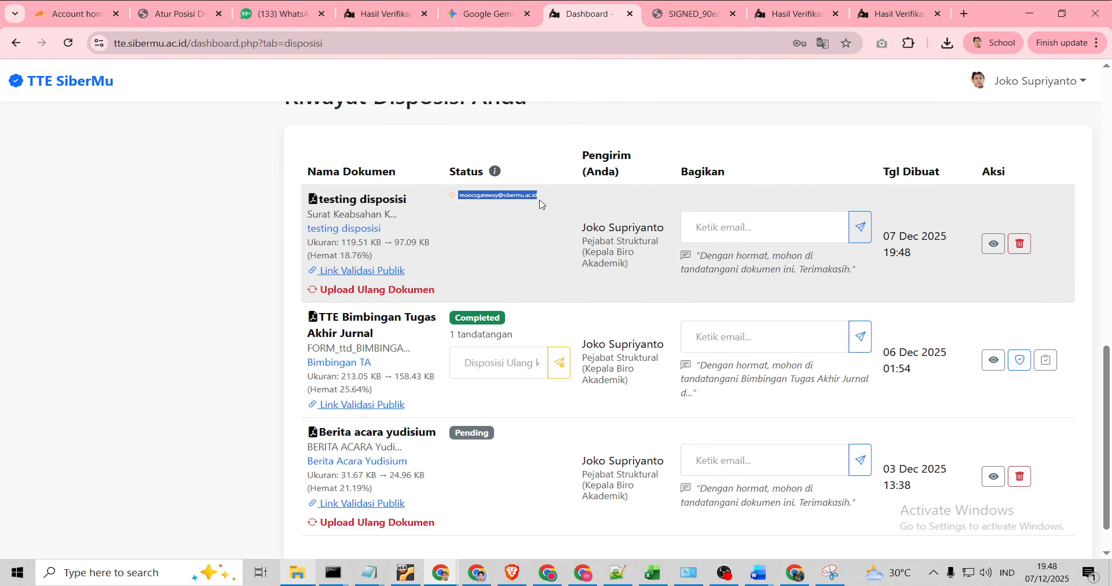
Examine the signers' statuses for "Surat Permohonan Izin Cuti Kuliah" in the document history
scroll(400, 278, up, 12)
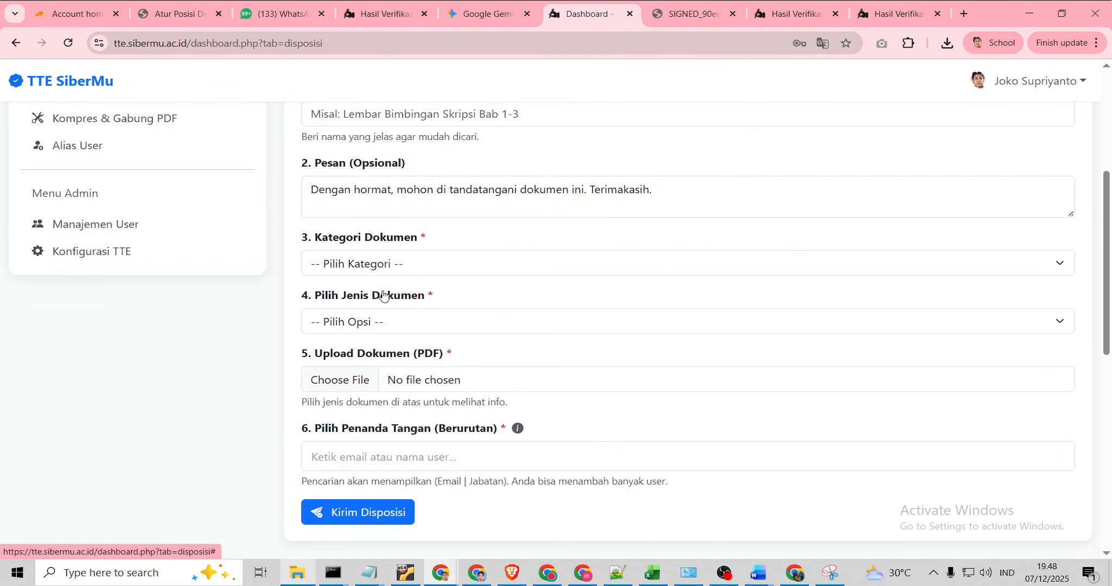
click(131, 282)
scroll(427, 323, down, 2)
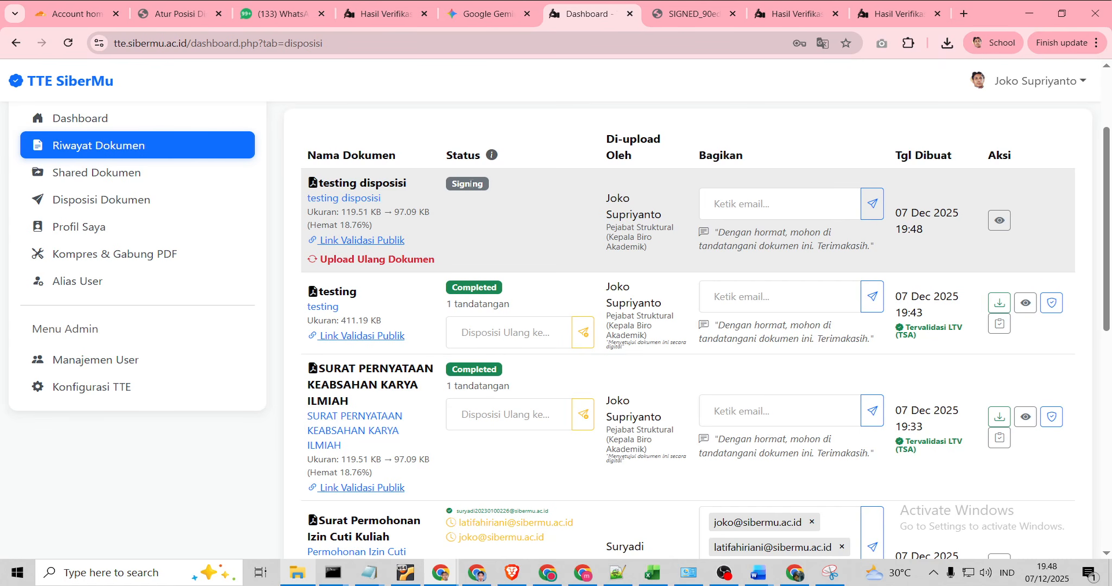
scroll(456, 202, down, 4)
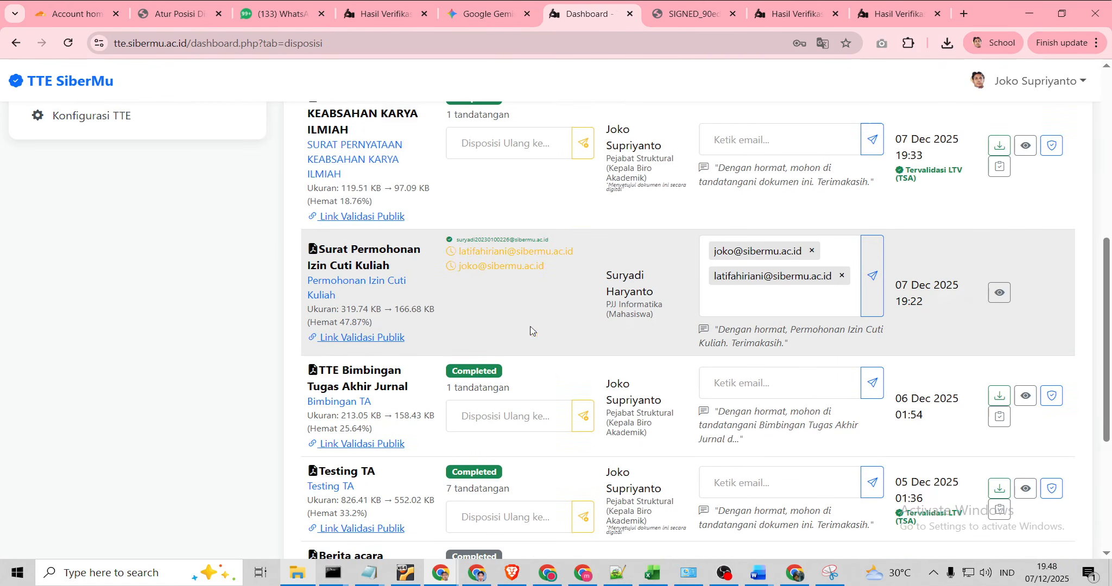
drag(586, 258, 456, 250)
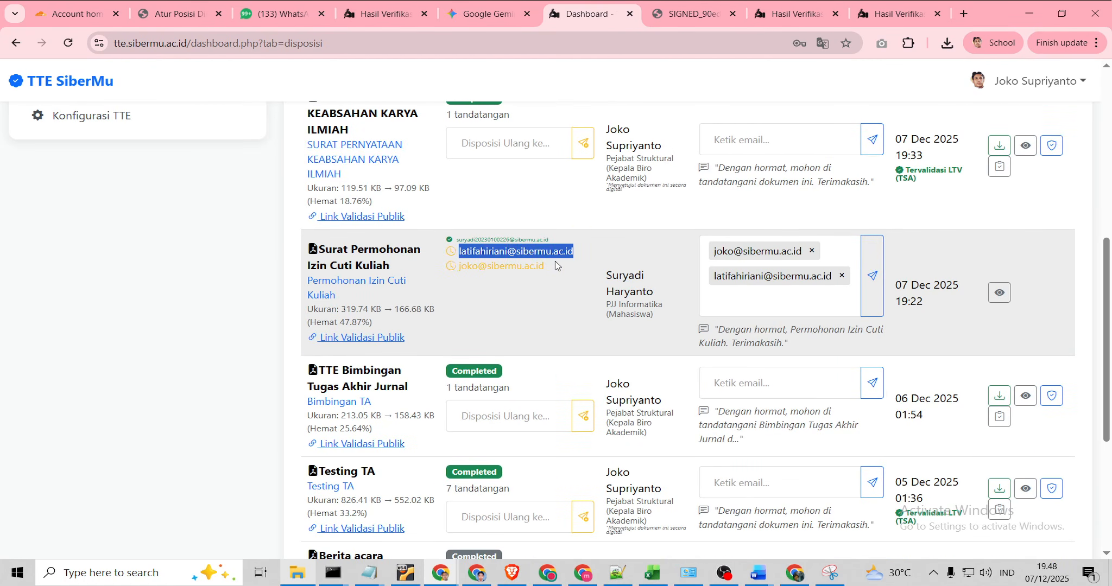
drag(555, 265, 467, 266)
drag(579, 247, 489, 250)
scroll(486, 265, up, 2)
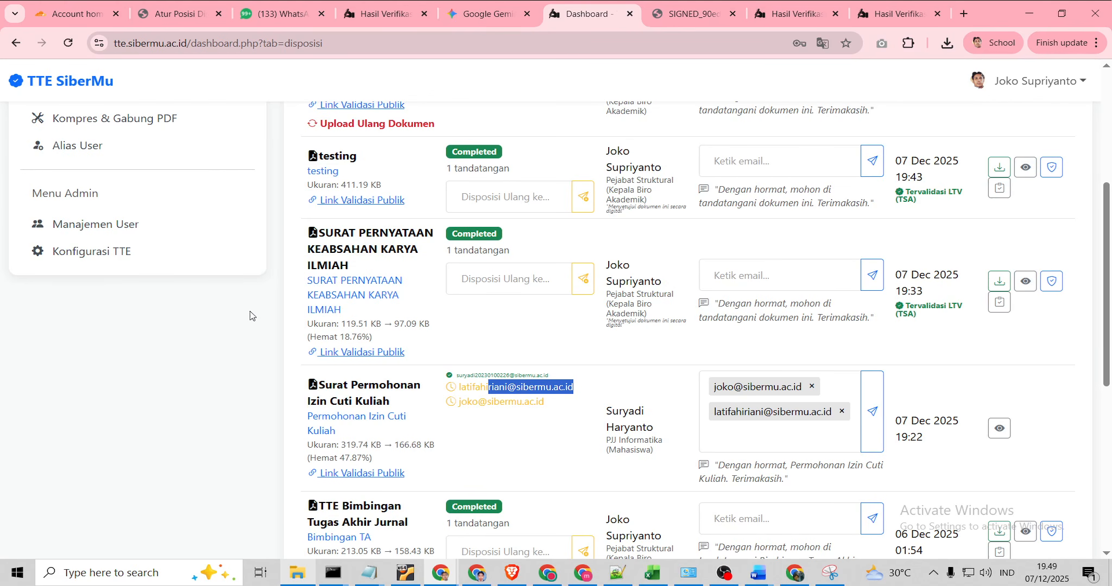
scroll(249, 315, up, 2)
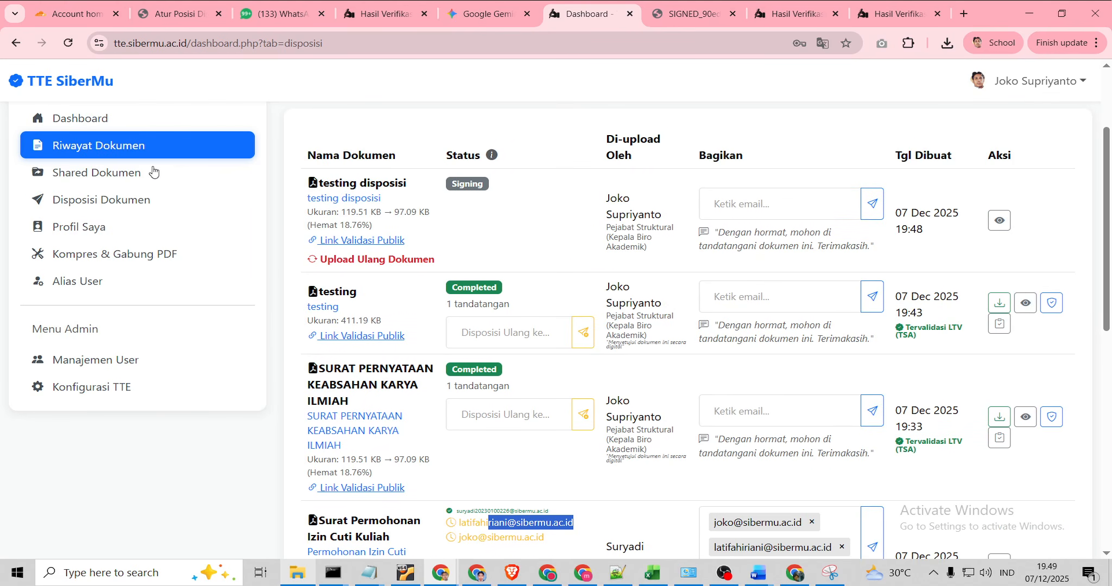
Review the shared documents list and the disposition history for the "testing disposisi" entry
scroll(218, 282, up, 2)
click(119, 253)
click(120, 286)
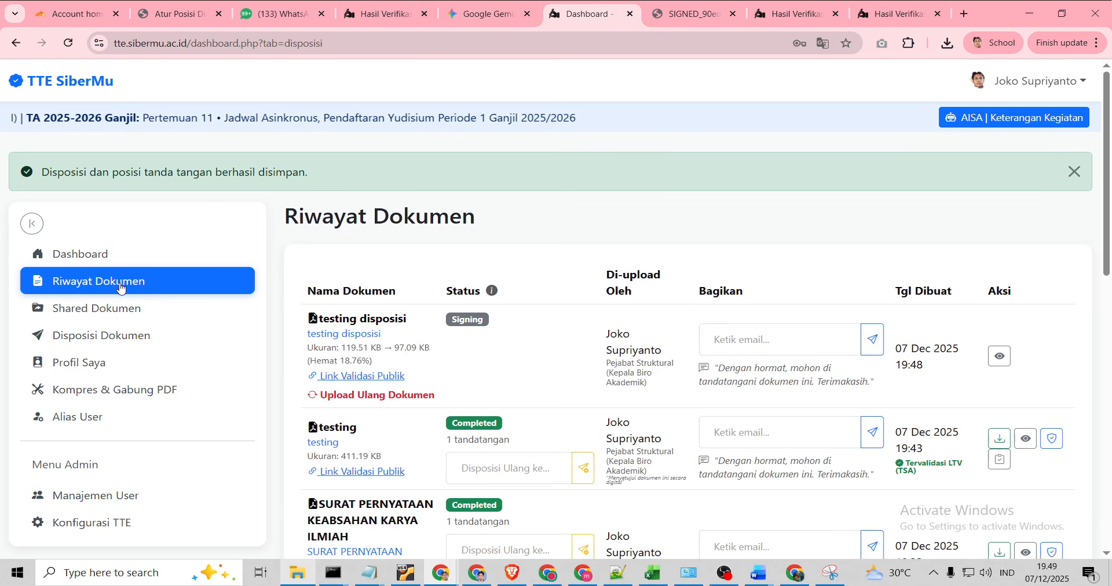
click(110, 309)
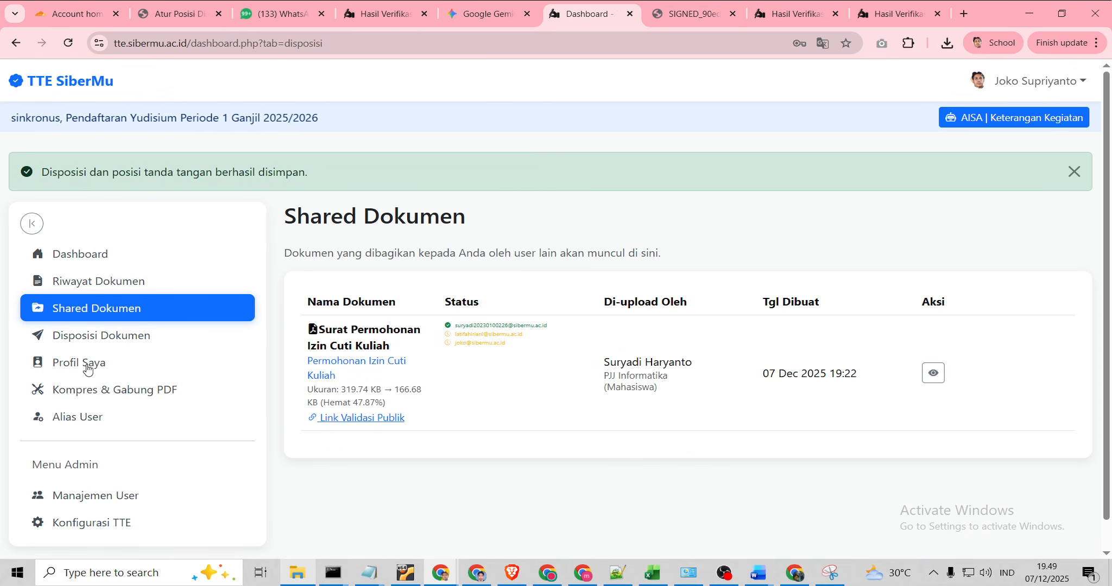
click(117, 335)
scroll(616, 377, down, 4)
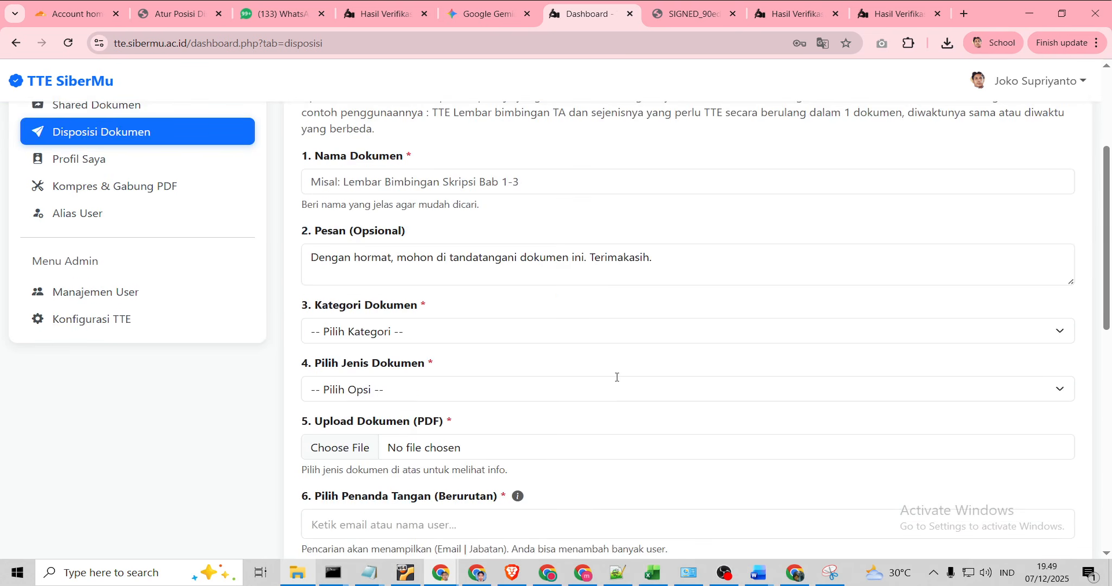
scroll(617, 377, down, 7)
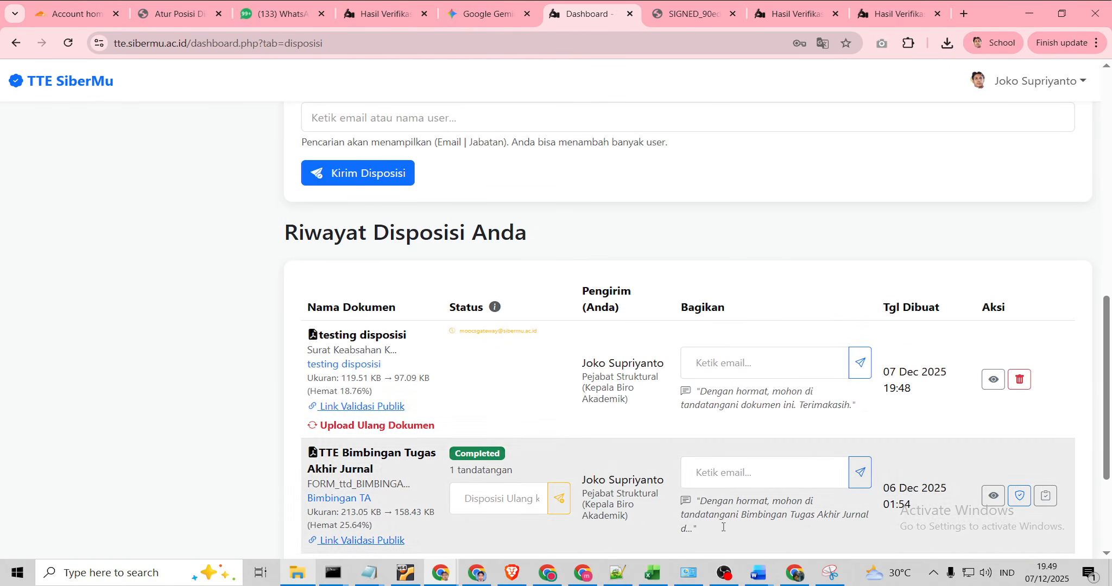
Switch to the signer's browser window, log in to TTE SiberMu with the Google account, and find the "testing disposisi" signing task
click(583, 574)
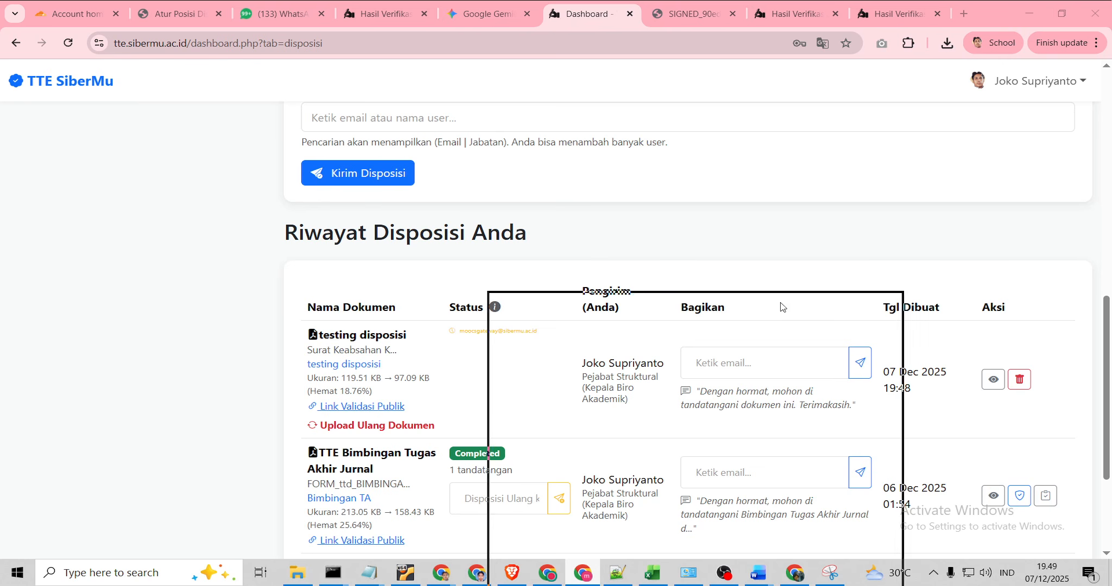
click(862, 306)
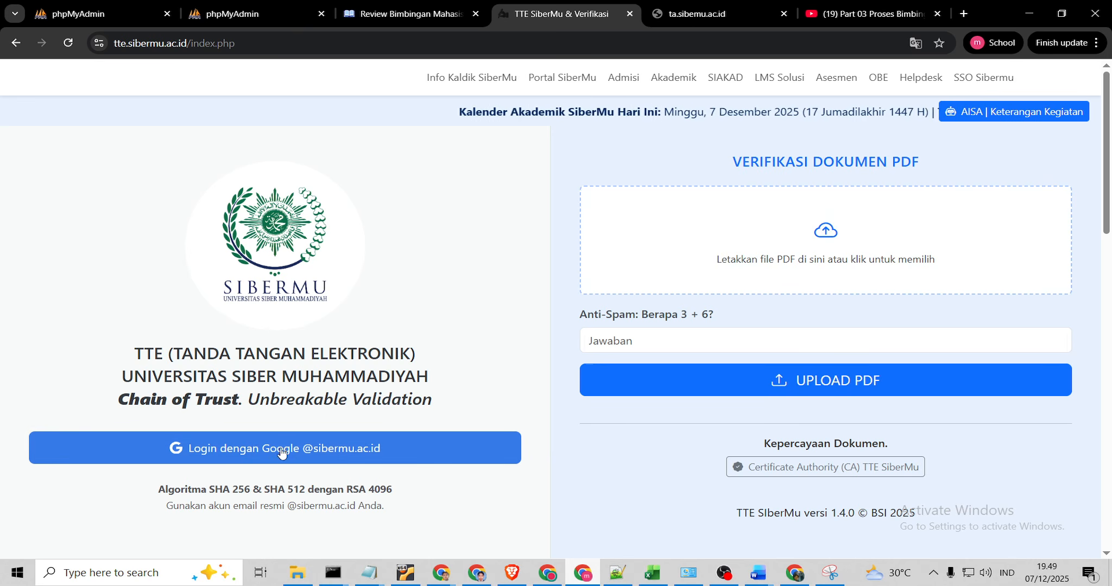
click(242, 448)
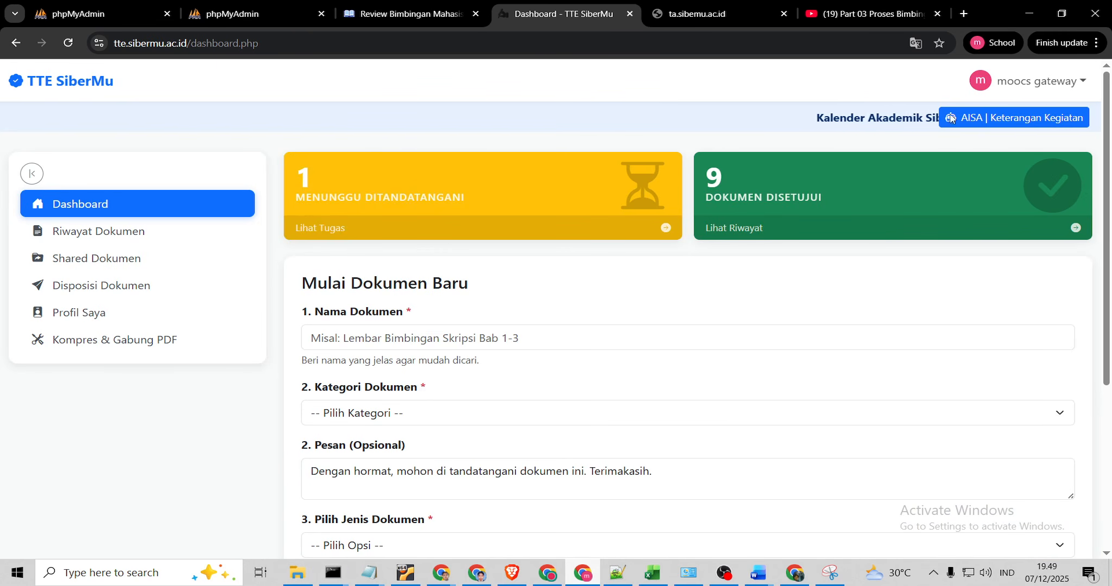
scroll(826, 367, down, 5)
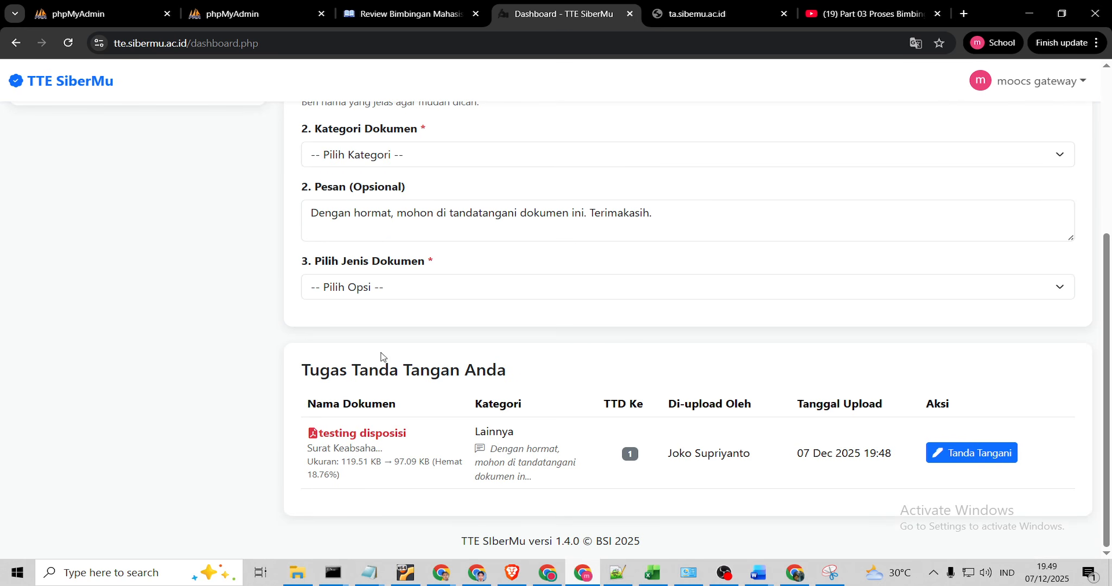
drag(396, 370, 504, 370)
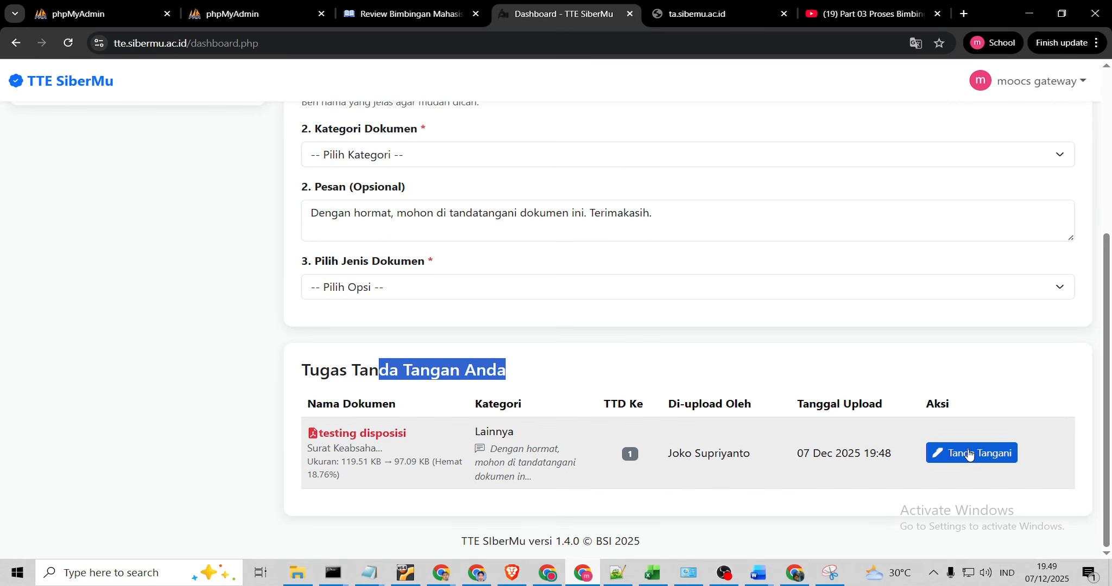
Open "testing disposisi" for signing, shift the signature with its QR code slightly under "Yang membuat pernyataan,", and sign the document
click(972, 453)
scroll(603, 357, down, 3)
scroll(603, 356, down, 3)
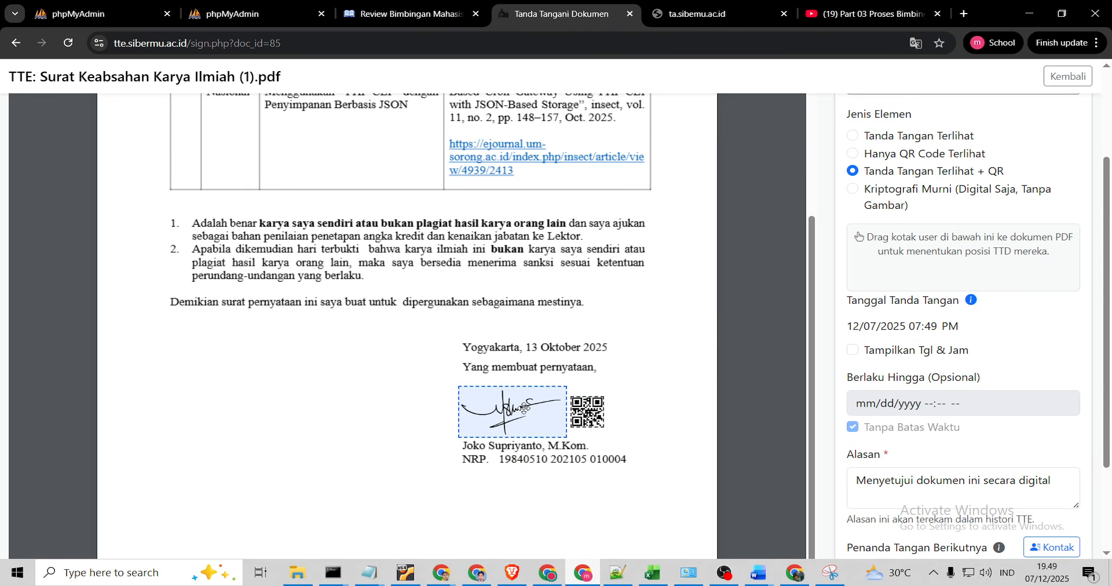
drag(522, 407, 530, 401)
scroll(882, 385, down, 3)
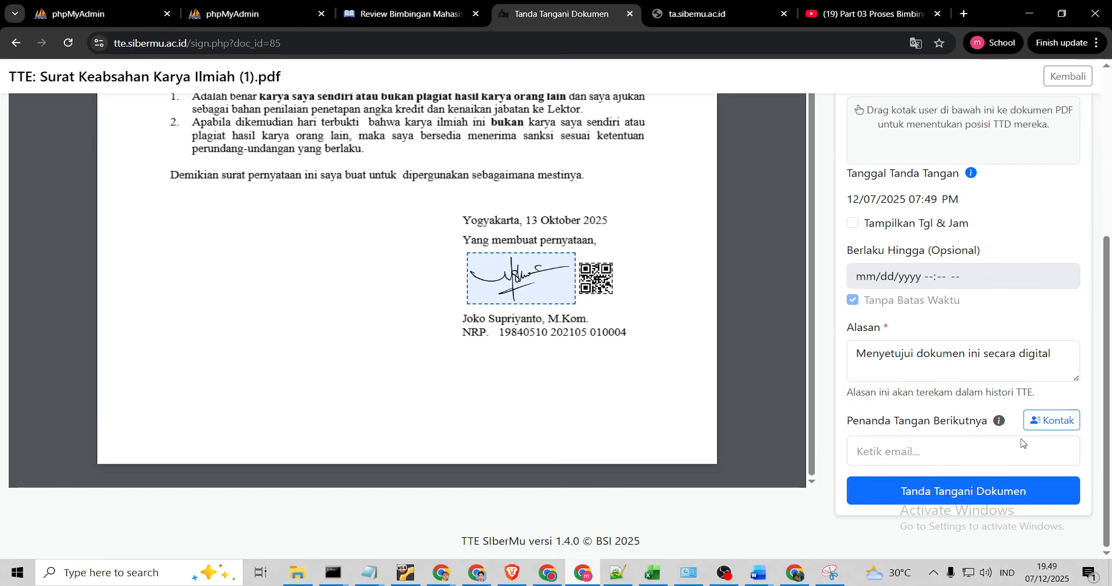
click(930, 492)
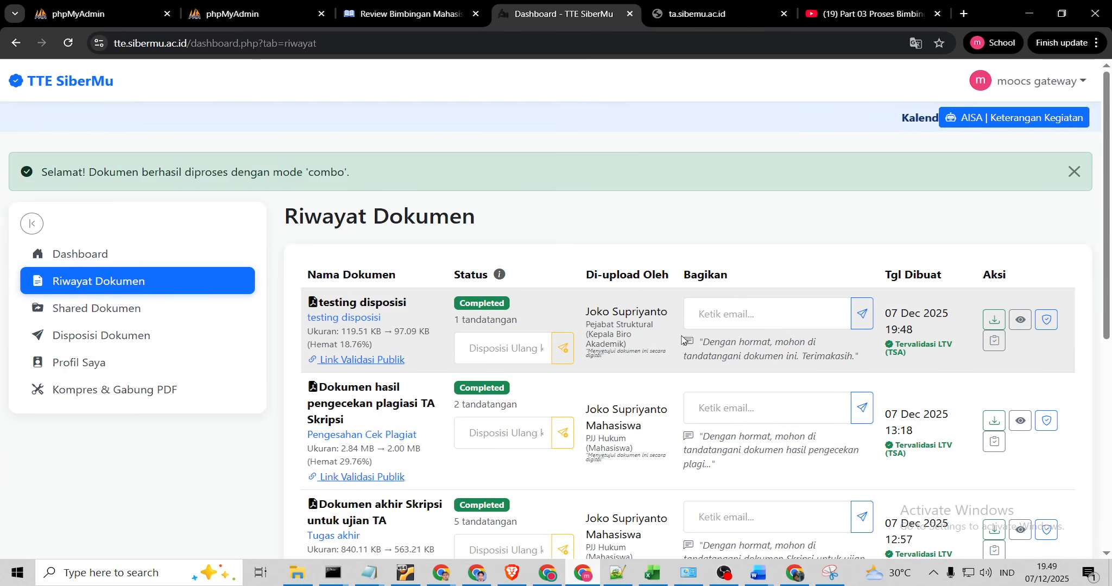
Check the digital signature verification result and certificate details of the signed "testing disposisi" document, and close the result page
click(1047, 321)
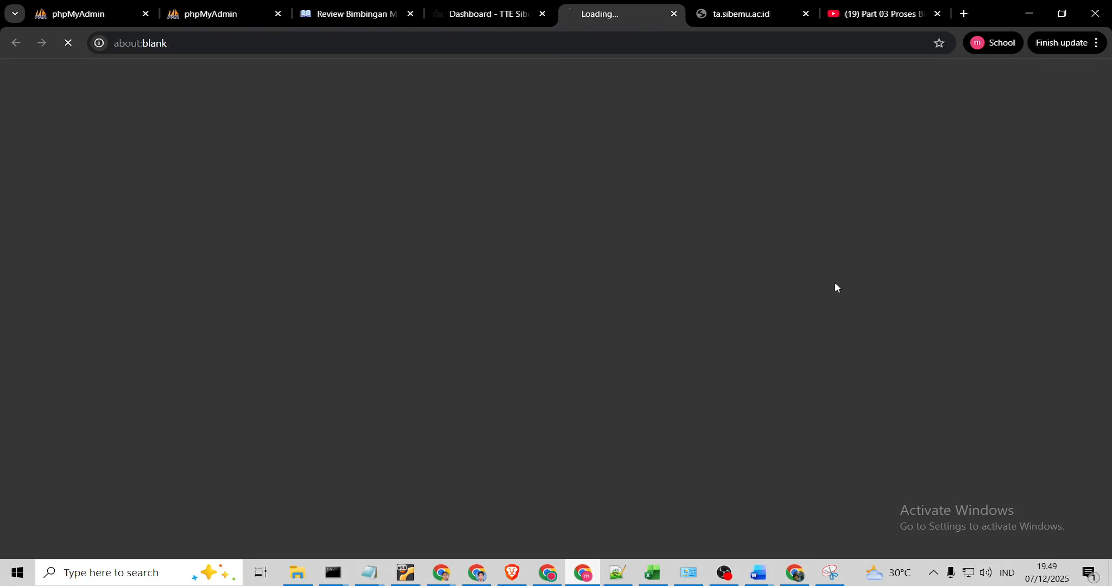
scroll(567, 326, down, 3)
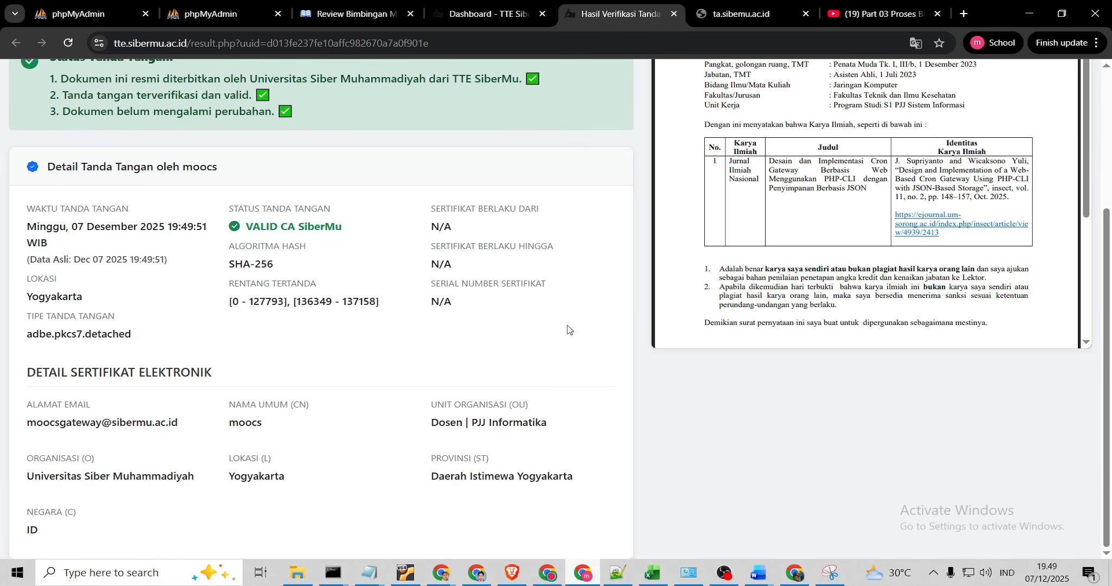
scroll(567, 329, up, 4)
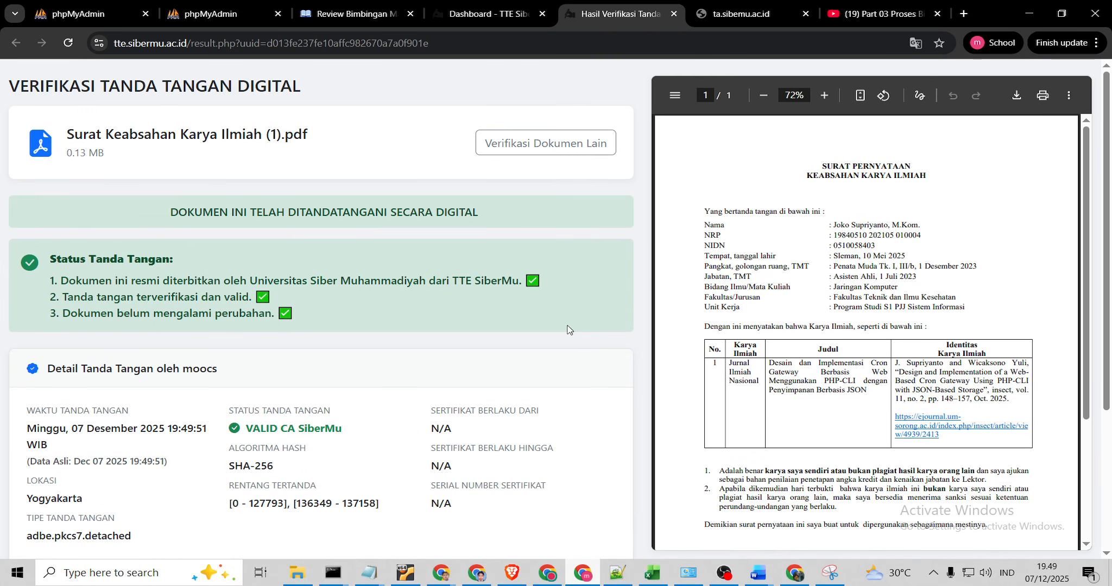
click(673, 15)
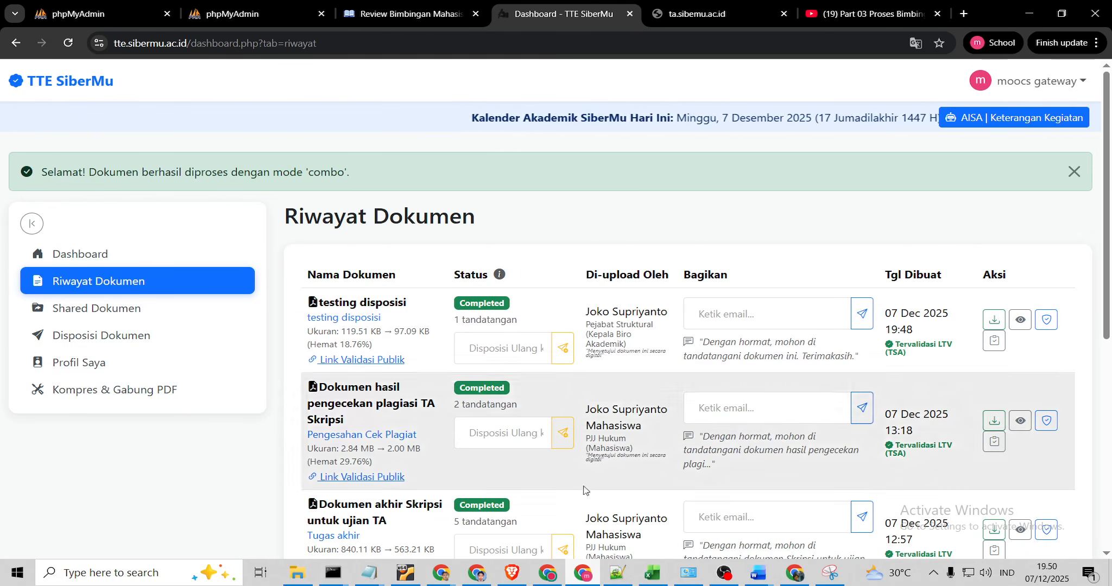
Try to re-dispose the completed "testing disposisi" document to the suggested MOOCs gateway account
click(728, 308)
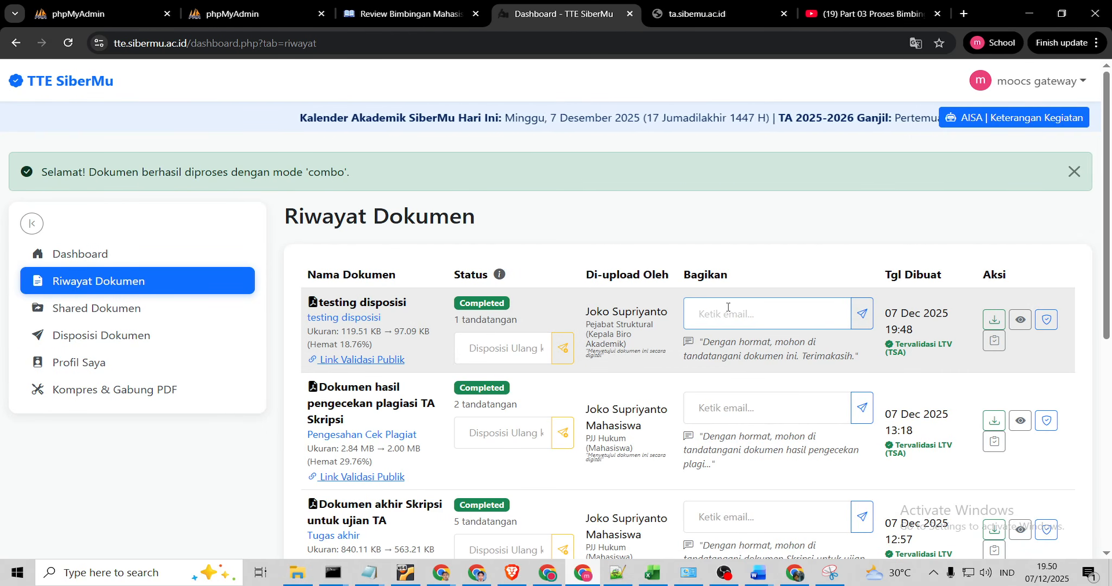
click(503, 355)
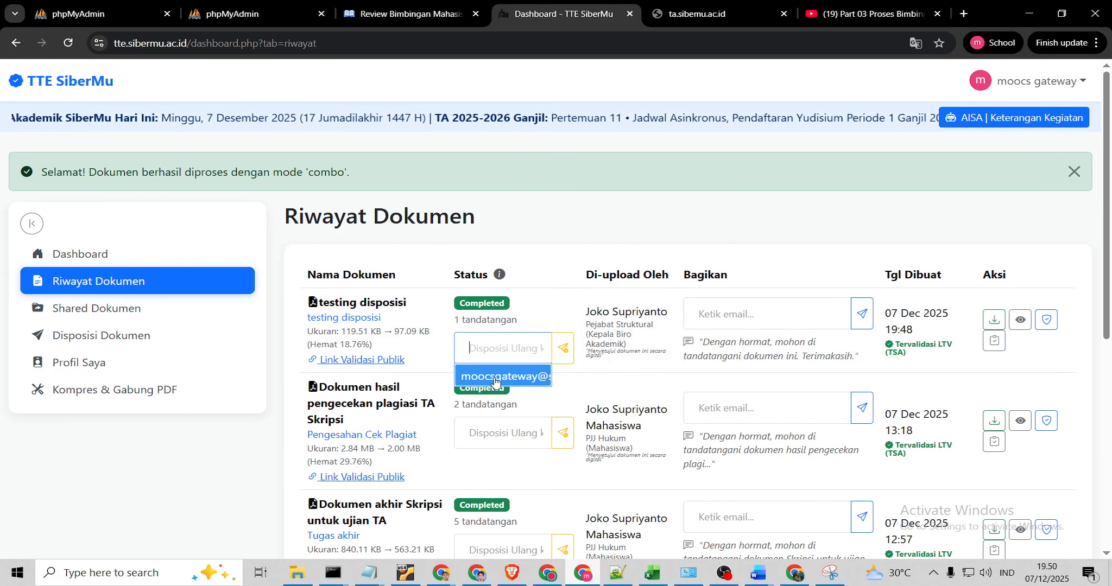
click(497, 377)
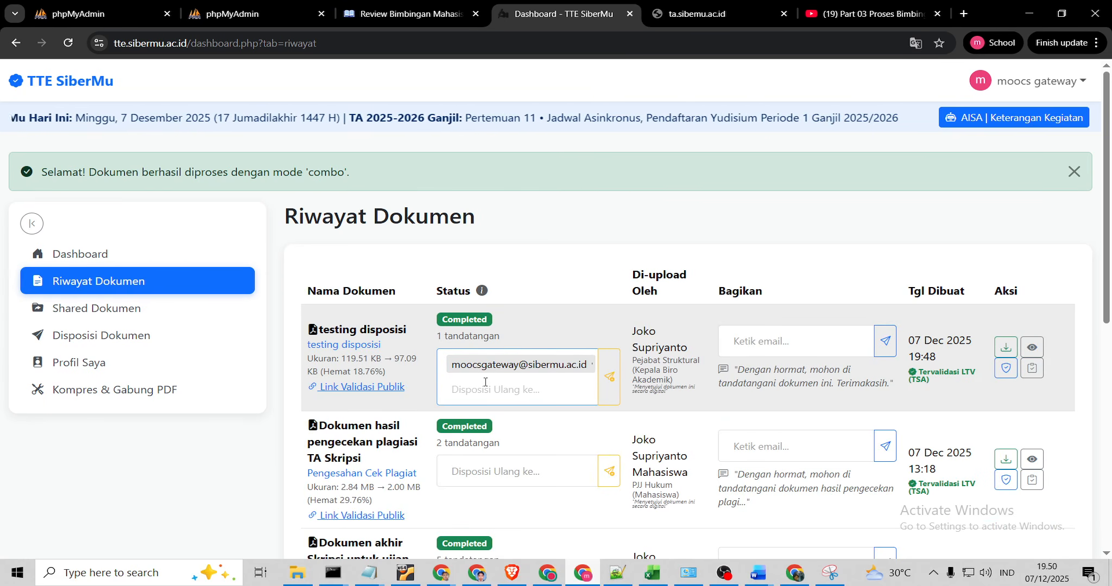
click(609, 376)
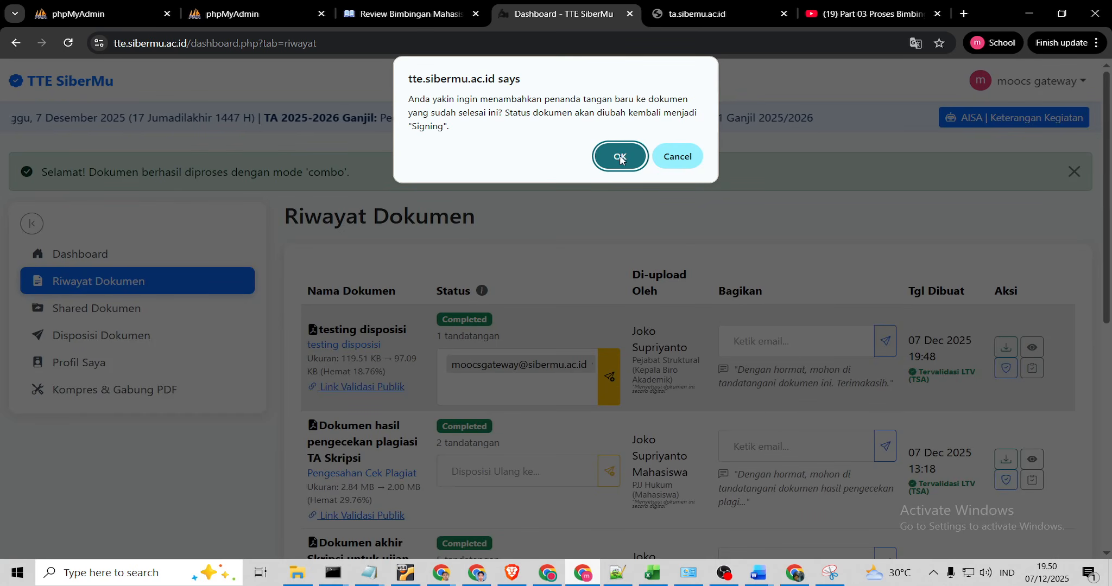
click(620, 157)
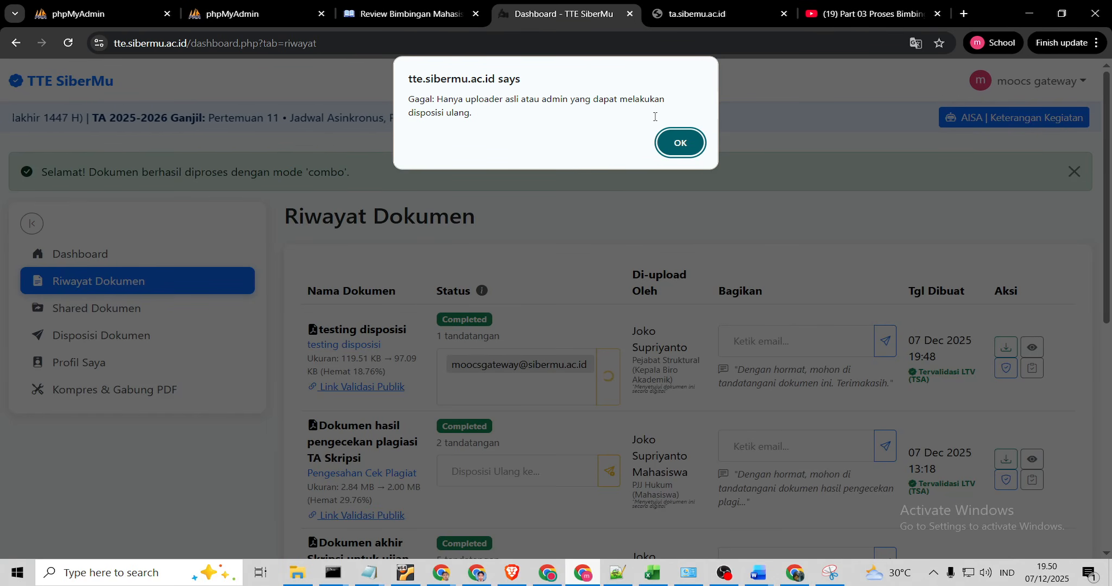
click(680, 143)
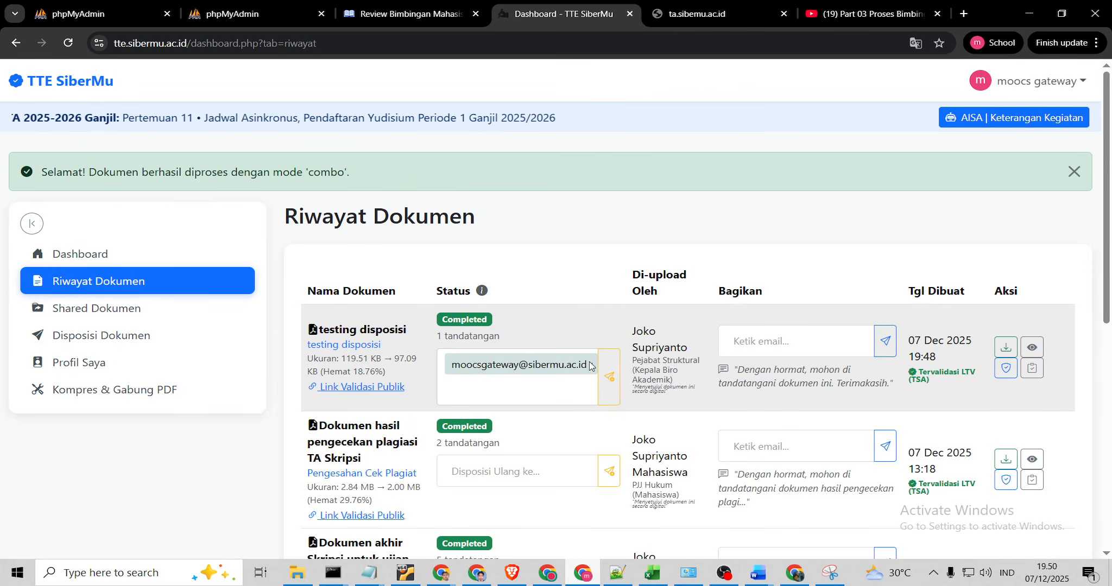
Try to share "testing disposisi" with the account suggested for "aijok", and reload the document history
click(750, 345)
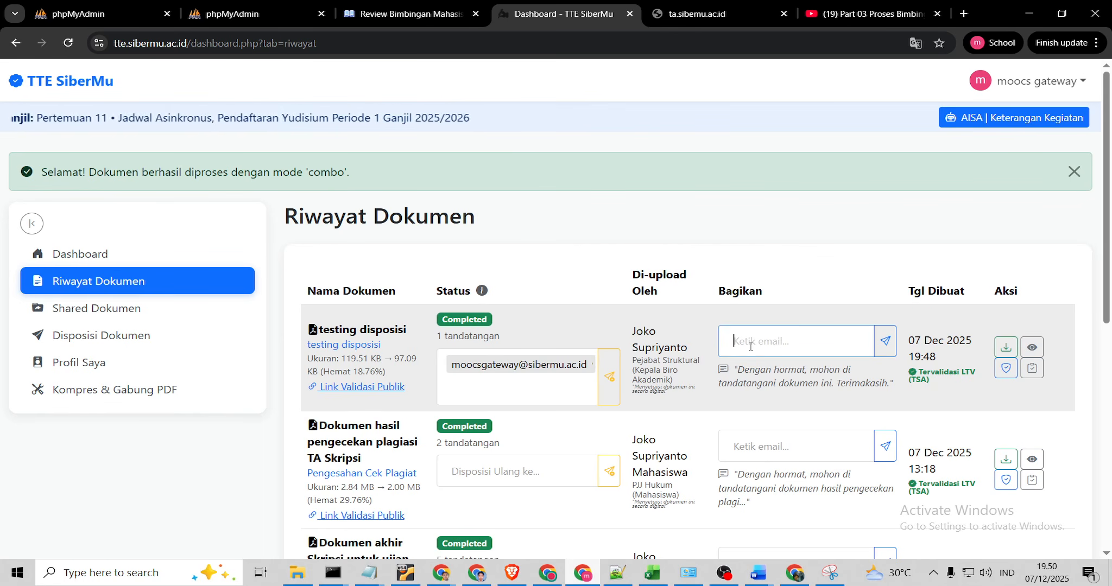
text(aijok)
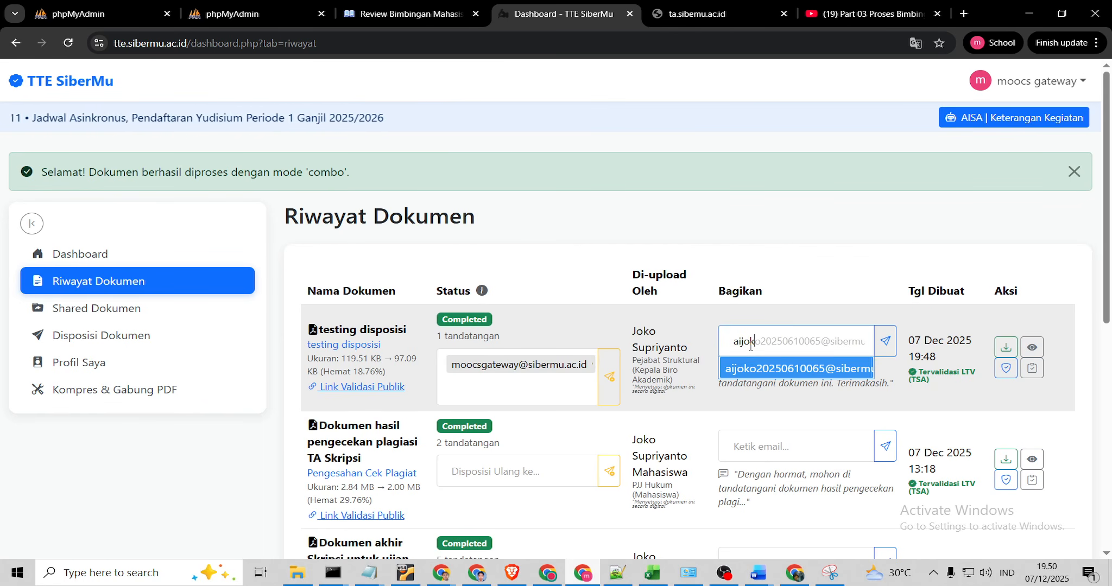
click(761, 365)
click(893, 351)
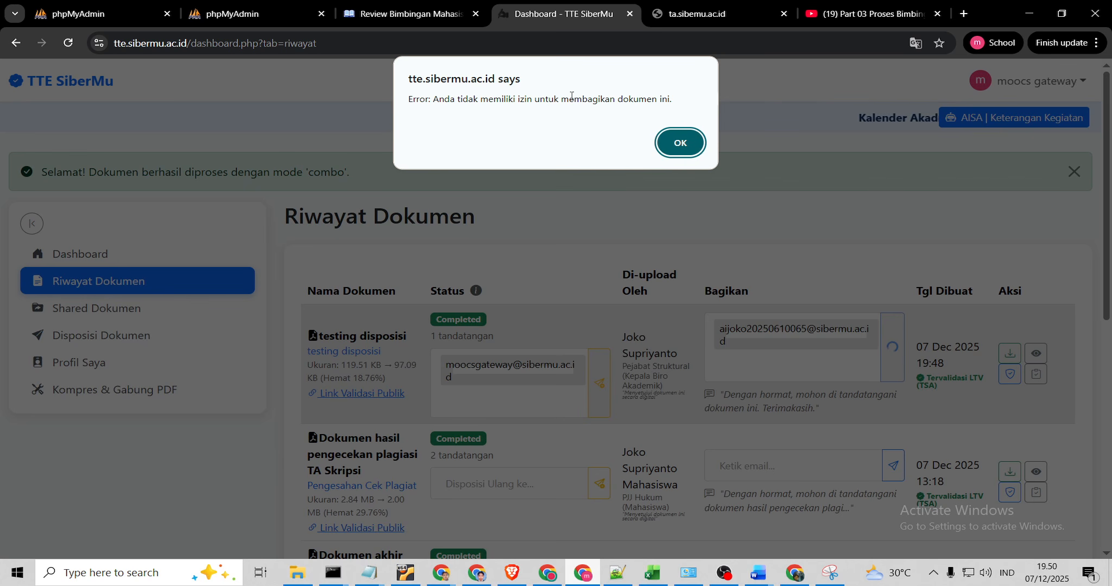
click(679, 141)
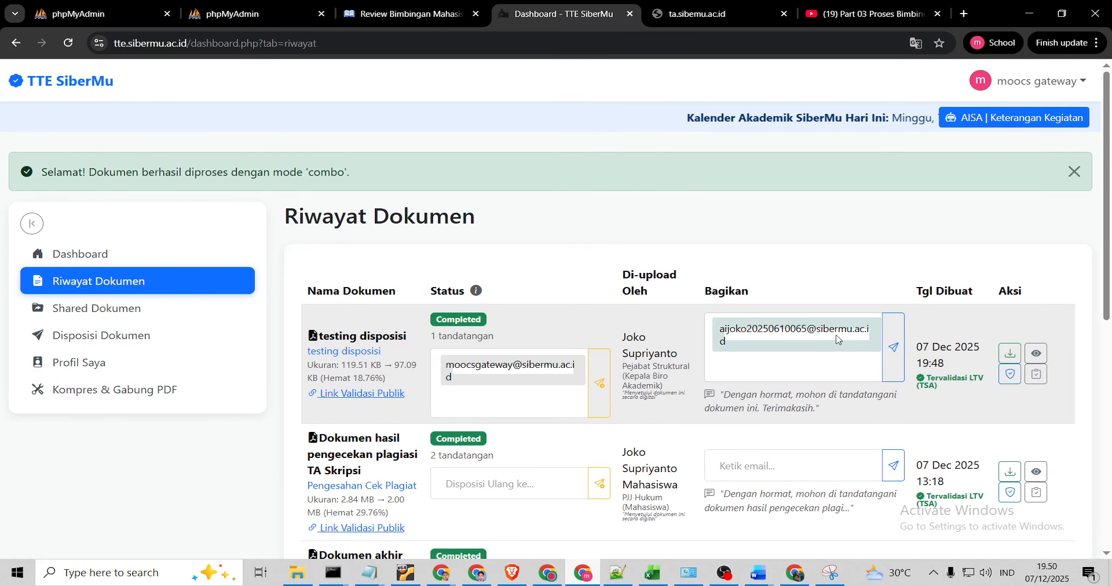
click(67, 43)
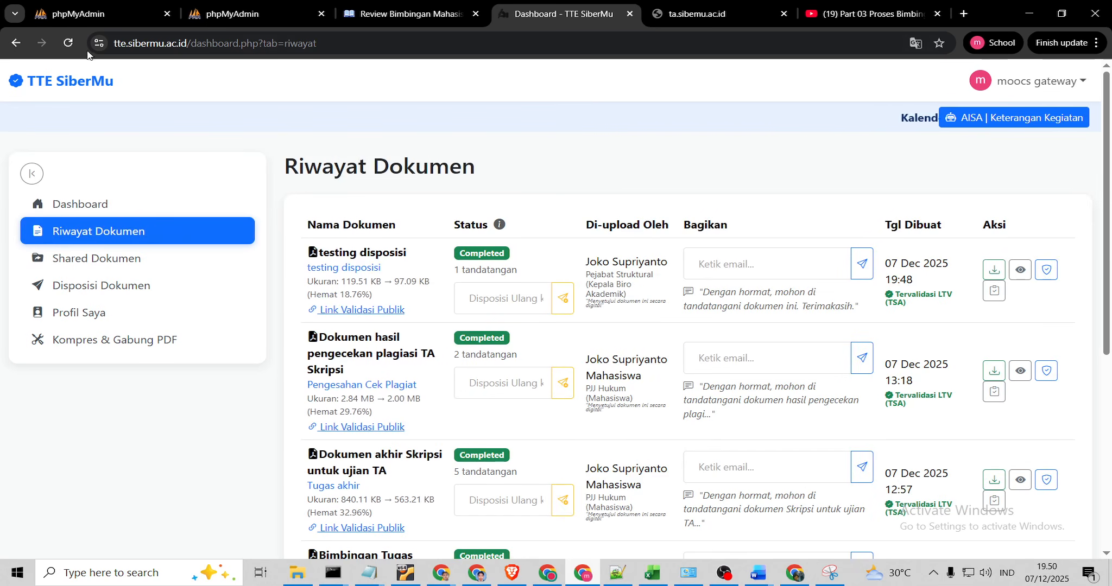
Switch back to the sender's browser window and check the status of "testing disposisi" in the disposition history
click(452, 571)
click(472, 541)
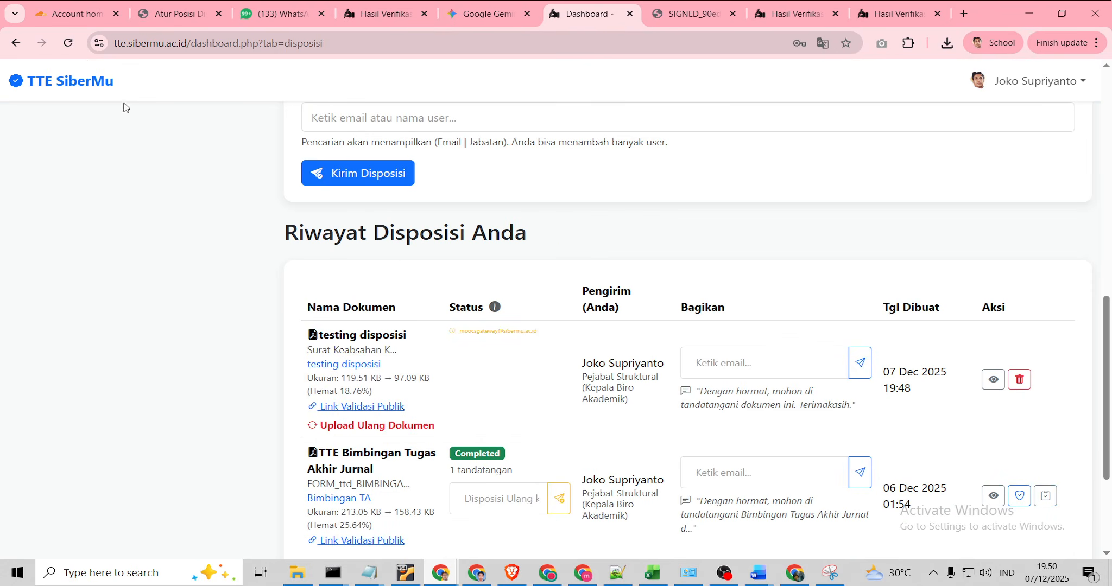
scroll(339, 360, up, 2)
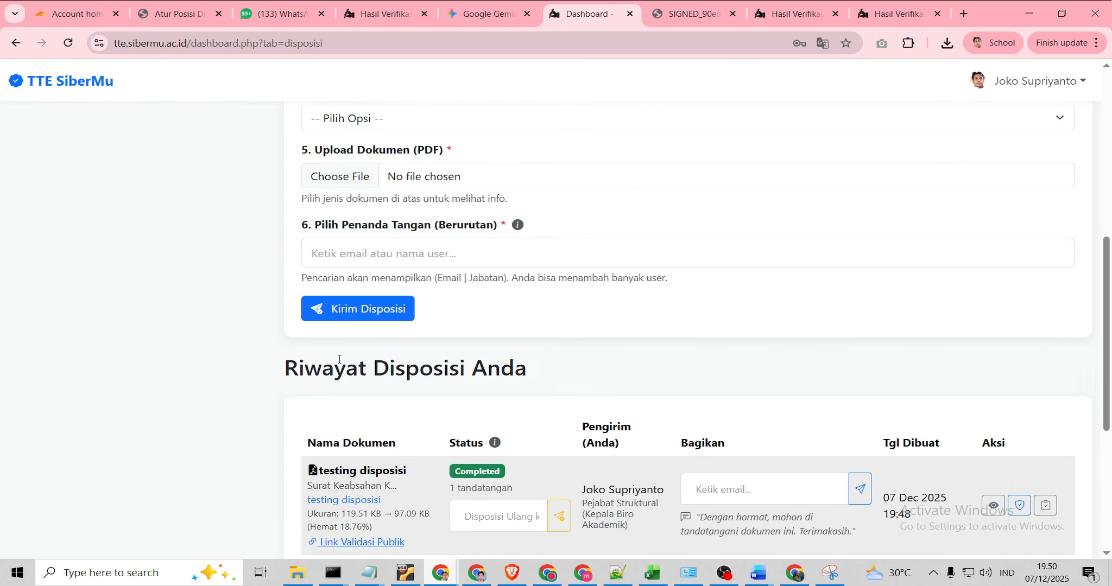
Compare the "testing disposisi" entry in the document history and the disposition history, and examine its uploader
scroll(339, 360, up, 6)
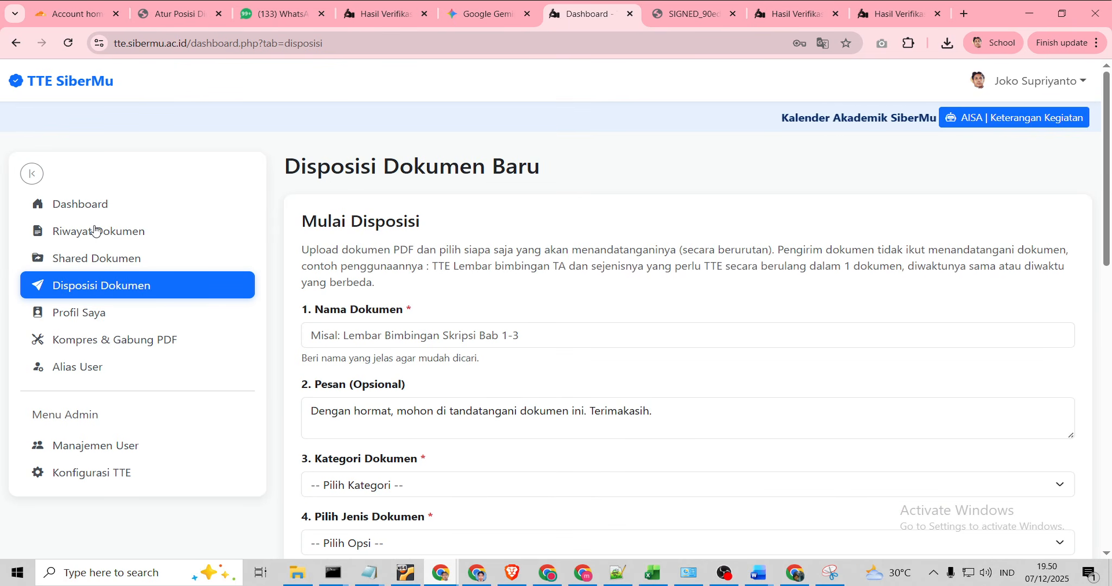
click(94, 230)
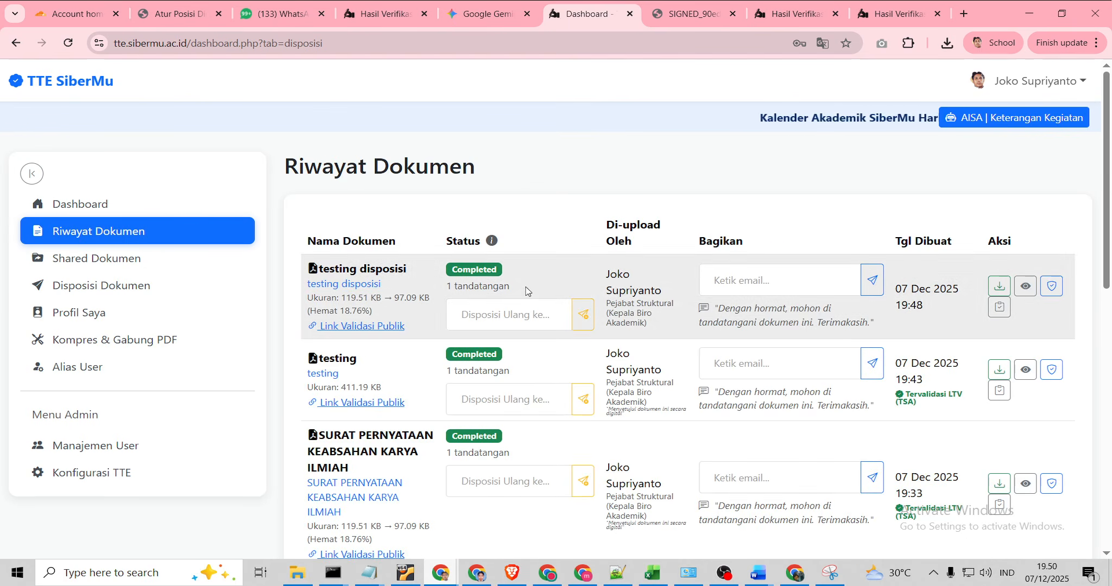
click(105, 288)
scroll(444, 360, down, 10)
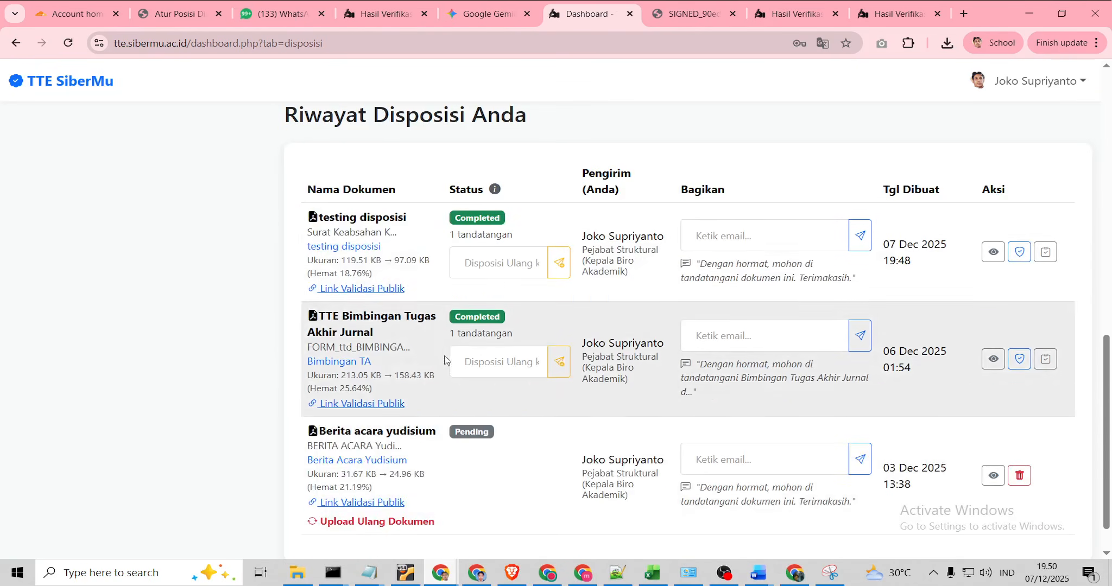
scroll(444, 360, up, 10)
click(79, 231)
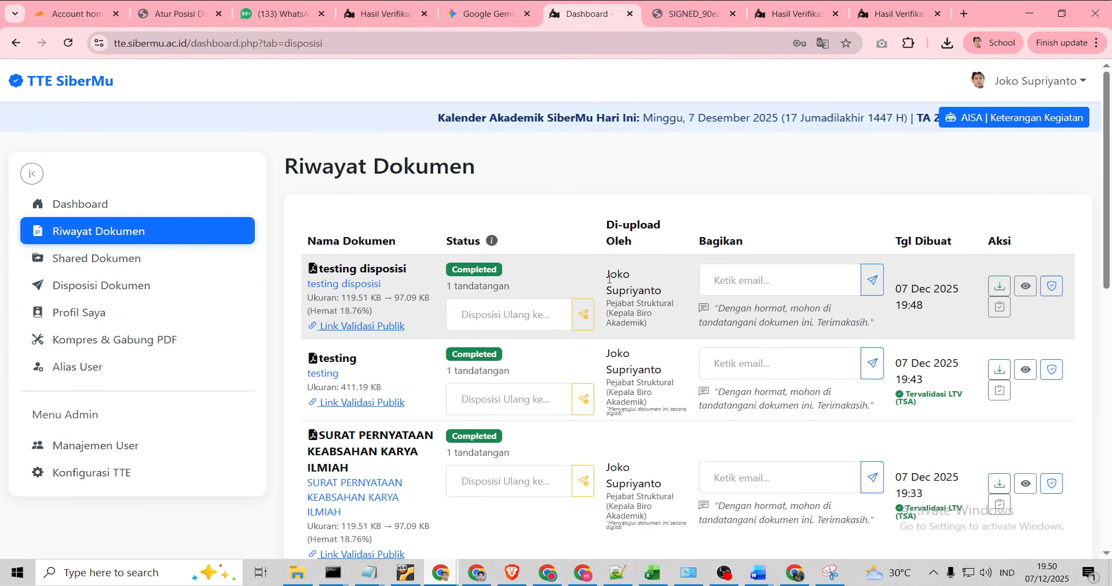
drag(609, 278, 647, 333)
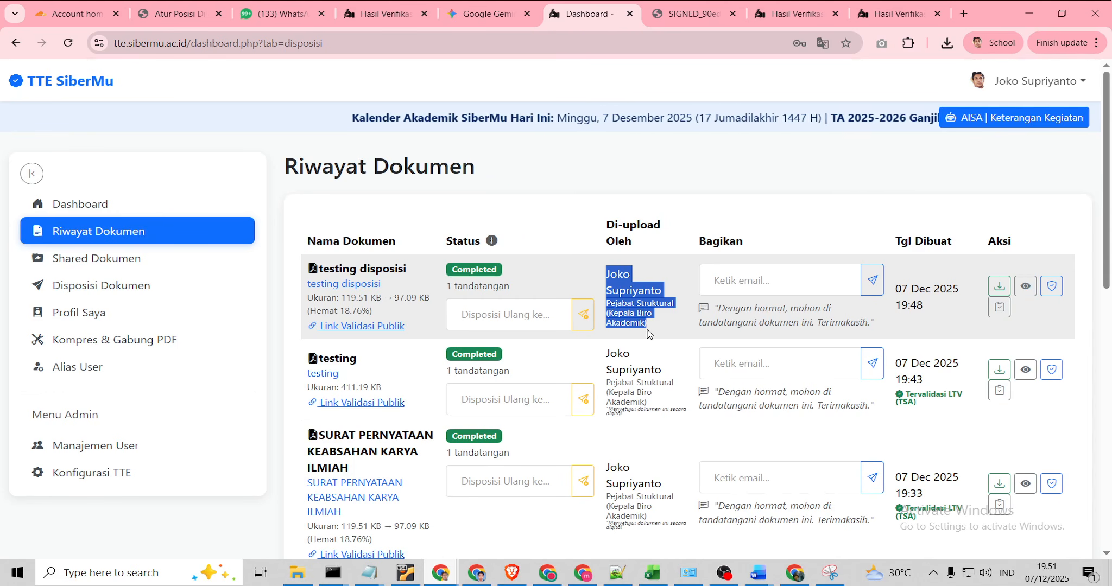
Share "testing disposisi" from the document history with the student account suggested for "aijo"
click(736, 280)
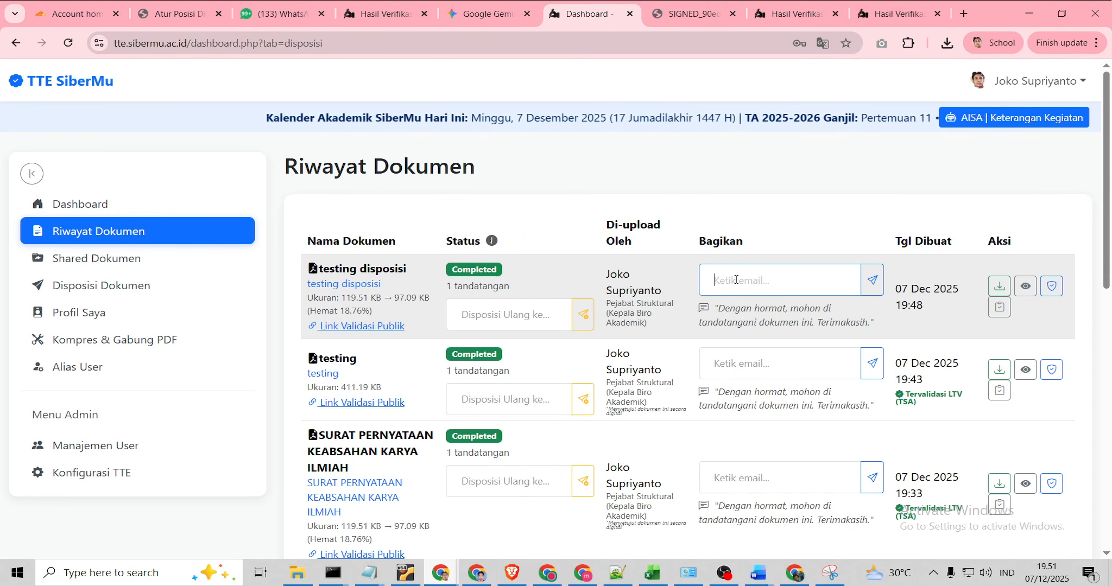
text(aijo)
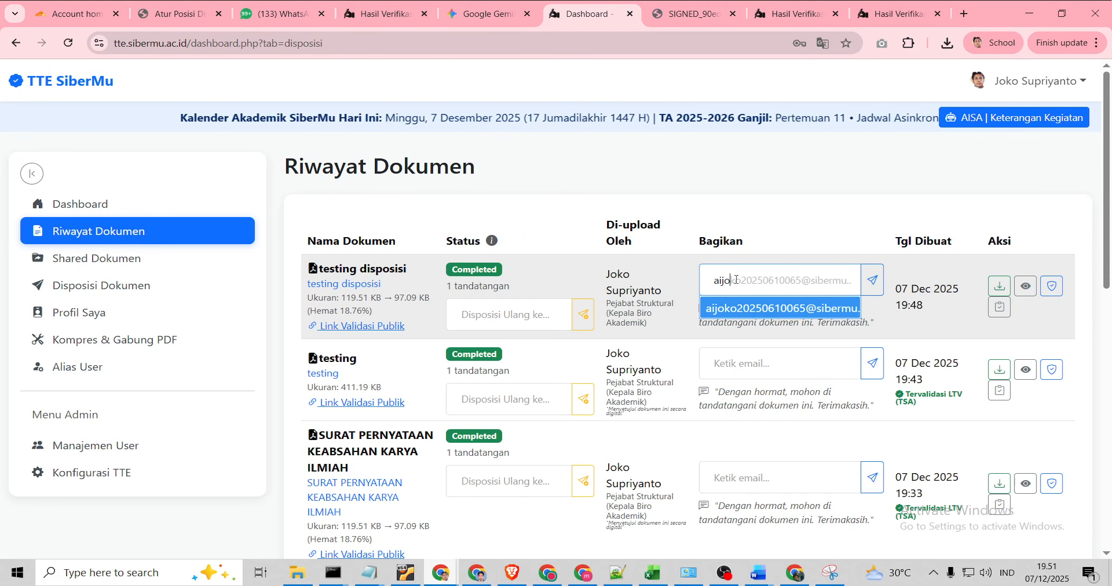
key(Return)
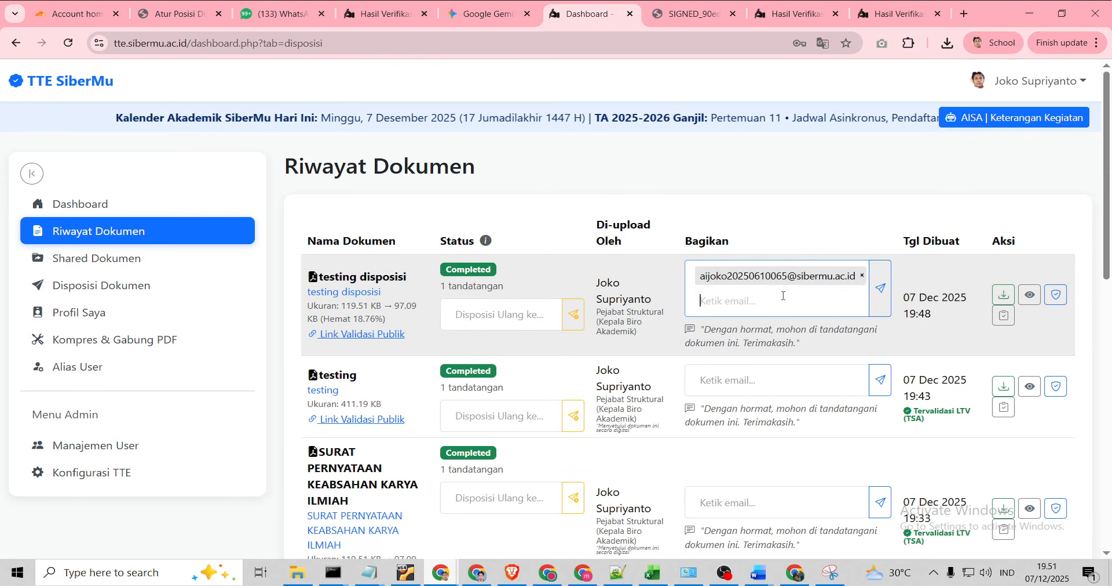
click(881, 288)
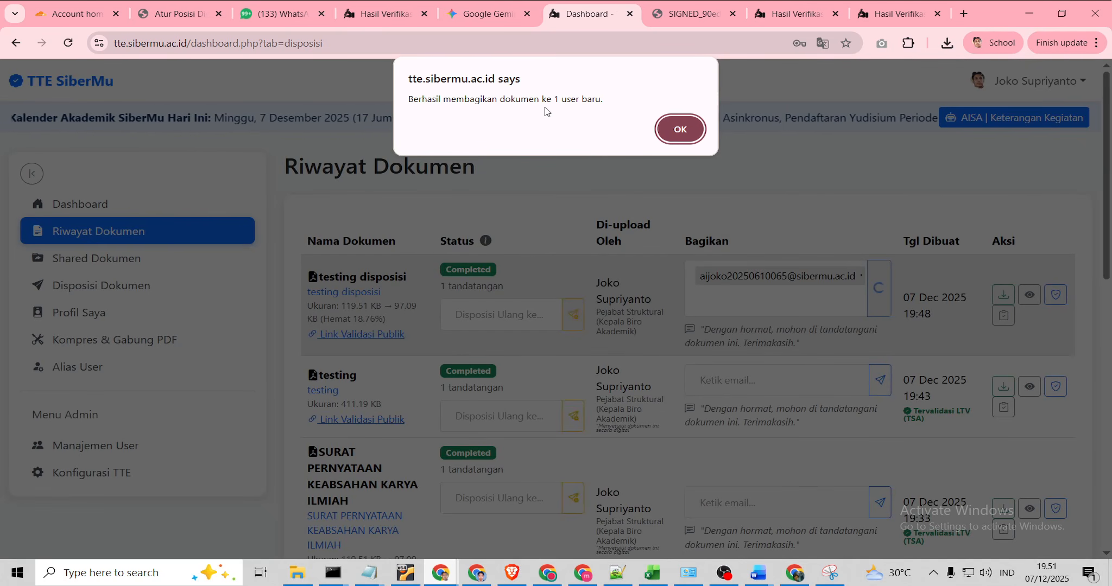
click(677, 126)
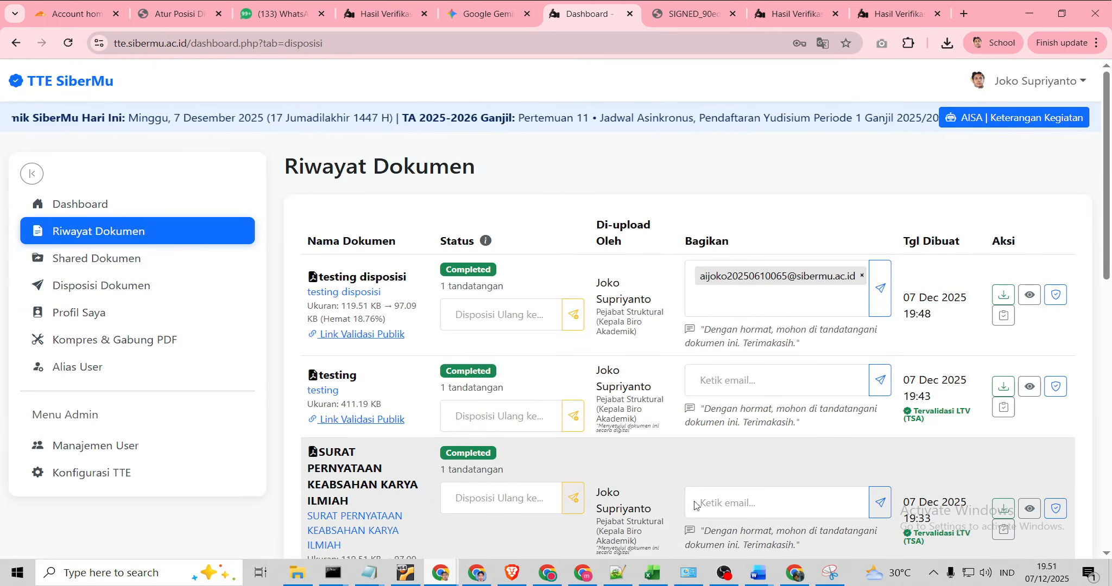
Switch to the student account's browser window and reload its TTE SiberMu dashboard
mouse_move(554, 577)
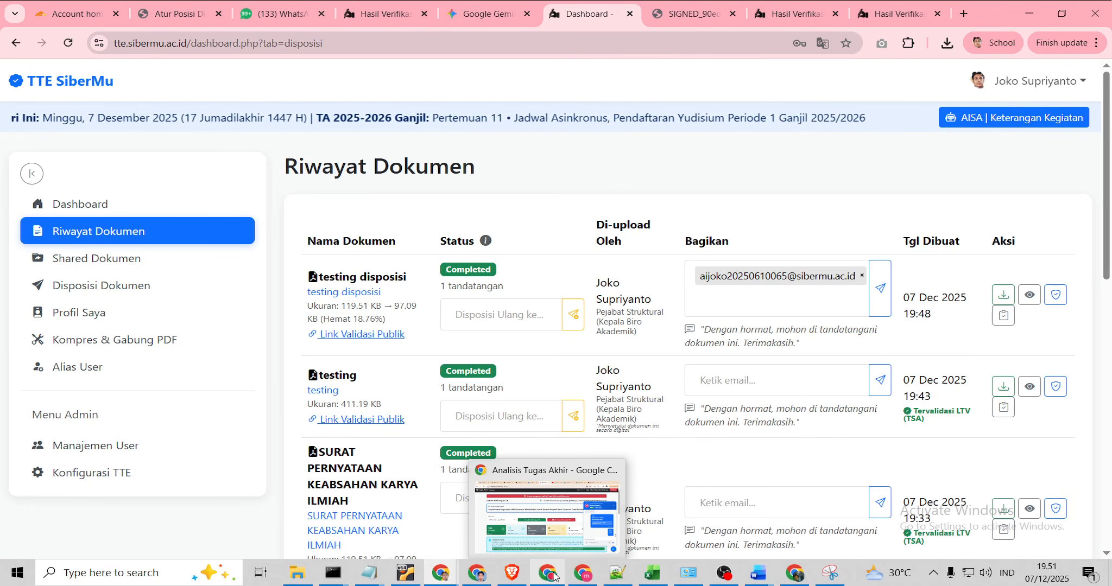
click(547, 516)
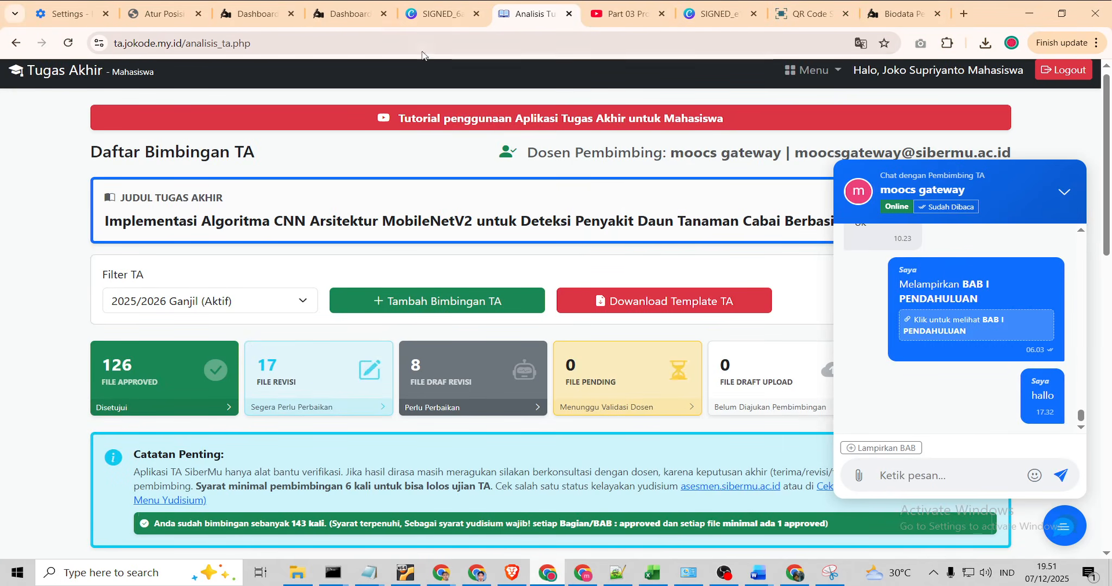
click(348, 14)
click(255, 14)
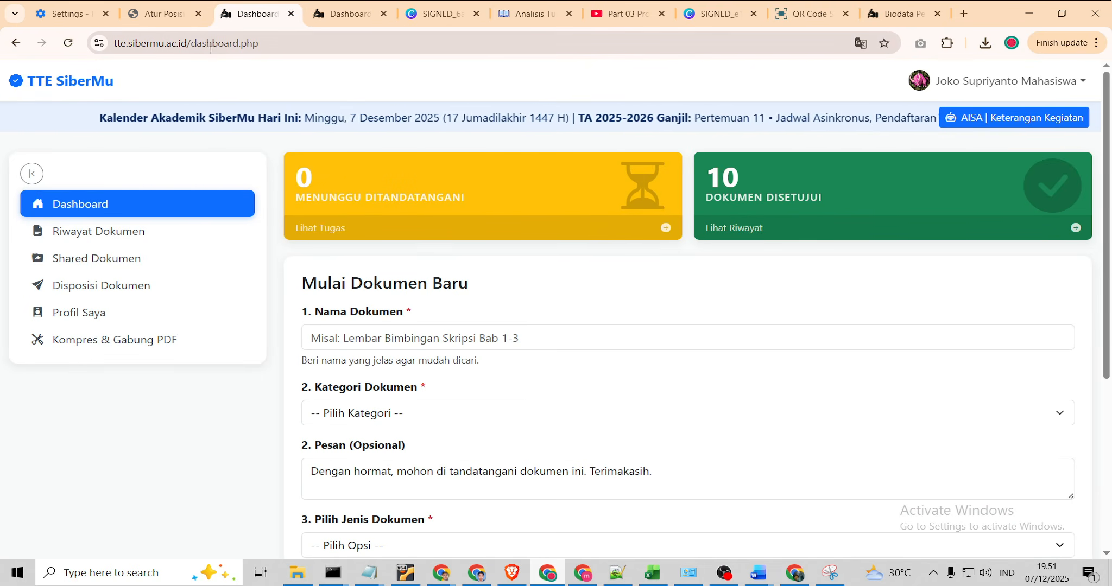
click(209, 47)
key(Return)
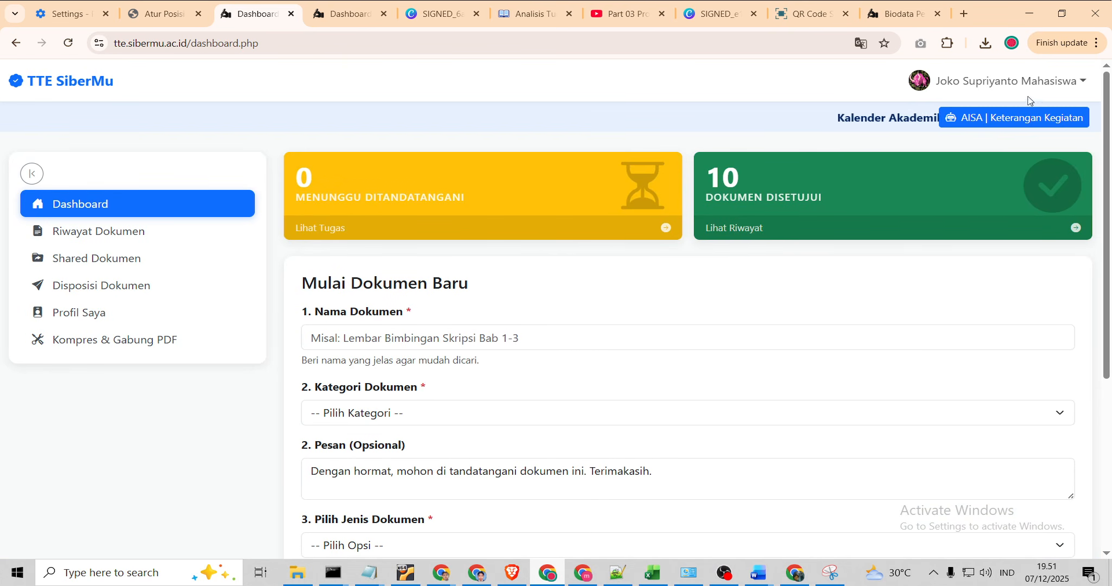
Check the student's profile, the uploader of "testing disposisi" under the shared documents, and the student's document history
click(1030, 85)
click(120, 310)
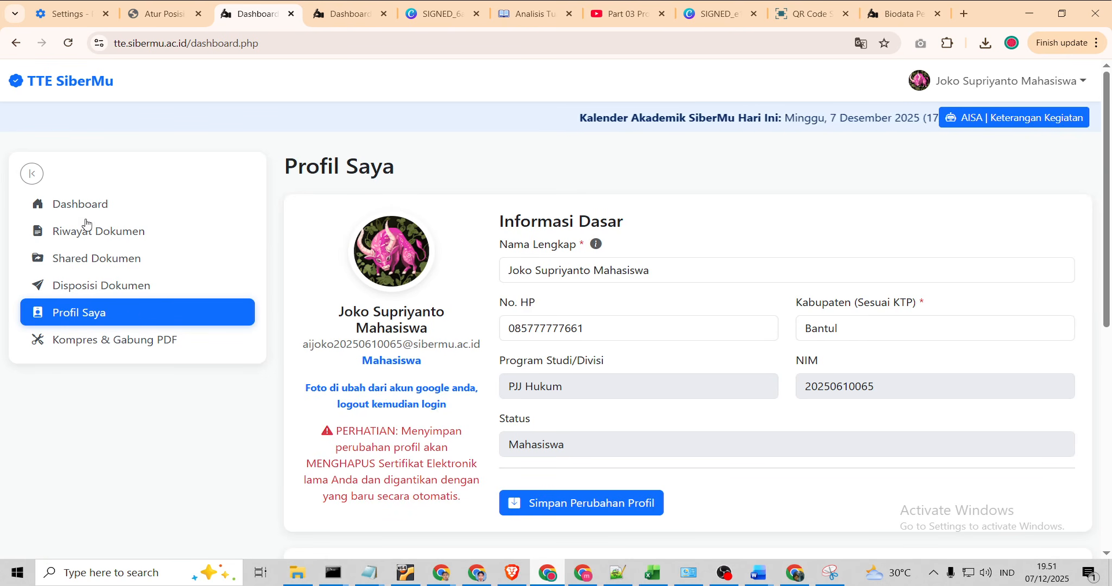
click(87, 265)
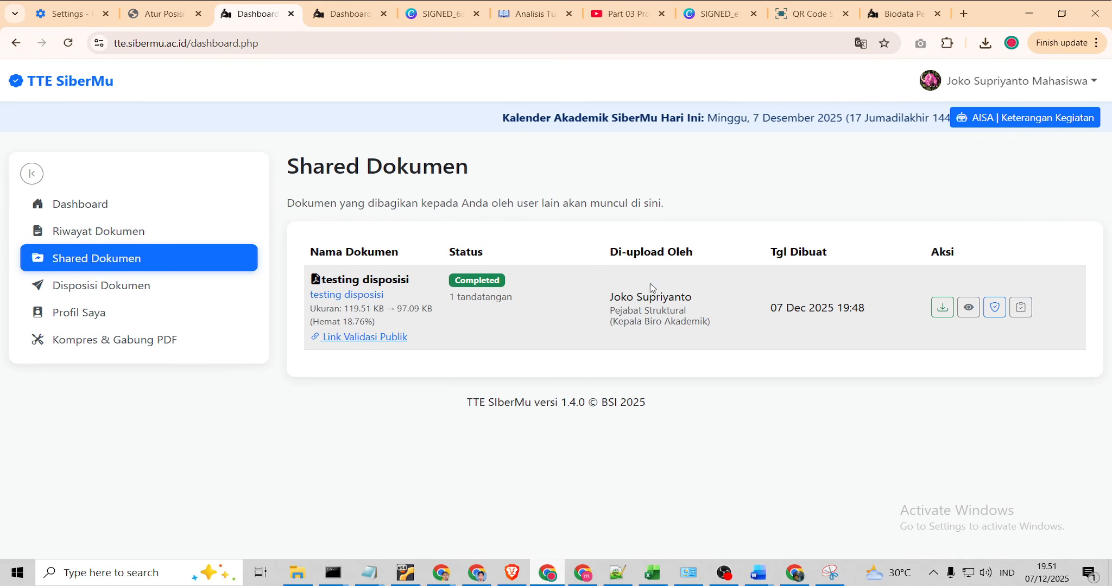
drag(609, 297, 718, 331)
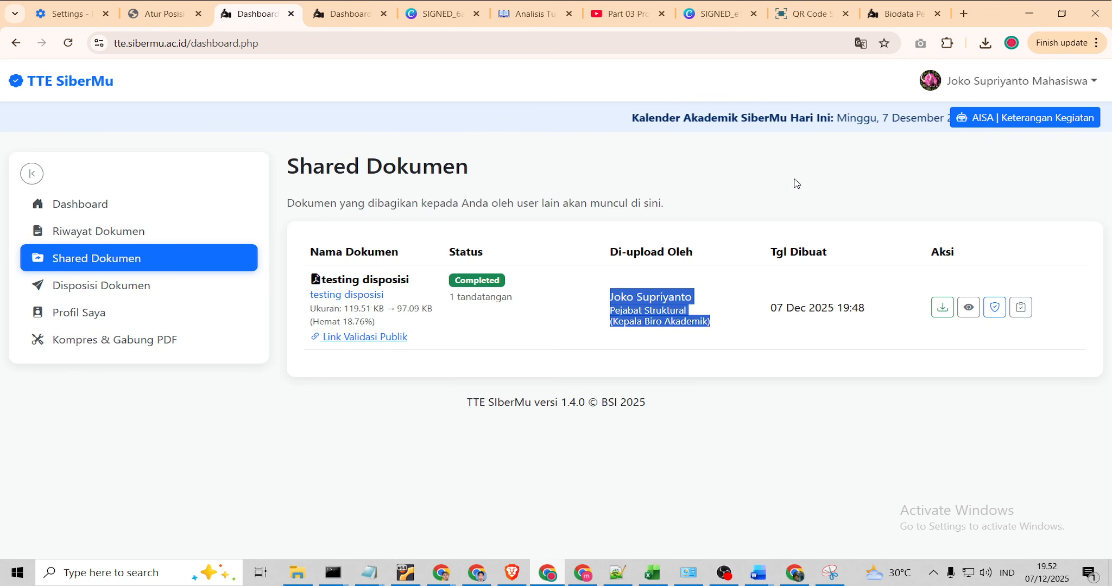
click(101, 239)
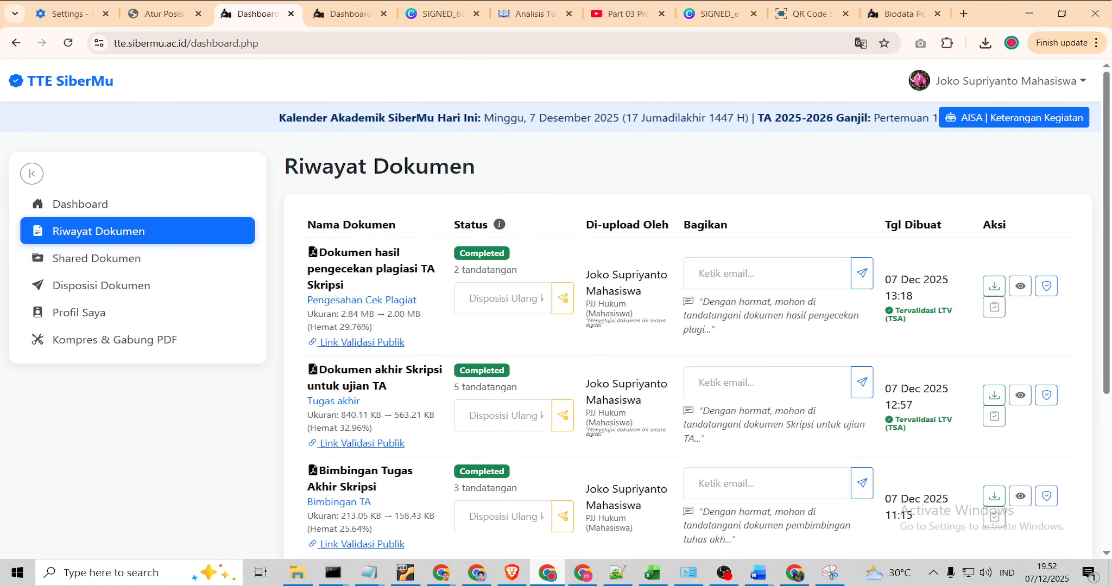
Return to the sender's browser window and re-dispose "testing disposisi" to the first suggested account and the student account found with "ai"
mouse_move(480, 577)
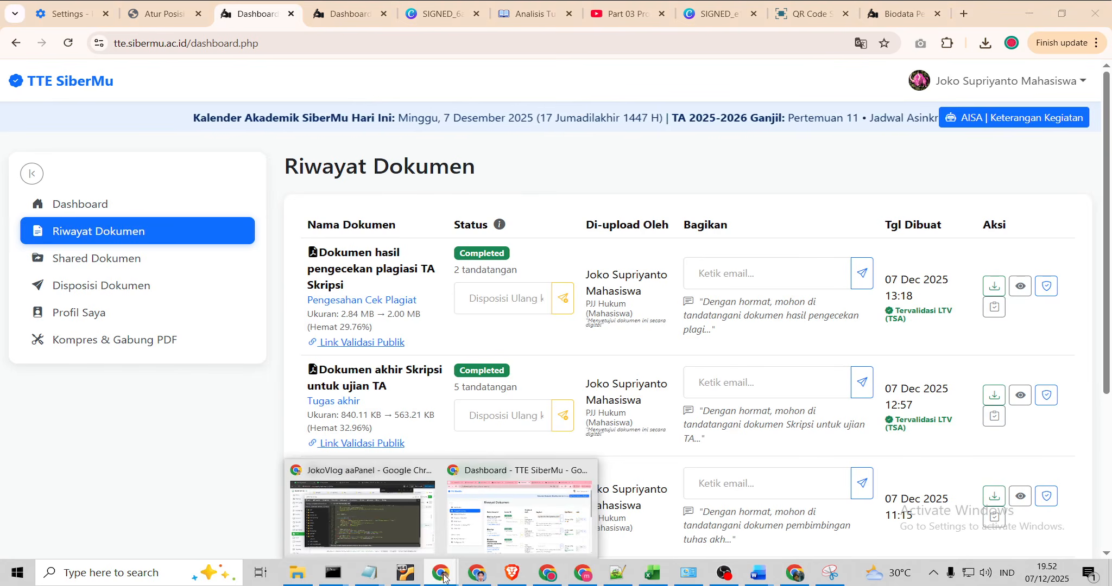
click(521, 505)
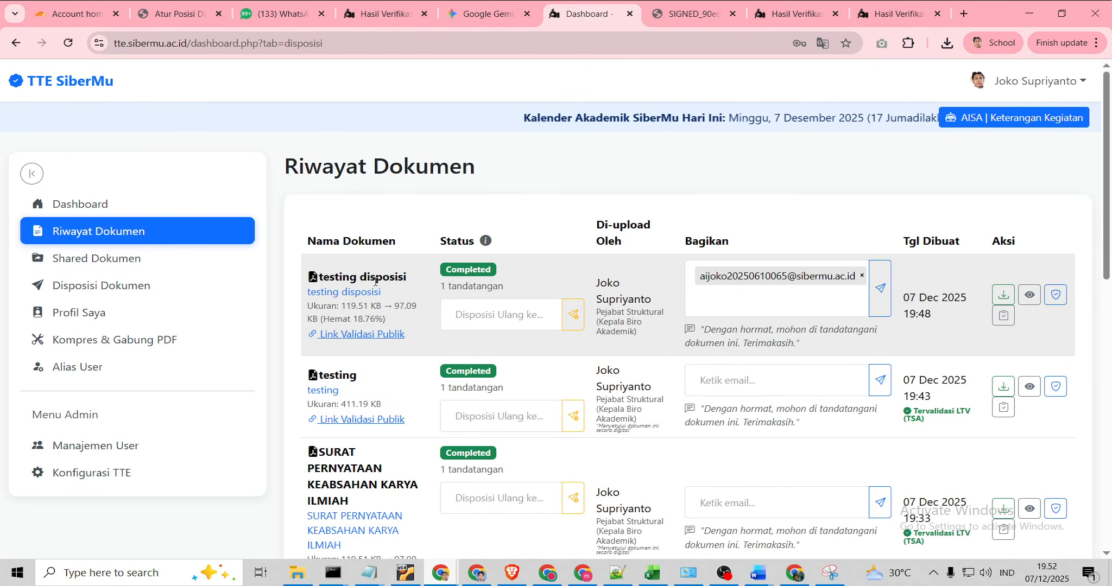
click(477, 314)
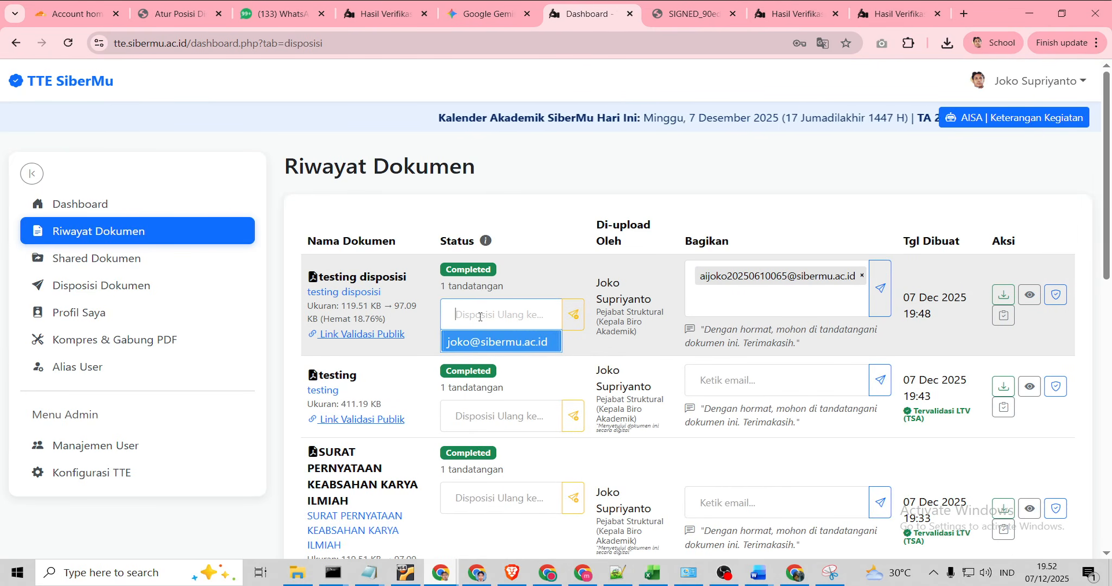
click(492, 343)
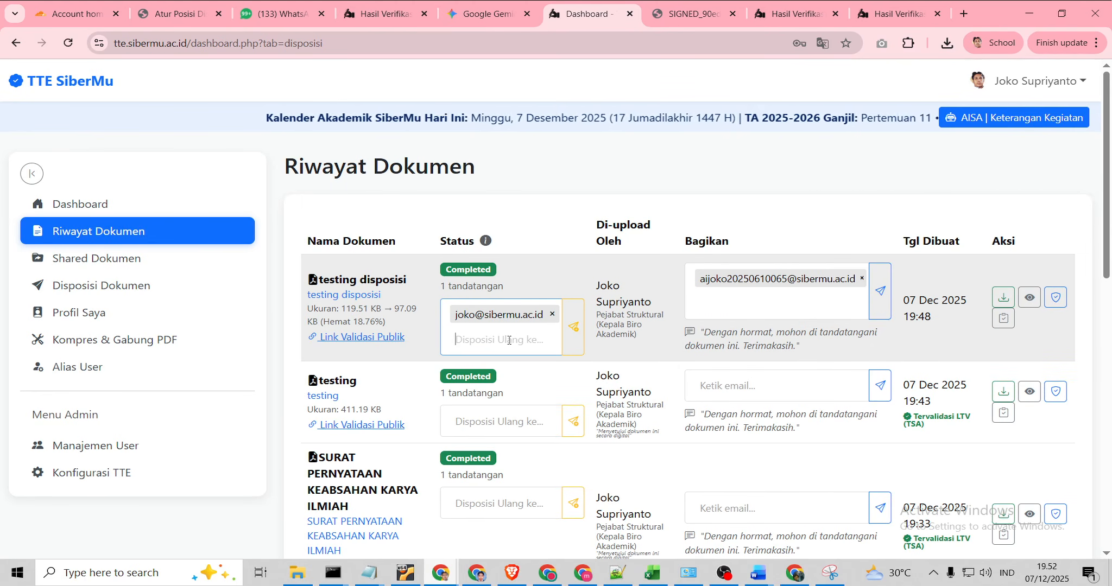
text(ai)
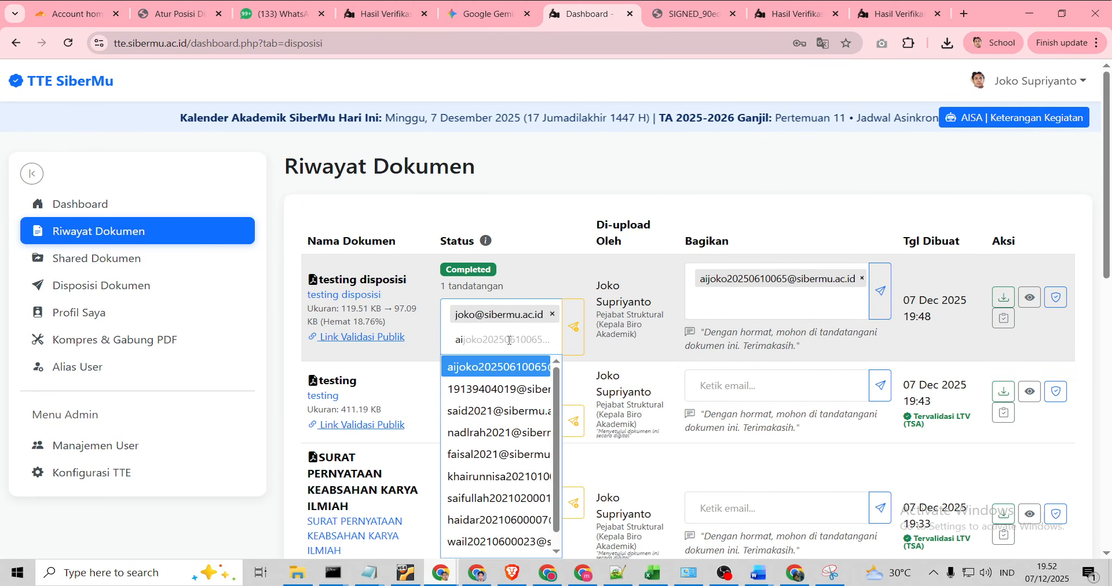
click(489, 367)
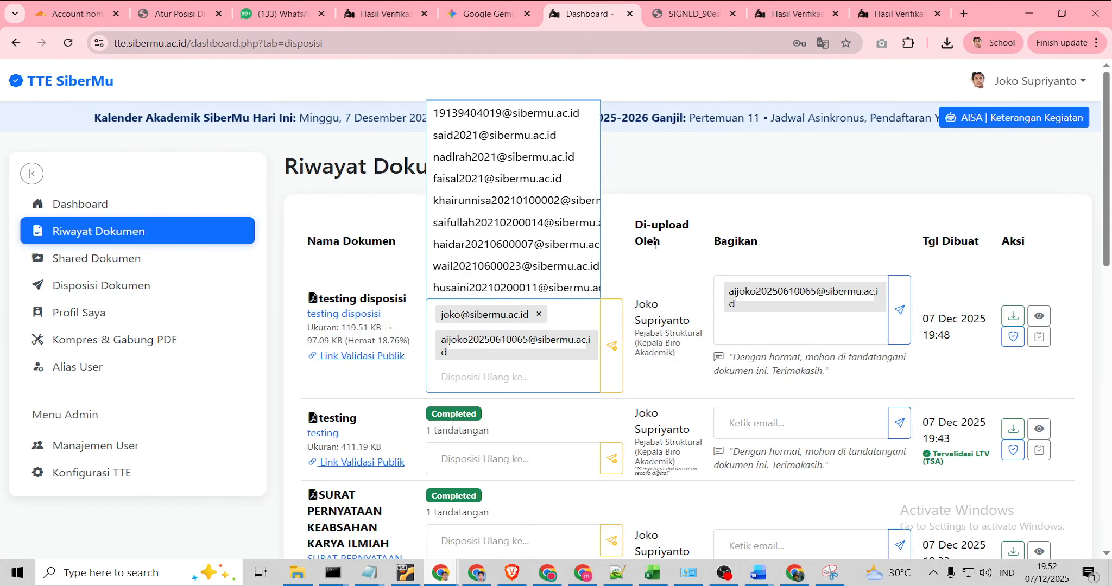
click(743, 199)
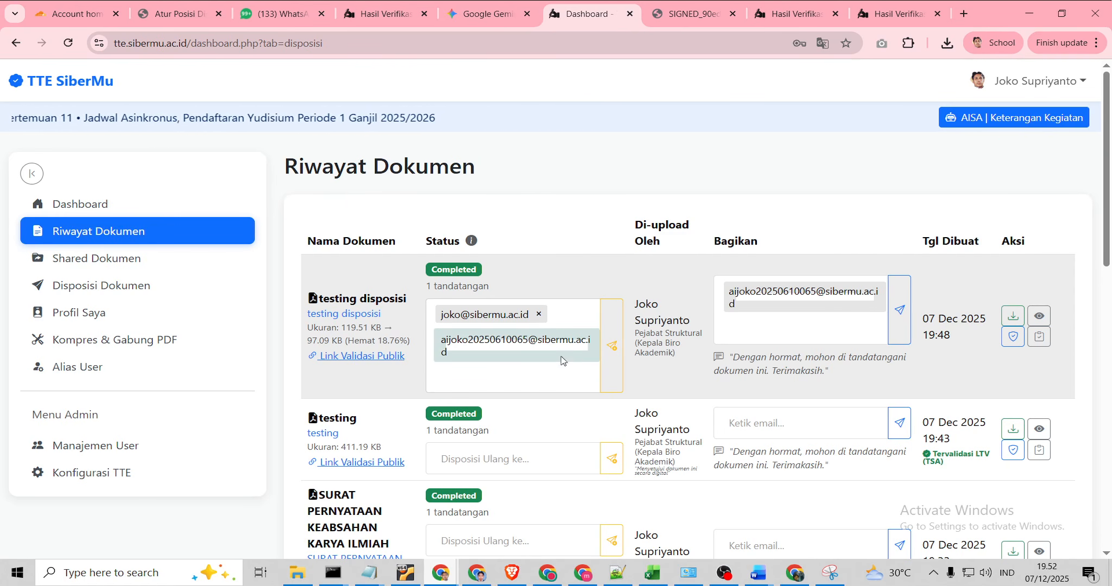
click(612, 345)
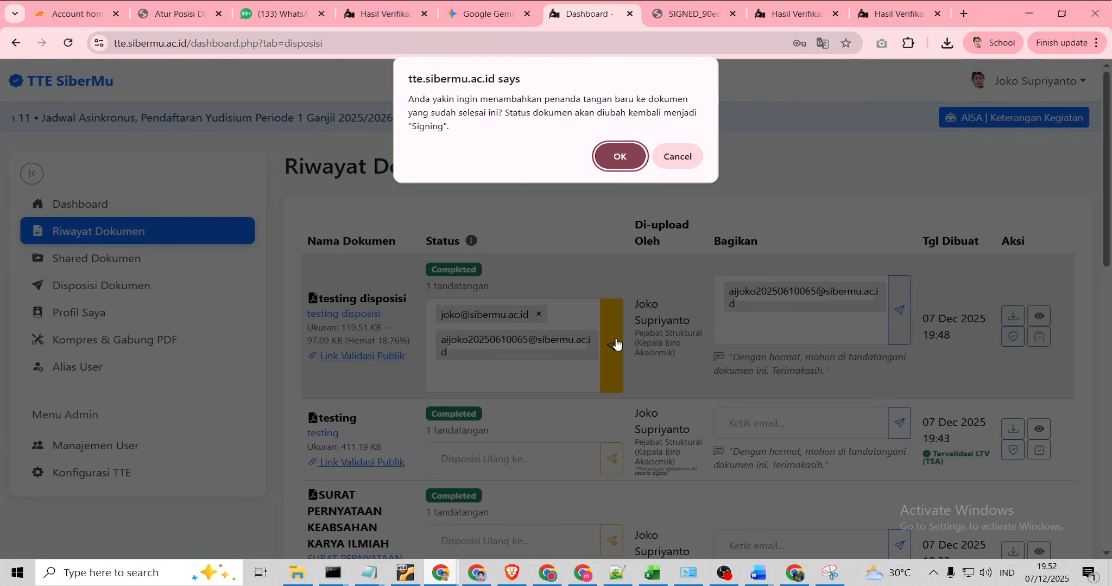
click(617, 155)
Place the first signer's box above the publication table in the PDF and the student signer's box below the NRP line
scroll(631, 369, down, 4)
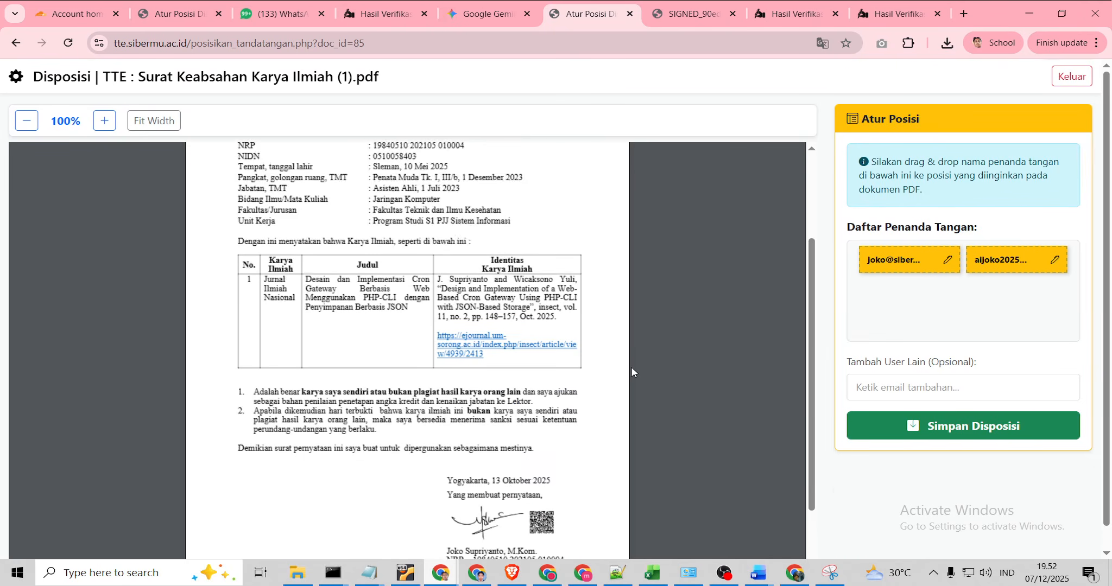
scroll(631, 366, down, 1)
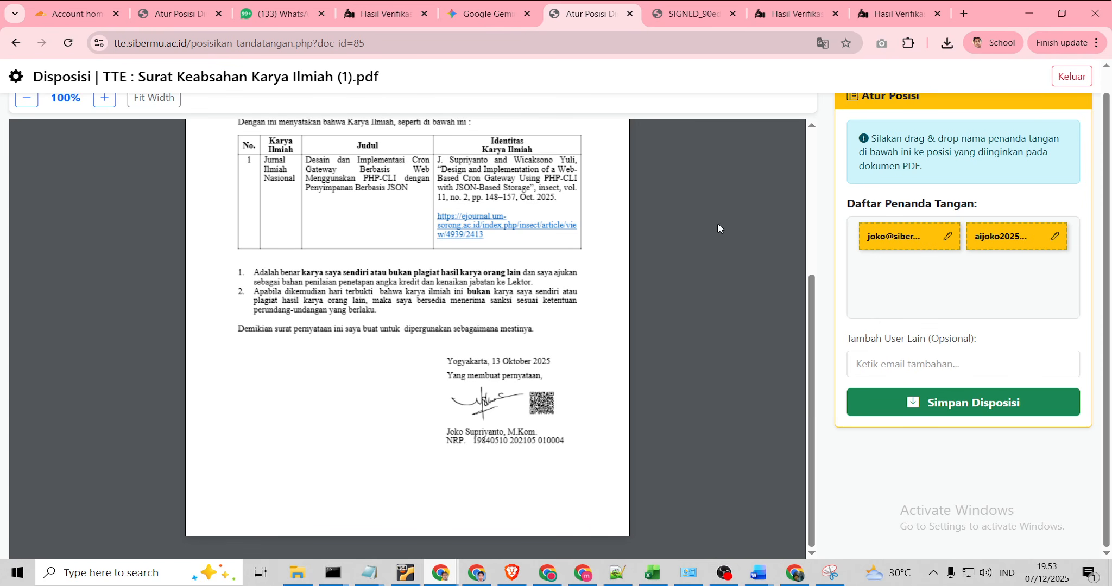
mouse_move(896, 237)
mouse_down()
mouse_move(281, 399)
mouse_move(264, 372)
mouse_move(290, 397)
mouse_up()
scroll(290, 406, up, 2)
drag(299, 536, 528, 175)
scroll(449, 255, up, 1)
mouse_move(923, 261)
mouse_down()
mouse_move(435, 363)
mouse_move(304, 427)
mouse_up()
scroll(304, 428, down, 2)
mouse_move(330, 297)
mouse_down()
mouse_move(329, 430)
mouse_move(514, 505)
mouse_move(476, 480)
mouse_up()
scroll(330, 430, down, 1)
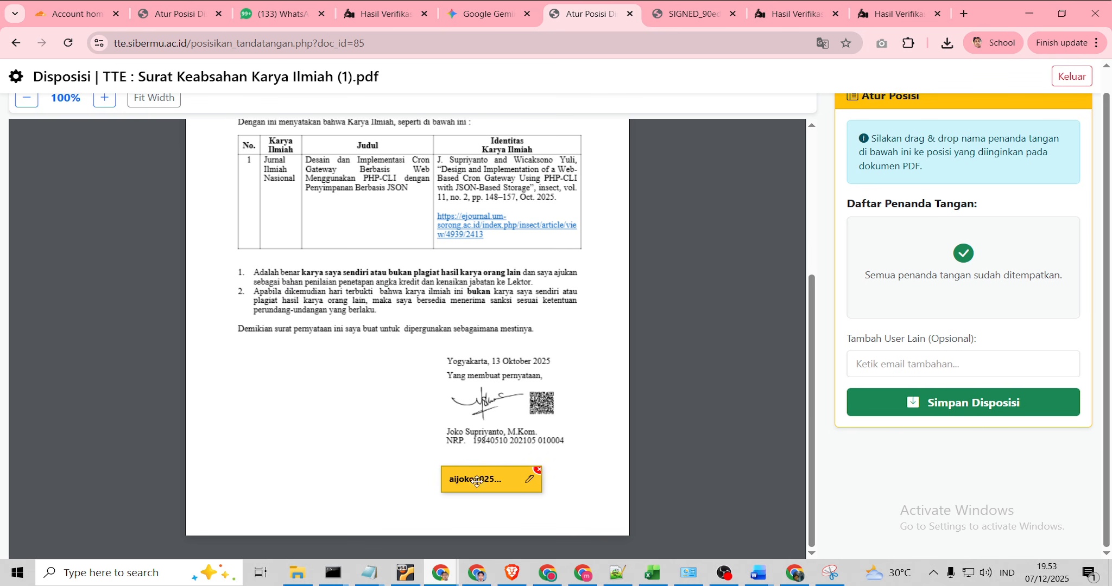
Try adding an optional extra signer from the suggested e-mail addresses, and remove that signer again
click(939, 368)
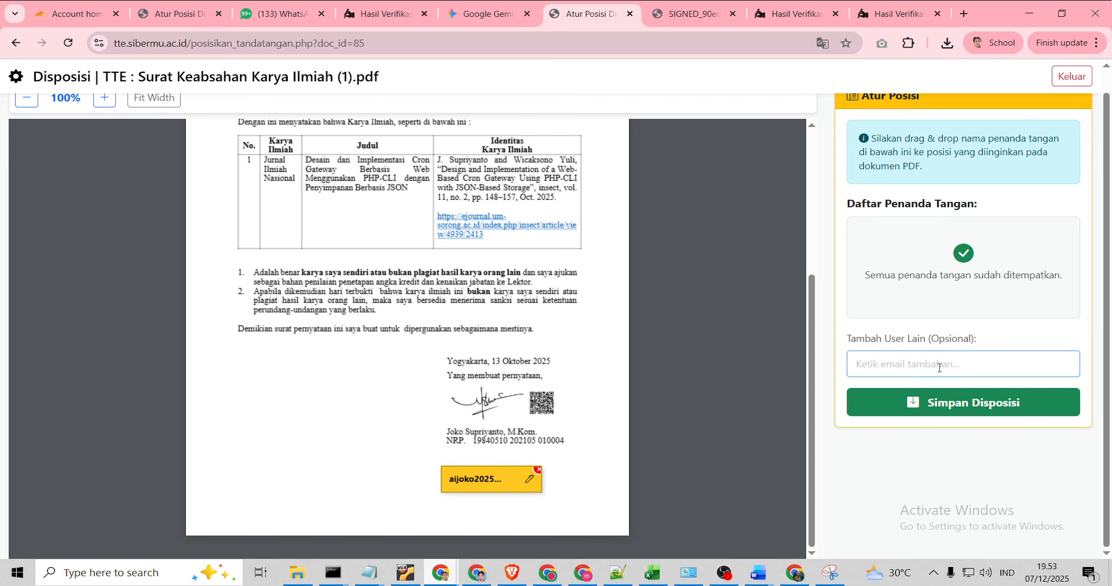
text(joko)
click(935, 413)
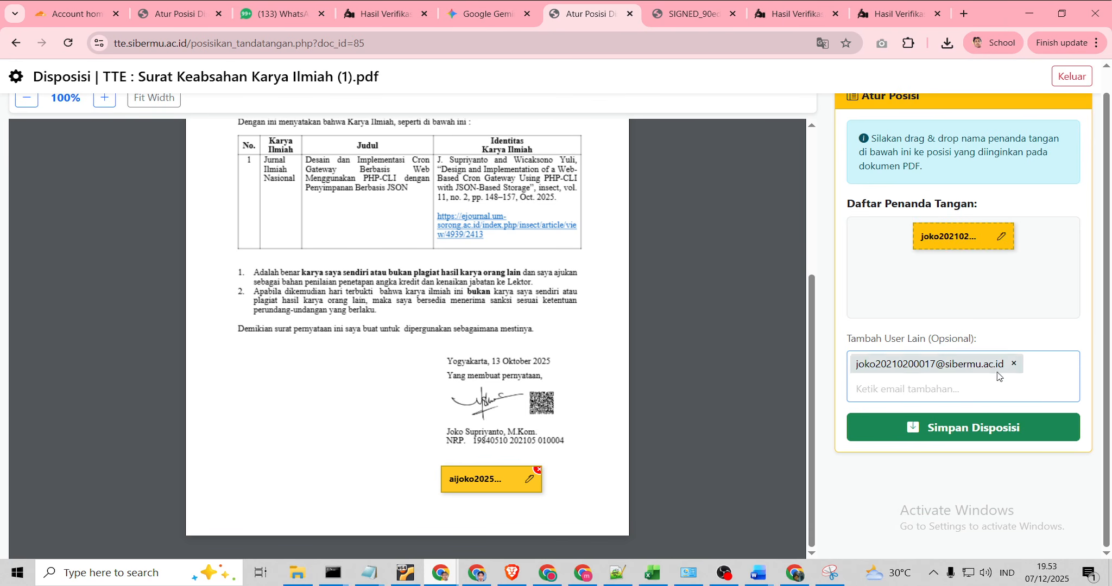
click(1013, 363)
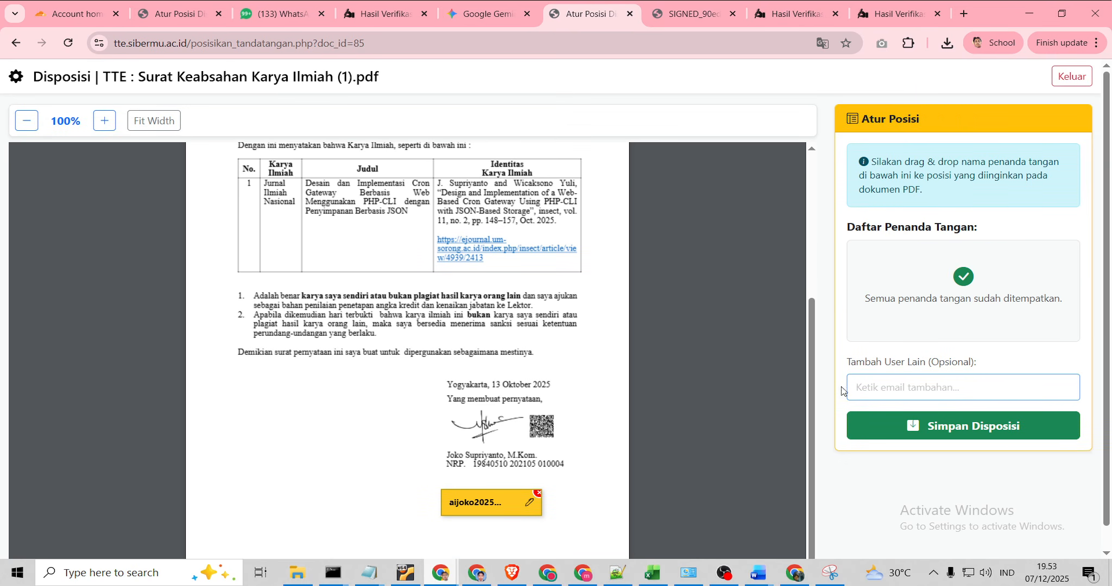
Save the disposition with its signature positions and look through the disposition history
click(965, 425)
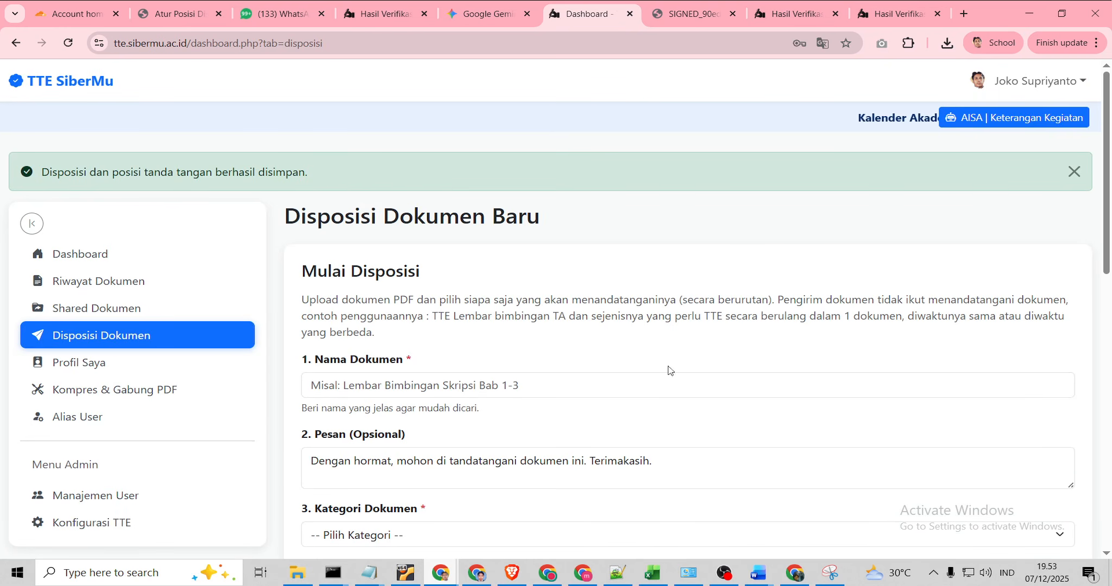
scroll(684, 391, down, 5)
scroll(692, 409, down, 7)
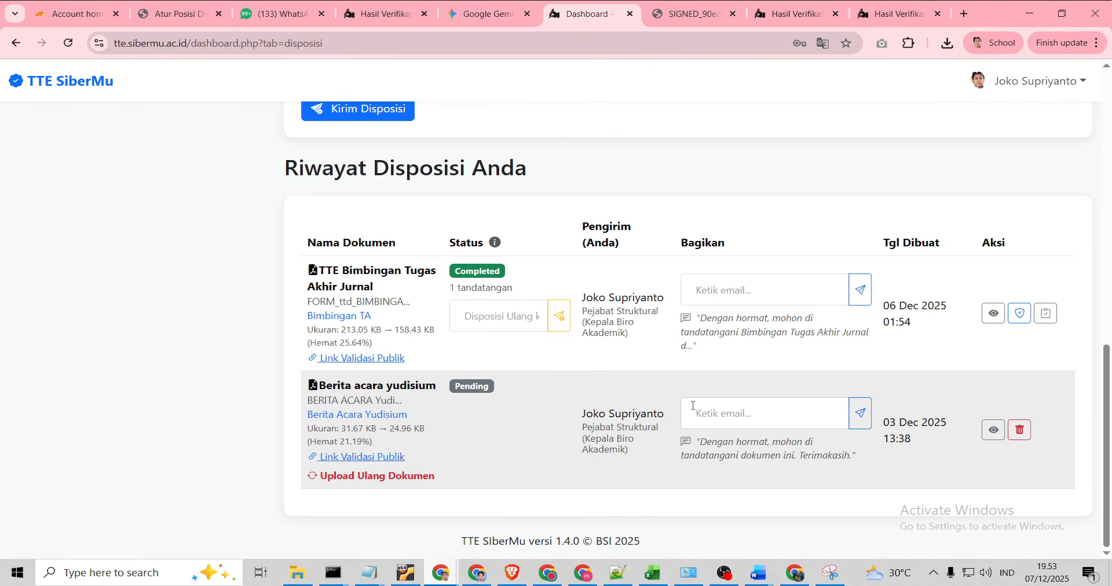
scroll(692, 407, up, 12)
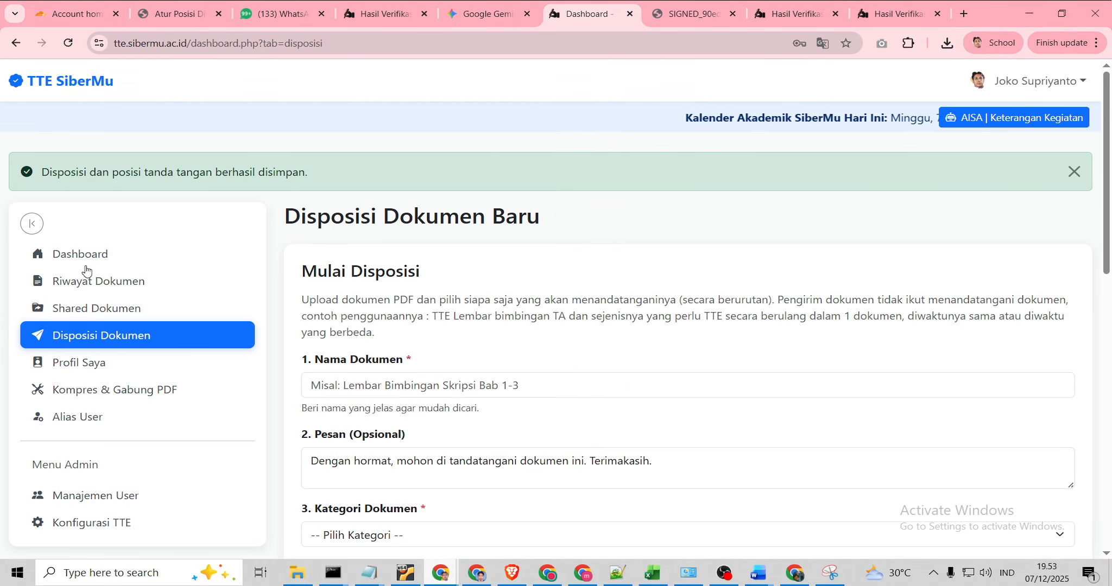
Reload the page, open the document history and delete the first pending signer's signature request from "testing disposisi"
click(82, 282)
scroll(572, 201, down, 1)
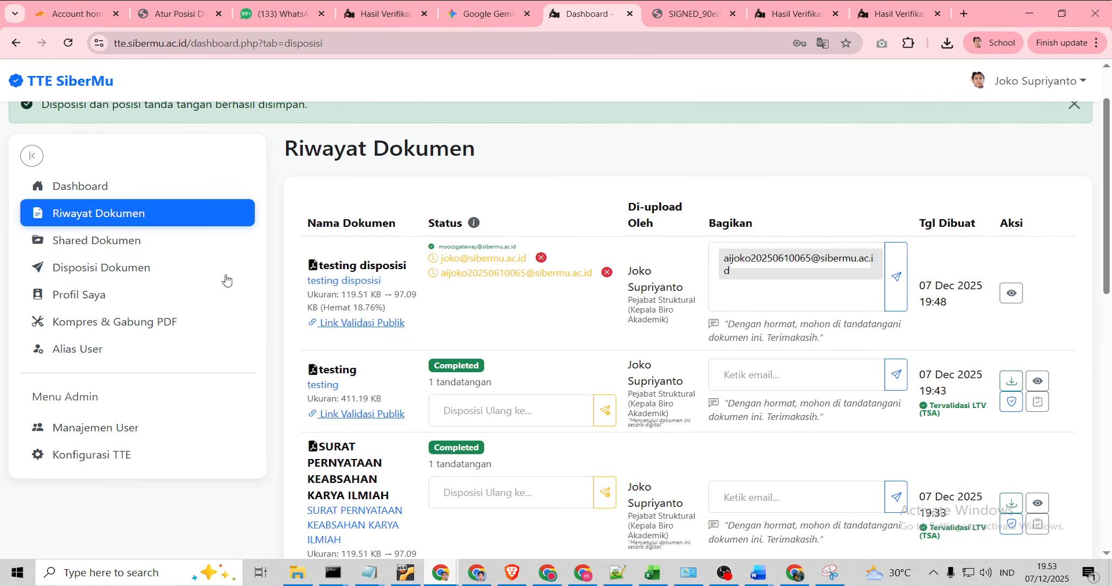
click(67, 43)
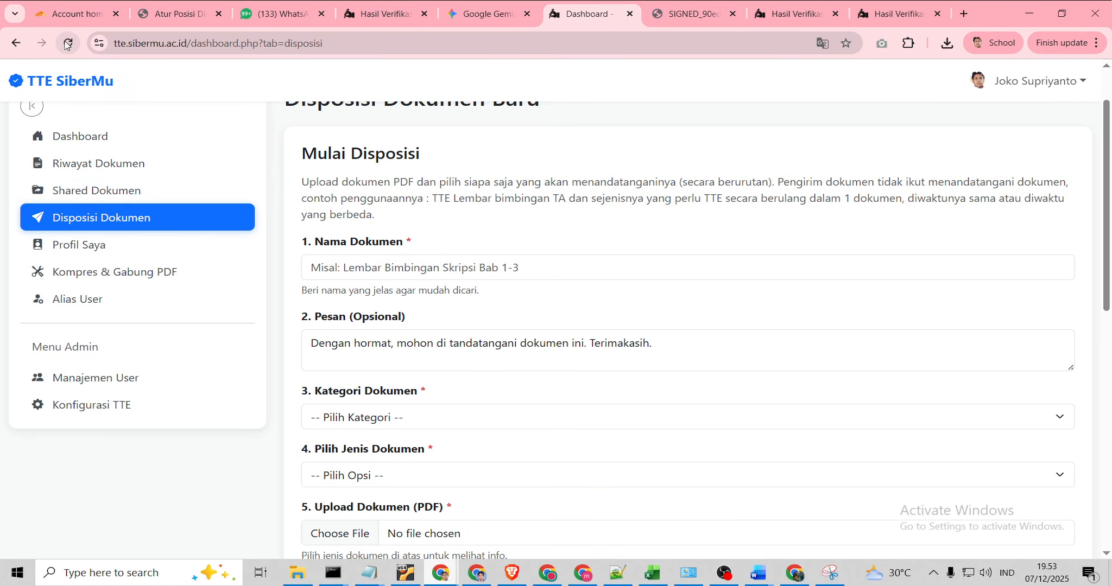
click(100, 166)
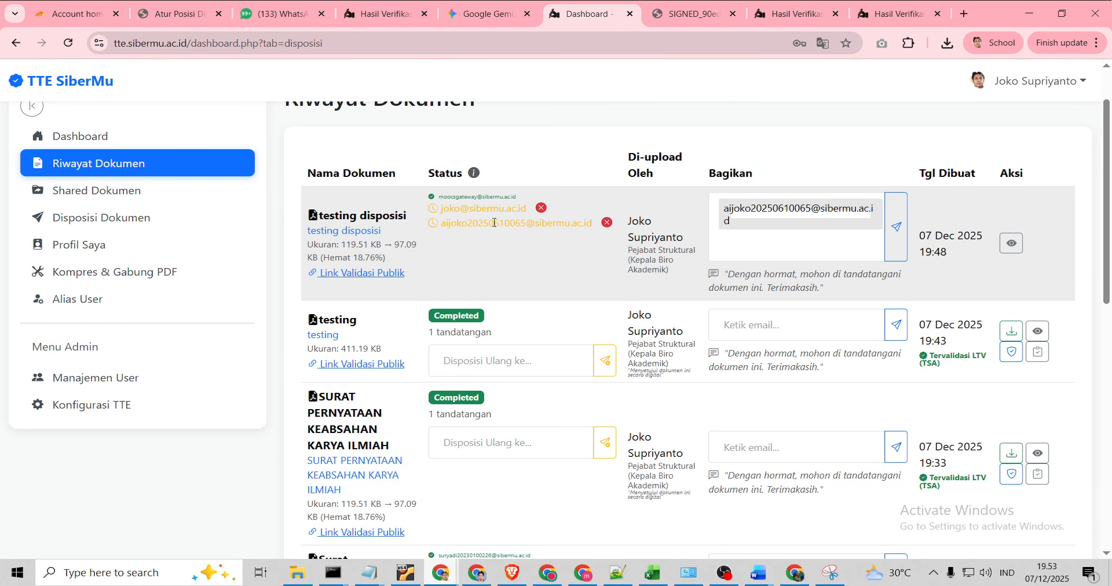
drag(444, 207, 519, 209)
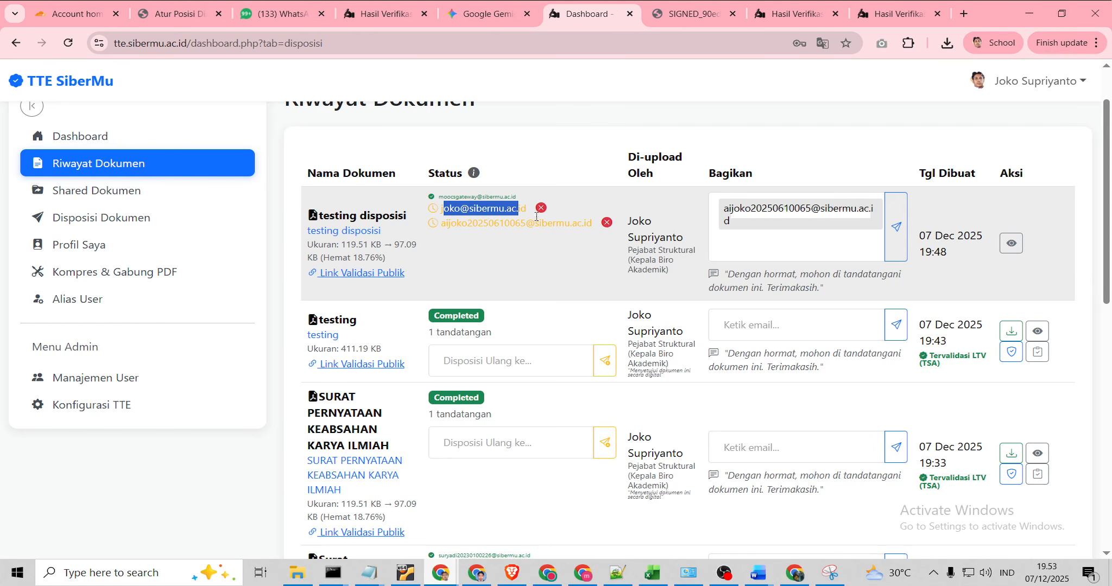
click(541, 208)
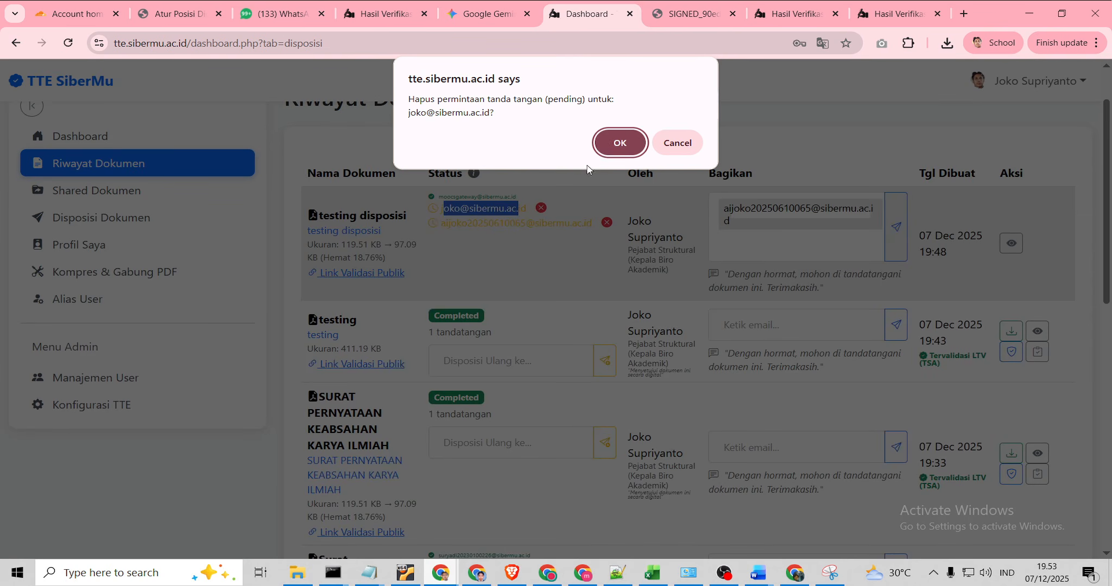
click(617, 143)
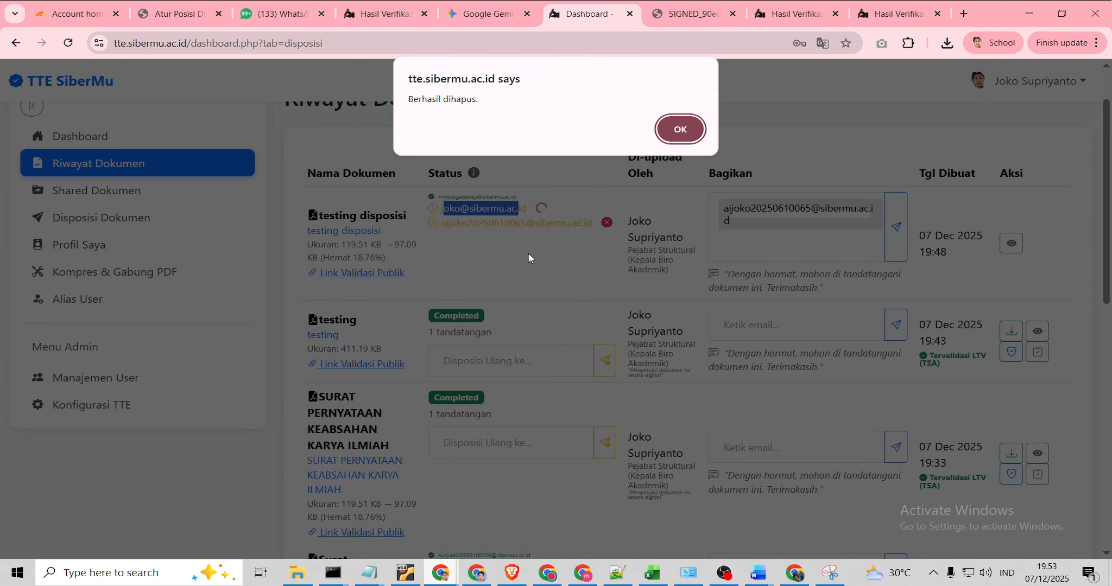
click(669, 133)
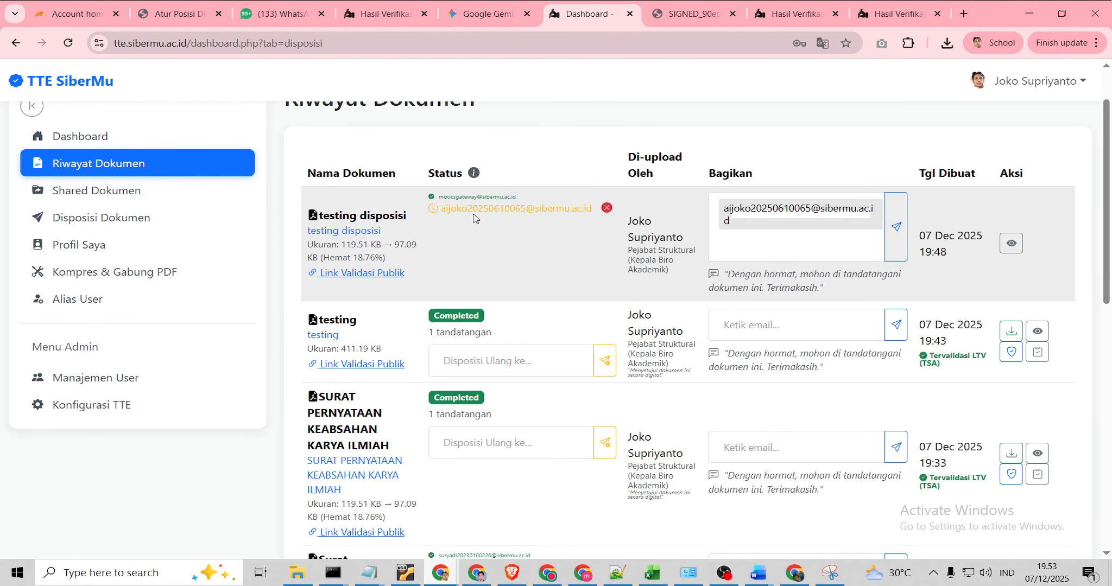
drag(471, 210, 572, 209)
Switch to the student's browser window and open "testing disposisi" for signing from the dashboard's signature tasks
click(552, 575)
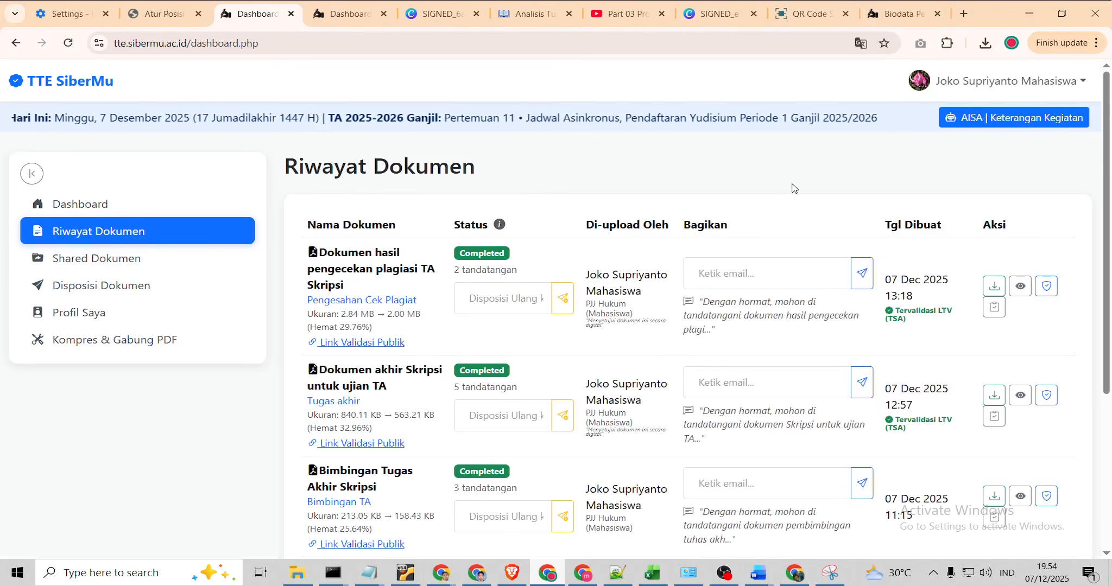
click(76, 202)
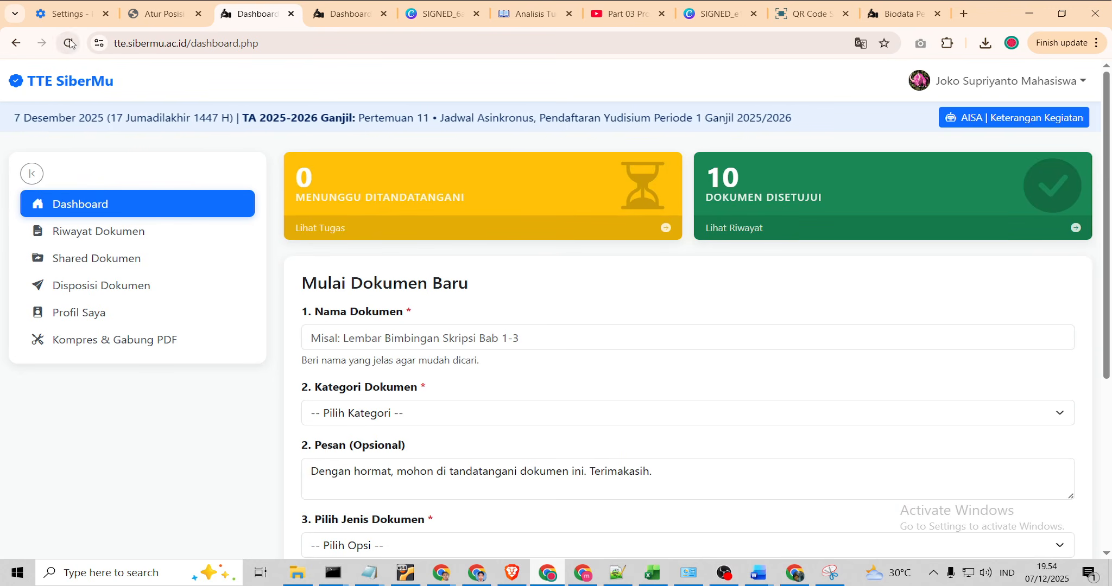
scroll(588, 422, down, 5)
scroll(318, 317, up, 5)
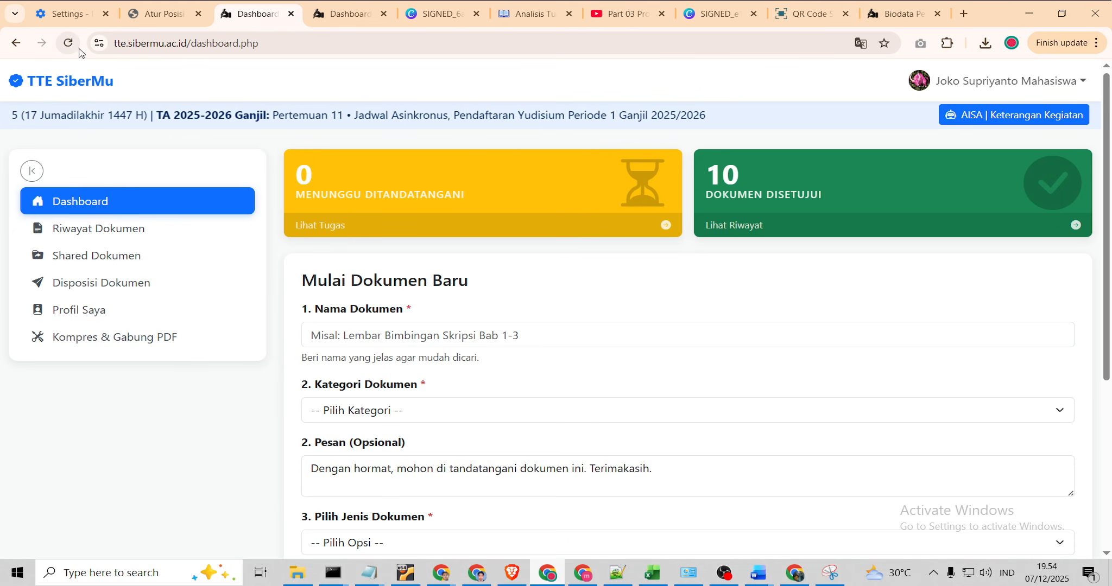
scroll(653, 392, down, 5)
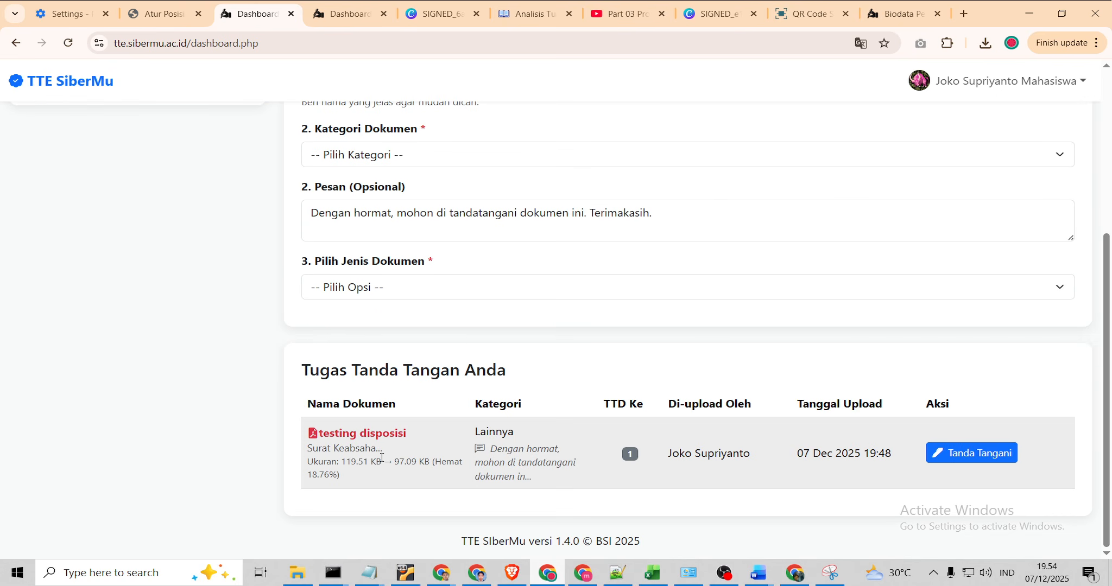
click(933, 446)
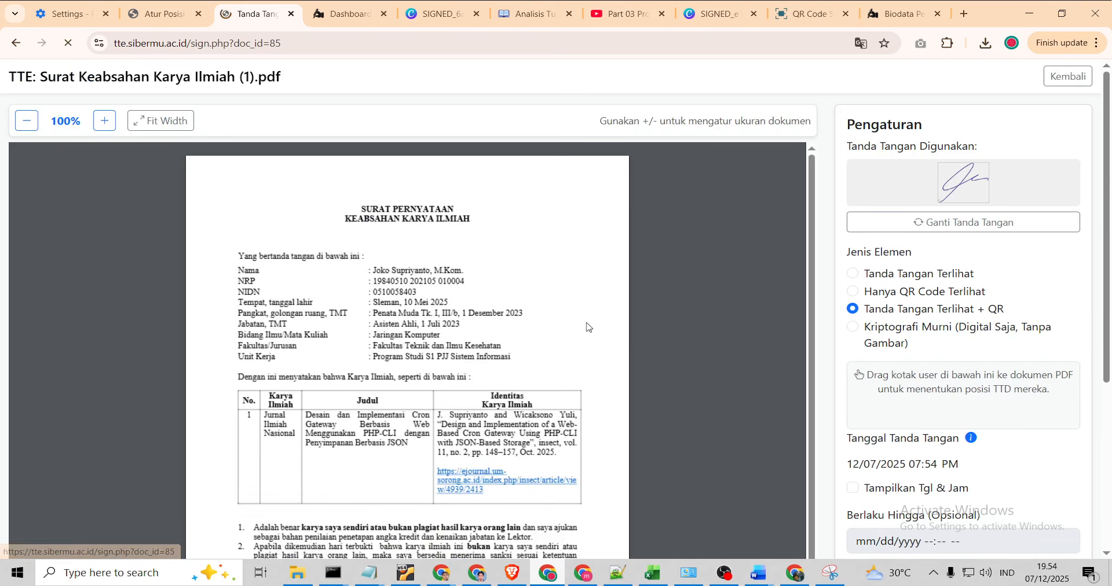
Shrink the student's signature with QR code, position it just below the NRP line, and sign the document
scroll(586, 327, down, 5)
scroll(641, 350, down, 2)
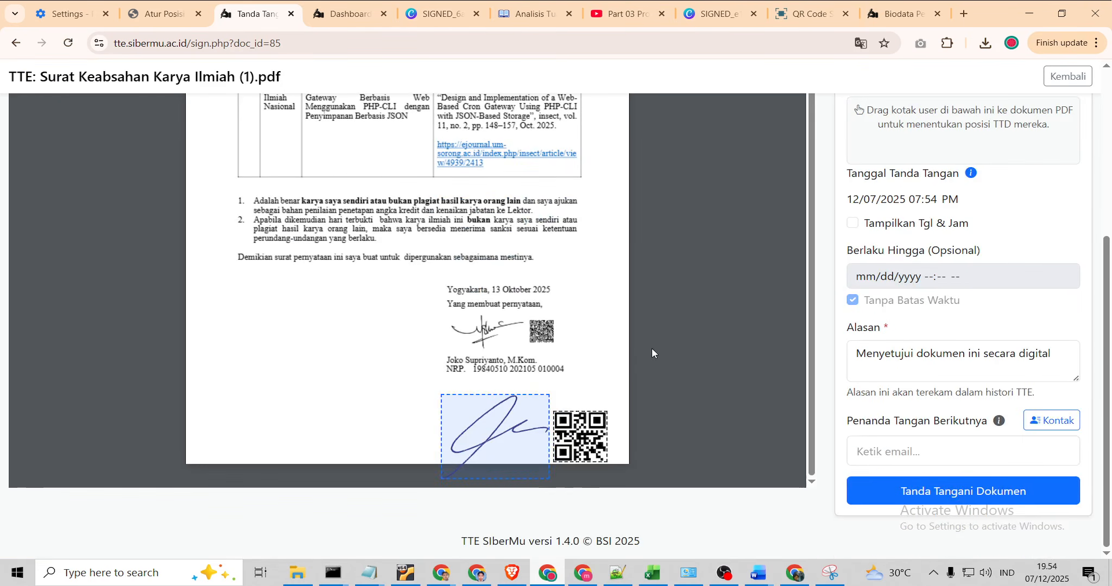
drag(522, 445, 519, 429)
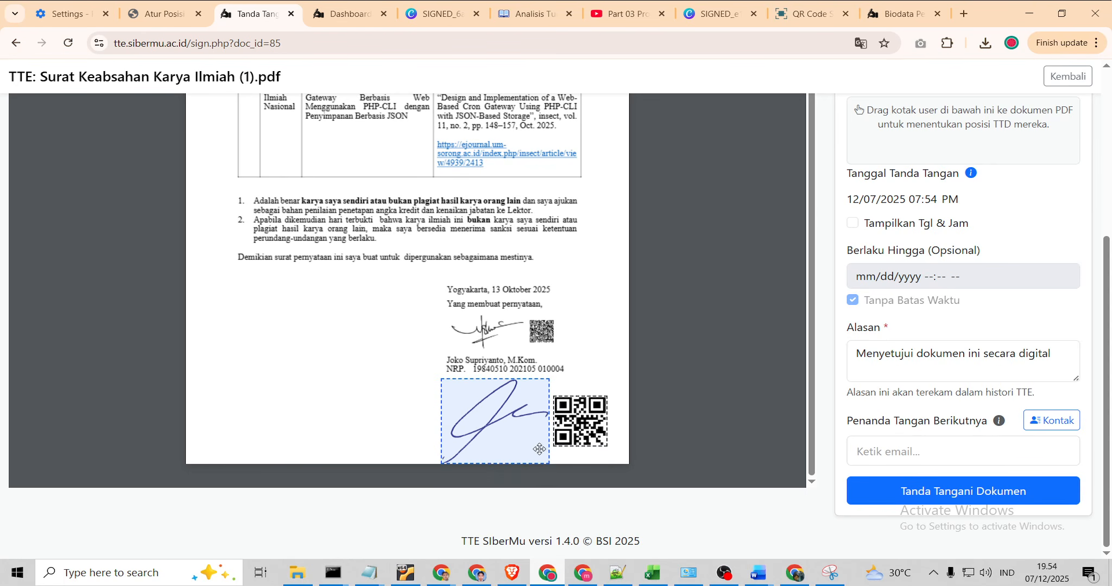
drag(548, 464, 506, 430)
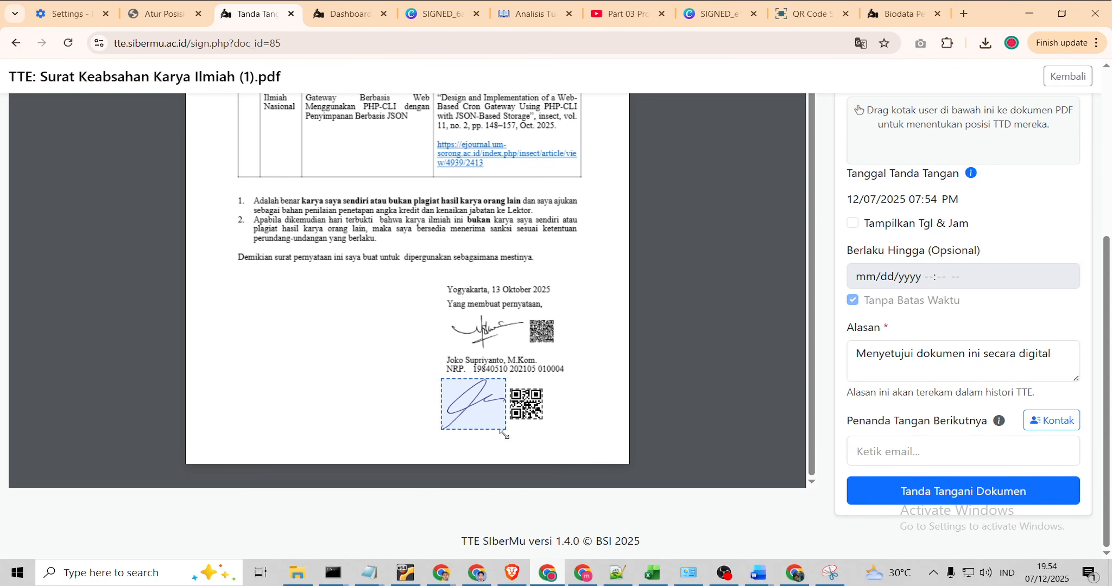
mouse_move(461, 399)
mouse_down()
mouse_move(496, 420)
mouse_move(481, 407)
mouse_up()
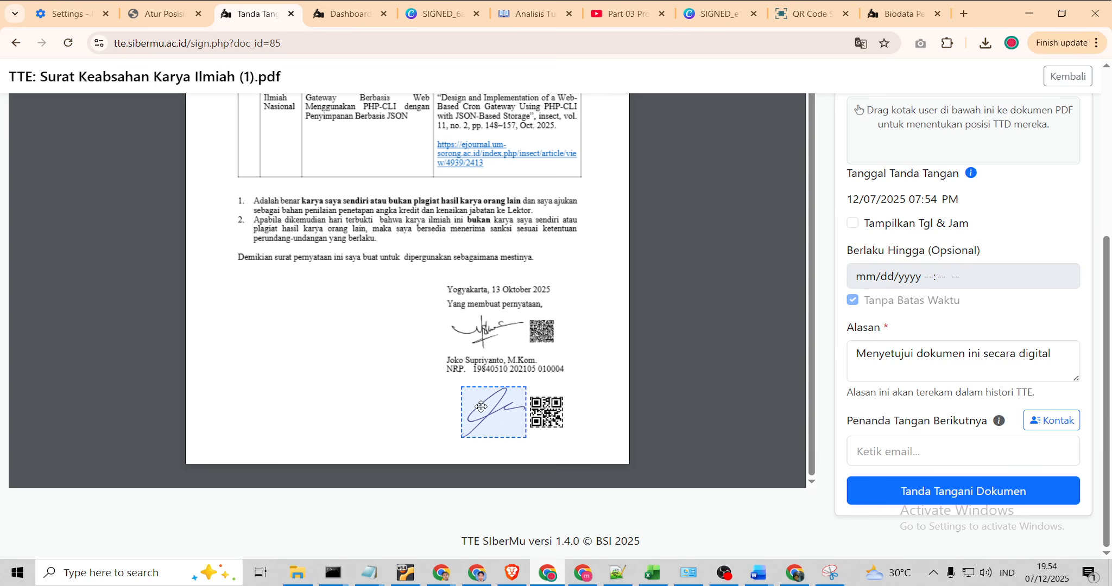
click(954, 492)
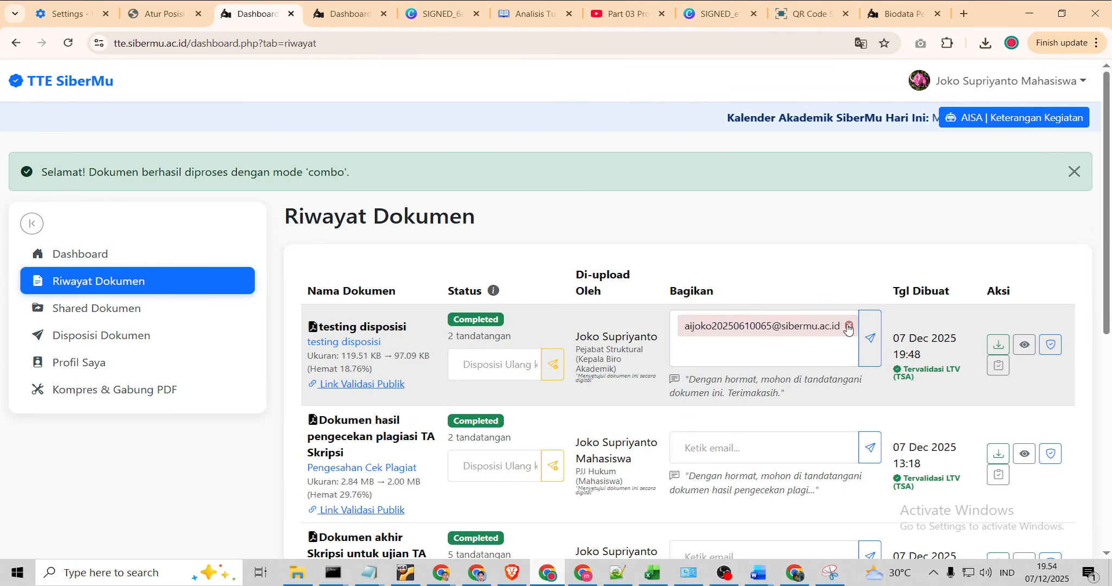
Try to stop sharing "testing disposisi" with the student account from the student's document history
click(849, 327)
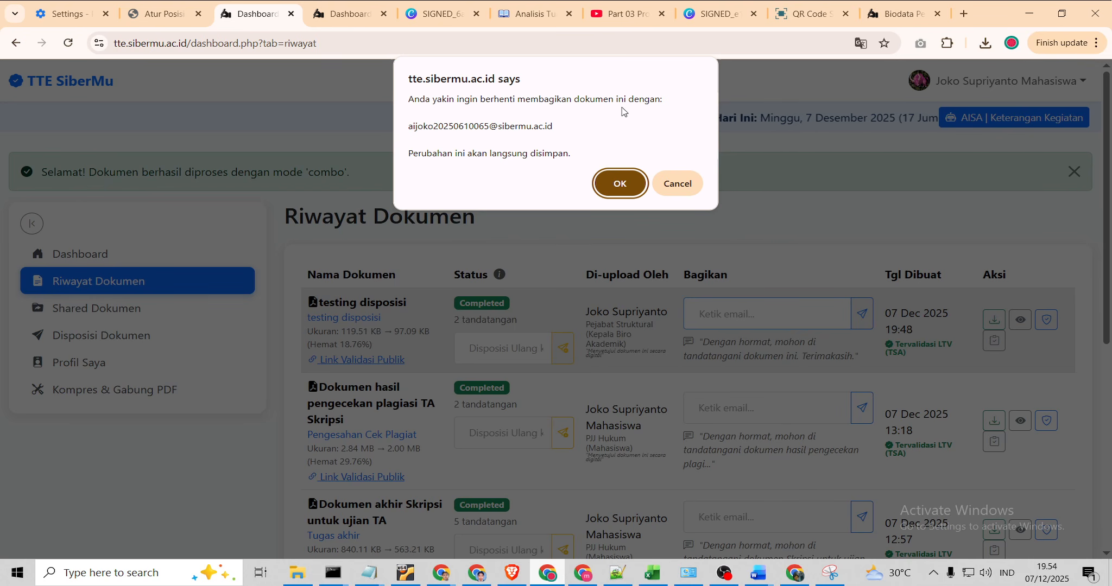
click(617, 185)
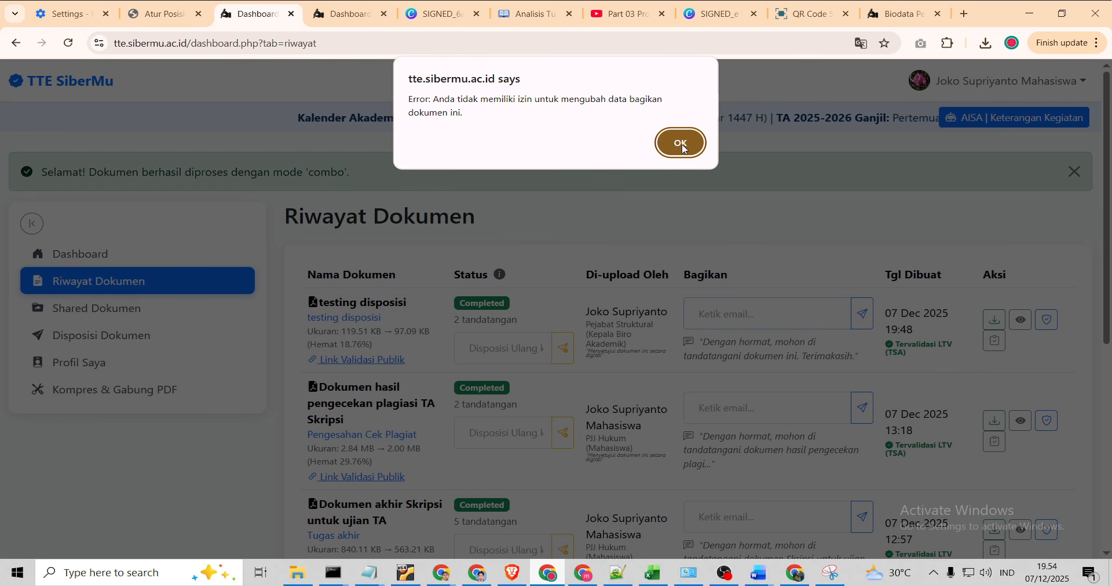
click(681, 144)
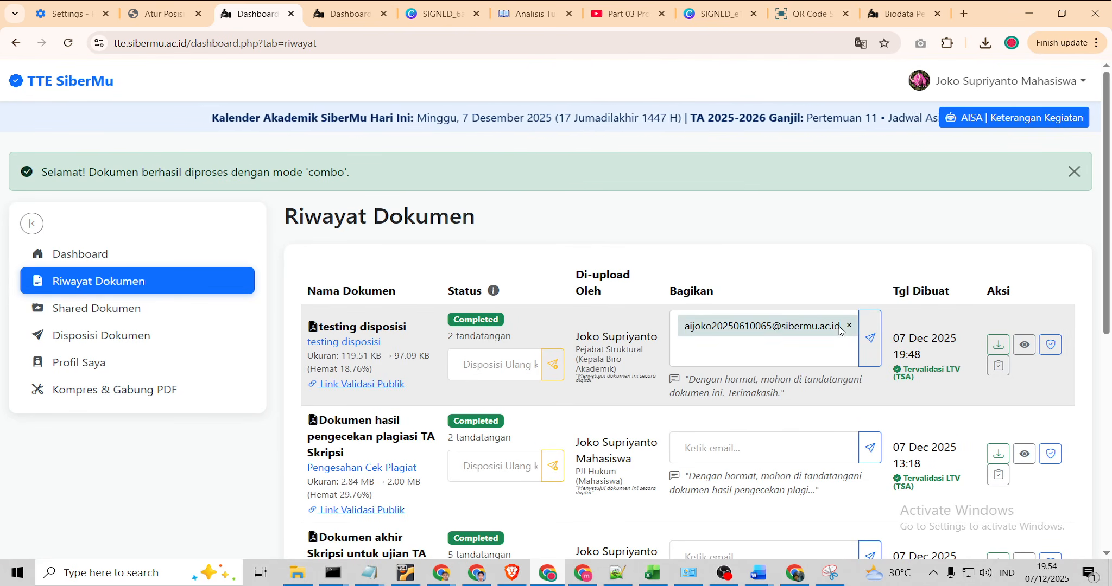
click(848, 326)
click(620, 184)
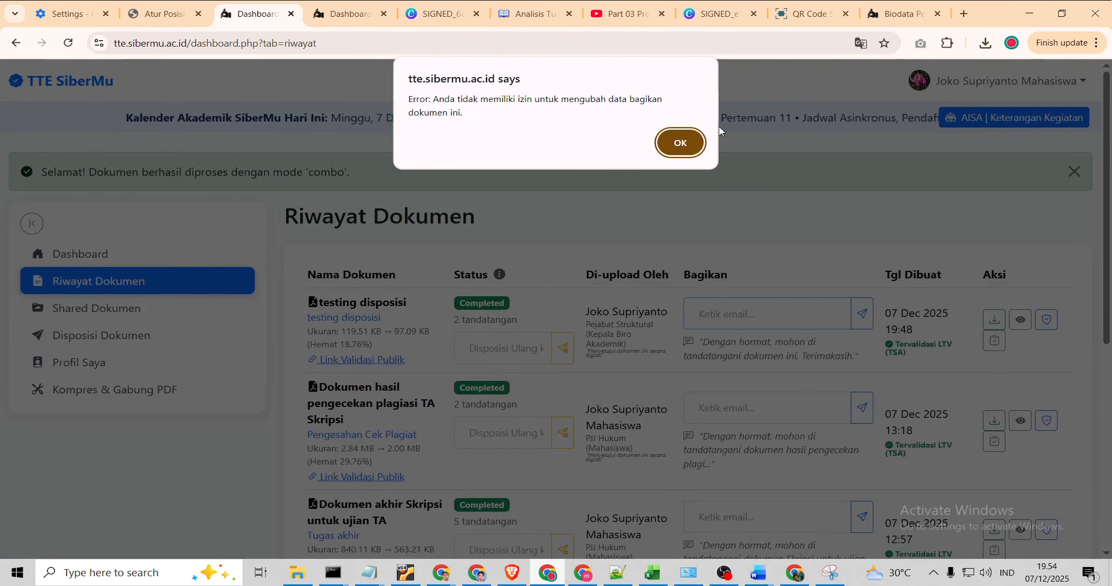
click(675, 142)
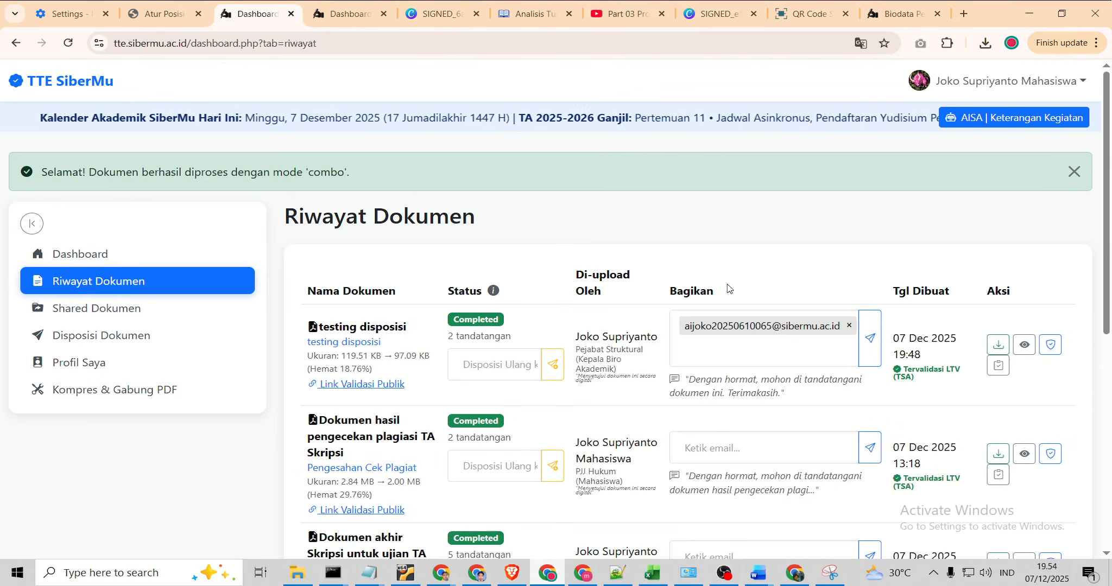
Return to the sender's browser window, refresh the document history and stop sharing "testing disposisi" with the student account
click(441, 580)
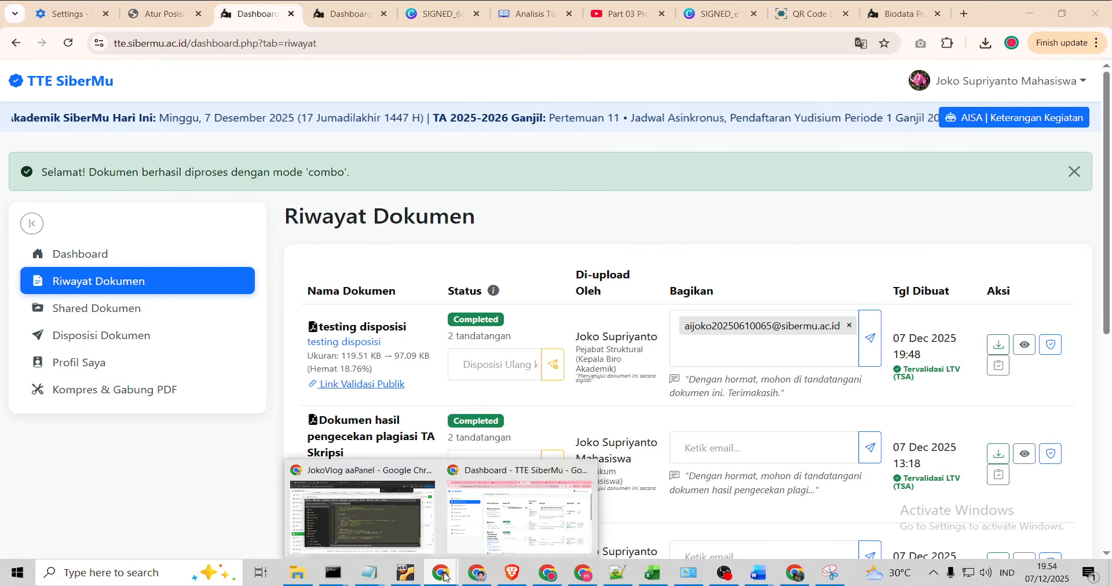
click(499, 516)
click(68, 43)
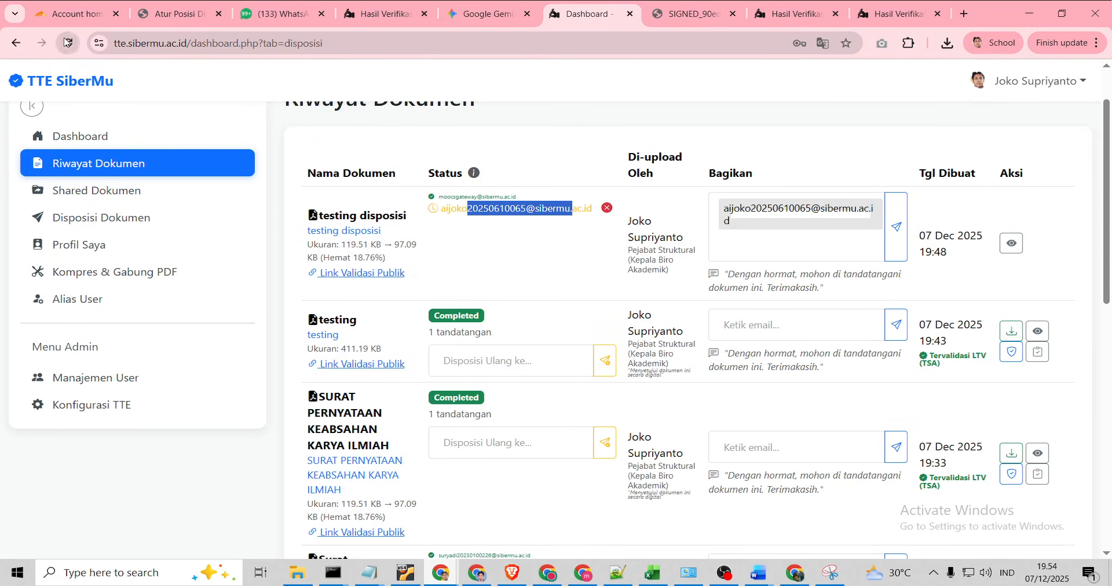
click(96, 158)
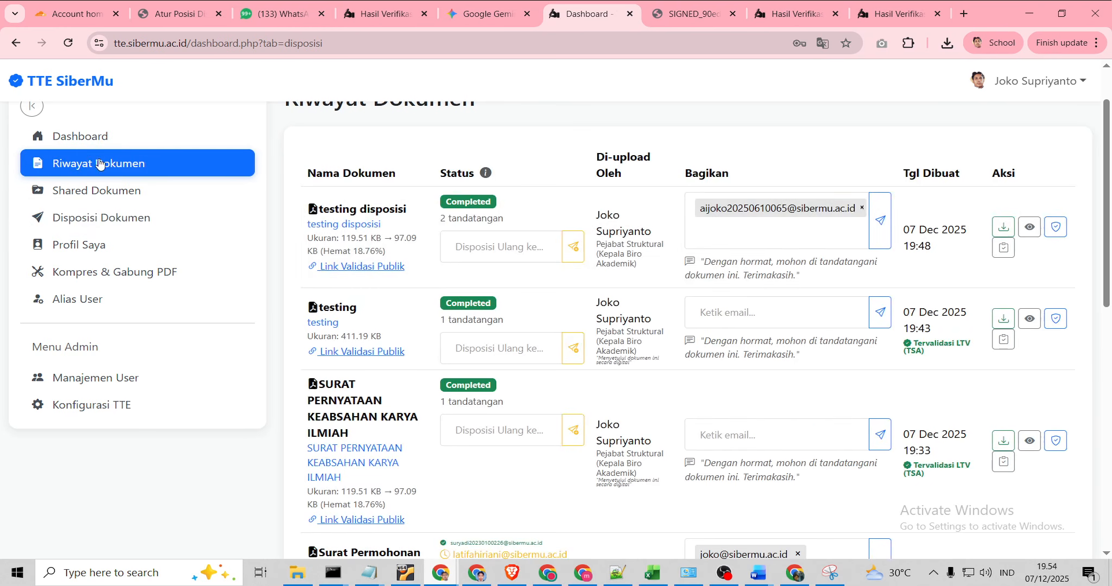
click(863, 208)
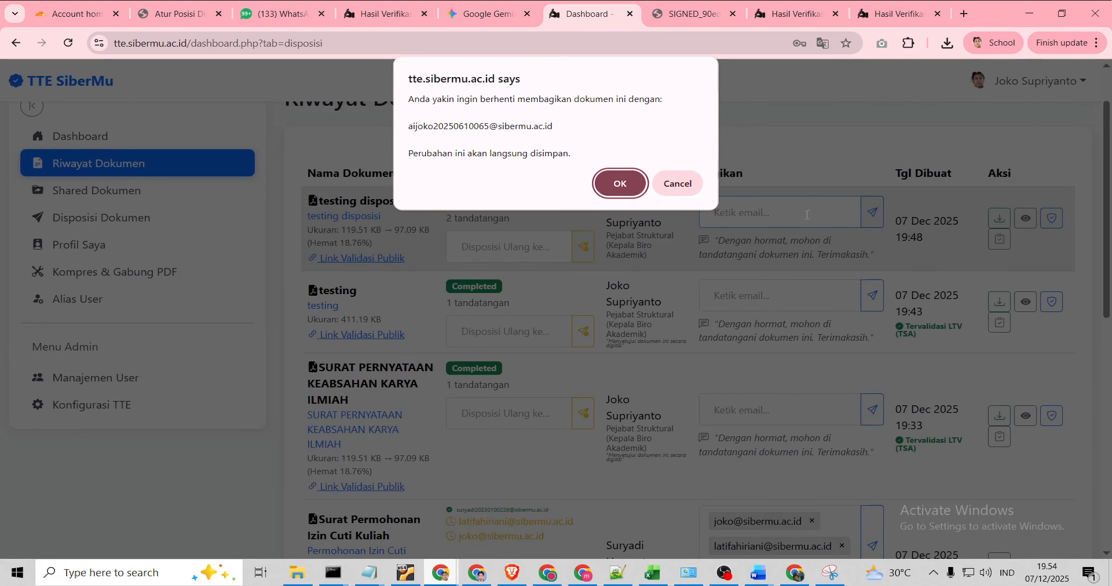
click(620, 184)
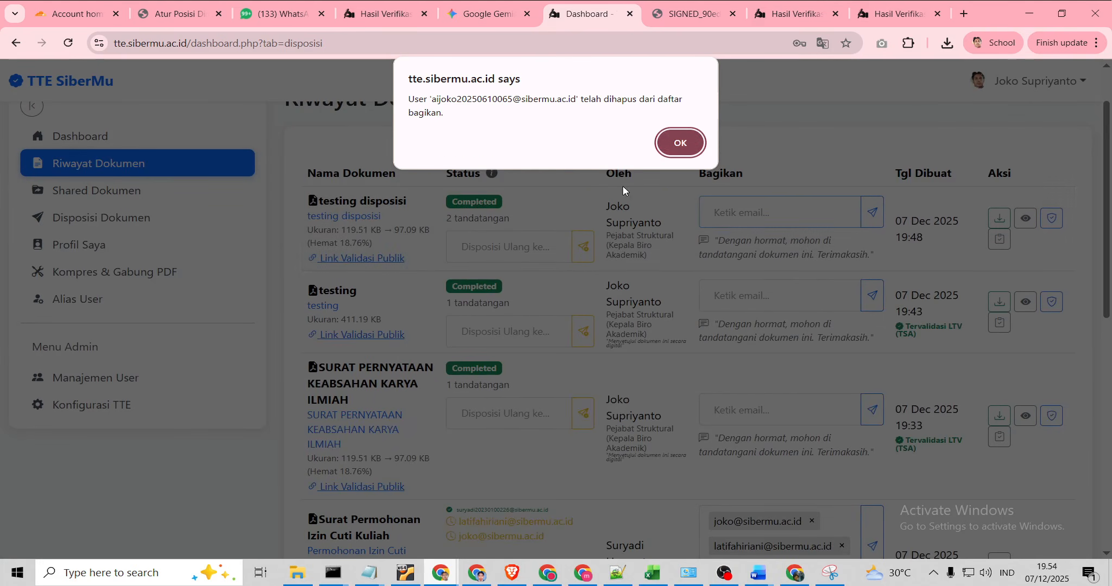
click(680, 146)
Examine the sender's shared documents, the full document history and the dashboard, reloading the page along the way
click(148, 191)
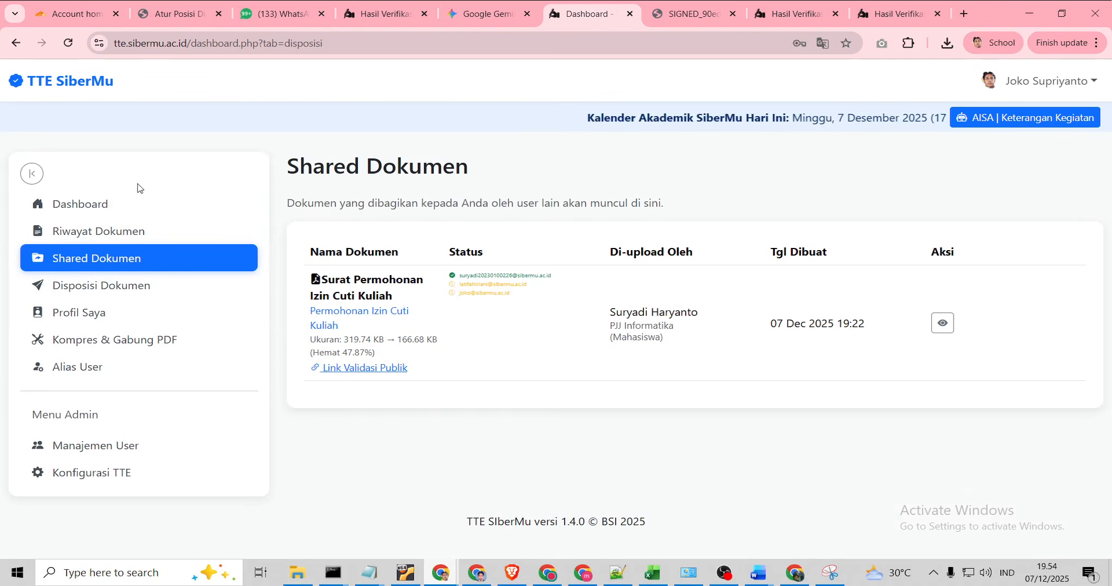
click(118, 237)
scroll(599, 360, down, 5)
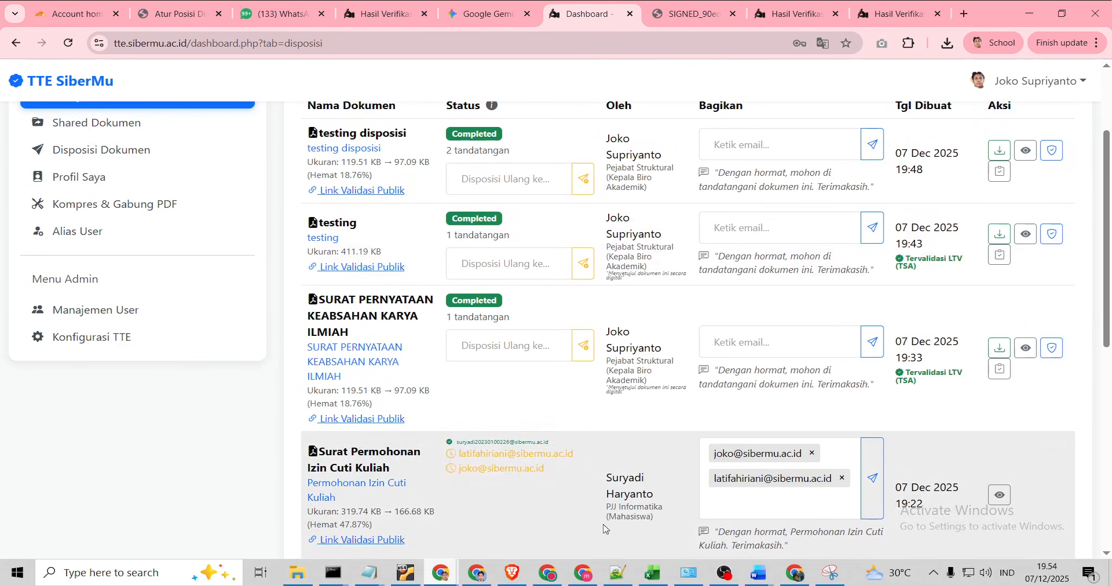
mouse_move(617, 573)
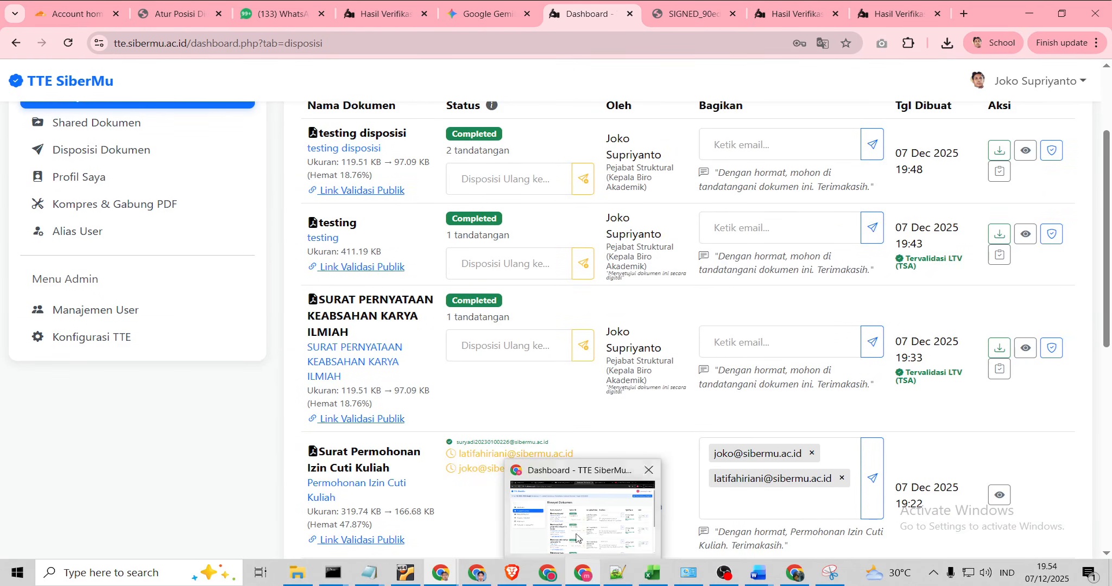
scroll(199, 295, up, 5)
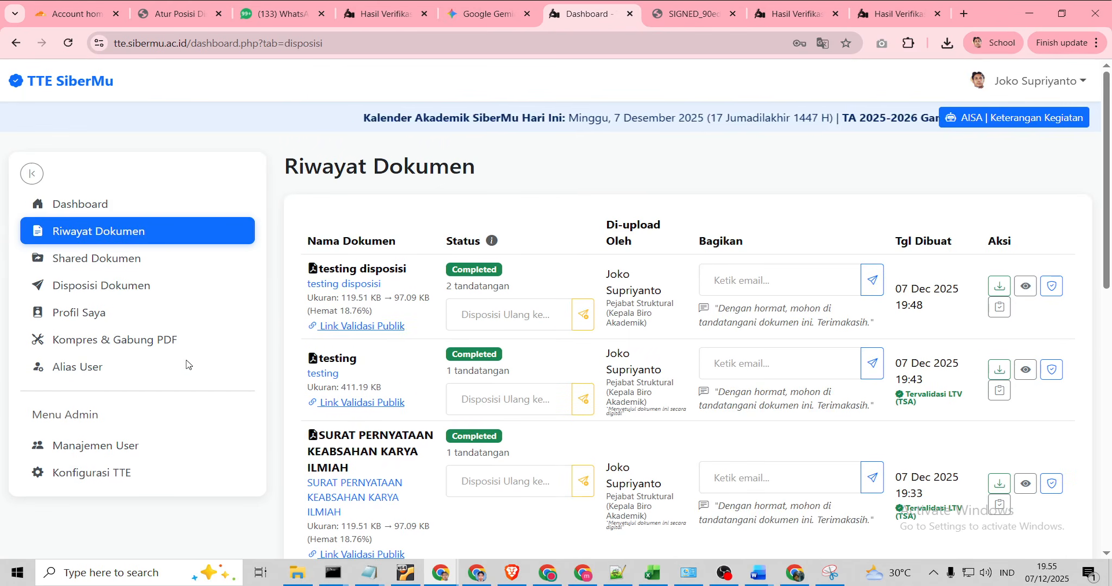
click(113, 259)
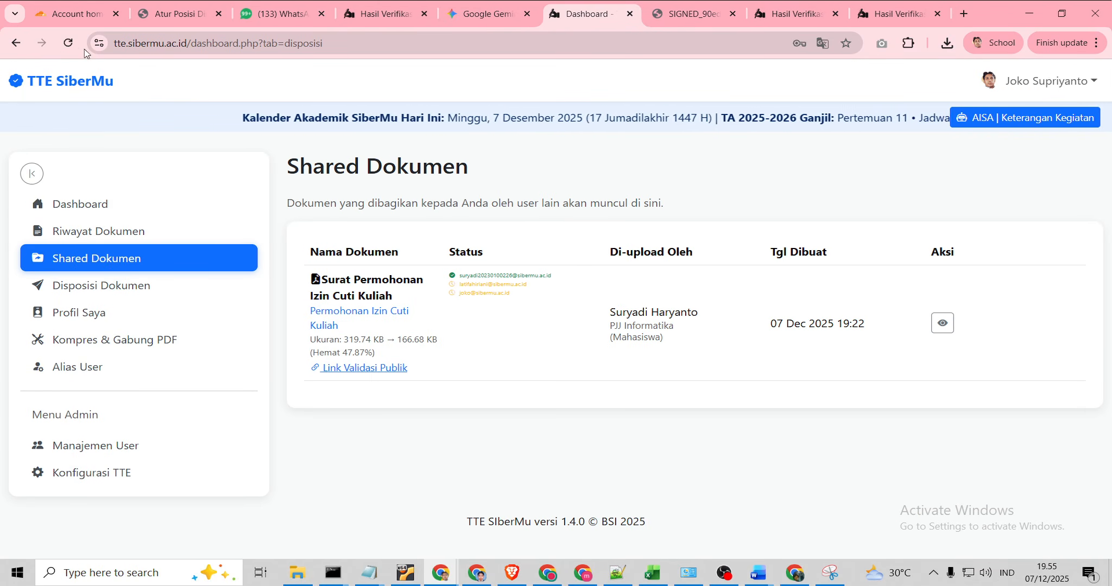
click(69, 43)
click(109, 262)
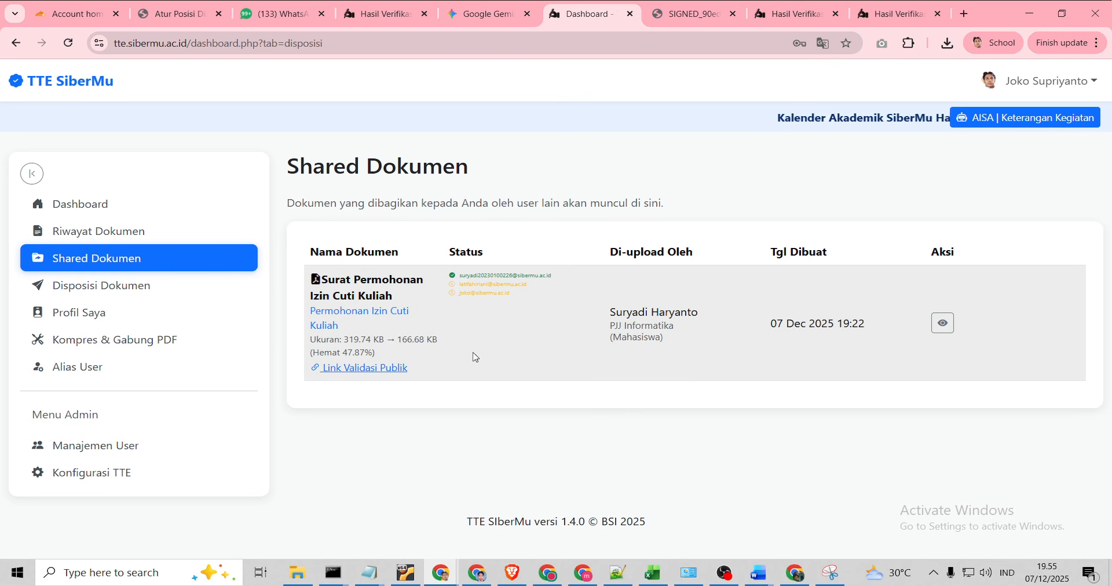
click(89, 215)
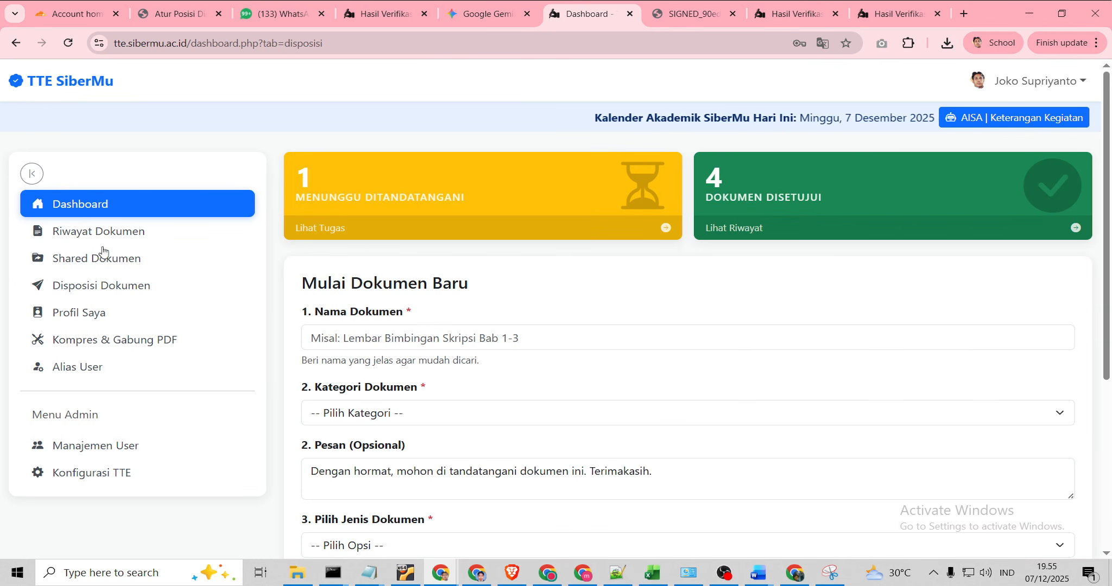
click(114, 231)
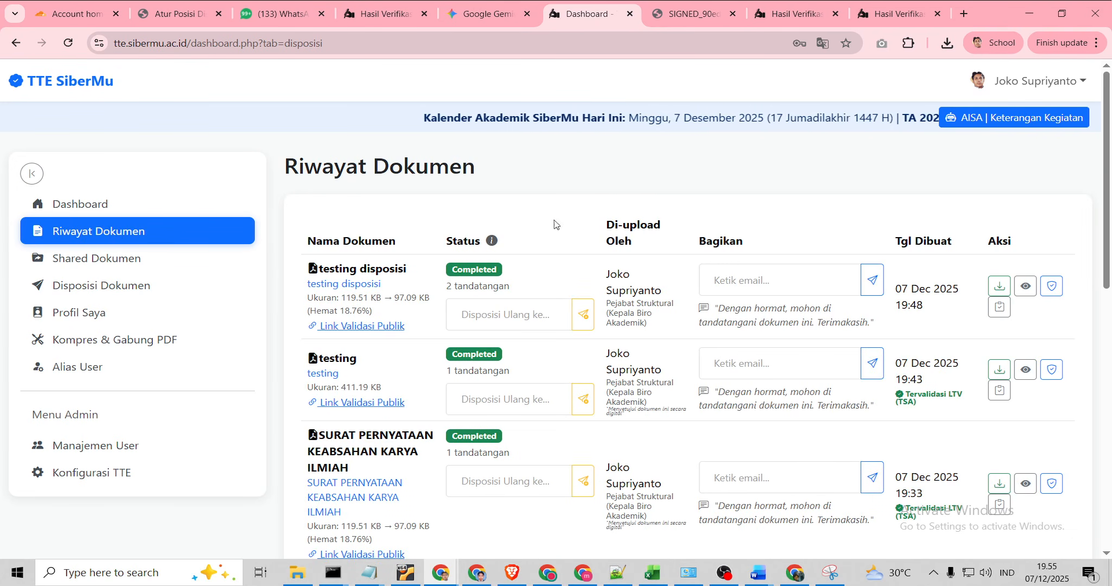
scroll(784, 387, down, 10)
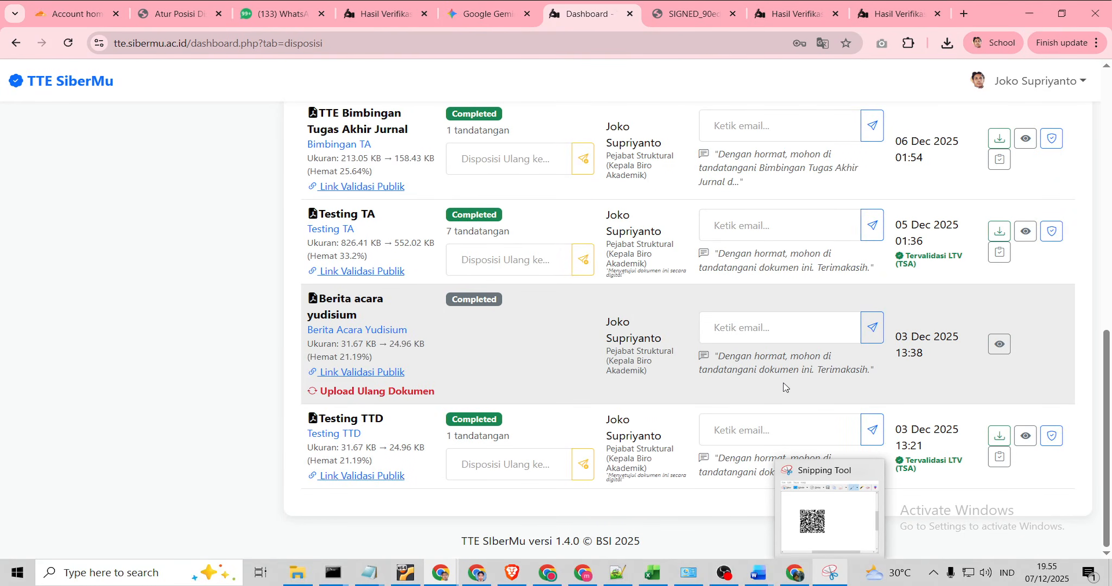
scroll(282, 374, up, 8)
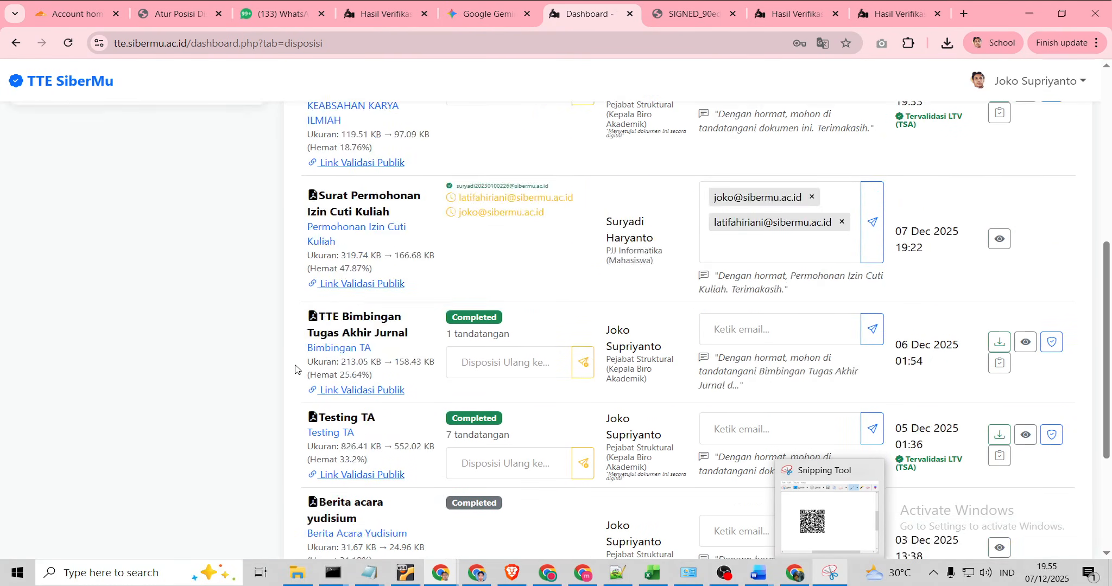
scroll(295, 369, up, 3)
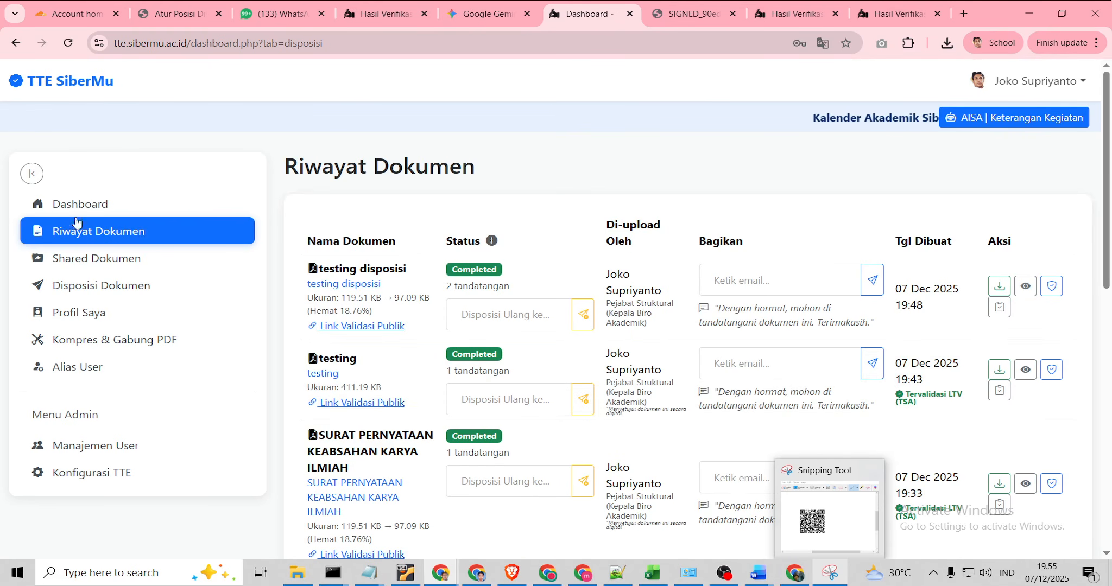
click(107, 215)
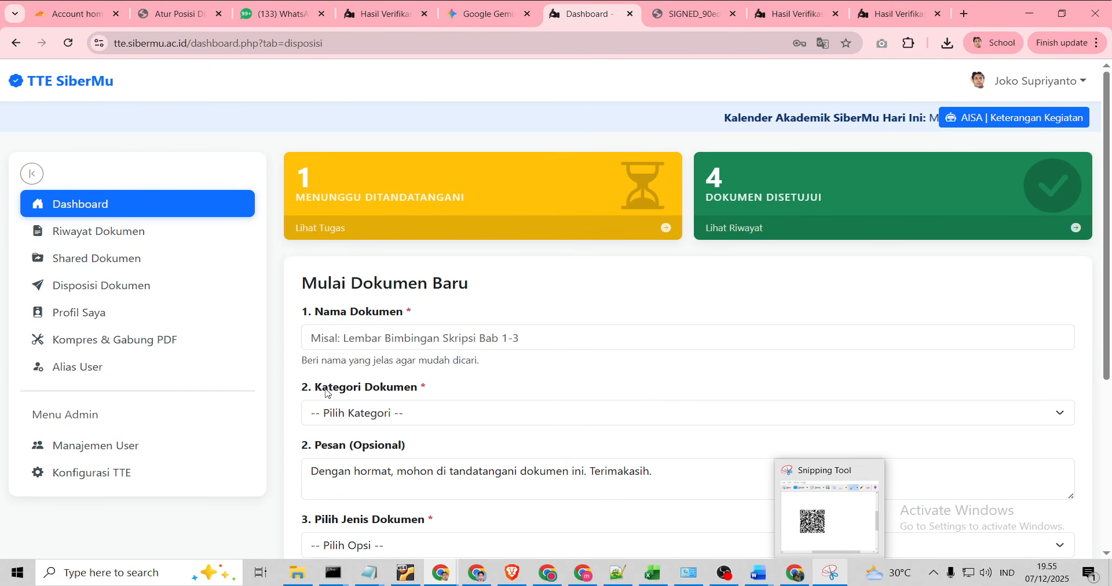